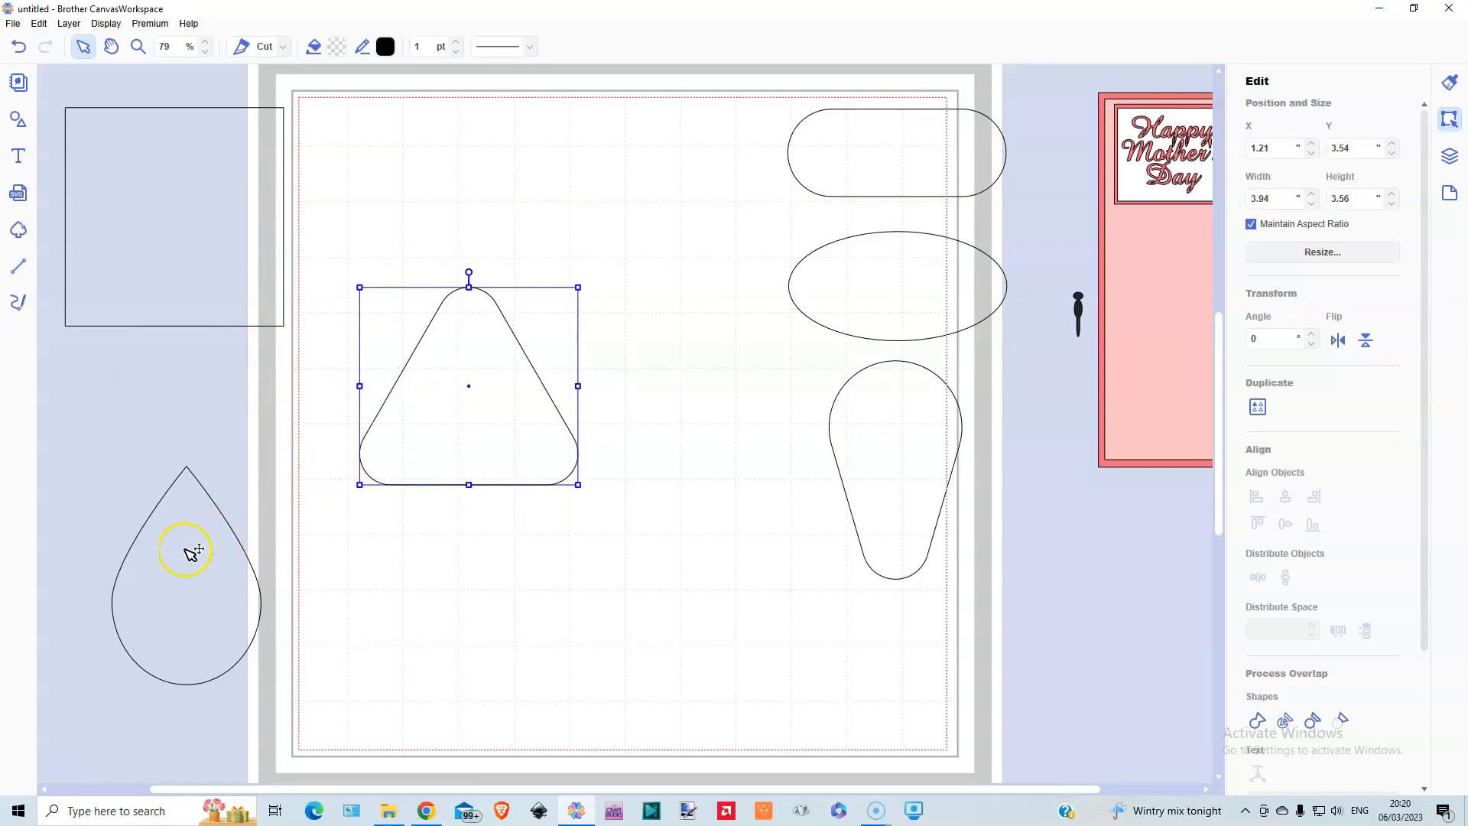
- Rotate the rounded triangle to about 71° and move the teardrop up so its tip overlaps the triangle's lower-right side
{"action": "left_click", "coordinate": [459, 371]}
{"action": "left_click_drag", "start_coordinate": [469, 269], "coordinate": [573, 351]}
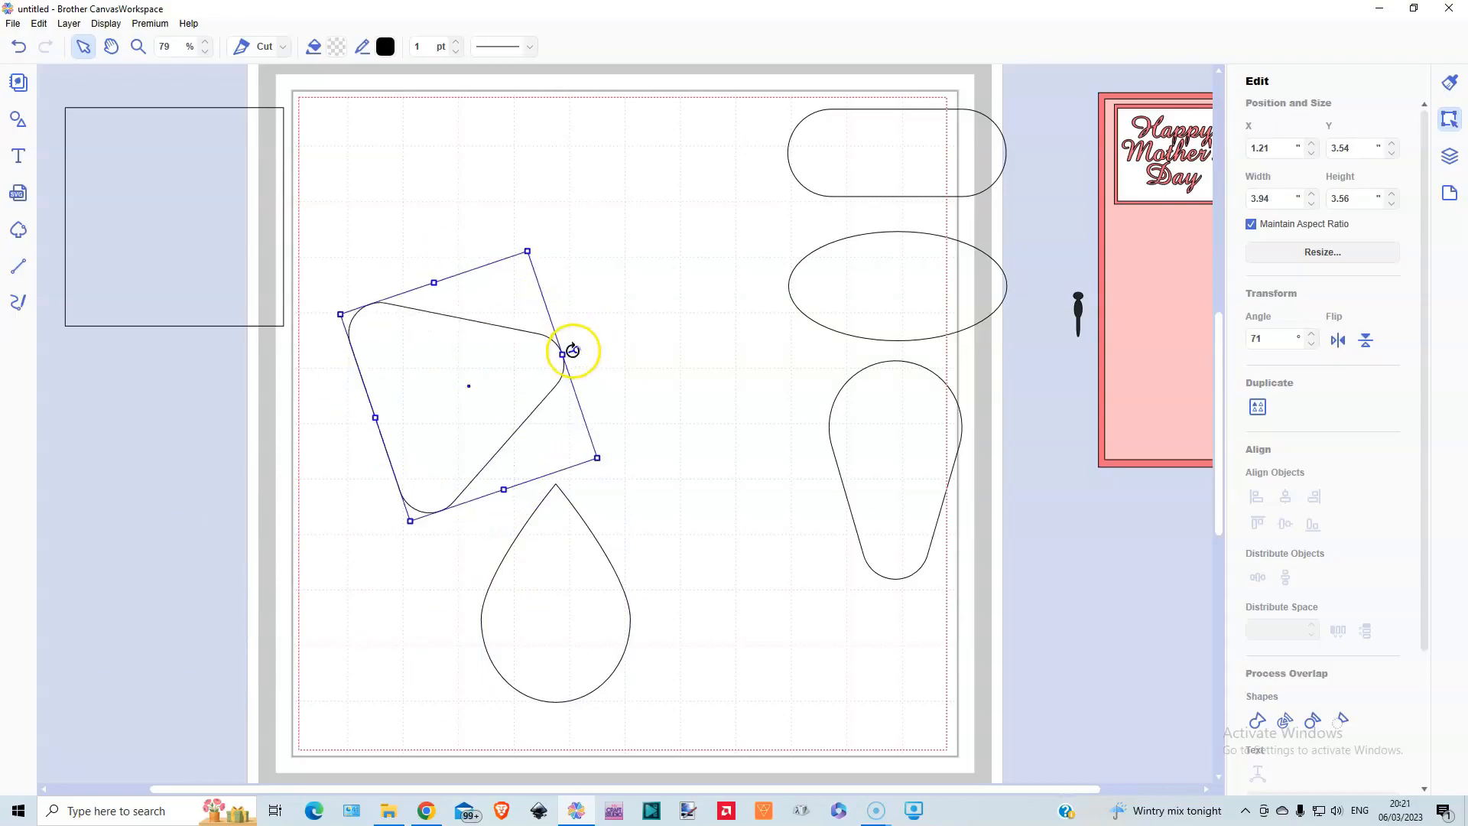
{"action": "left_click_drag", "start_coordinate": [571, 597], "coordinate": [639, 485]}
{"action": "left_click_drag", "start_coordinate": [547, 525], "coordinate": [544, 535]}
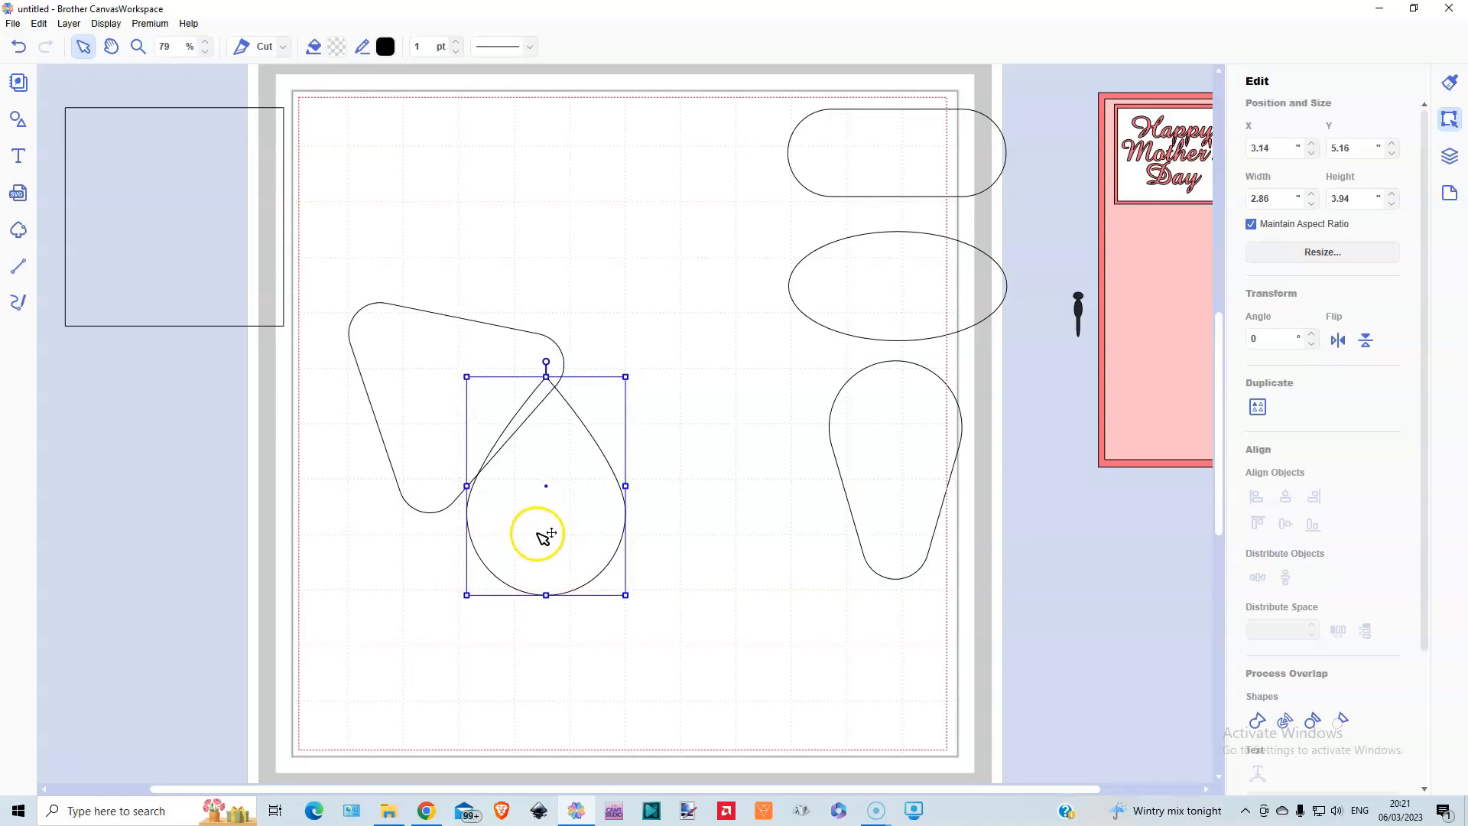
- Edit the rounded triangle's path with its control points shown, bending its left side inward and smoothing the upper-left corner
{"action": "left_click", "coordinate": [387, 378]}
{"action": "double_click", "coordinate": [414, 380]}
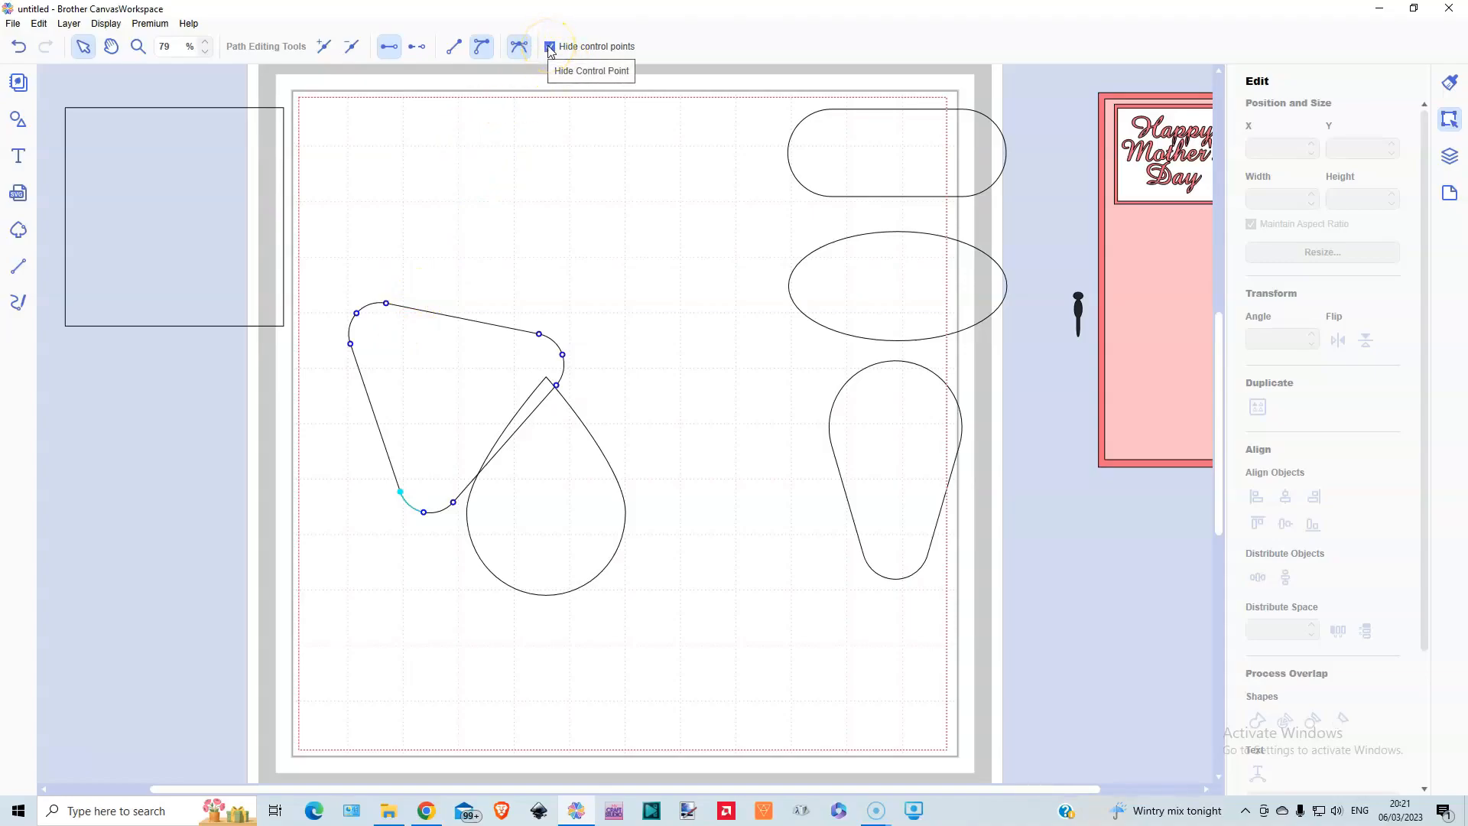
{"action": "left_click", "coordinate": [550, 48]}
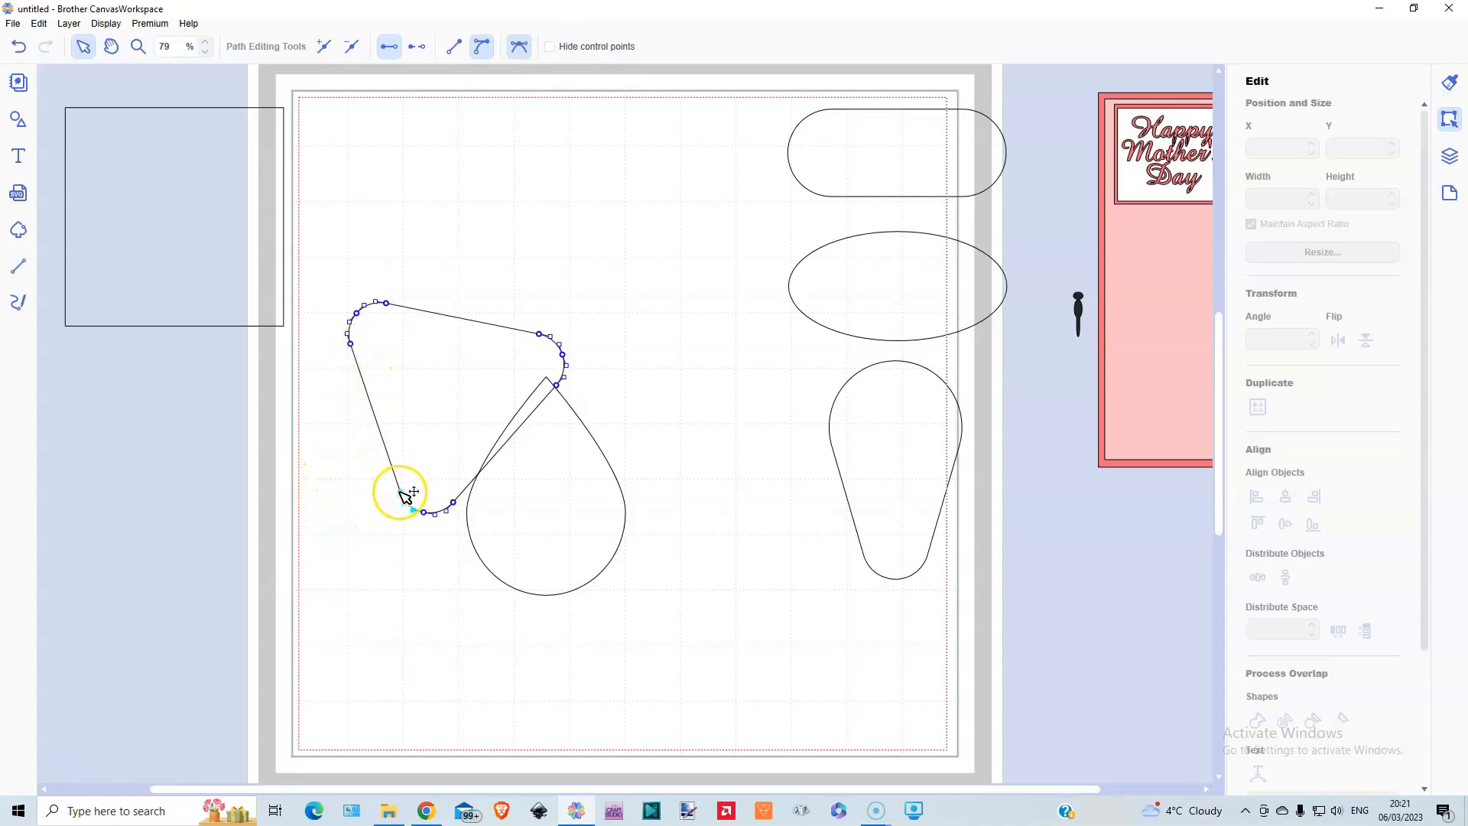
{"action": "left_click", "coordinate": [364, 399]}
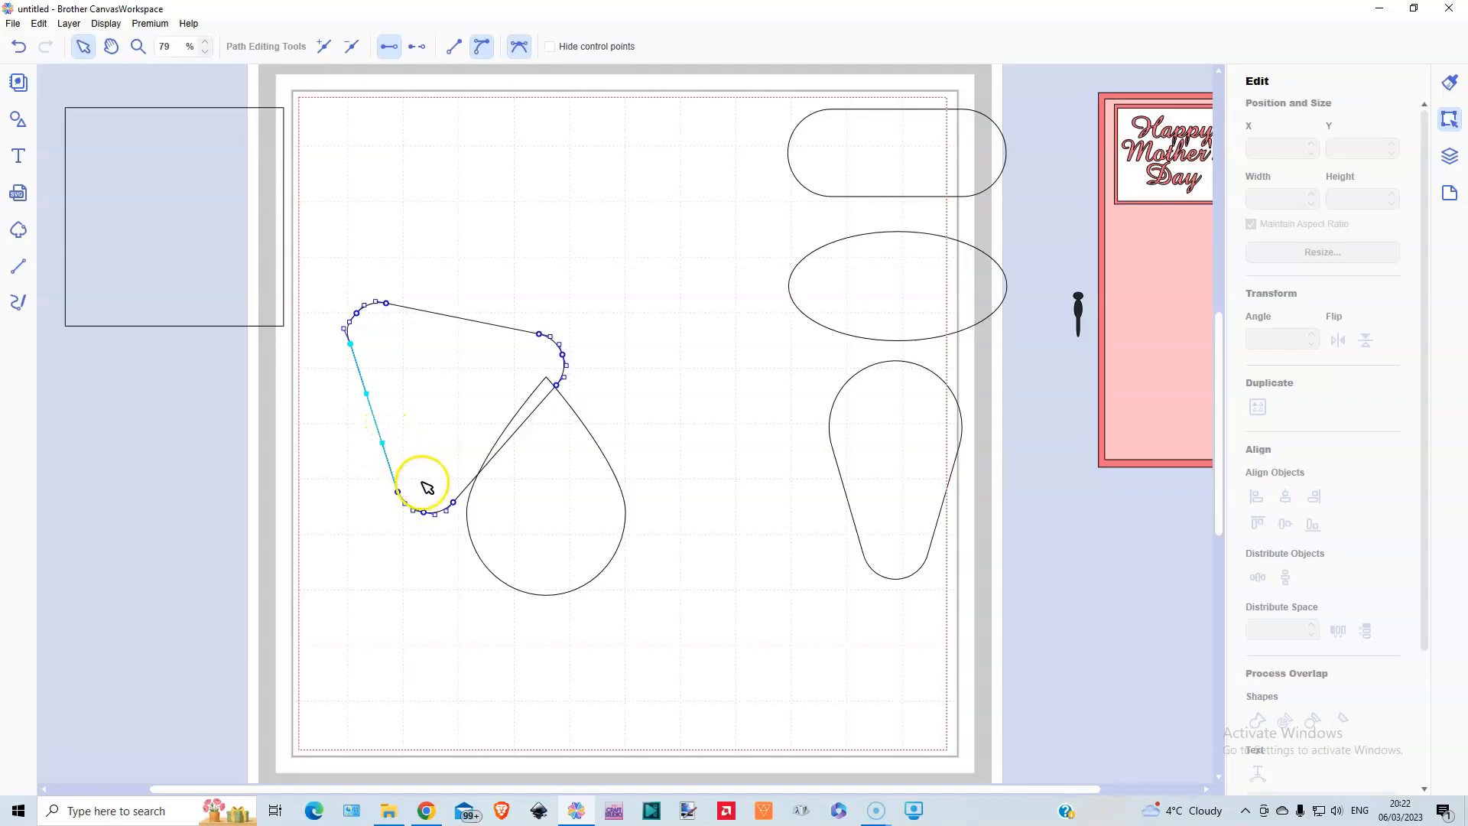
{"action": "left_click_drag", "start_coordinate": [387, 439], "coordinate": [377, 387]}
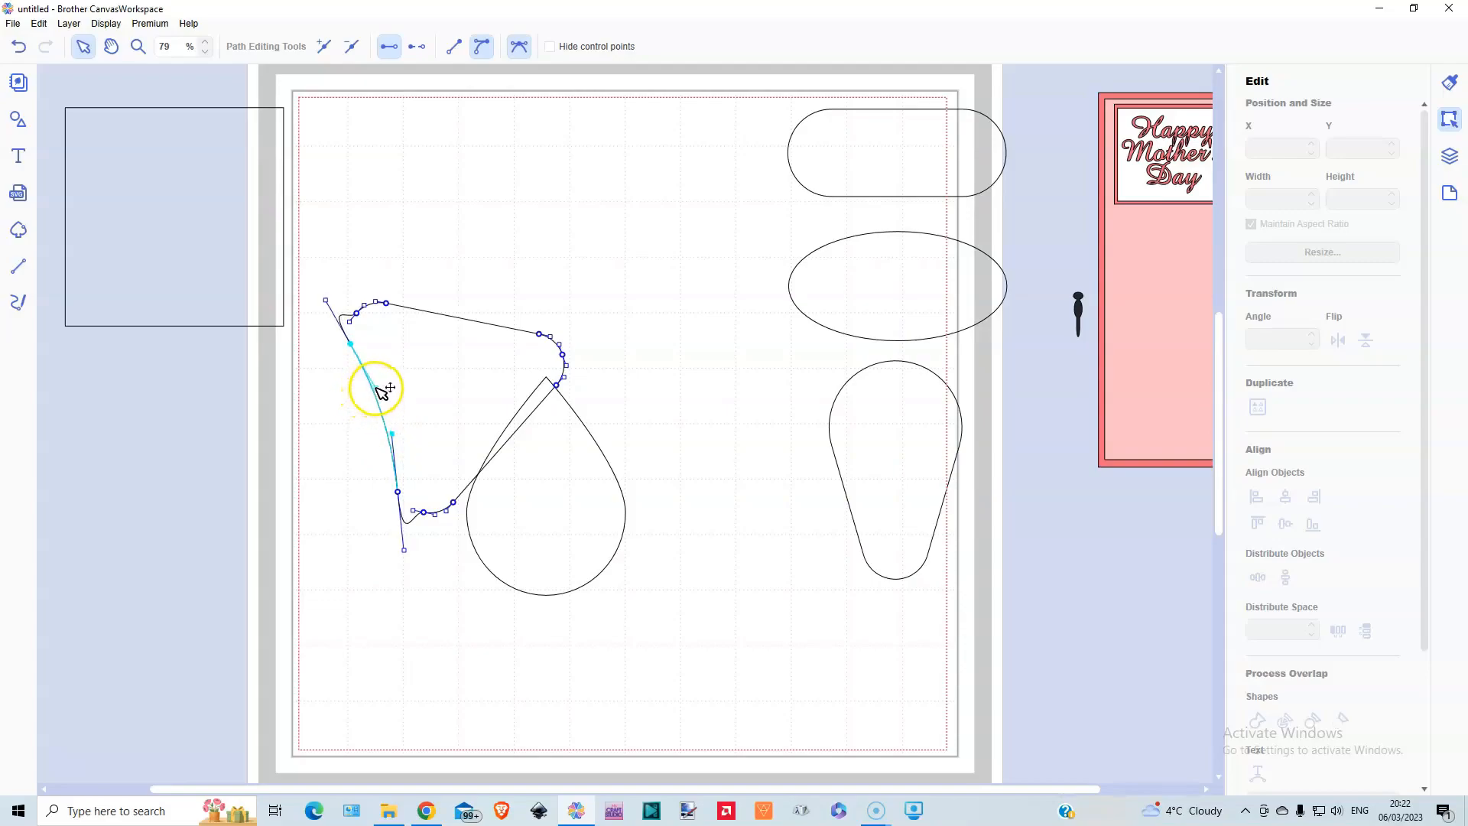
{"action": "left_click", "coordinate": [327, 300]}
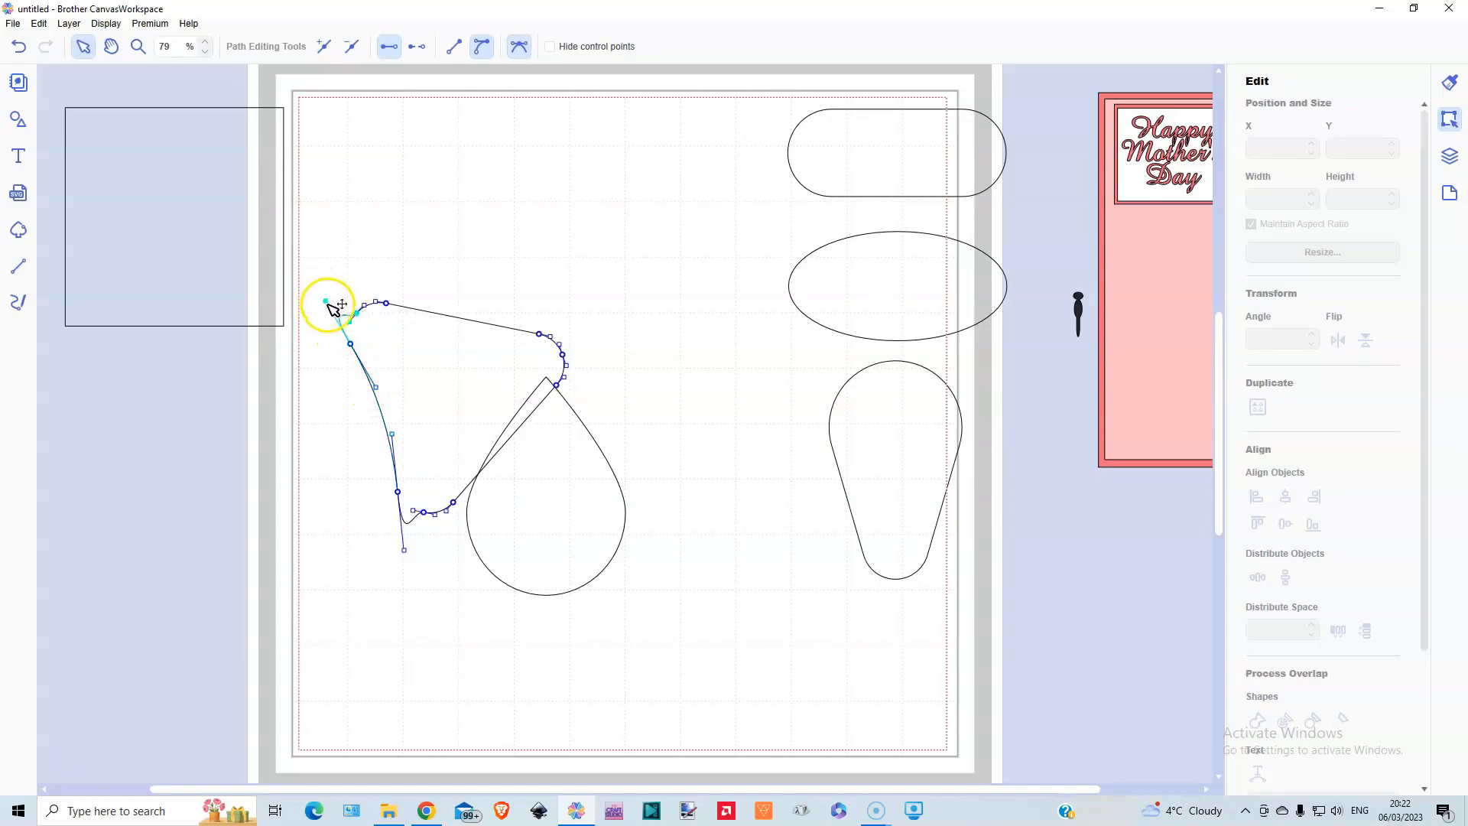
{"action": "left_click_drag", "start_coordinate": [331, 308], "coordinate": [337, 330]}
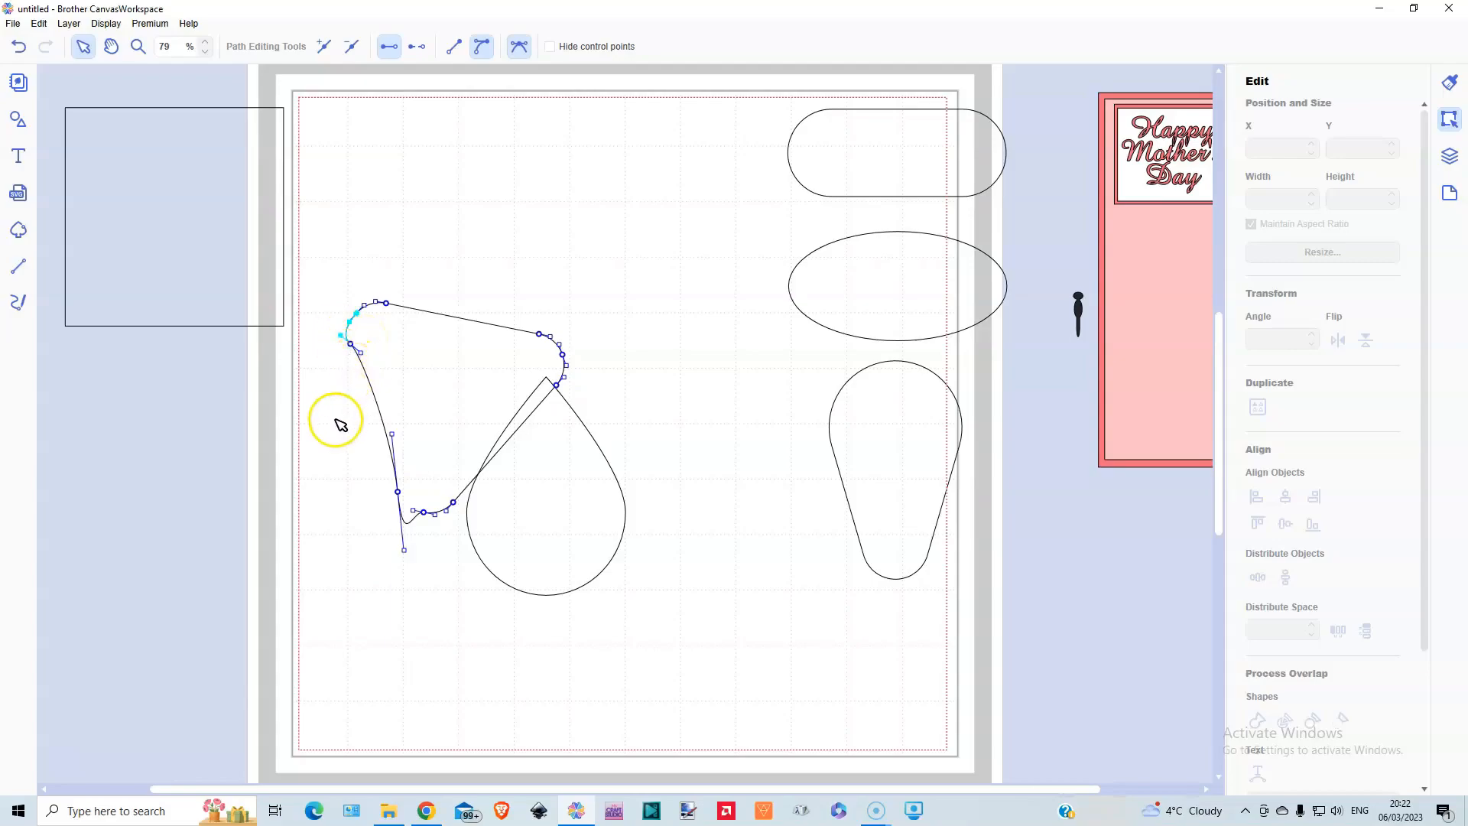
- Change the triangle's top side to an outward curve, smooth the adjoining corners and the lower-left corner, and finish path editing
{"action": "left_click", "coordinate": [543, 336]}
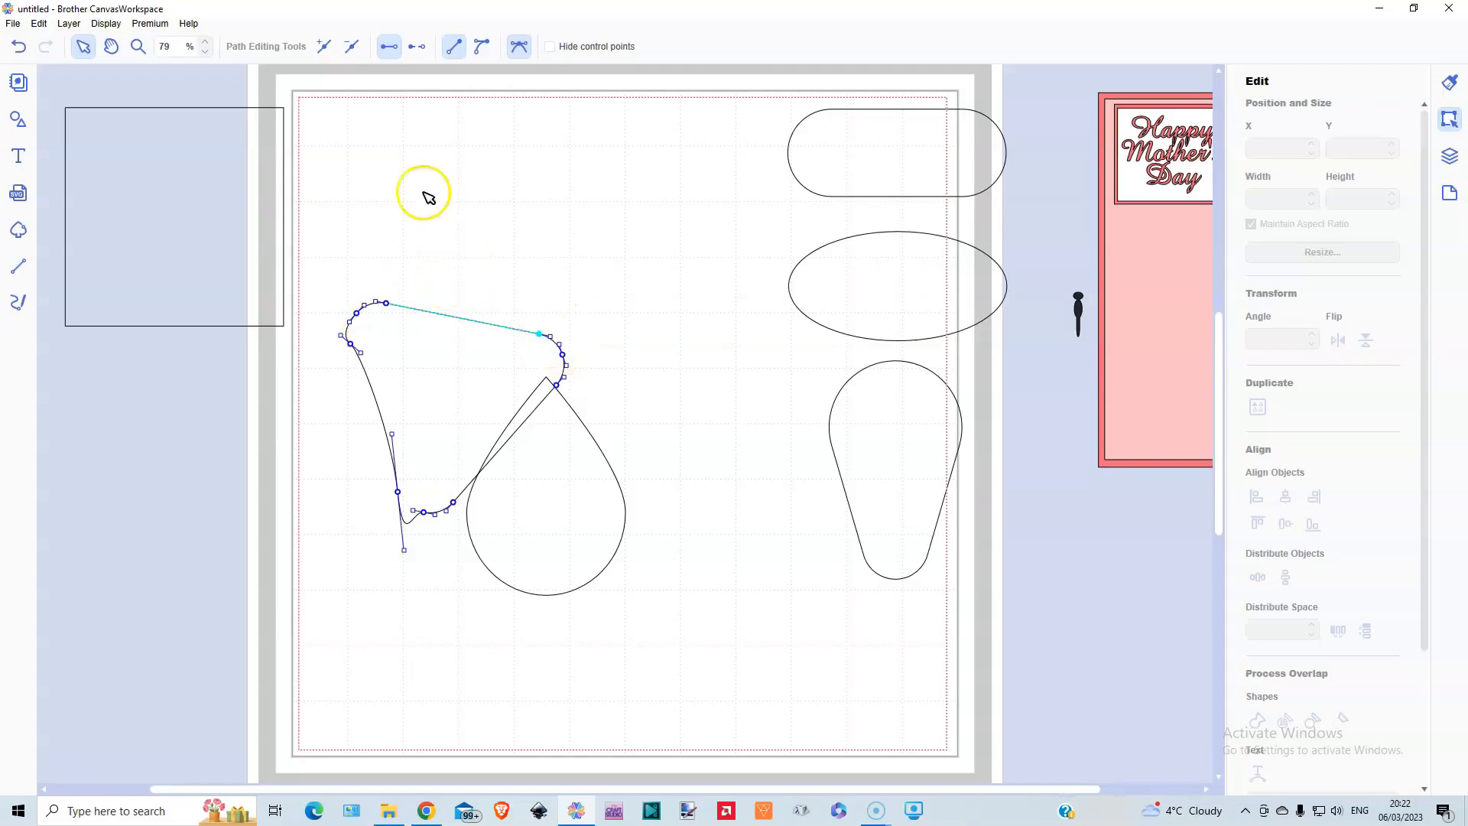
{"action": "left_click", "coordinate": [484, 59]}
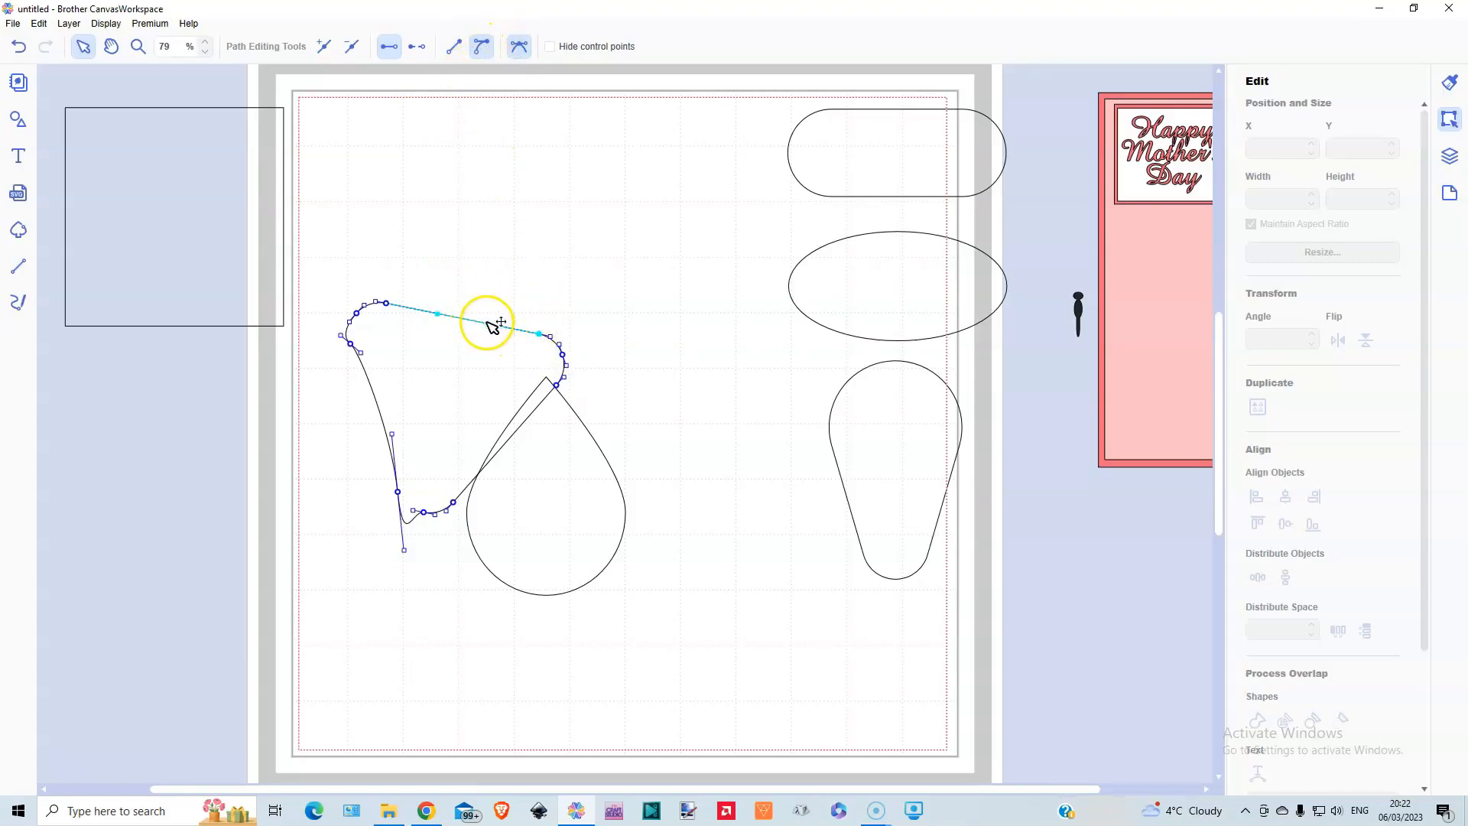
{"action": "left_click_drag", "start_coordinate": [490, 315], "coordinate": [490, 313]}
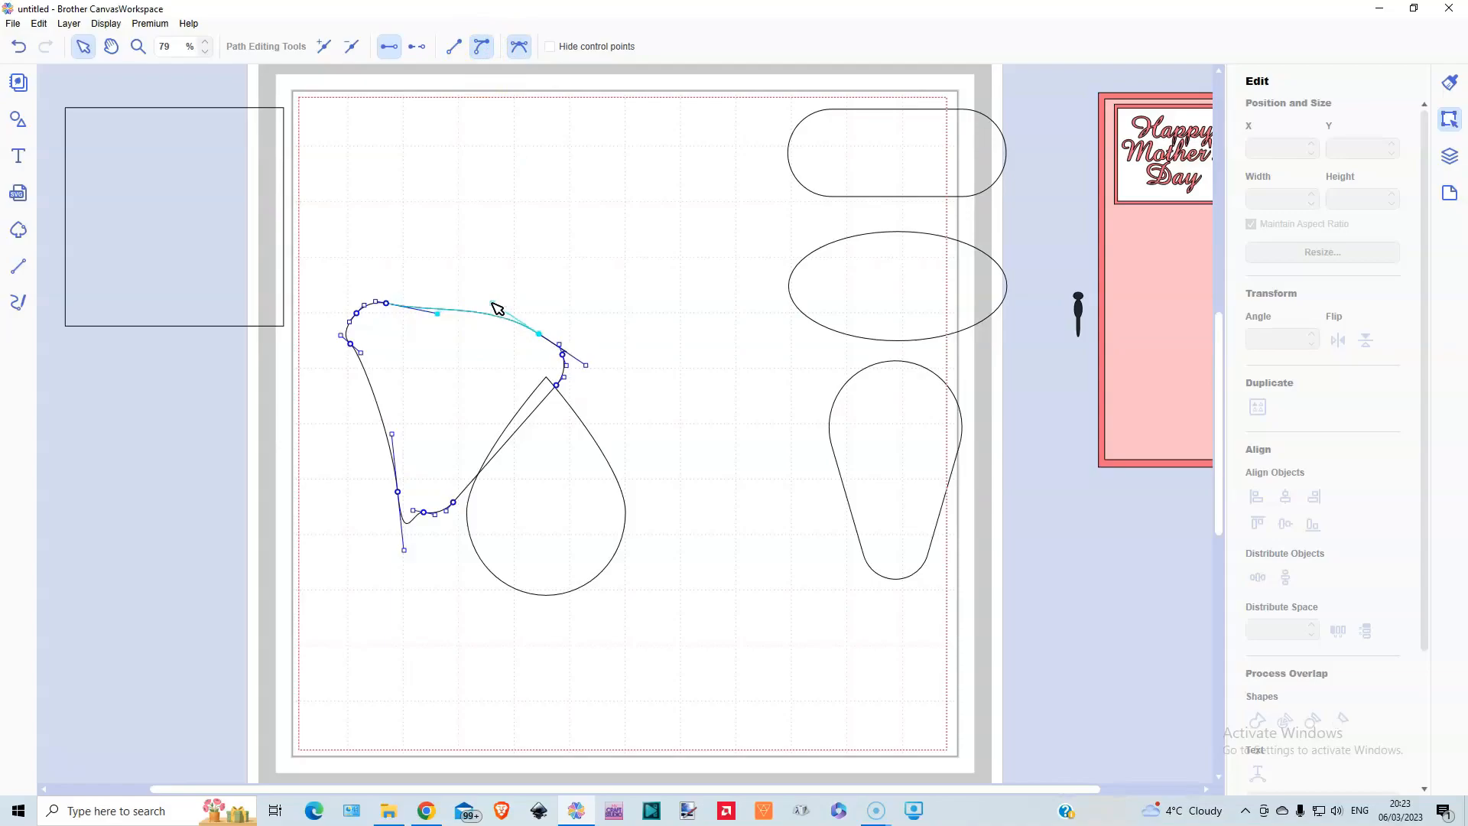
{"action": "left_click_drag", "start_coordinate": [440, 313], "coordinate": [448, 277]}
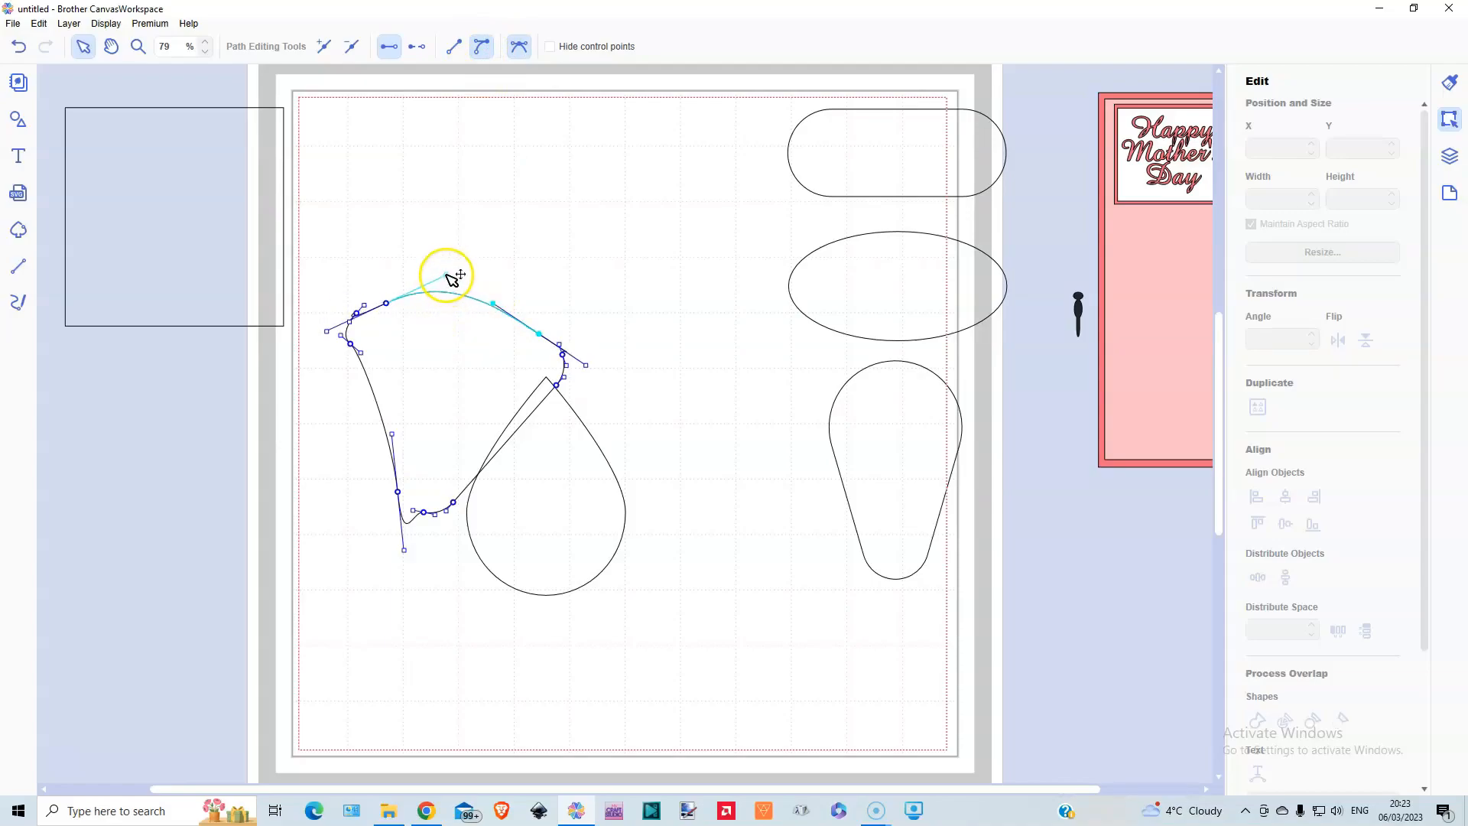
{"action": "left_click_drag", "start_coordinate": [327, 334], "coordinate": [375, 306]}
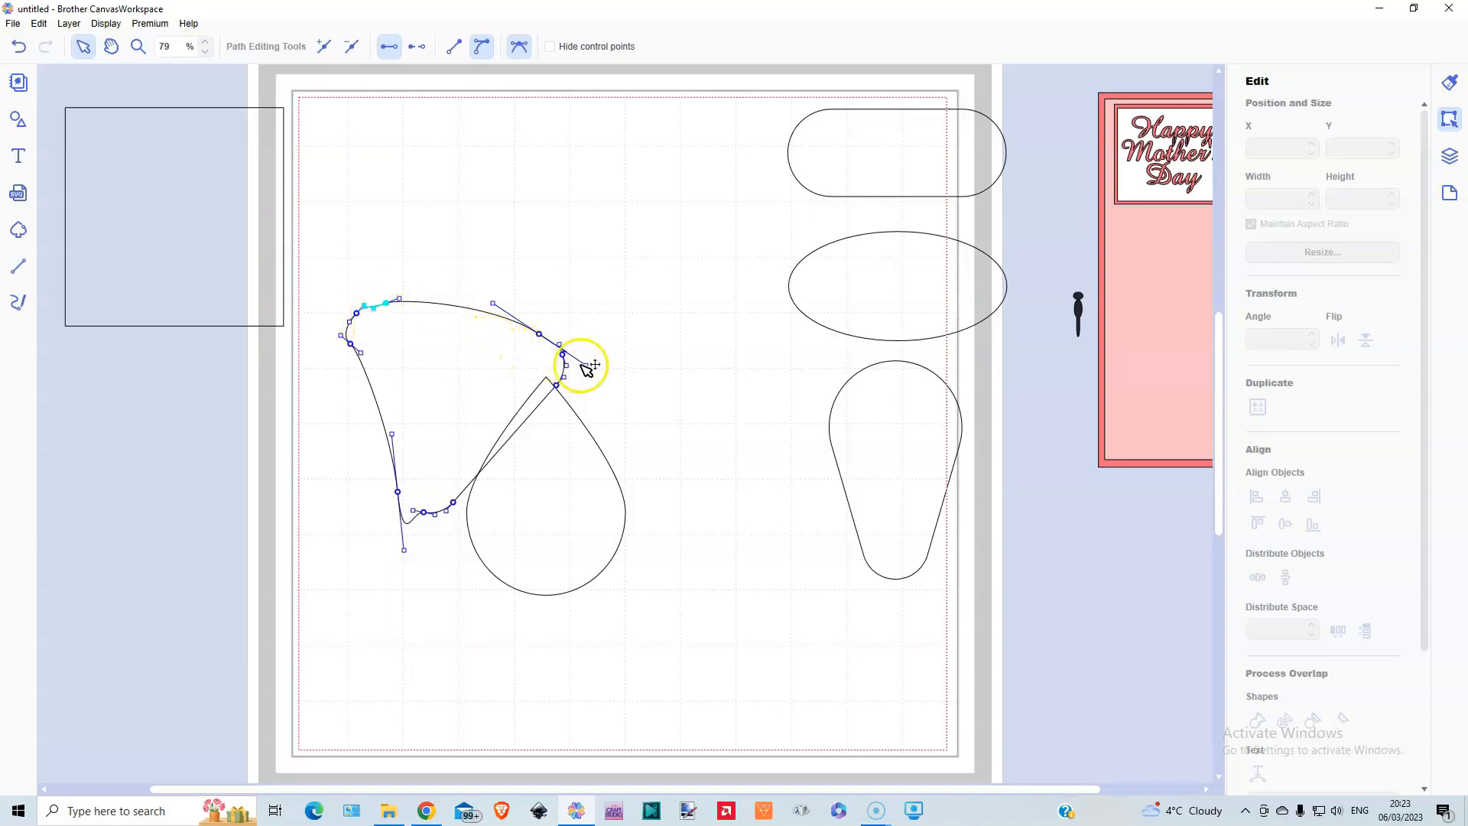
{"action": "left_click_drag", "start_coordinate": [574, 354], "coordinate": [551, 345]}
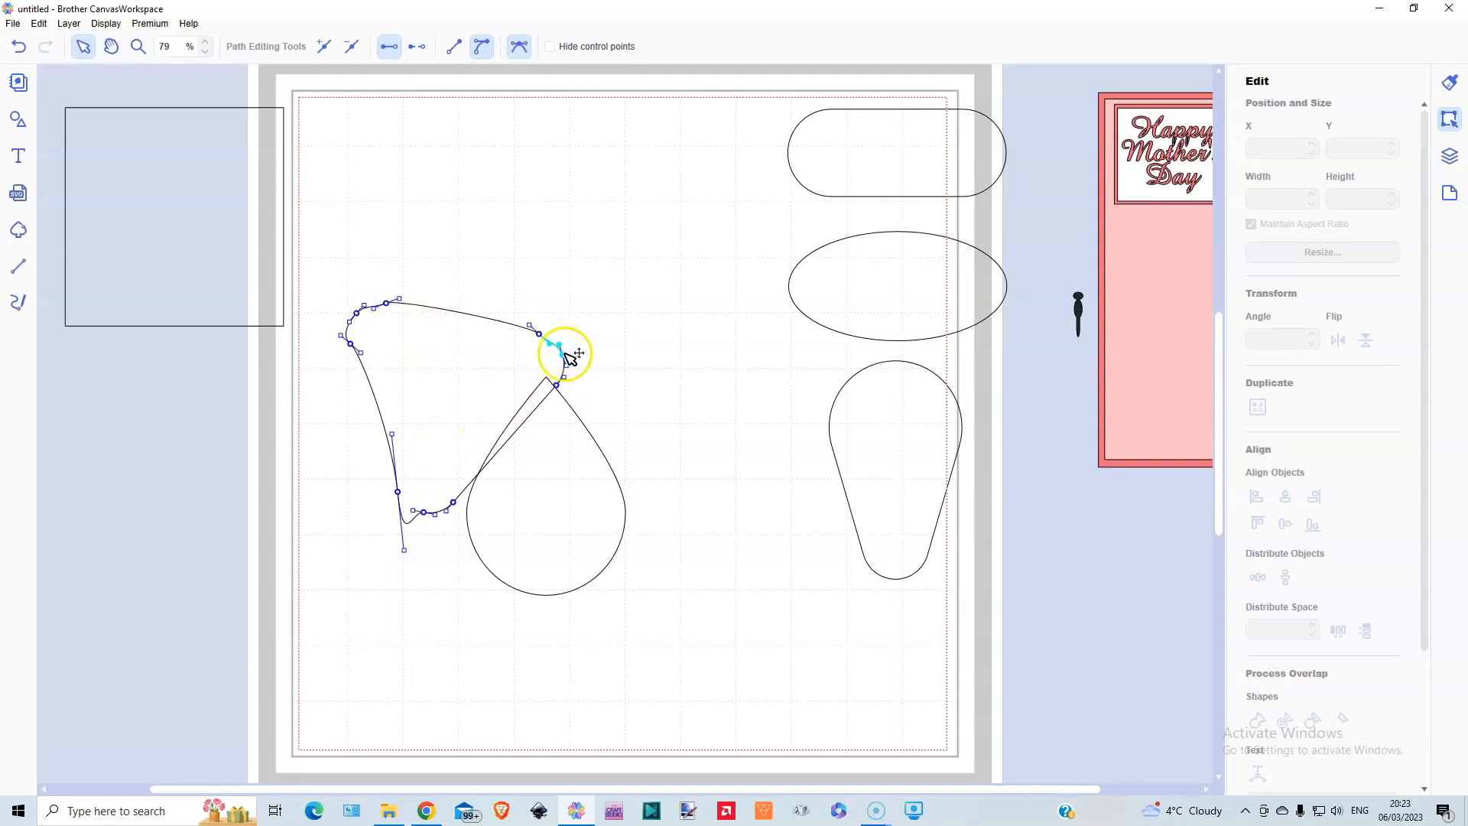
{"action": "left_click", "coordinate": [387, 304]}
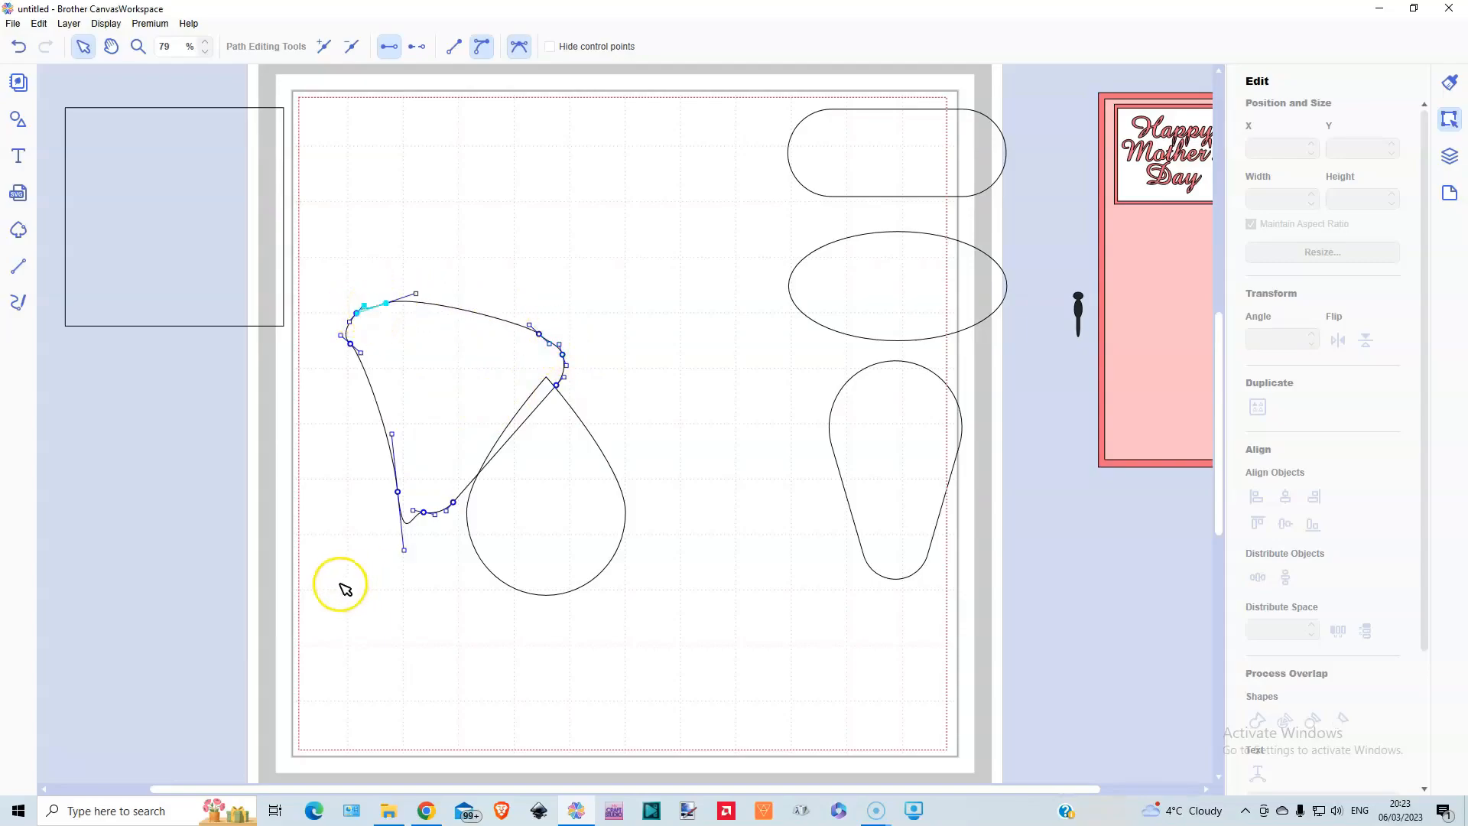
{"action": "left_click_drag", "start_coordinate": [404, 550], "coordinate": [400, 506]}
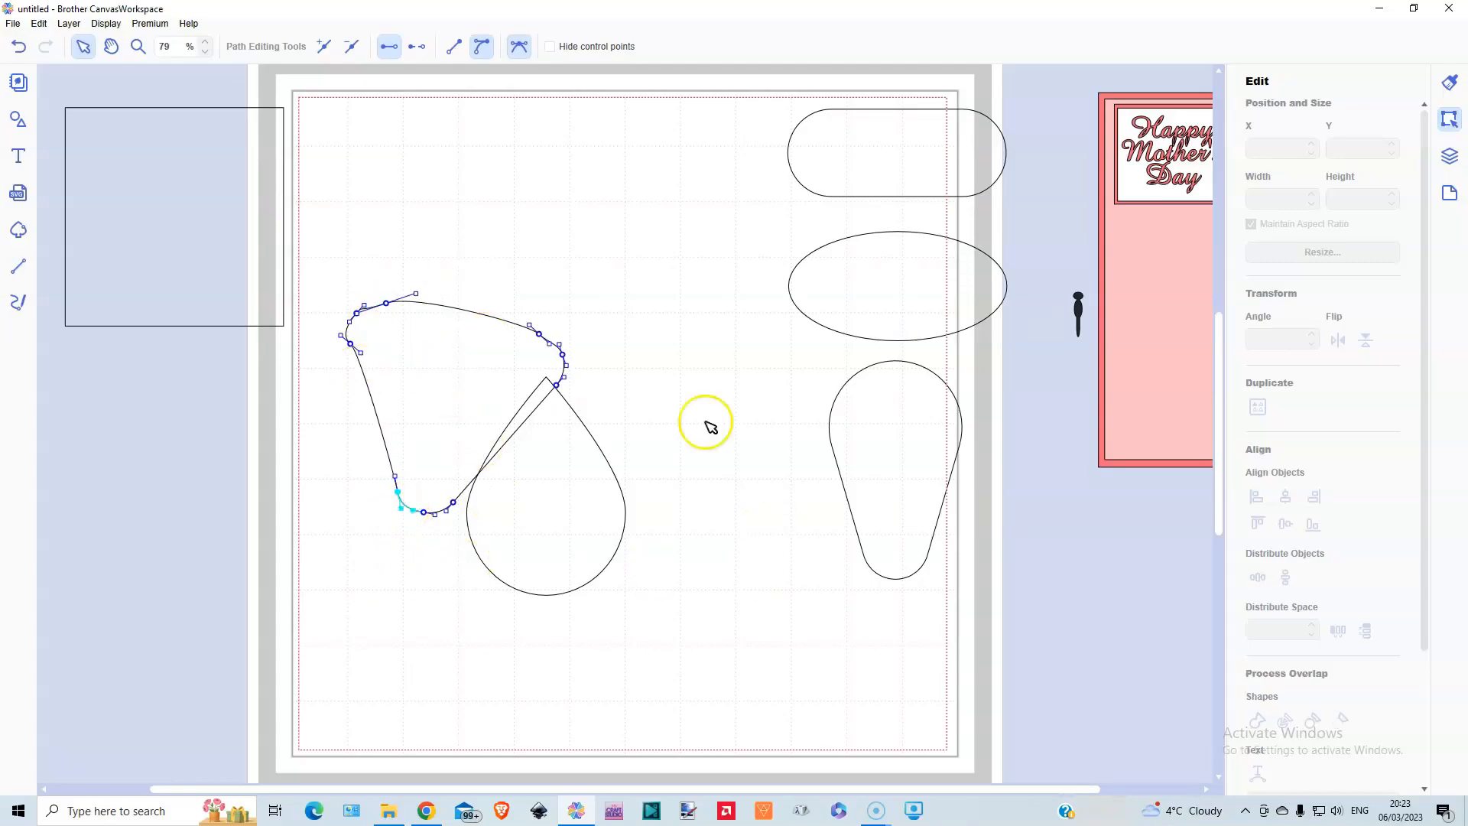
{"action": "left_click", "coordinate": [439, 714]}
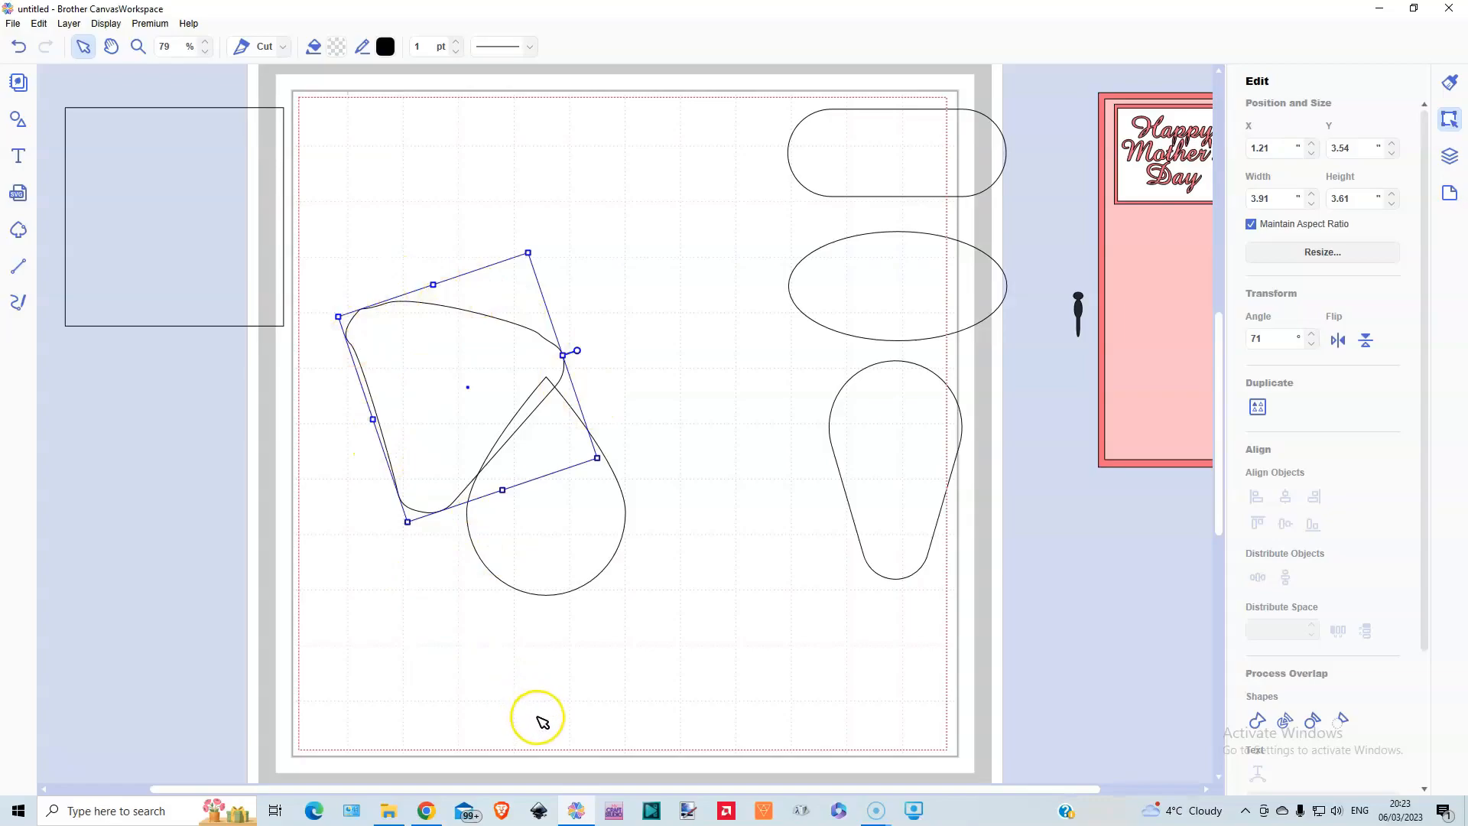
- Narrow the teardrop to about 2.38 in wide, tilt it slightly clockwise and place its tip at the triangle's right corner
{"action": "left_click", "coordinate": [552, 504]}
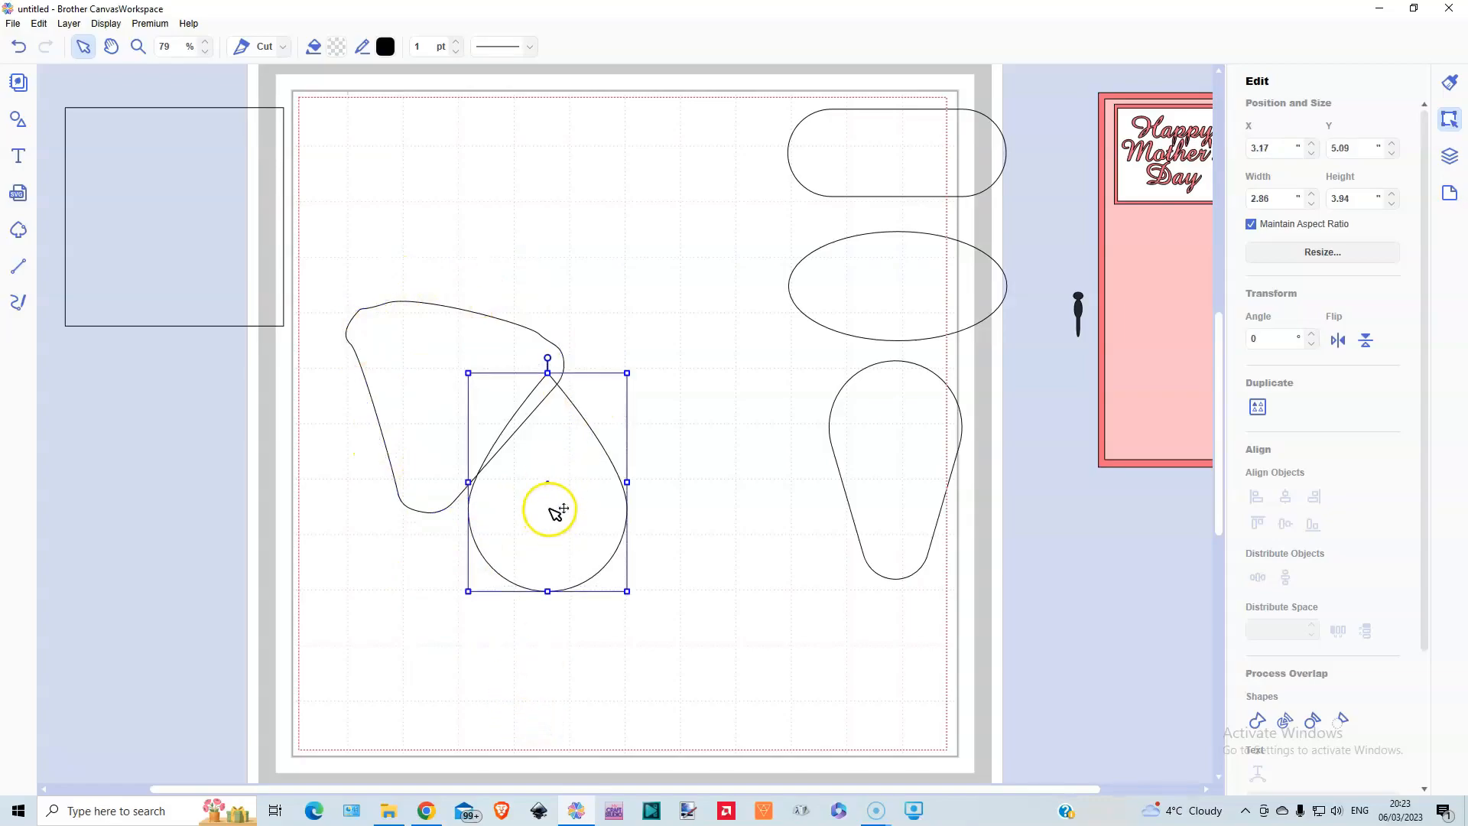
{"action": "left_click_drag", "start_coordinate": [559, 506], "coordinate": [561, 501]}
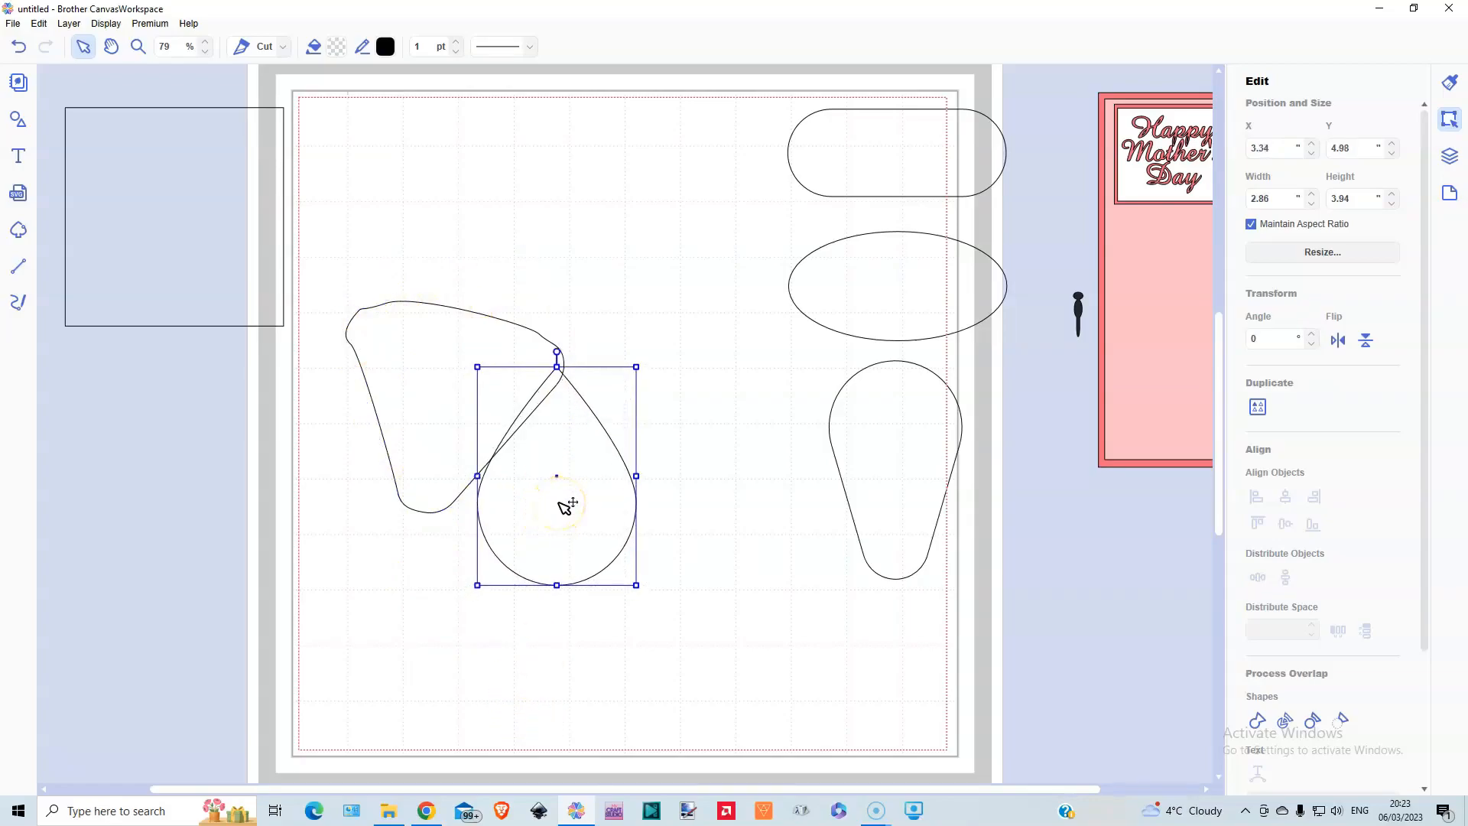
{"action": "left_click_drag", "start_coordinate": [477, 476], "coordinate": [504, 477]}
{"action": "left_click_drag", "start_coordinate": [567, 514], "coordinate": [549, 518]}
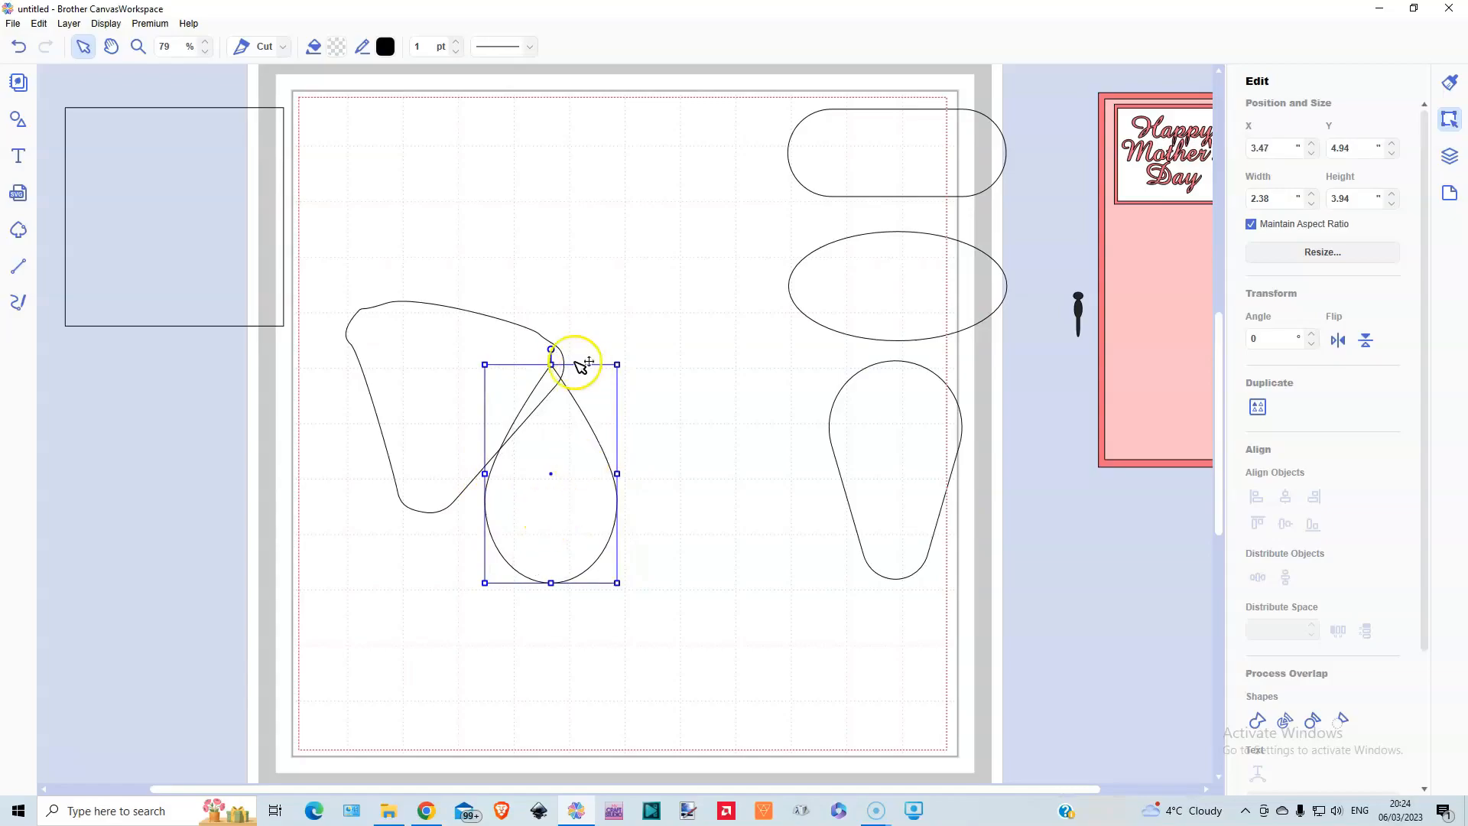
{"action": "left_click_drag", "start_coordinate": [553, 351], "coordinate": [571, 354]}
{"action": "left_click_drag", "start_coordinate": [563, 507], "coordinate": [559, 501]}
- Try to weld the reshaped triangle and the tilted teardrop into one wing outline, and undo the weld
{"action": "left_click_drag", "start_coordinate": [418, 267], "coordinate": [588, 517]}
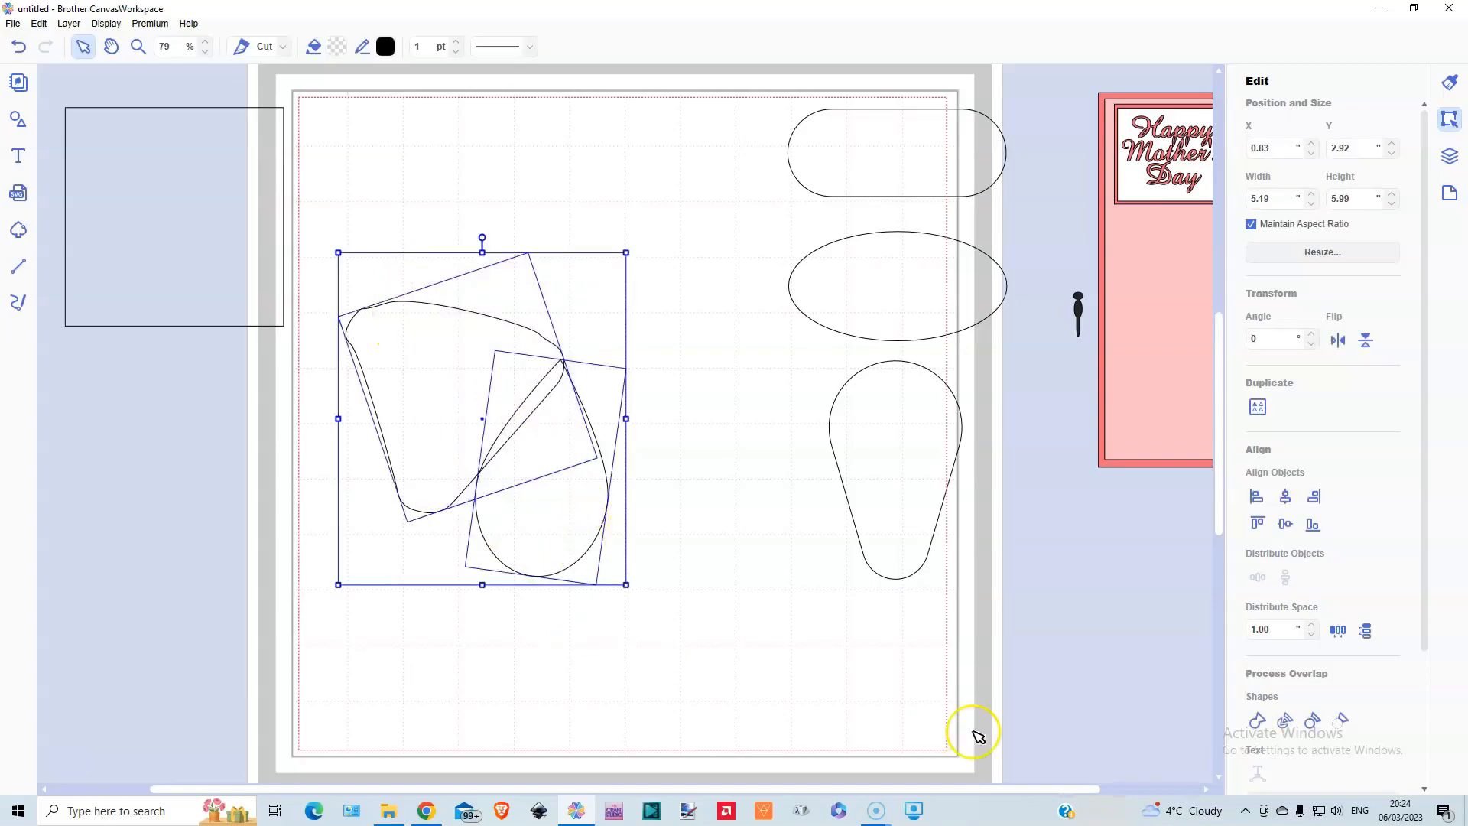
{"action": "left_click", "coordinate": [1257, 721]}
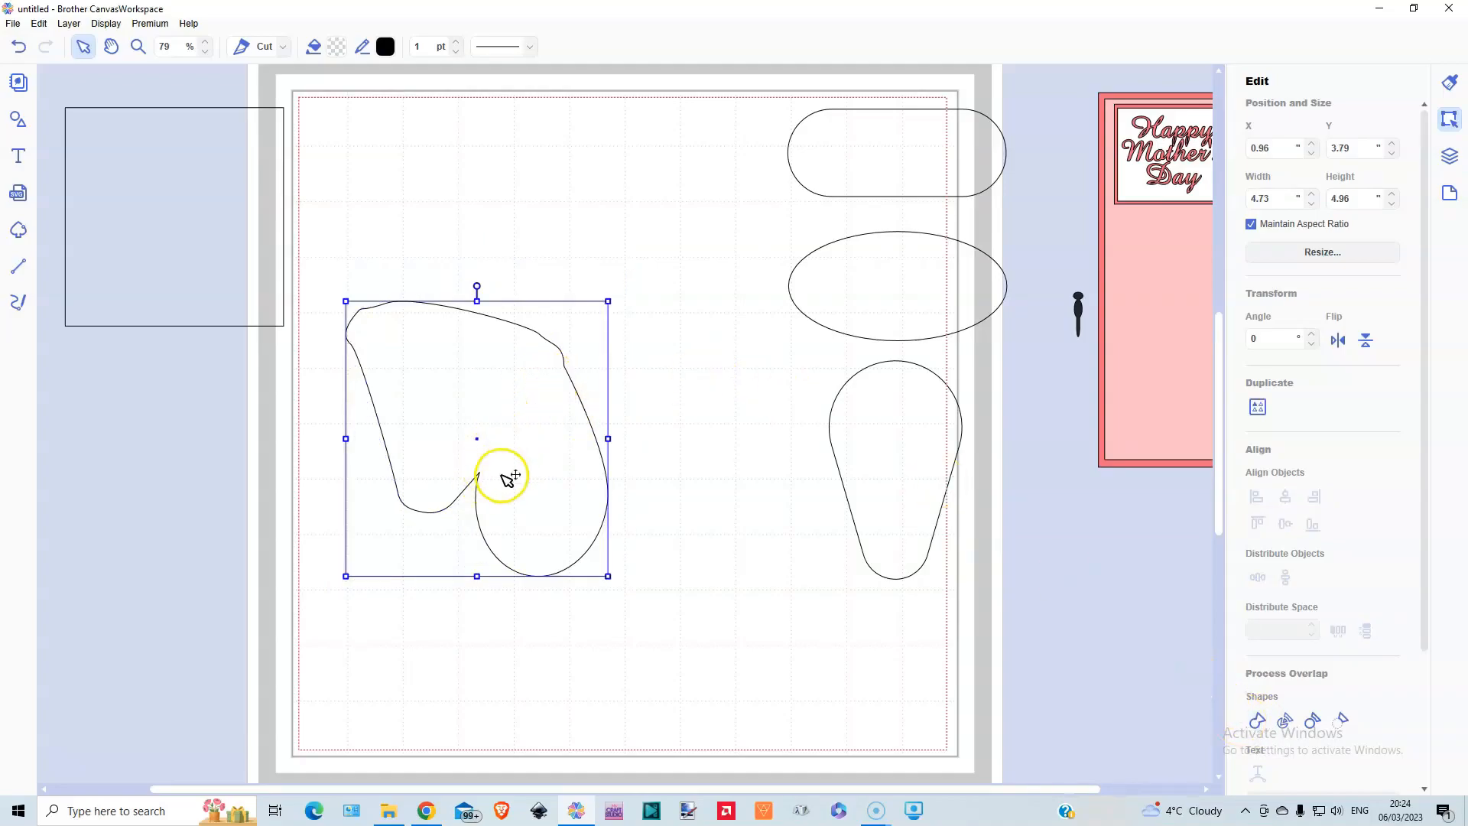
{"action": "left_click", "coordinate": [17, 47]}
- Adjust the teardrop to about 2.64 in wide at 358° and weld it with the reshaped triangle into one wing
{"action": "left_click", "coordinate": [554, 494]}
{"action": "left_click_drag", "start_coordinate": [554, 494], "coordinate": [551, 492]}
{"action": "left_click_drag", "start_coordinate": [564, 346], "coordinate": [552, 343]}
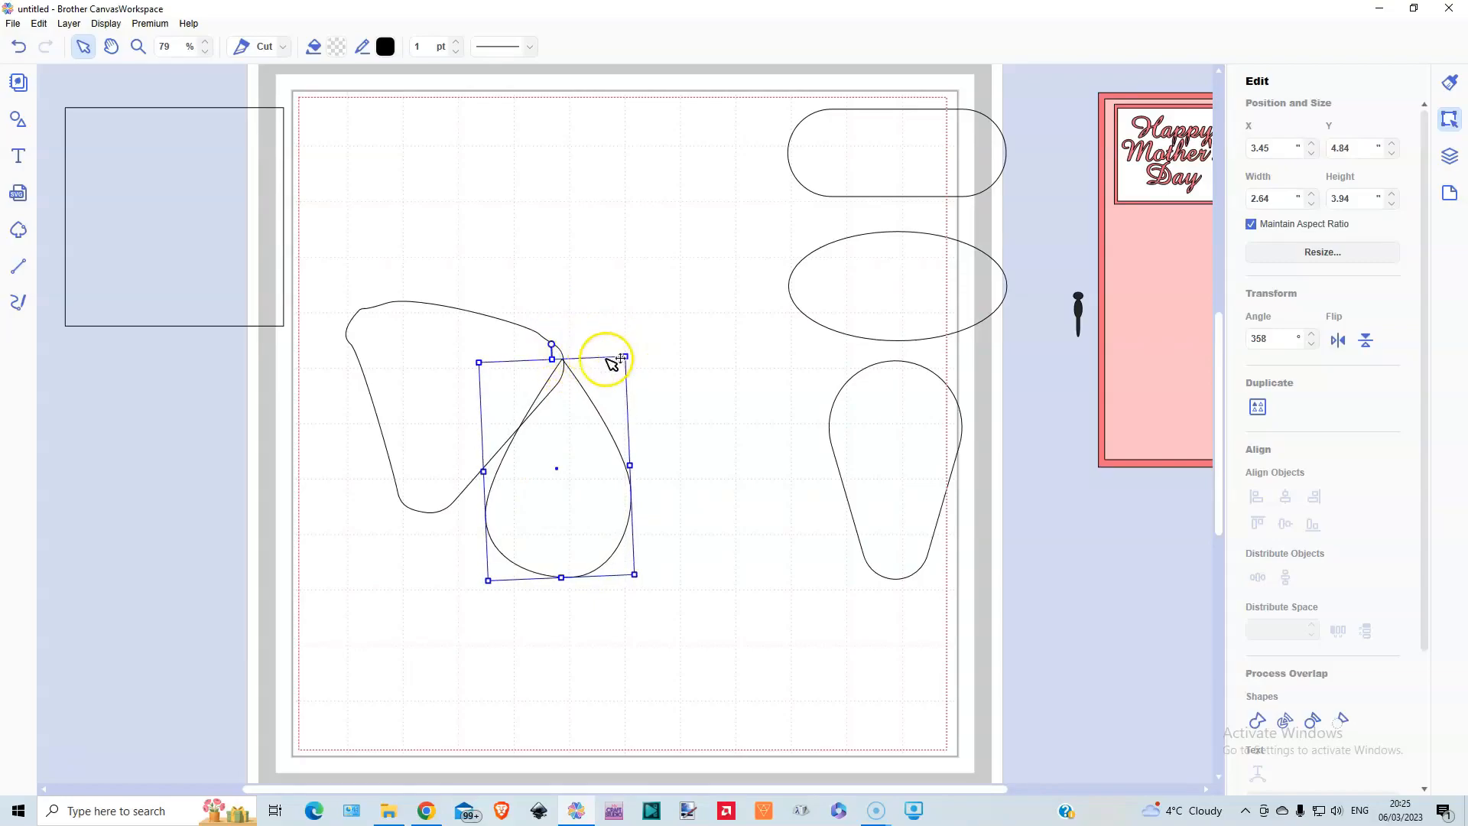
{"action": "left_click_drag", "start_coordinate": [505, 269], "coordinate": [589, 486]}
{"action": "left_click", "coordinate": [1257, 721]}
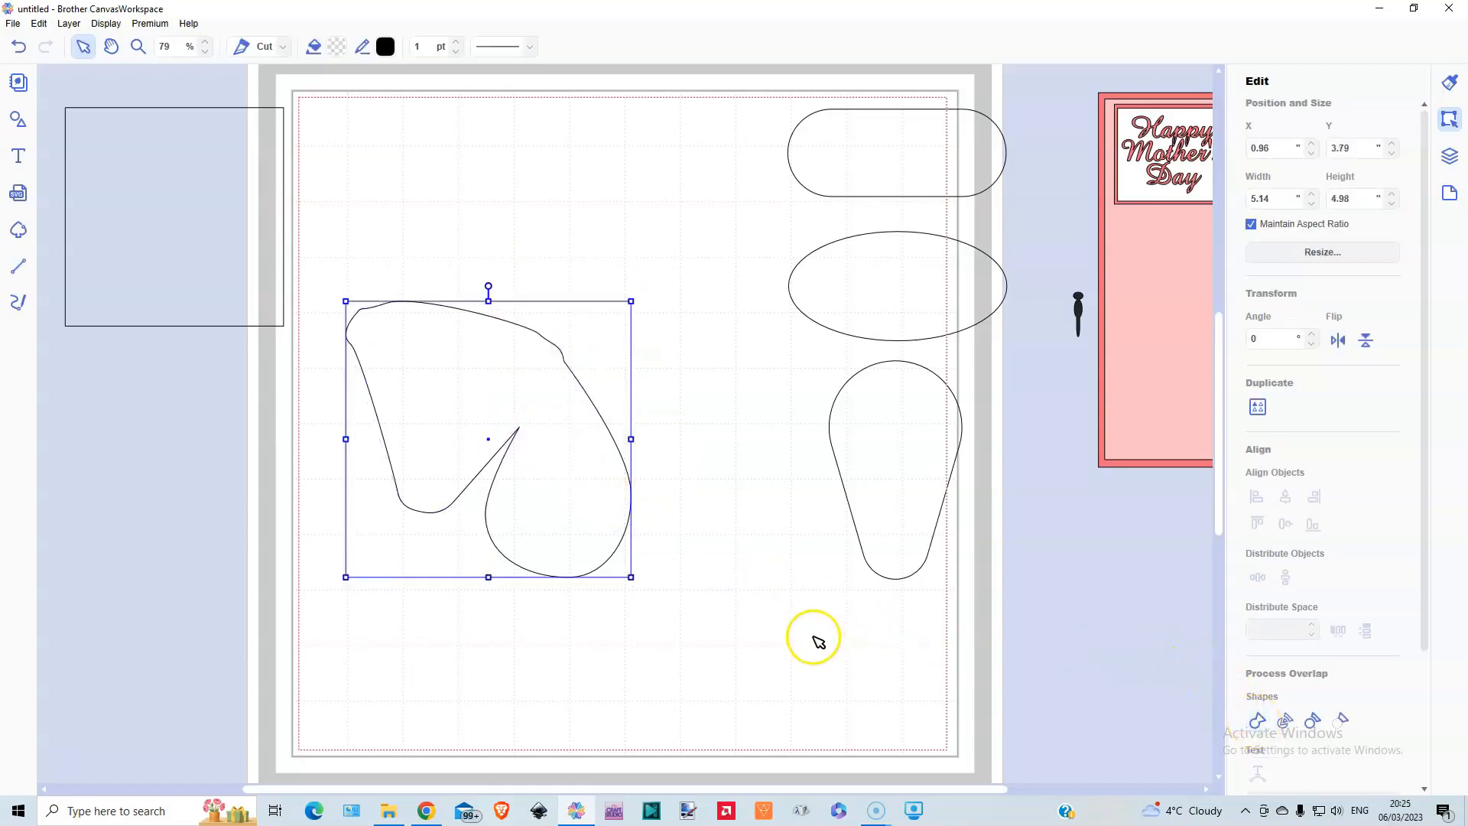
- Rotate the welded wing to about 34° and duplicate it
{"action": "left_click_drag", "start_coordinate": [488, 284], "coordinate": [564, 325]}
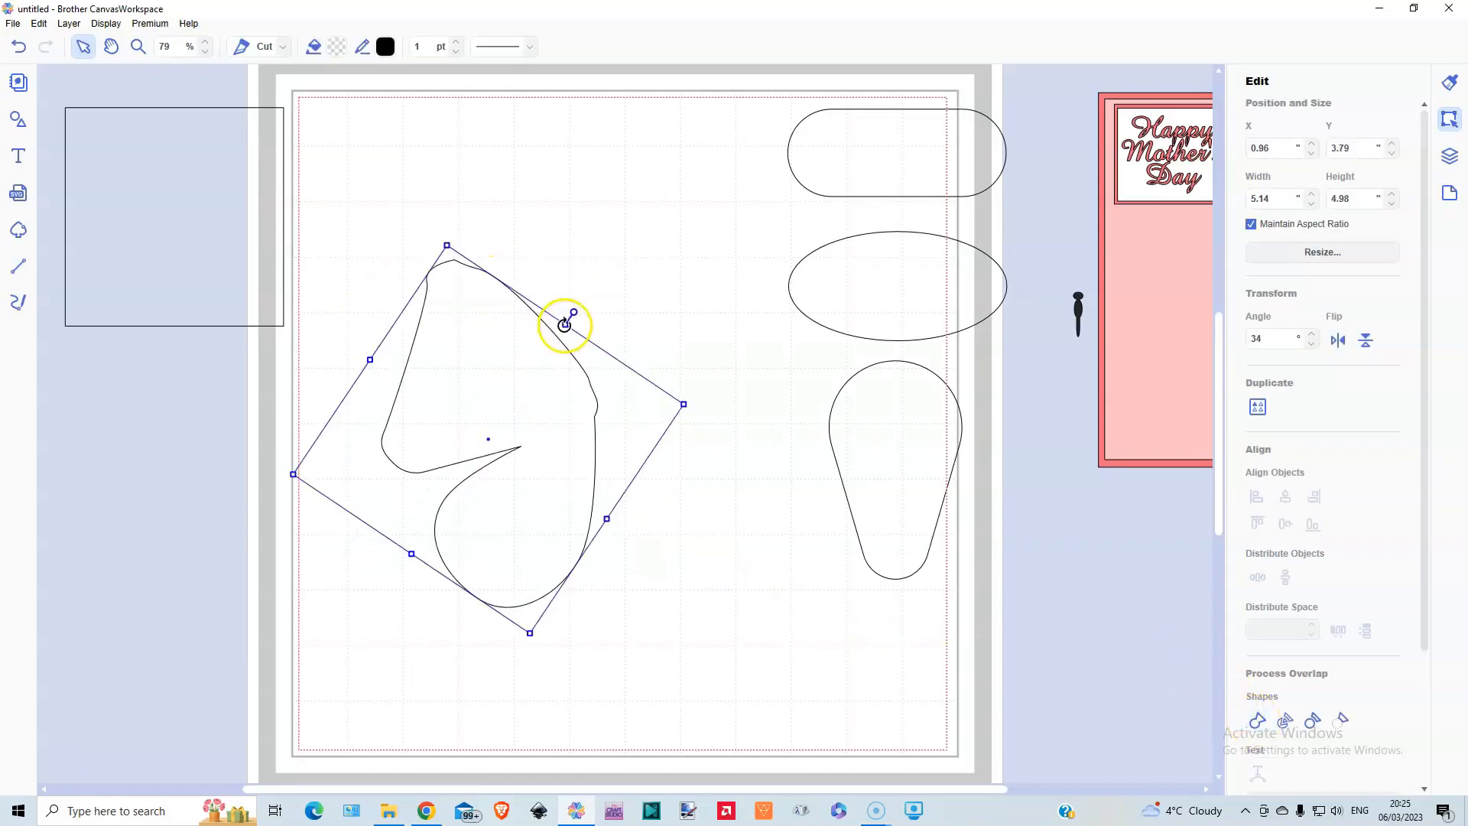
{"action": "left_click", "coordinate": [69, 24]}
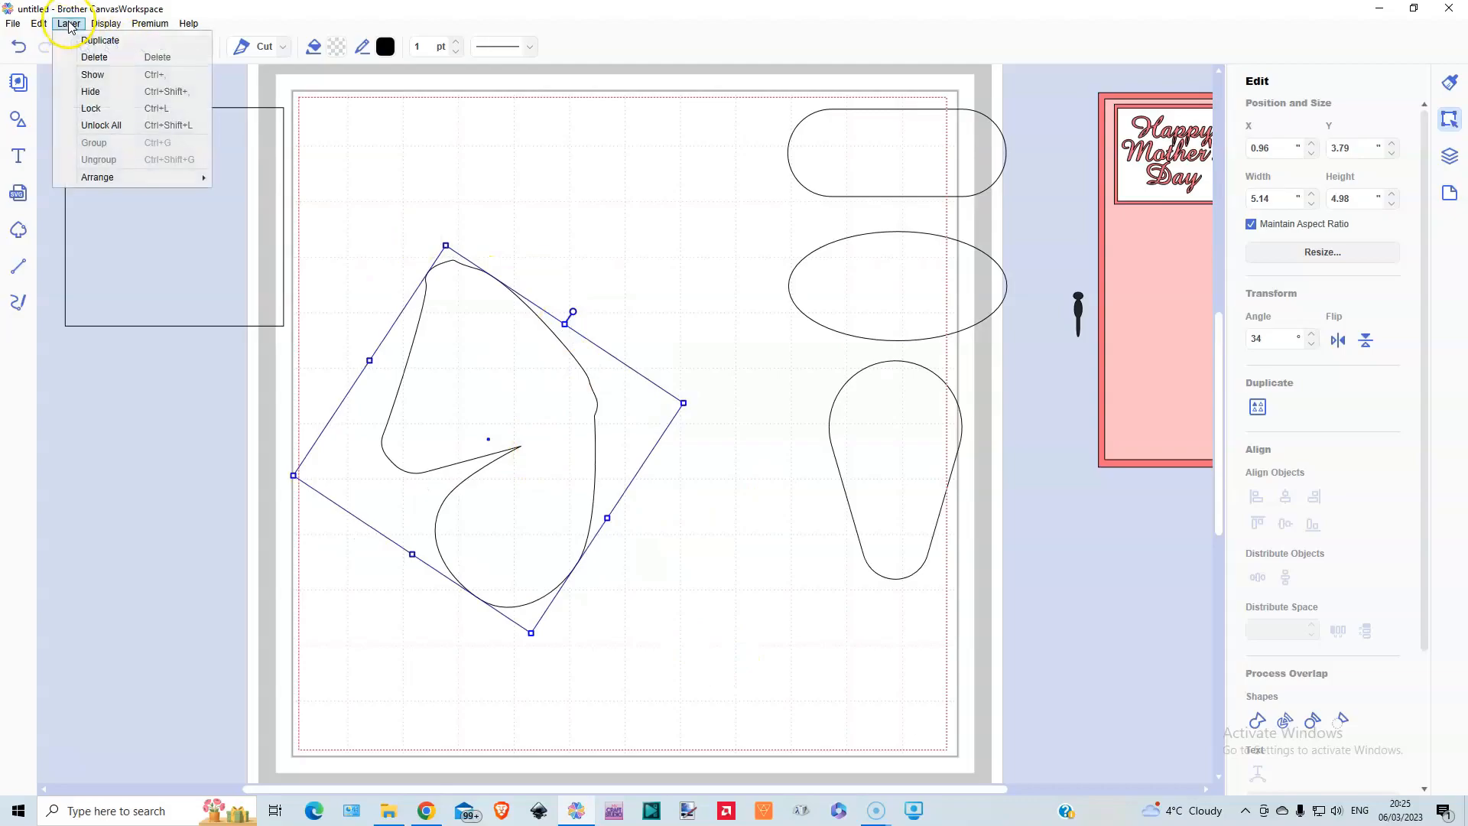
{"action": "left_click", "coordinate": [107, 47]}
{"action": "key", "text": "ctrl+d"}
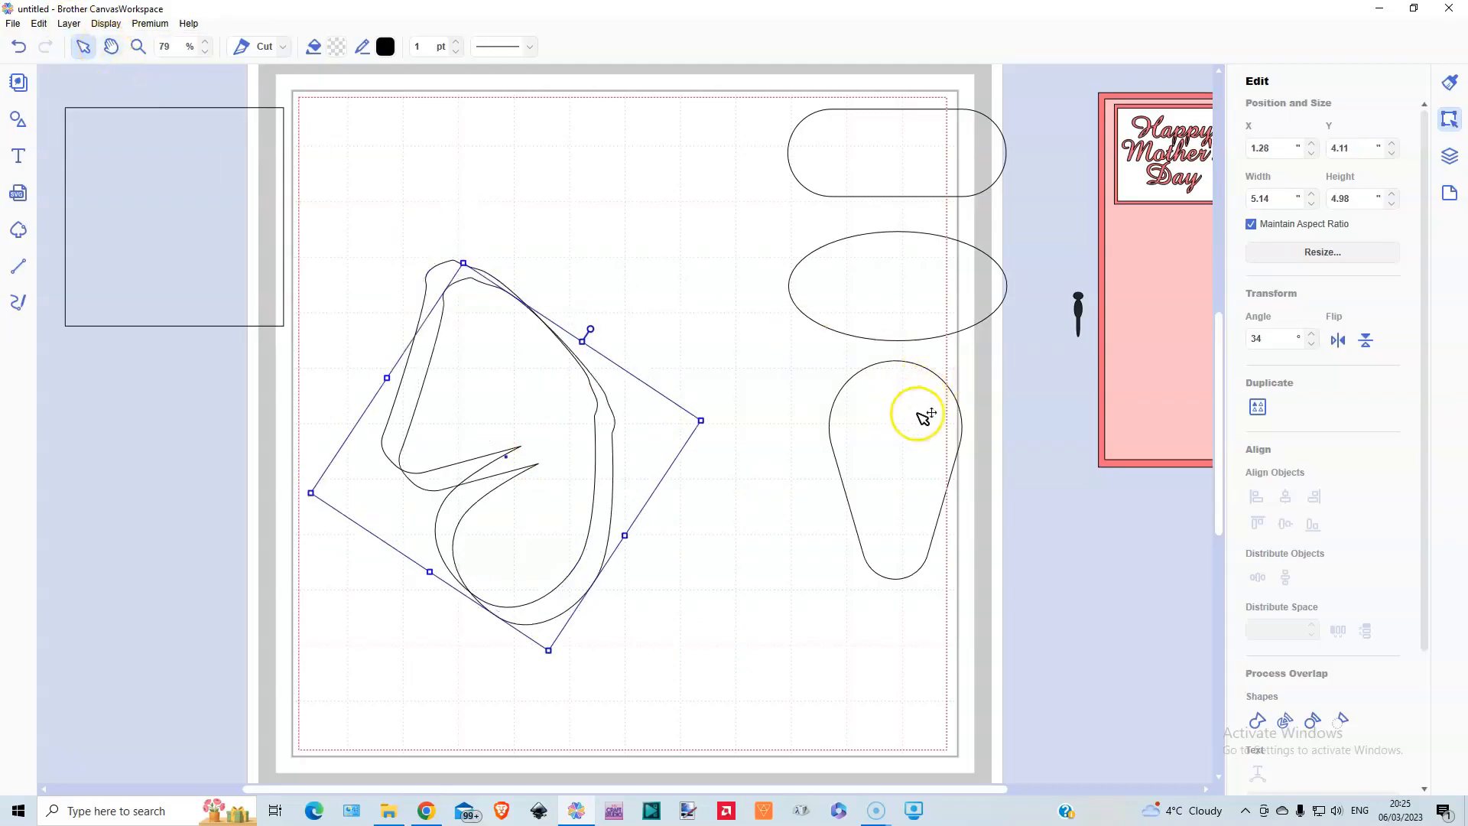
- Flip the duplicate wing horizontally and place both wings side by side so their inner edges nearly meet
{"action": "left_click", "coordinate": [1338, 341]}
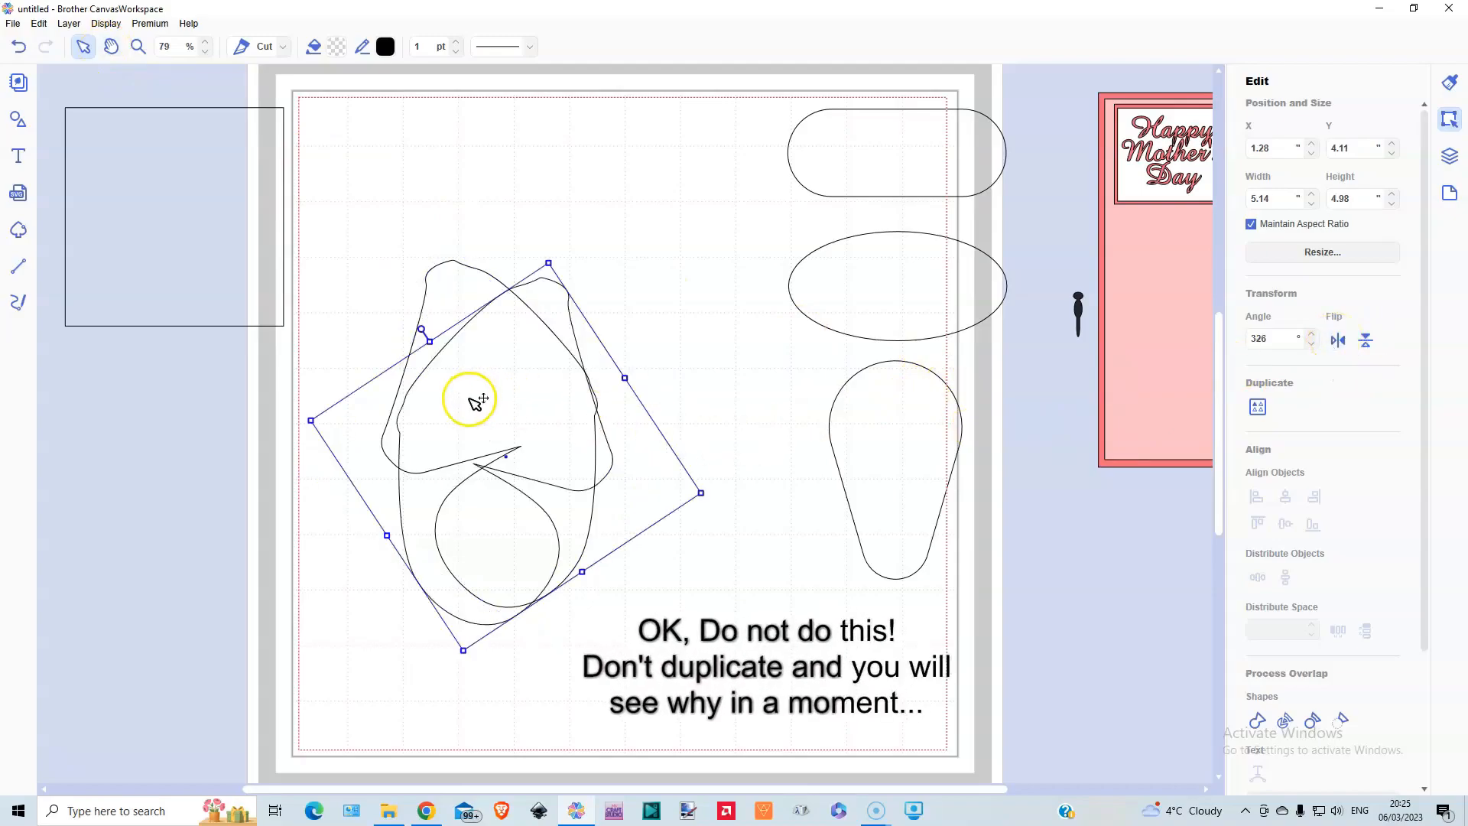
{"action": "left_click_drag", "start_coordinate": [510, 403], "coordinate": [668, 367]}
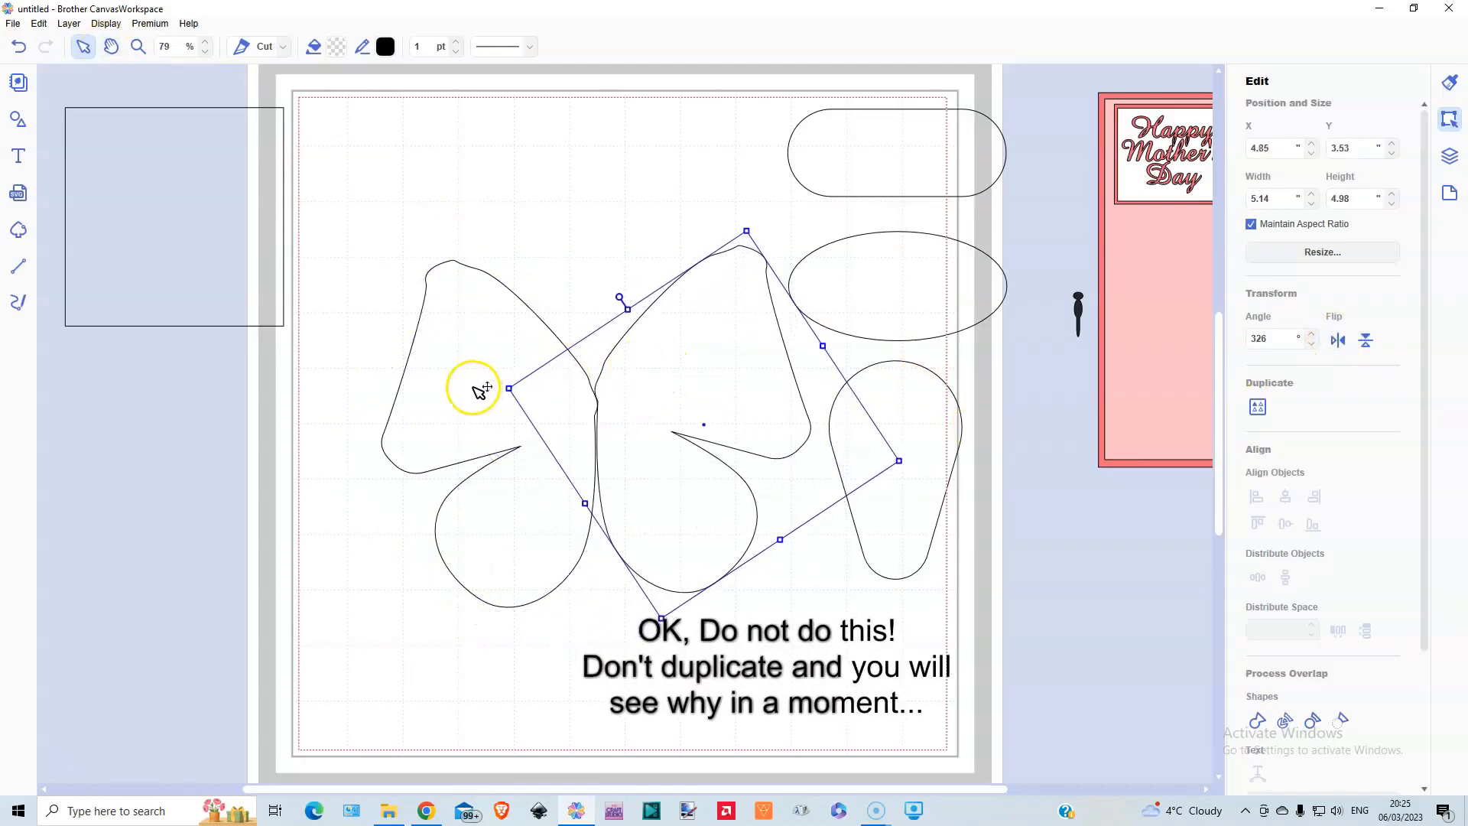
{"action": "left_click_drag", "start_coordinate": [475, 390], "coordinate": [409, 360]}
{"action": "left_click_drag", "start_coordinate": [713, 368], "coordinate": [646, 351]}
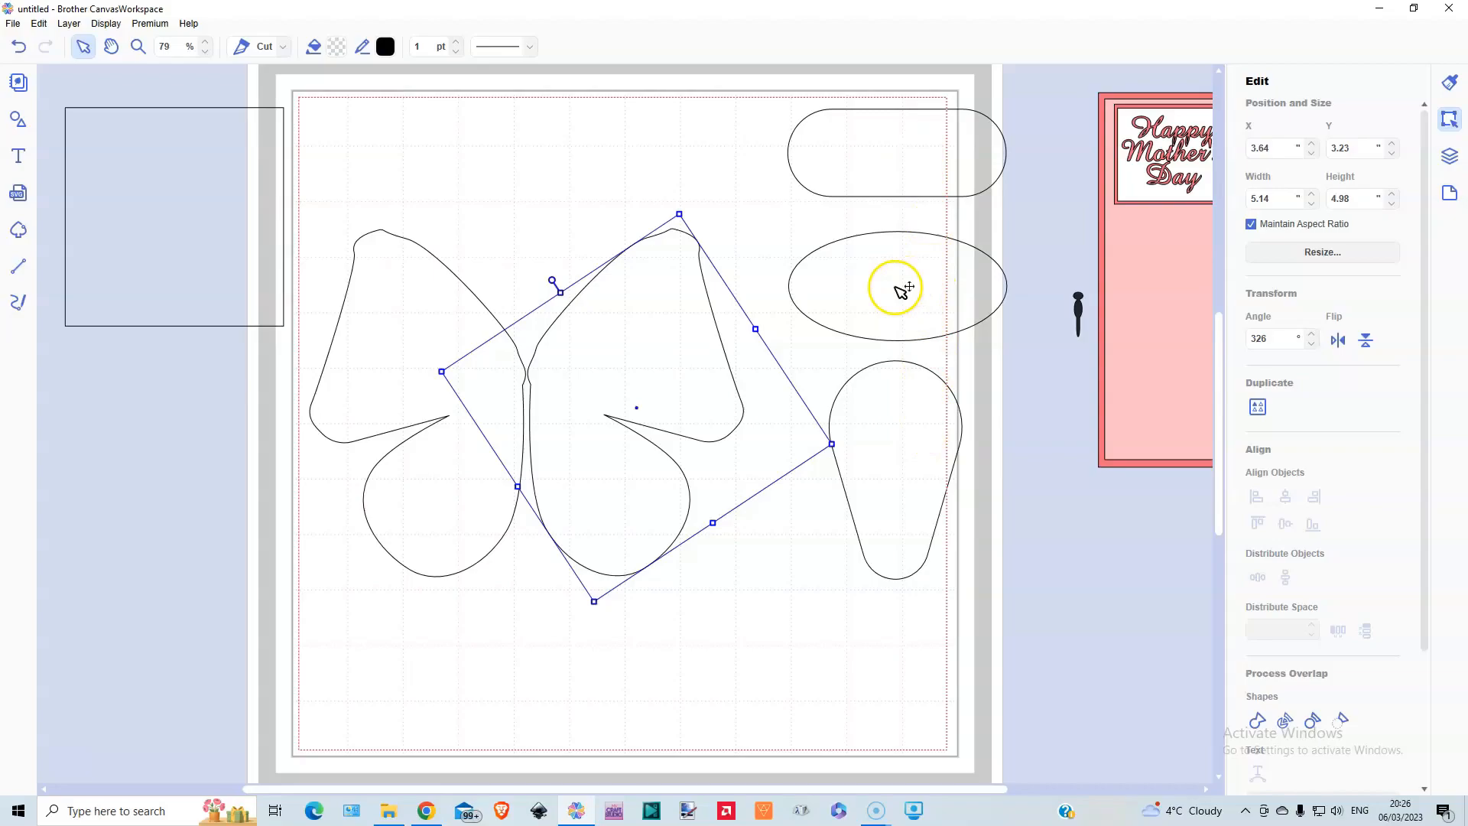
- Move the tapered rounded shape up to about X 9.79, Y 4.07 in so it overlaps the lower part of the ellipse
{"action": "left_click", "coordinate": [905, 446]}
{"action": "left_click_drag", "start_coordinate": [907, 436], "coordinate": [916, 408]}
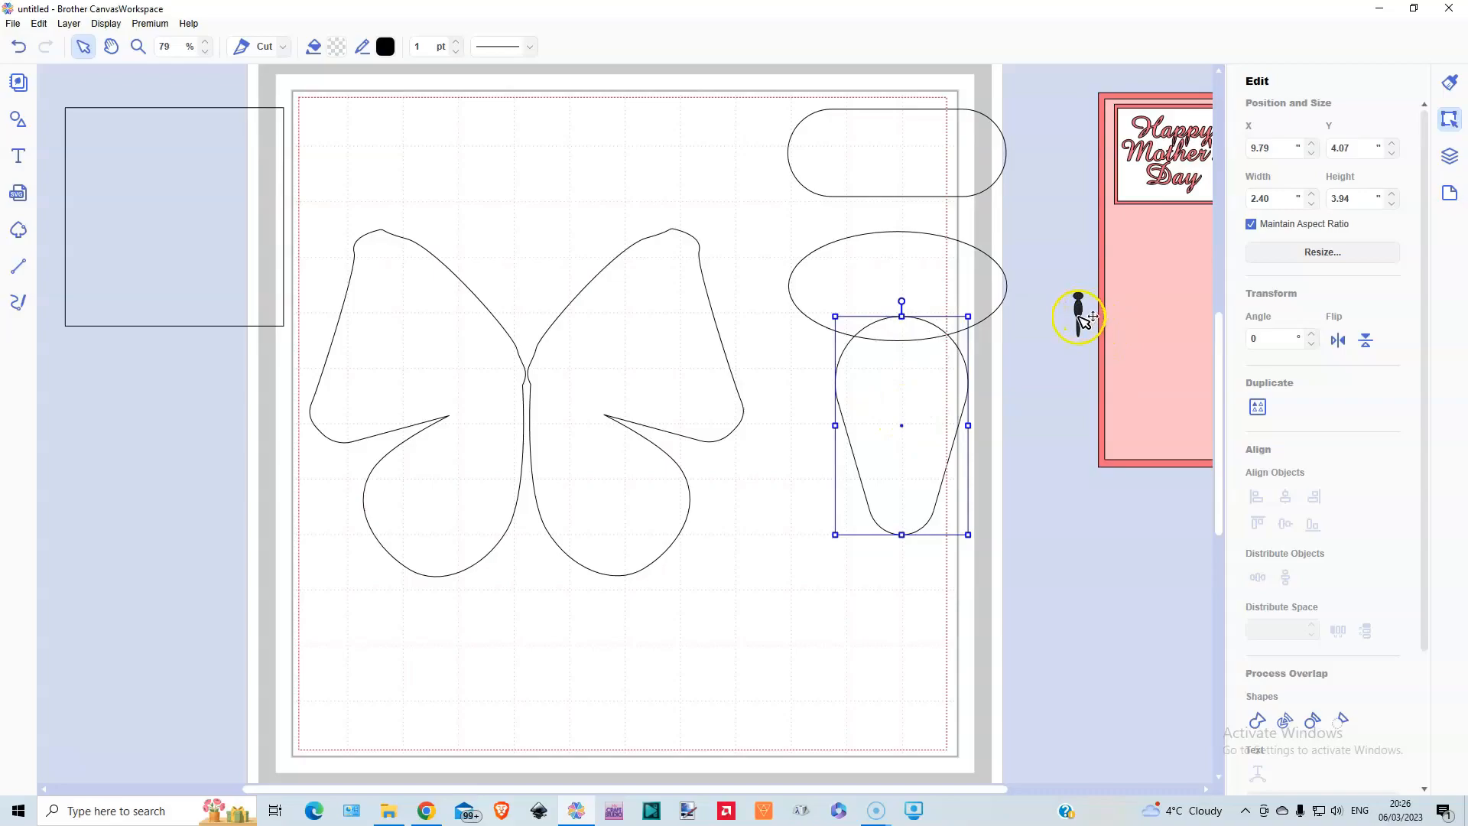
{"action": "left_click", "coordinate": [138, 48]}
{"action": "left_click_drag", "start_coordinate": [1070, 290], "coordinate": [1109, 371]}
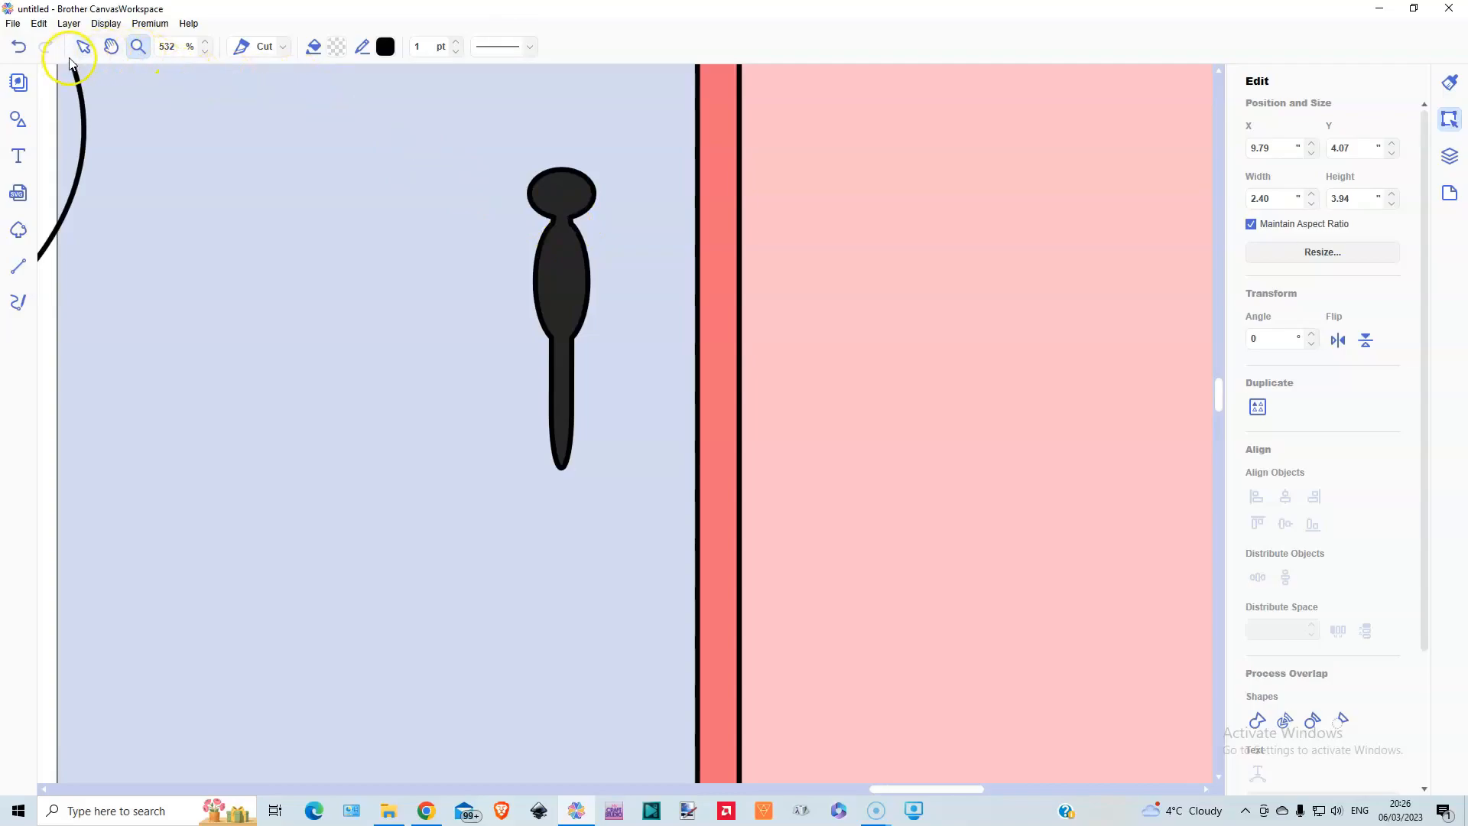
{"action": "left_click", "coordinate": [100, 26]}
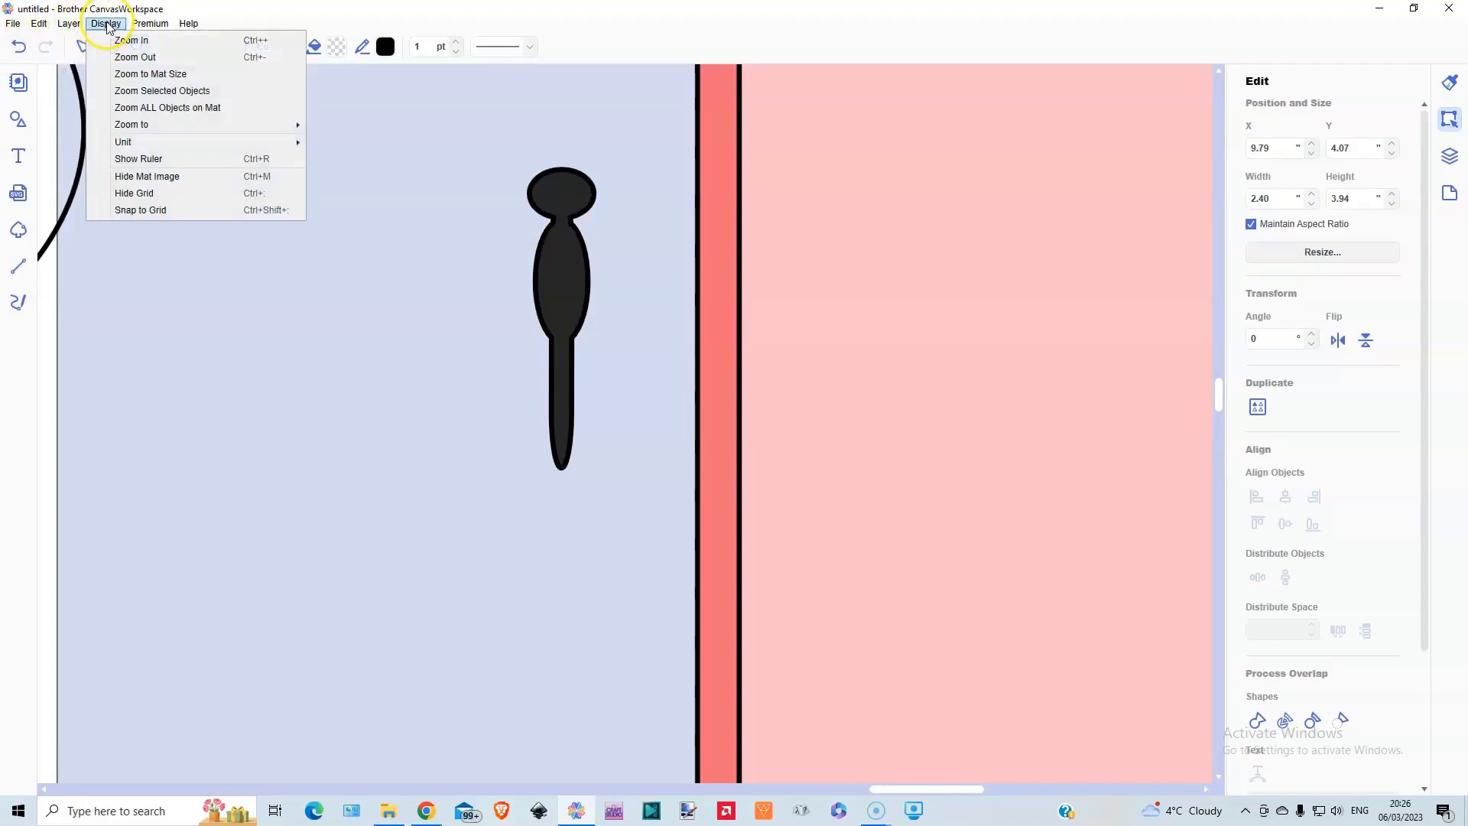
{"action": "left_click", "coordinate": [137, 74]}
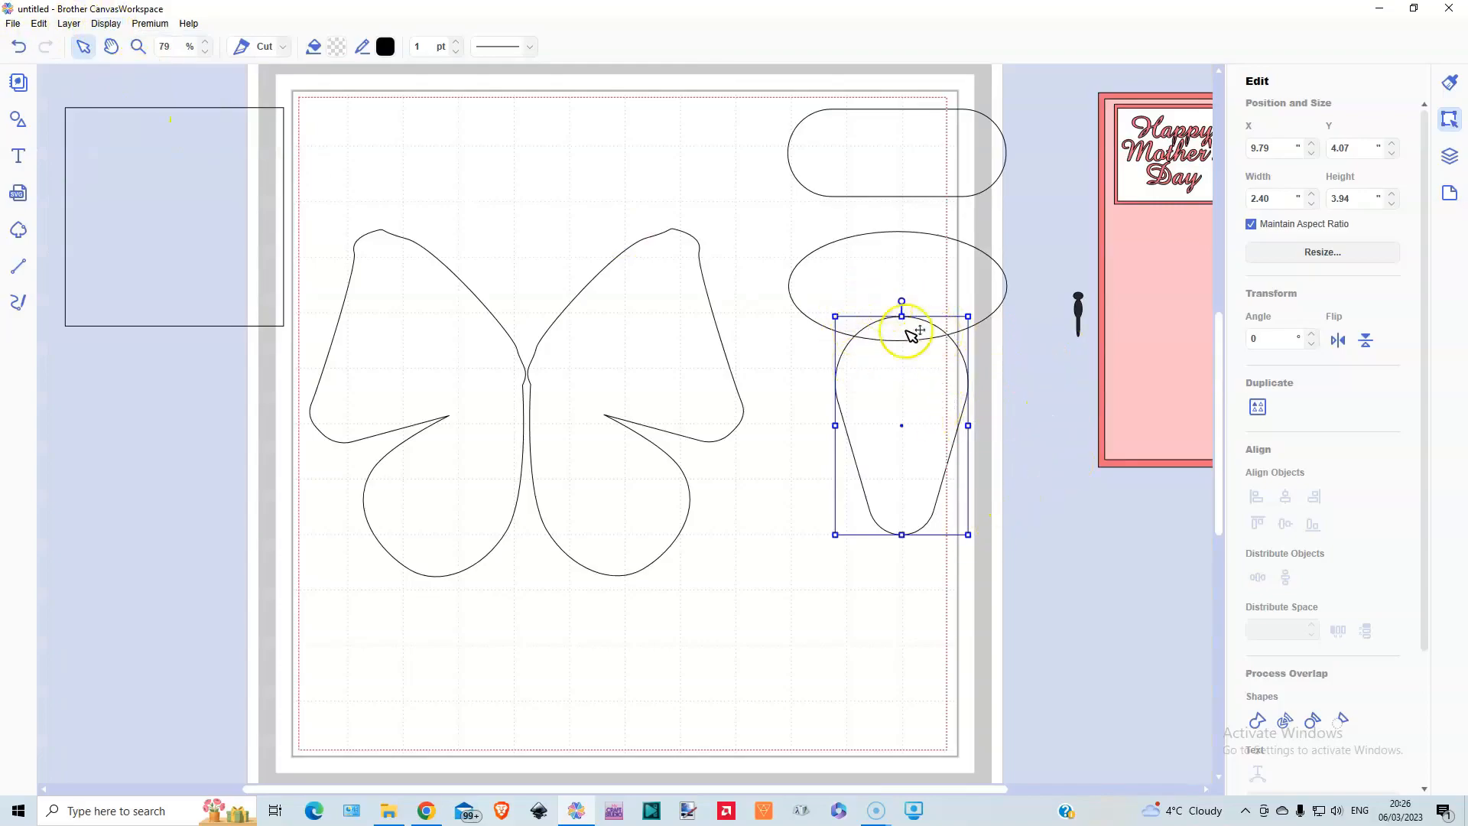
- Rotate the rounded rectangle to 90° and narrow it low on the mat, moving the tapered shape away to about X 2.12, Y 0.07 in
{"action": "left_click", "coordinate": [892, 147]}
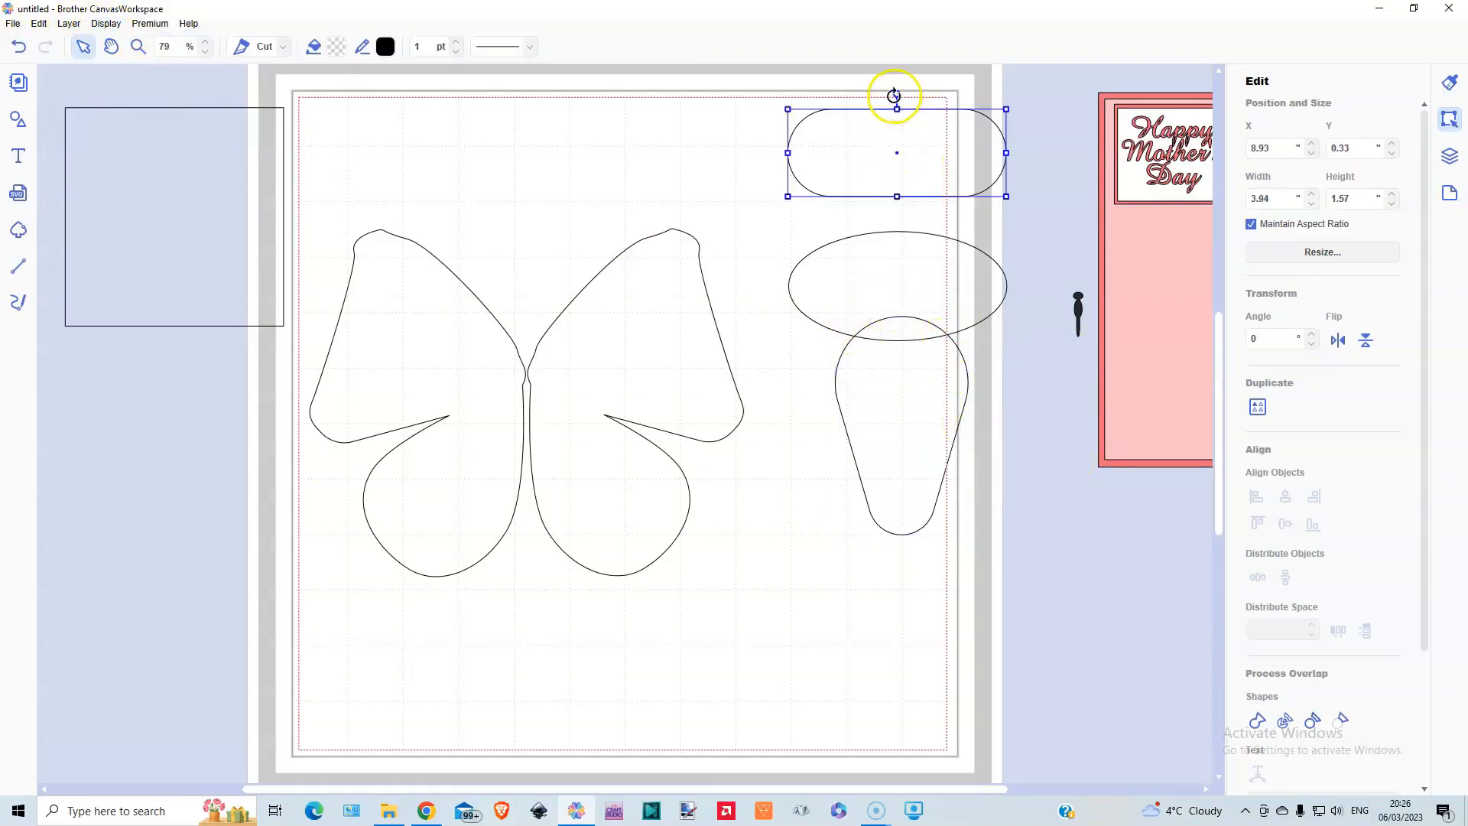
{"action": "left_click_drag", "start_coordinate": [897, 92], "coordinate": [962, 153]}
{"action": "left_click_drag", "start_coordinate": [886, 122], "coordinate": [893, 598]}
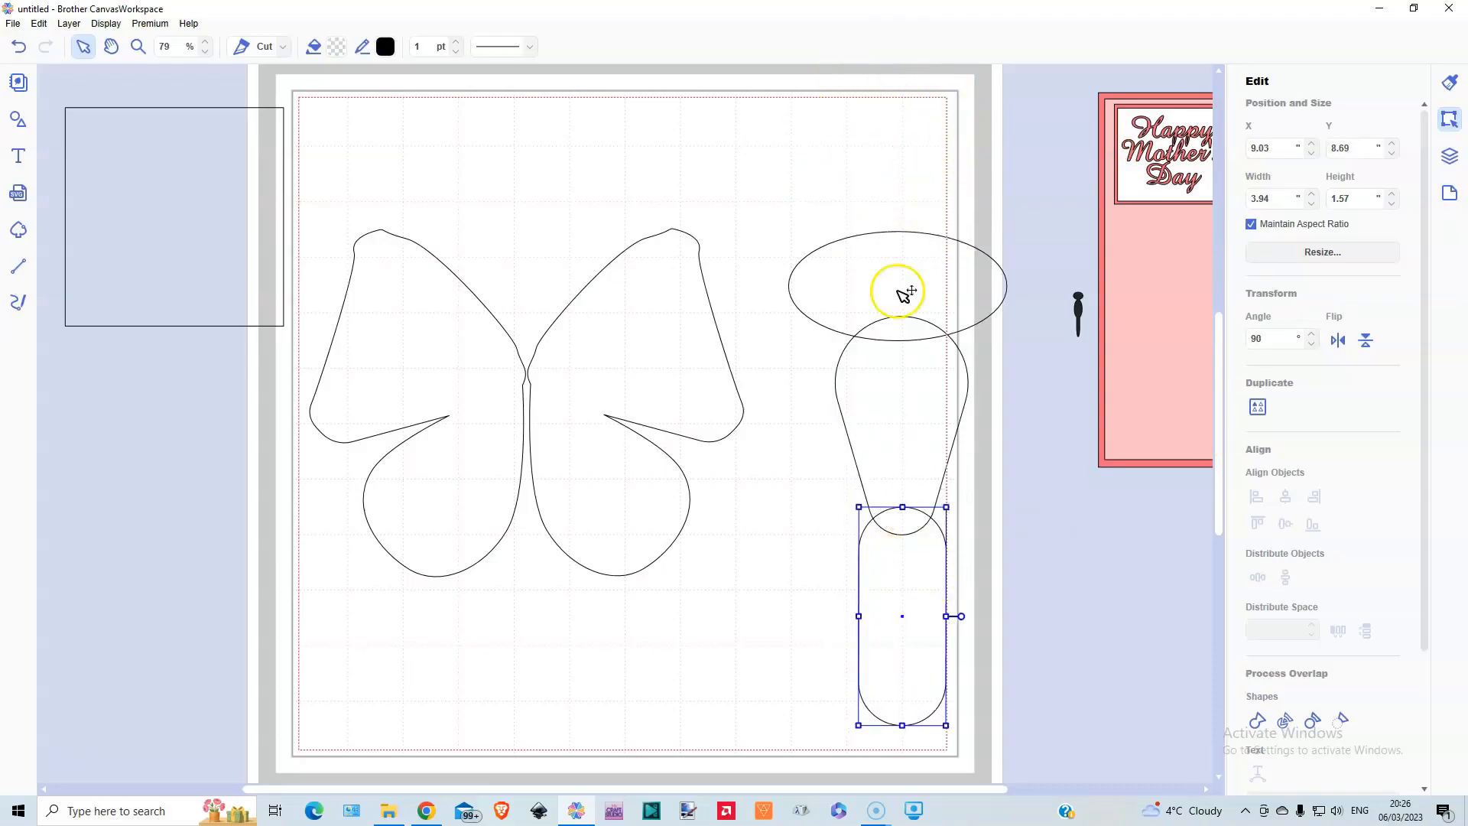
{"action": "left_click_drag", "start_coordinate": [940, 394], "coordinate": [520, 175]}
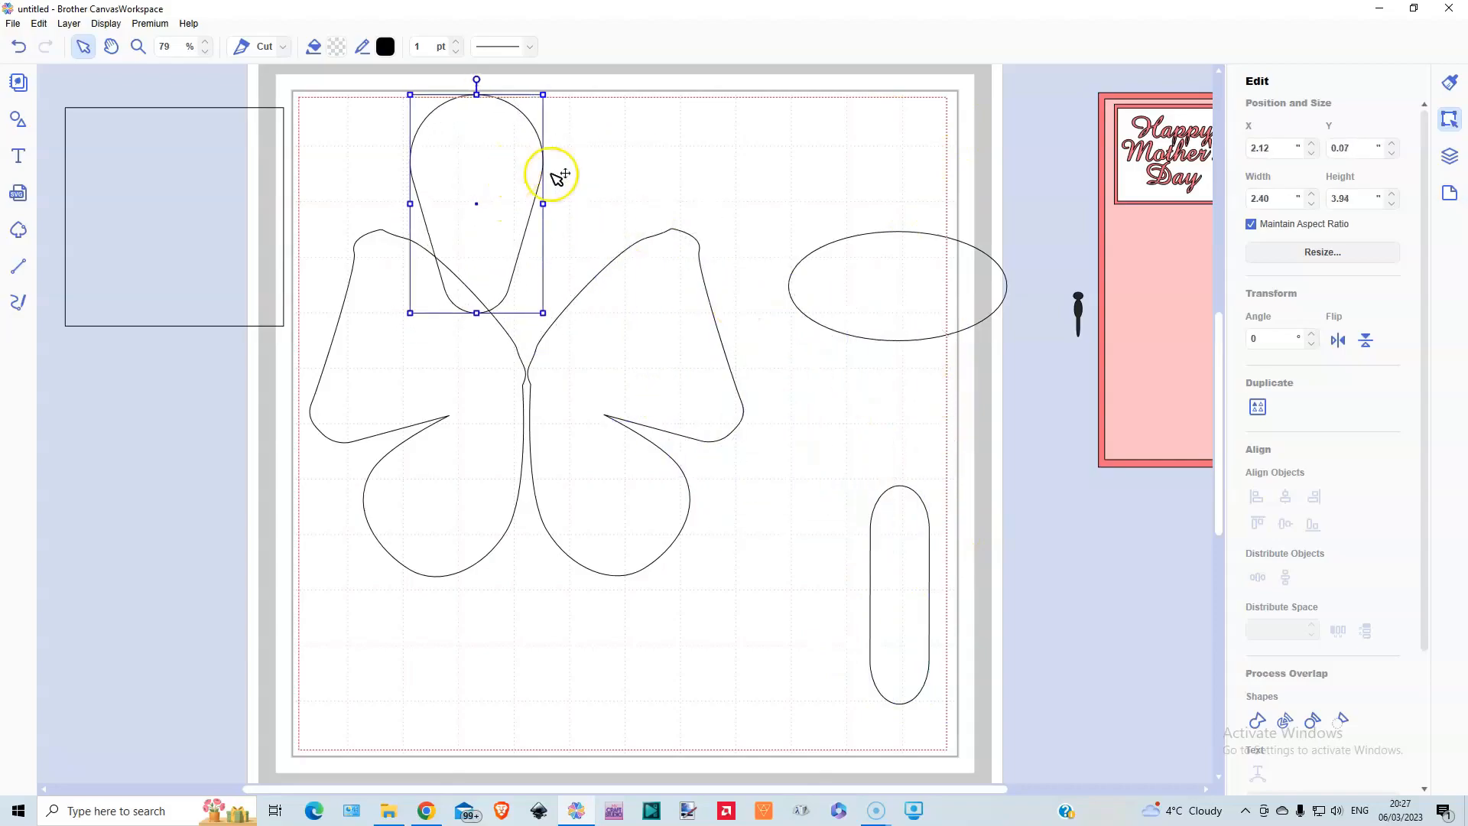
- Duplicate the ellipse, turn the copy upright and place it overlapping the upper end of the narrow rounded shape
{"action": "left_click", "coordinate": [887, 298]}
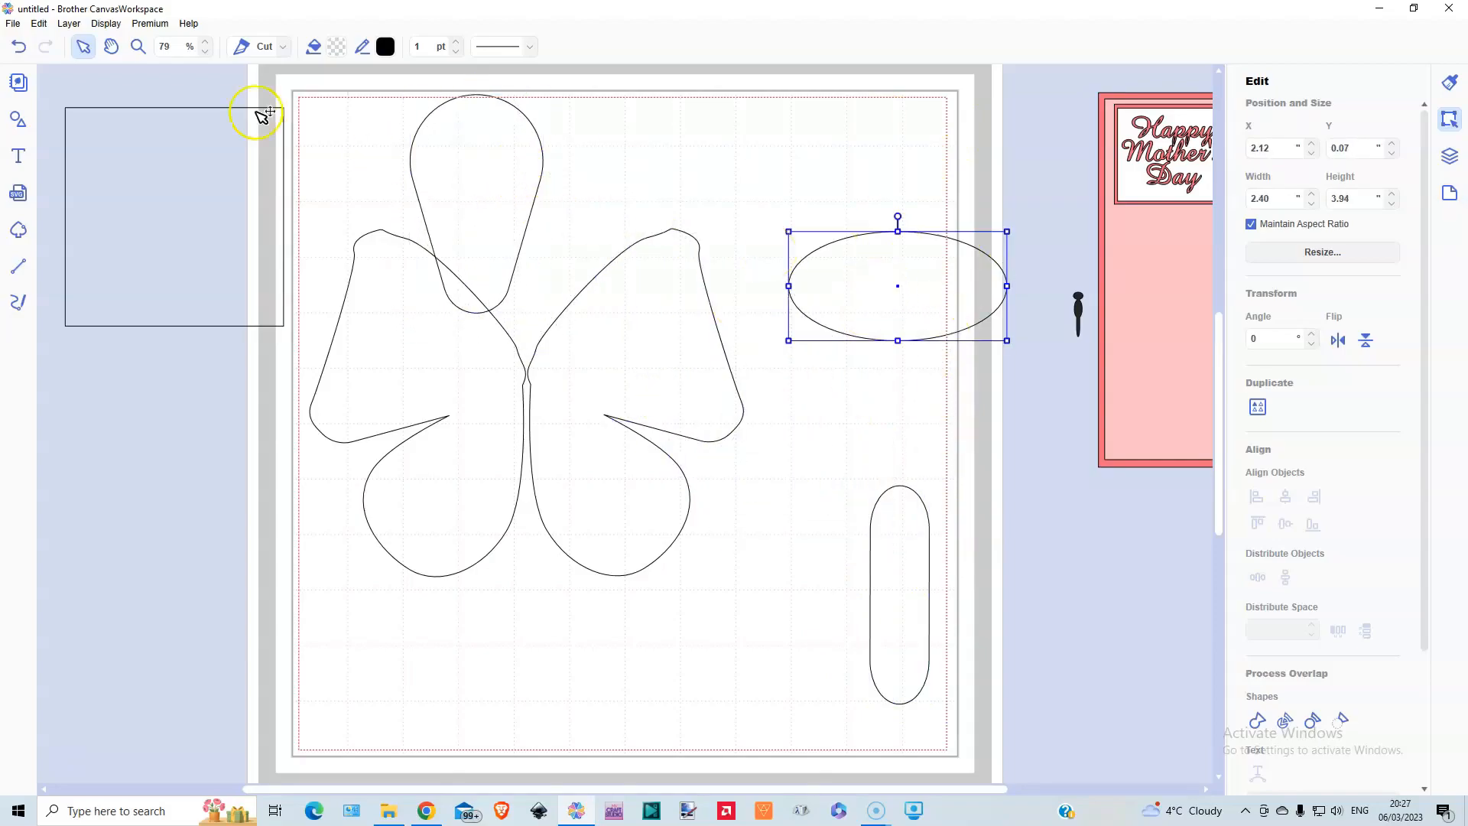
{"action": "left_click", "coordinate": [76, 25]}
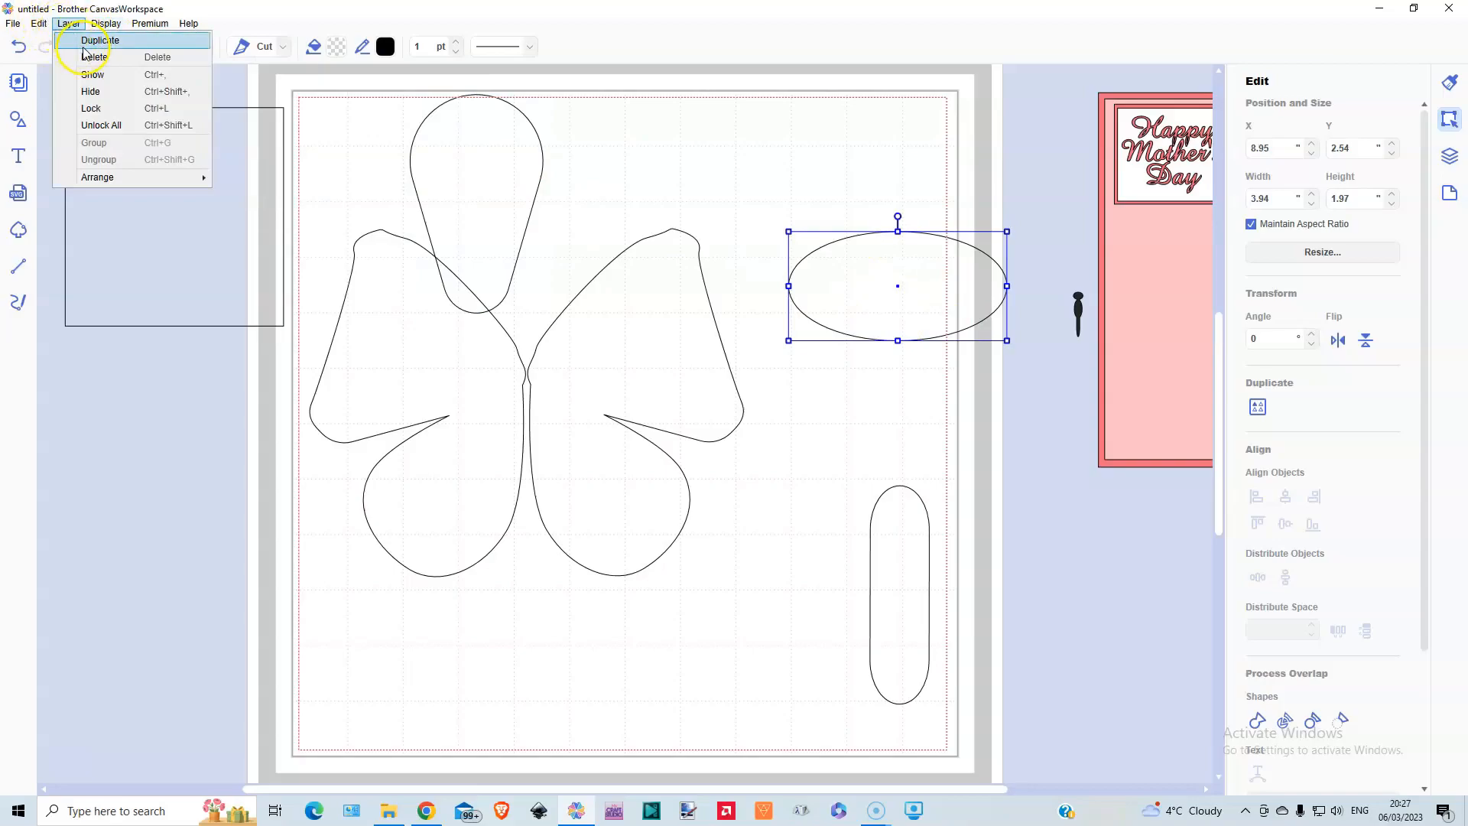
{"action": "left_click", "coordinate": [86, 46]}
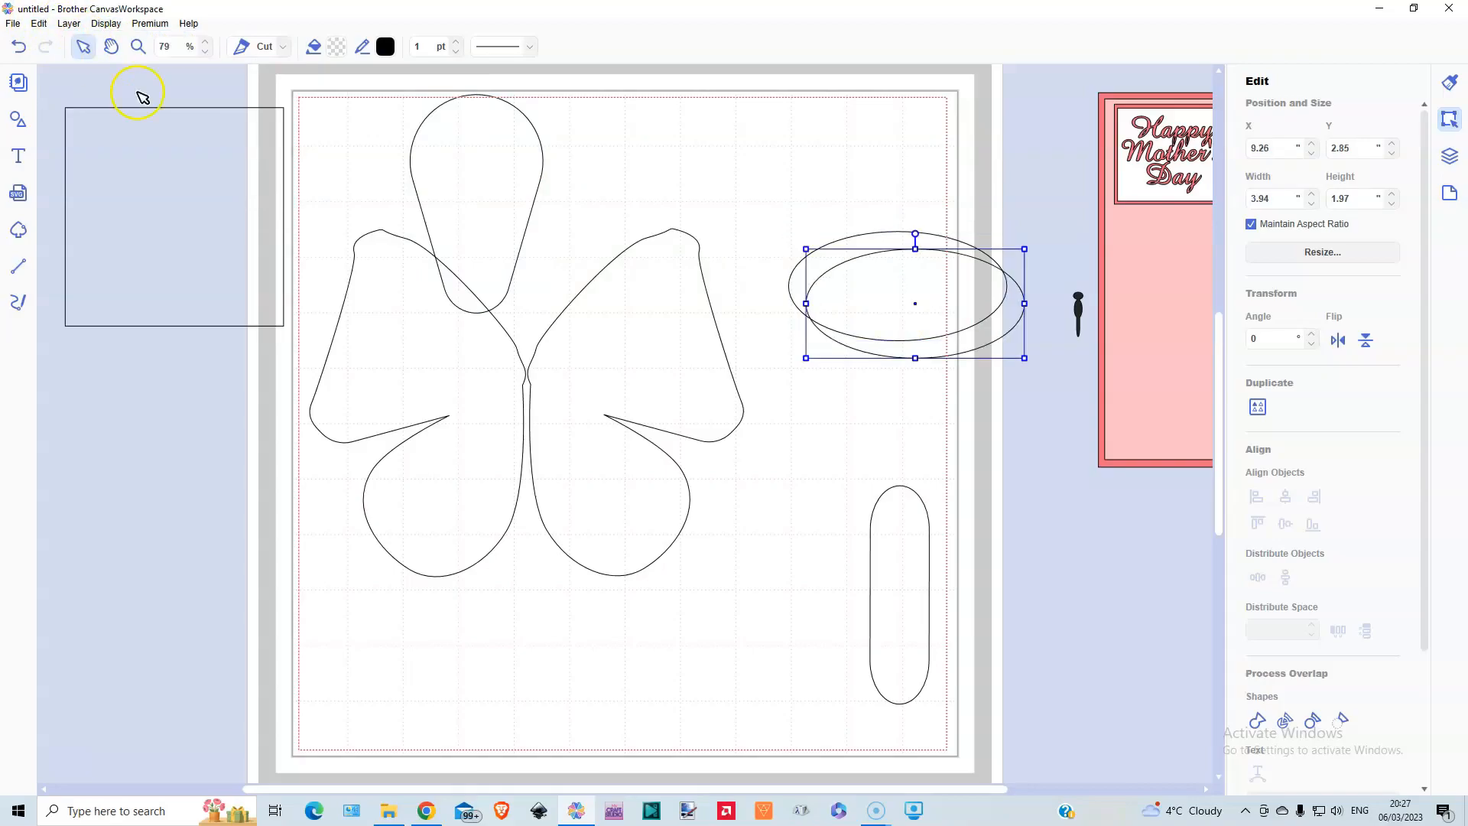
{"action": "left_click_drag", "start_coordinate": [915, 234], "coordinate": [966, 304]}
{"action": "left_click_drag", "start_coordinate": [912, 388], "coordinate": [898, 502]}
- Reduce the original horizontal ellipse to about 3.13 in wide and position it as a head overlapping the upright ellipse
{"action": "left_click", "coordinate": [894, 254]}
{"action": "left_click_drag", "start_coordinate": [1007, 232], "coordinate": [964, 252]}
{"action": "left_click_drag", "start_coordinate": [910, 301], "coordinate": [932, 287]}
{"action": "left_click", "coordinate": [956, 418]}
- Centre the two ellipses and the narrow rounded shape horizontally and weld them into one butterfly body
{"action": "left_click_drag", "start_coordinate": [889, 206], "coordinate": [929, 671]}
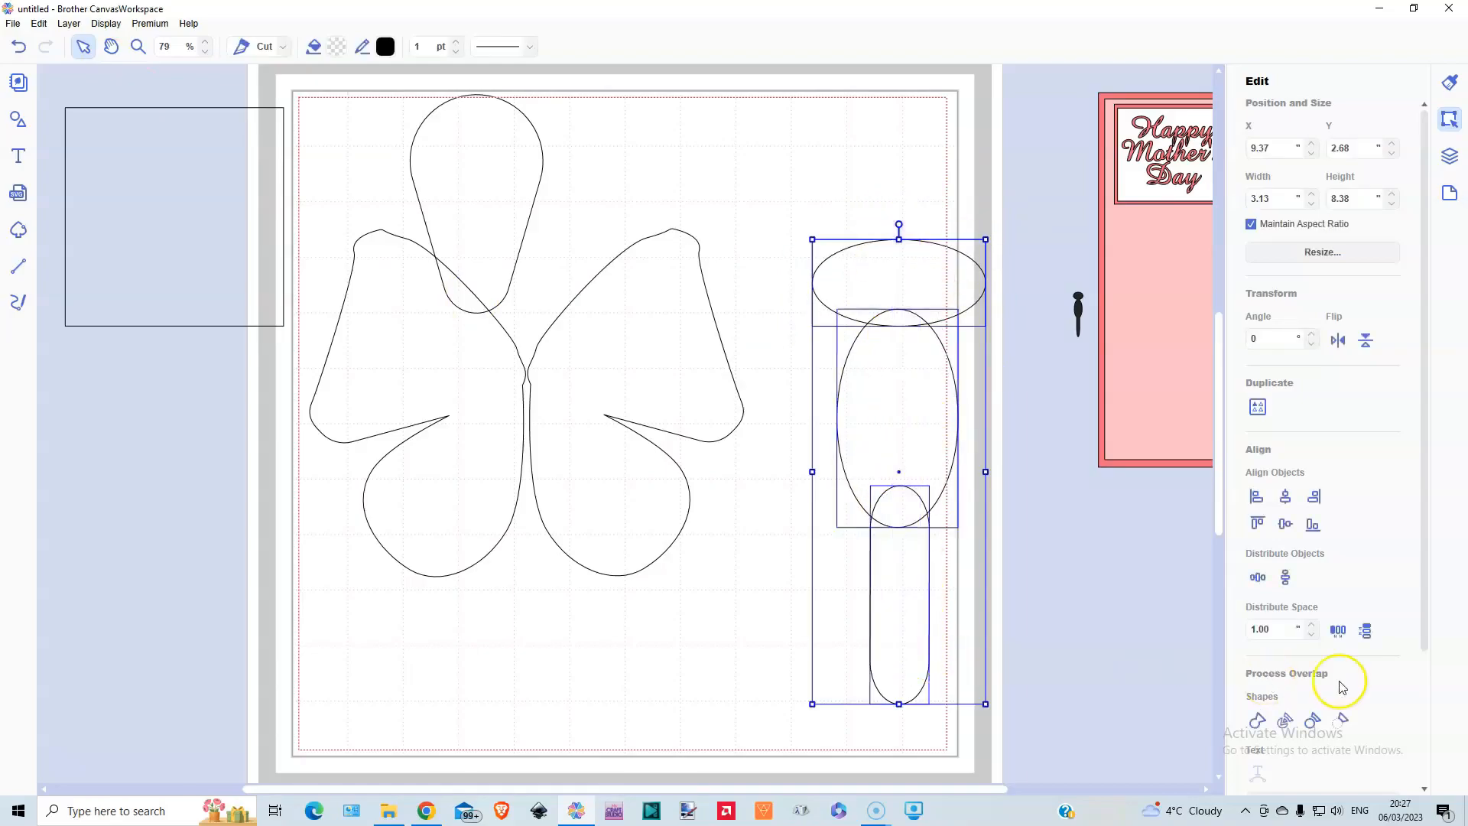
{"action": "left_click", "coordinate": [1286, 498]}
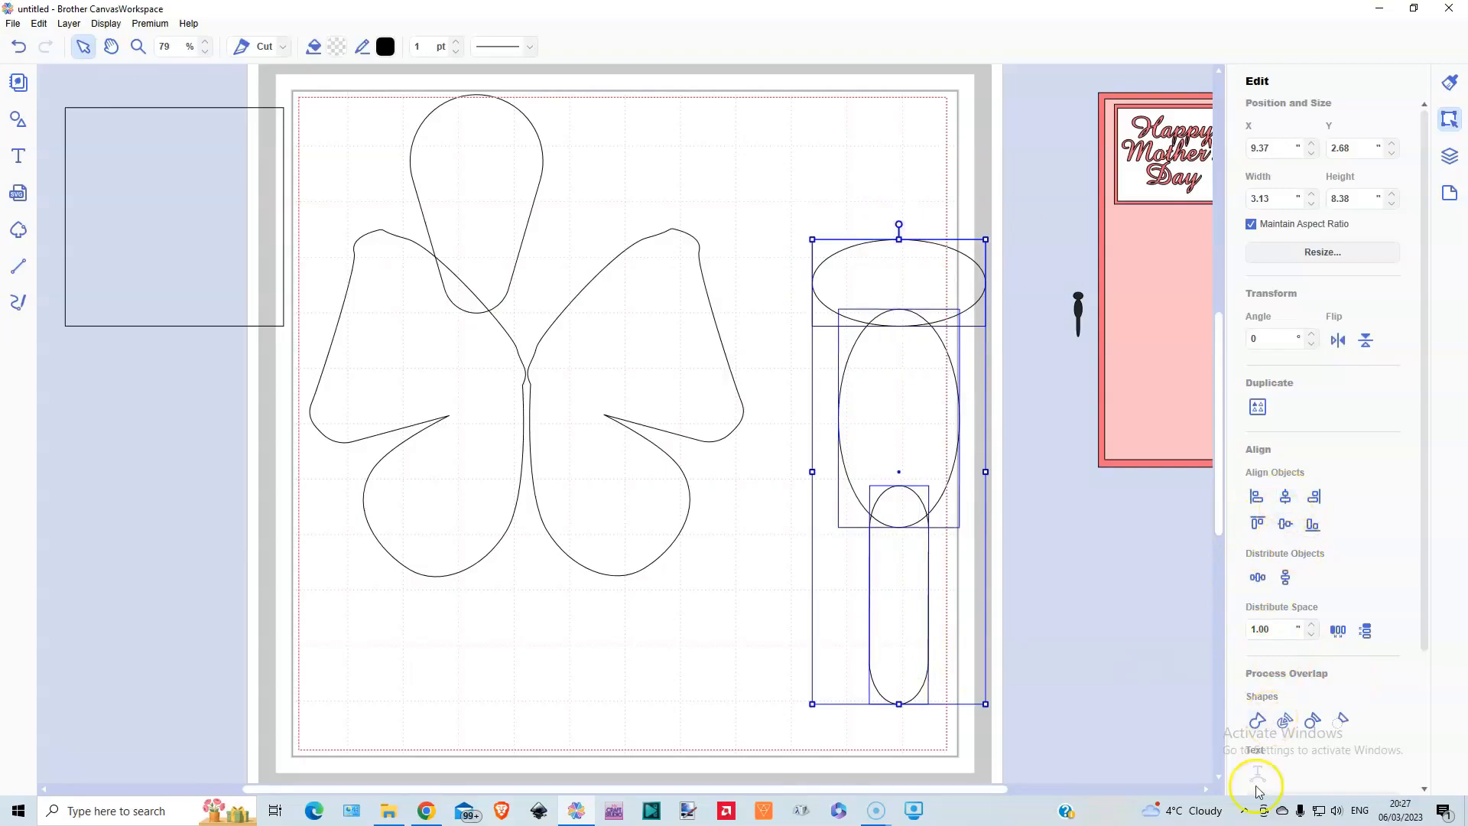
{"action": "left_click", "coordinate": [1256, 721]}
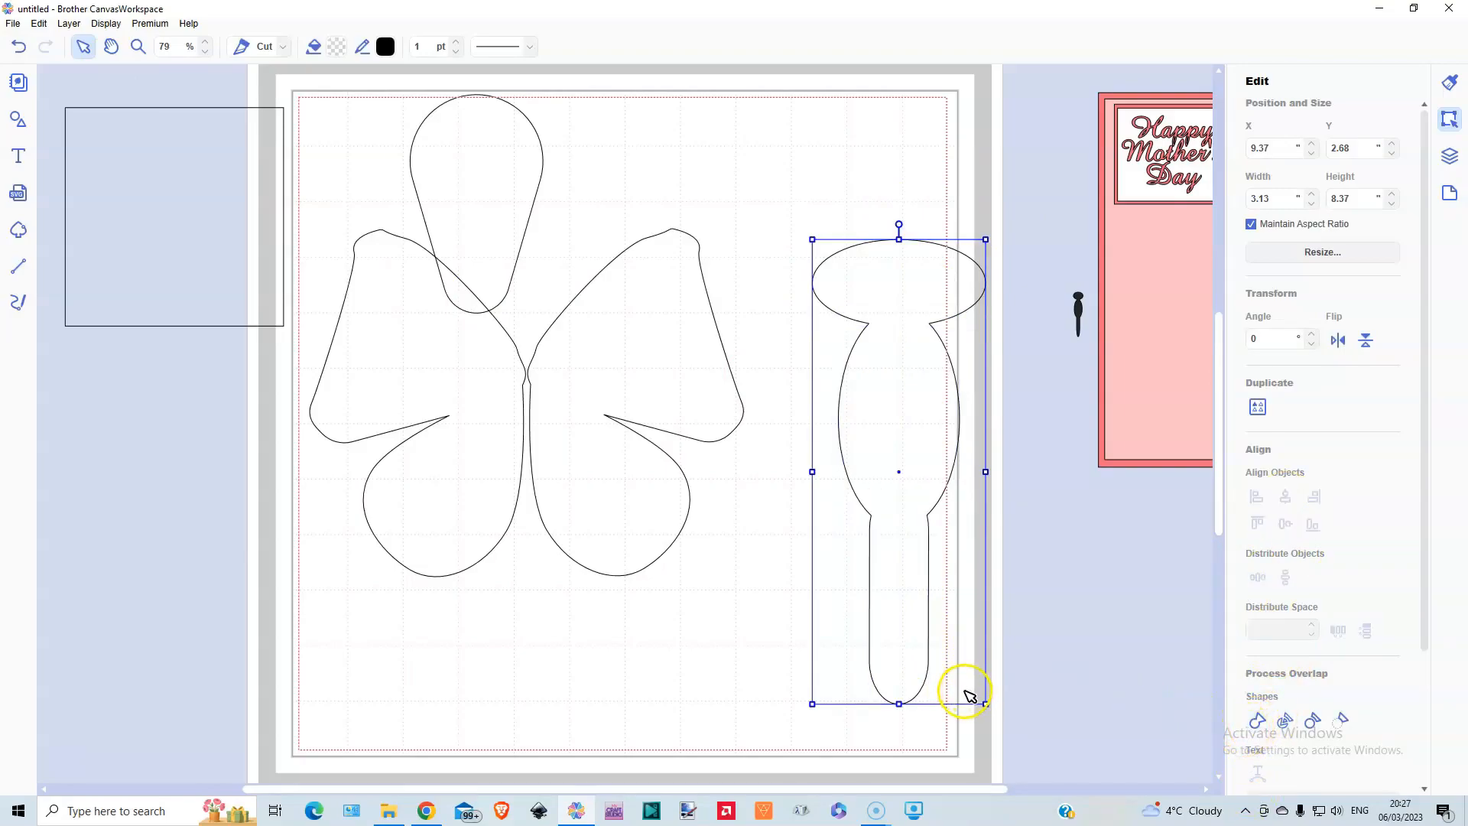
- Shrink the welded body, place it between the wings and stretch it to about 1.48 × 4.62 in
{"action": "left_click_drag", "start_coordinate": [986, 239], "coordinate": [896, 389]}
{"action": "left_click_drag", "start_coordinate": [857, 564], "coordinate": [539, 394]}
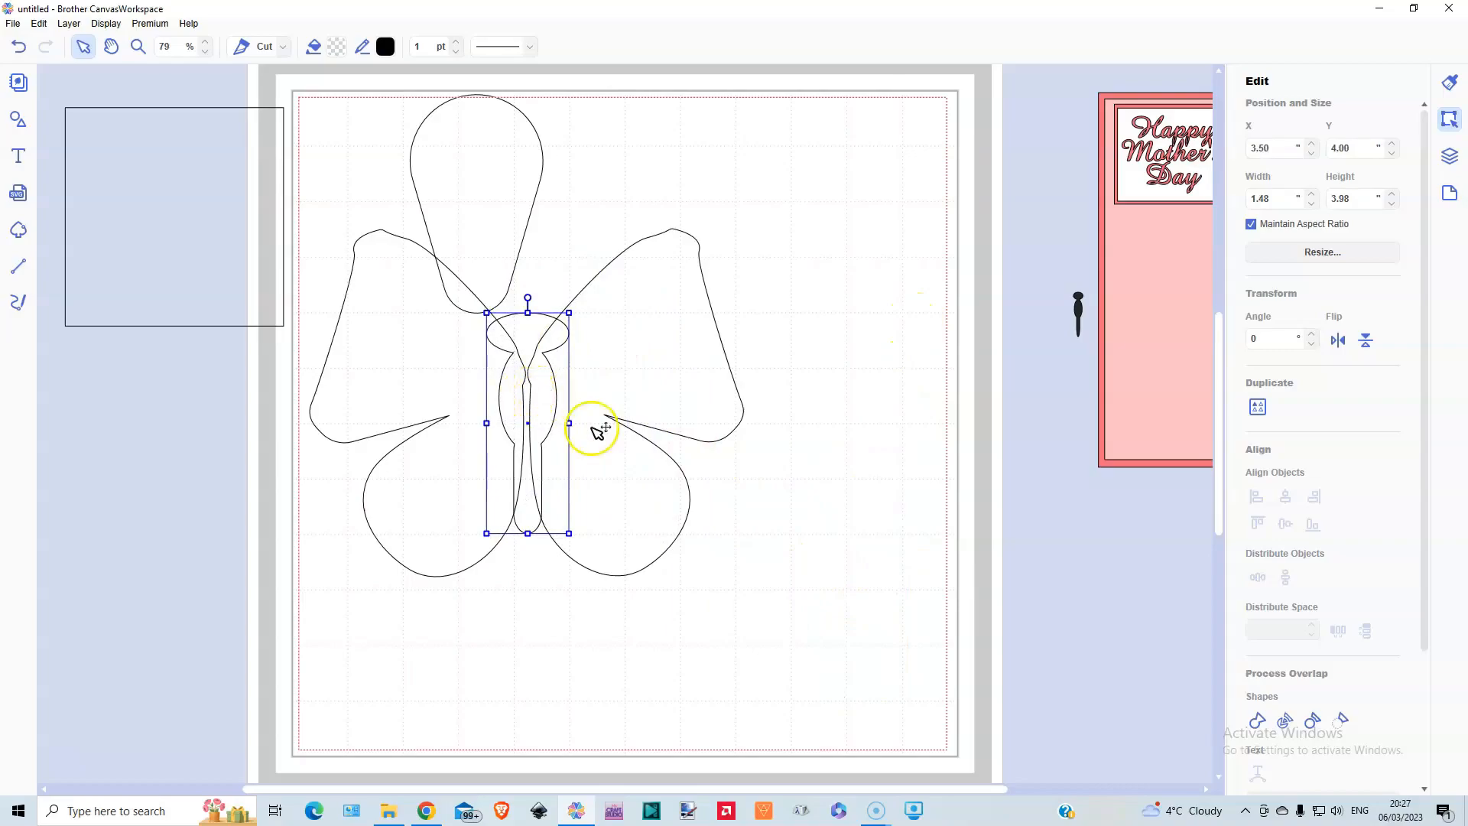
{"action": "left_click_drag", "start_coordinate": [528, 533], "coordinate": [528, 569]}
{"action": "left_click_drag", "start_coordinate": [533, 336], "coordinate": [533, 328]}
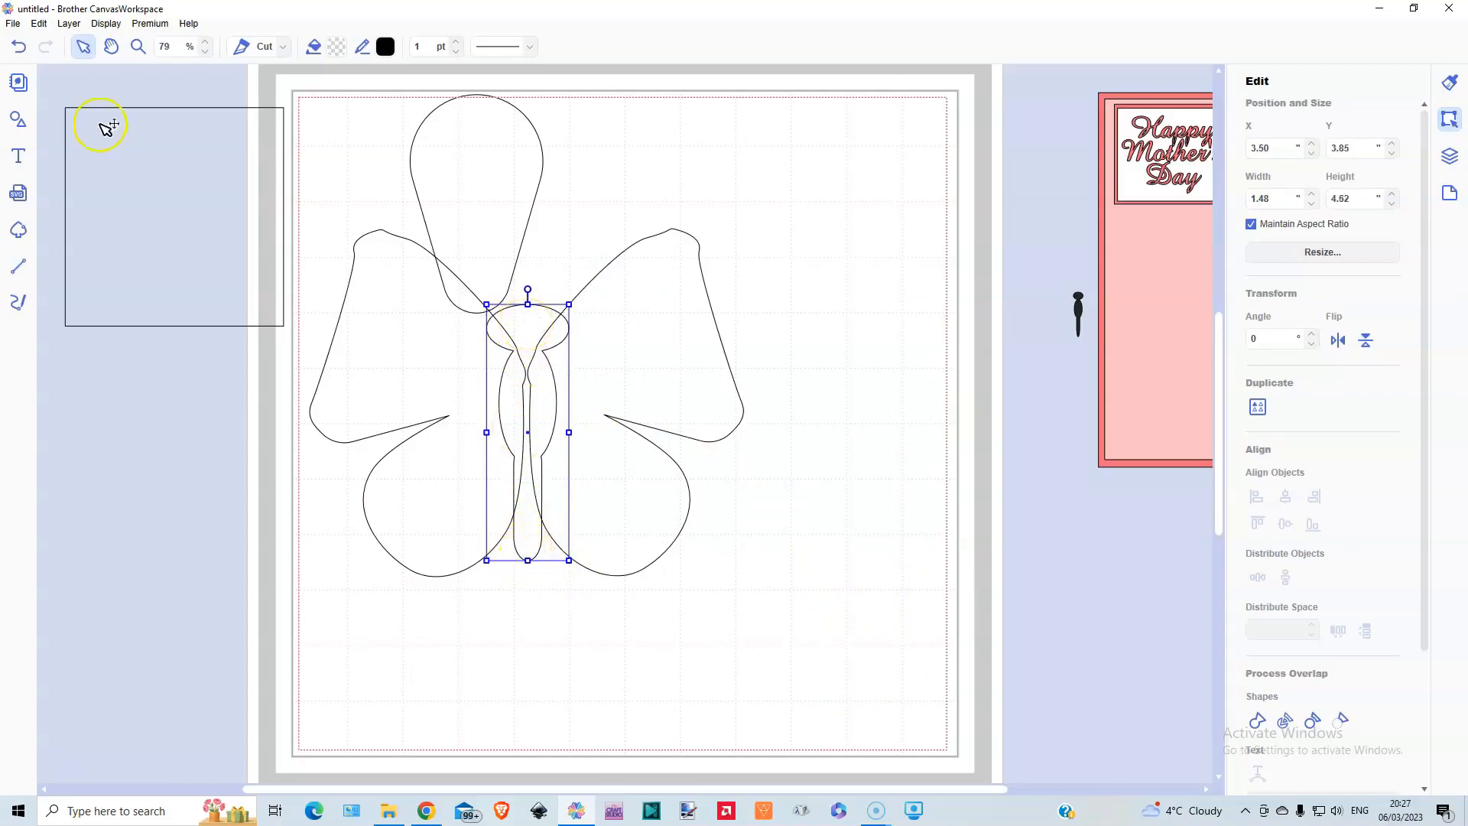
- Duplicate the body to about X 10.83, Y 1.02 in and move the tapered shape off the mat to about X -4.27, Y 5.49 in
{"action": "left_click", "coordinate": [61, 24]}
{"action": "left_click", "coordinate": [89, 39]}
{"action": "left_click_drag", "start_coordinate": [551, 376], "coordinate": [954, 215]}
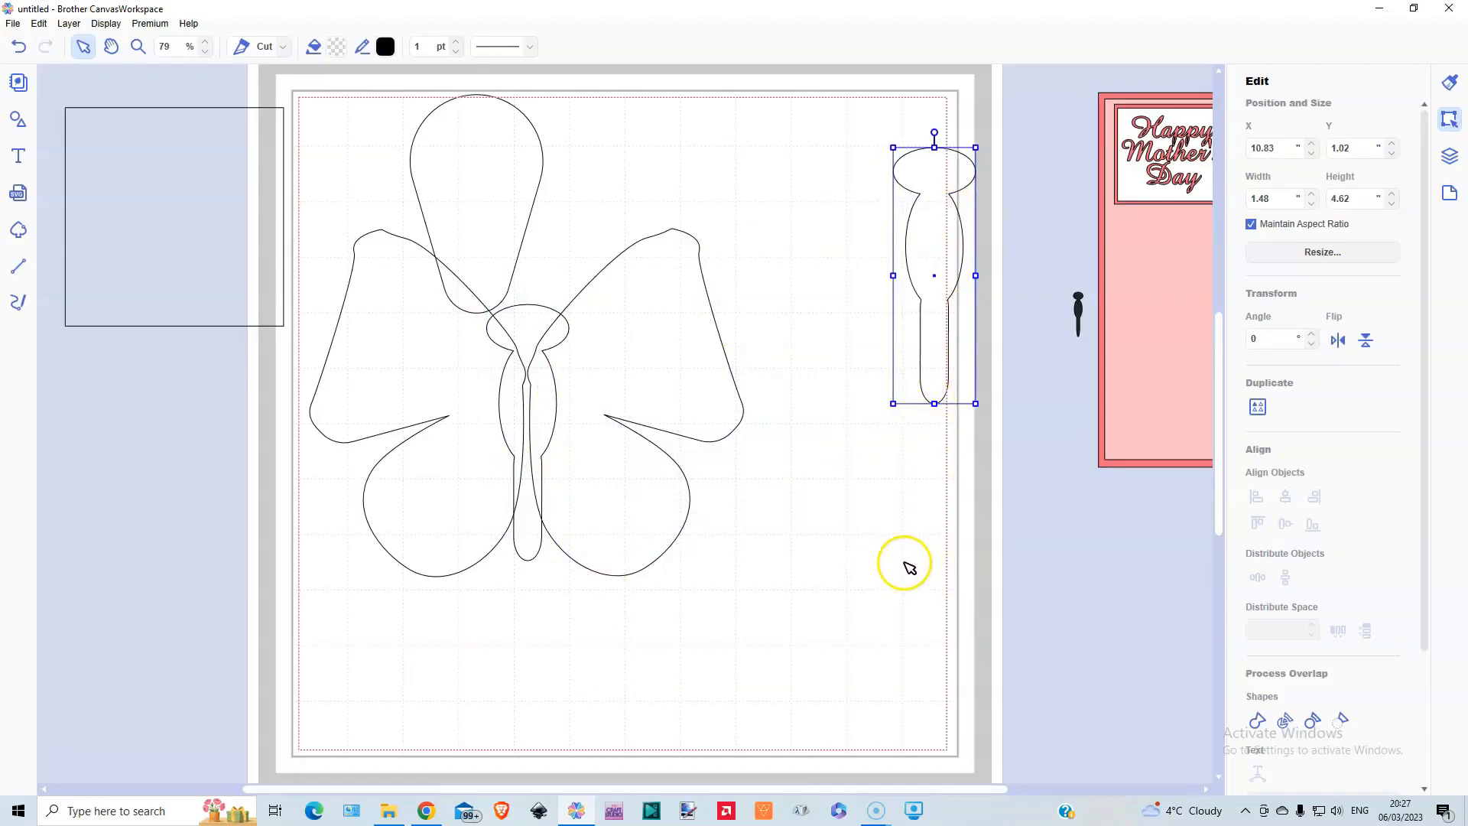
{"action": "left_click_drag", "start_coordinate": [472, 154], "coordinate": [117, 454]}
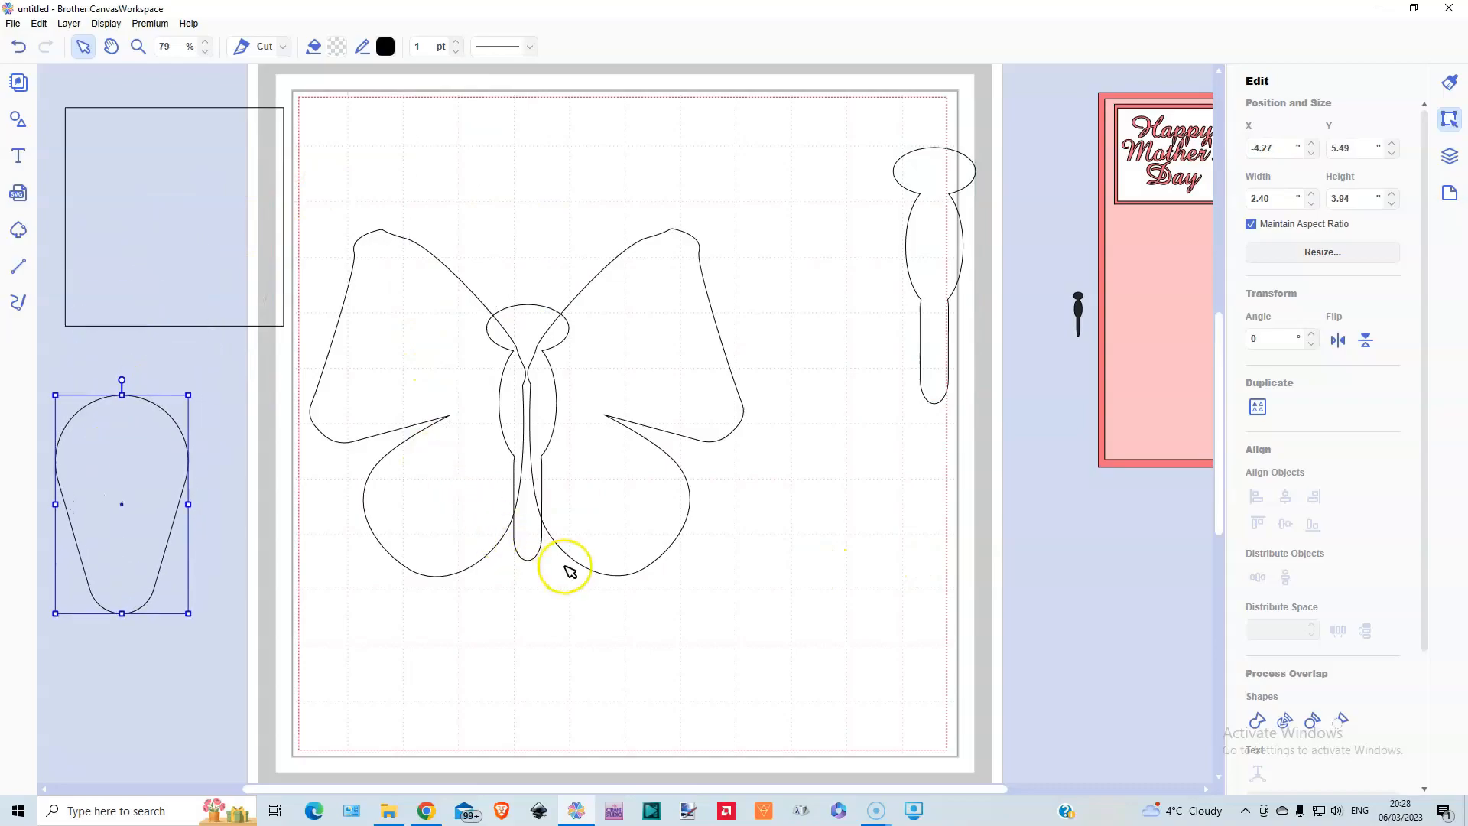
- Enlarge both bodies, the one between the wings to about 1.75 × 5.43 in, and move it beside its copy at about X 9.75, Y 0.98 in
{"action": "left_click", "coordinate": [526, 544]}
{"action": "left_click_drag", "start_coordinate": [568, 560], "coordinate": [528, 528]}
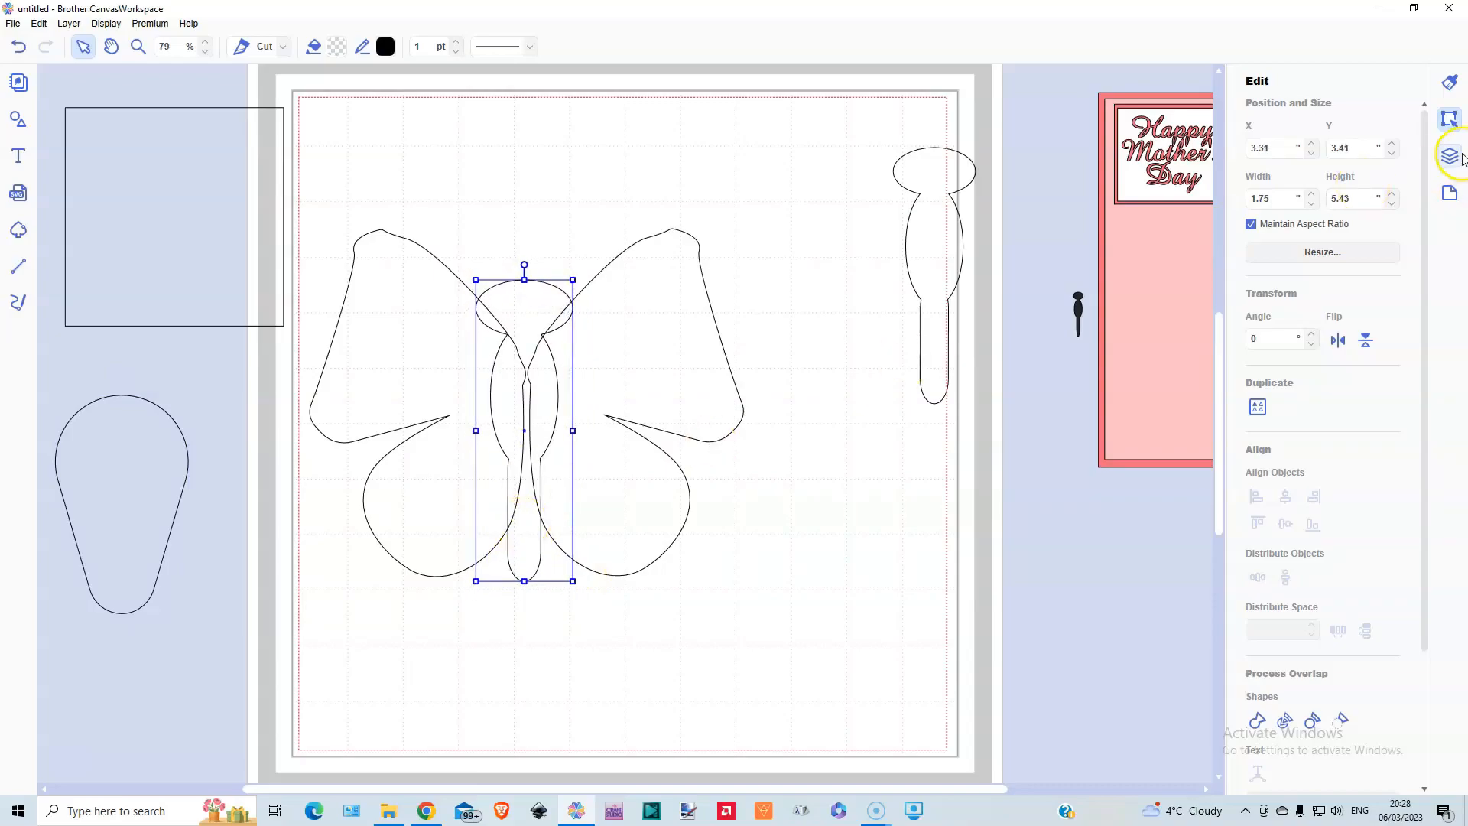
{"action": "left_click", "coordinate": [962, 239]}
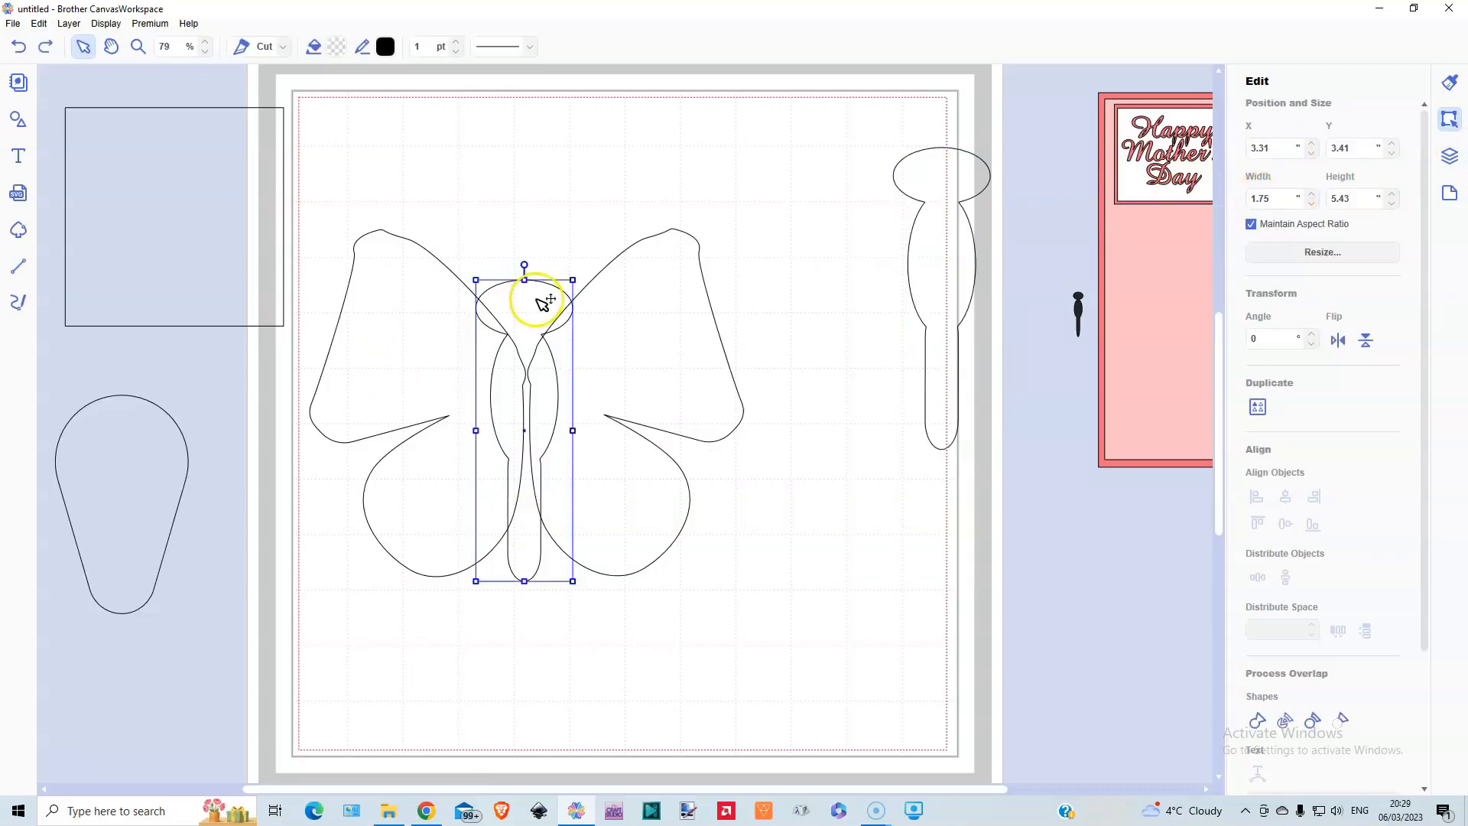
{"action": "left_click_drag", "start_coordinate": [538, 297], "coordinate": [897, 170]}
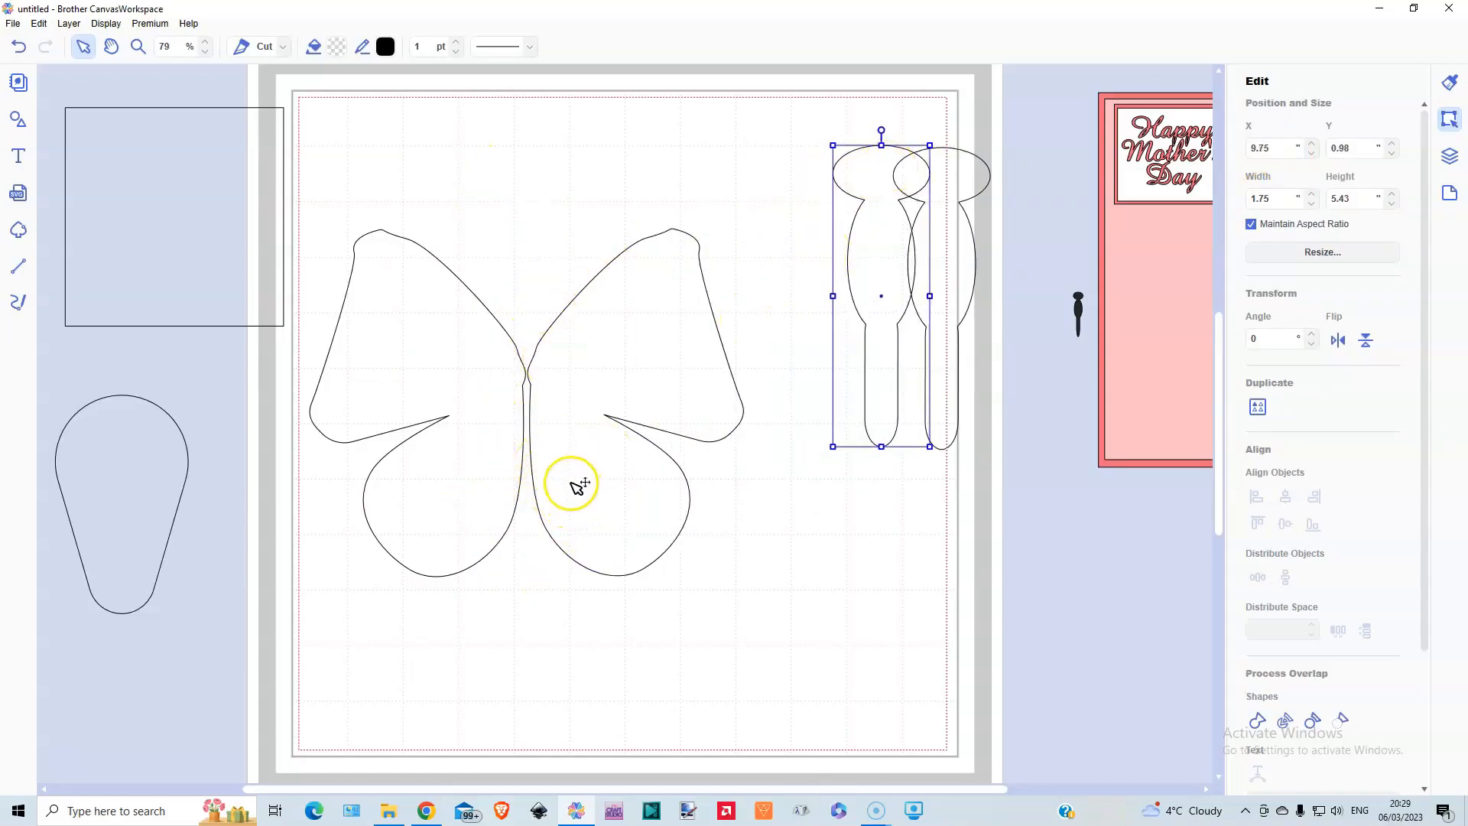
- Lower the wings slightly, place the square at about X 2.07, Y 0.29 in and set its width to 6.75 in
{"action": "left_click_drag", "start_coordinate": [564, 581], "coordinate": [586, 635]}
{"action": "left_click", "coordinate": [176, 159]}
{"action": "left_click_drag", "start_coordinate": [176, 160], "coordinate": [518, 157]}
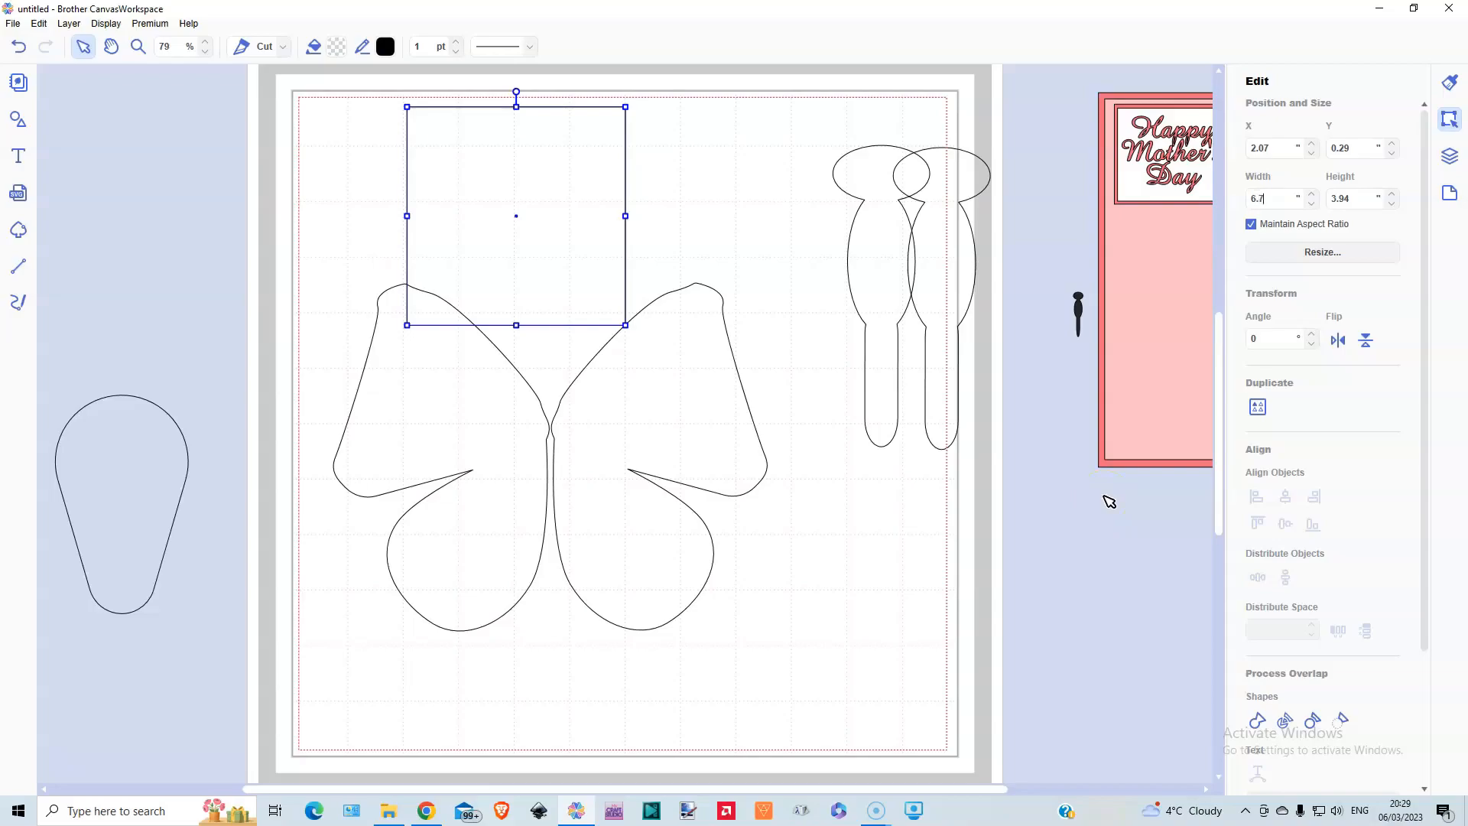
{"action": "left_click", "coordinate": [965, 576]}
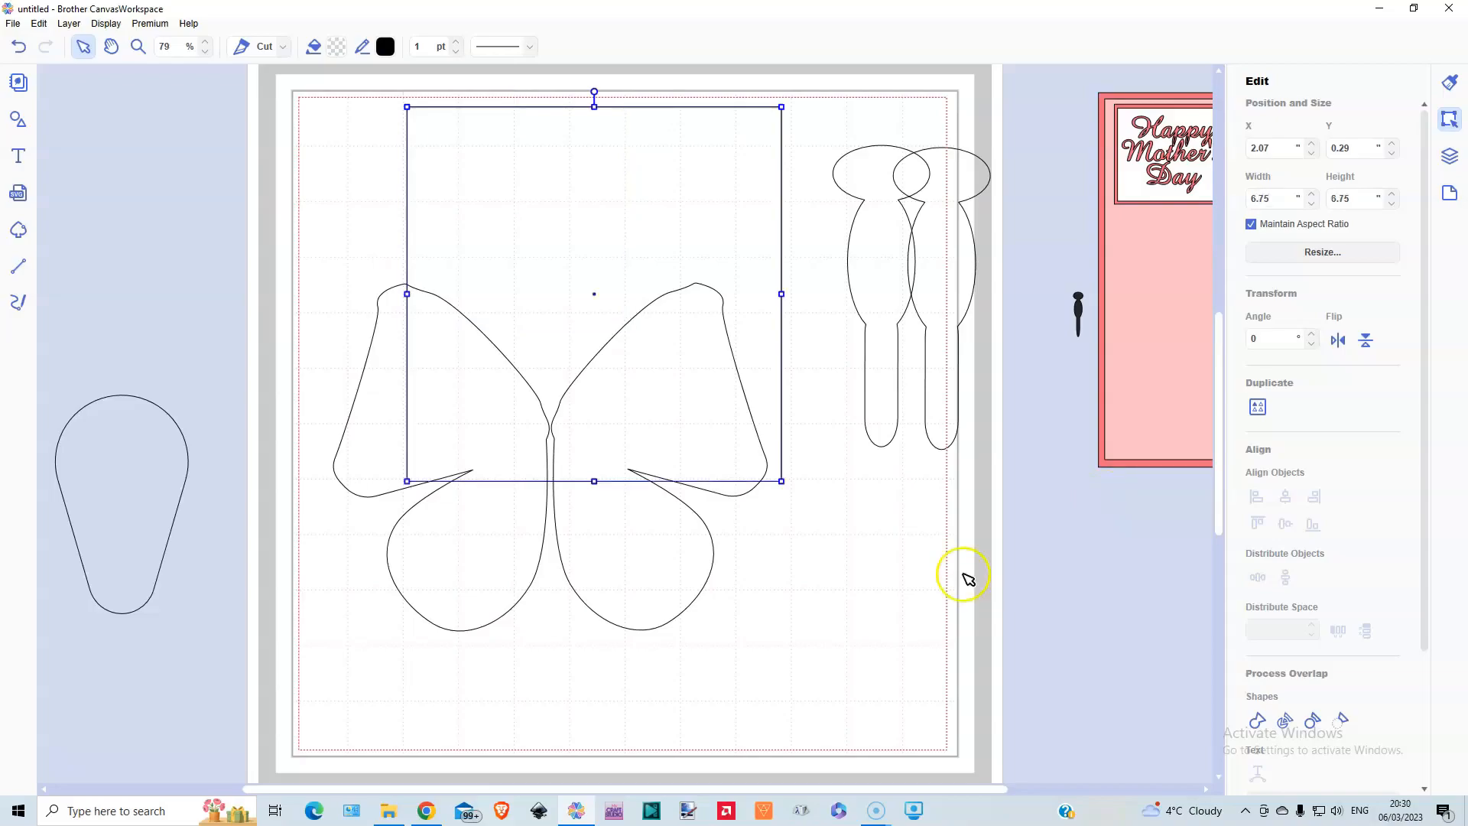
- Duplicate the square, reduce the copy slightly, park the original off the mat and move the wings to about X 1.19, Y 5.21 in
{"action": "left_click", "coordinate": [67, 25]}
{"action": "left_click", "coordinate": [868, 207]}
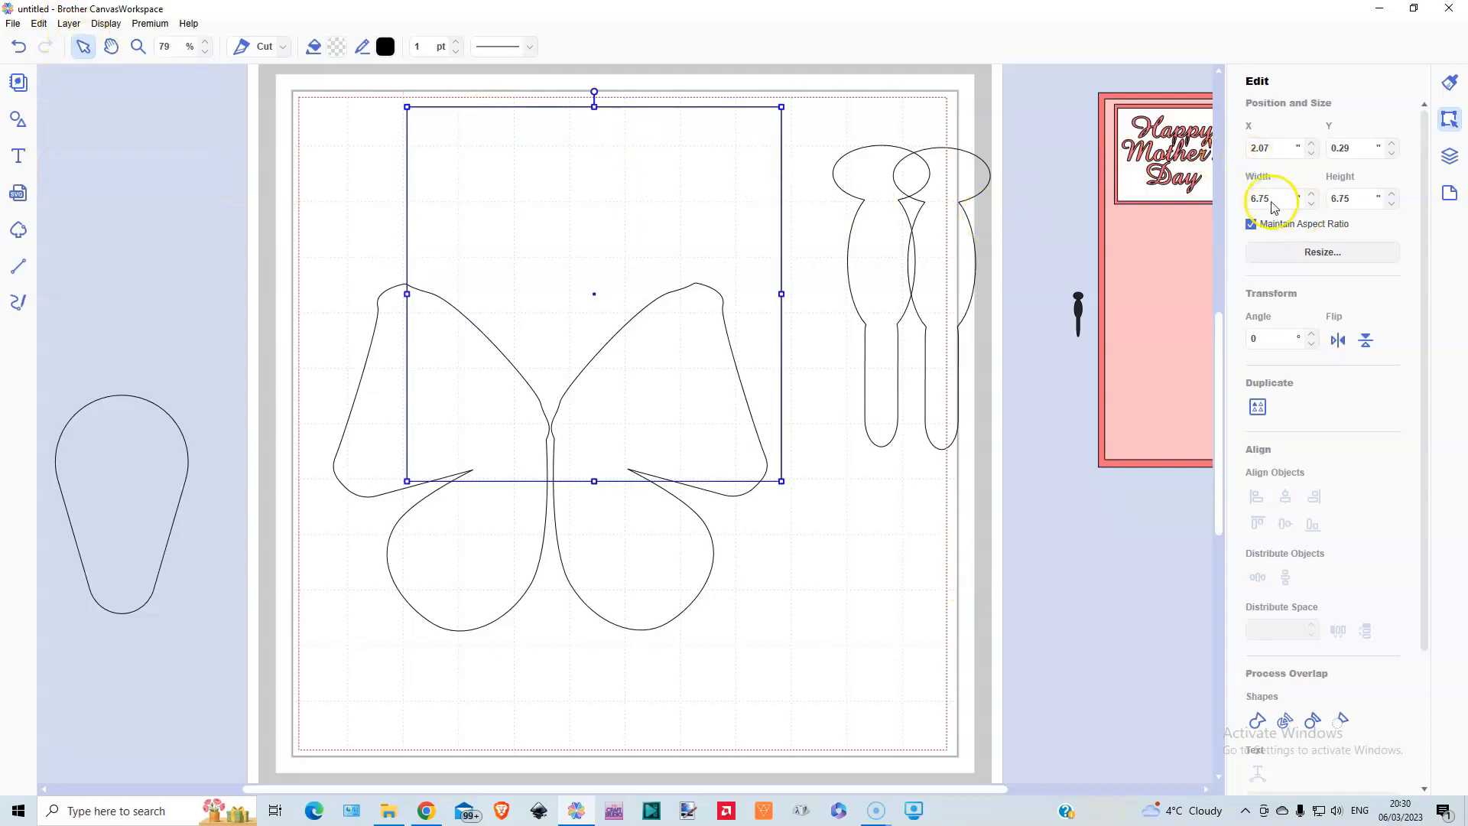
{"action": "key", "text": "ctrl+d"}
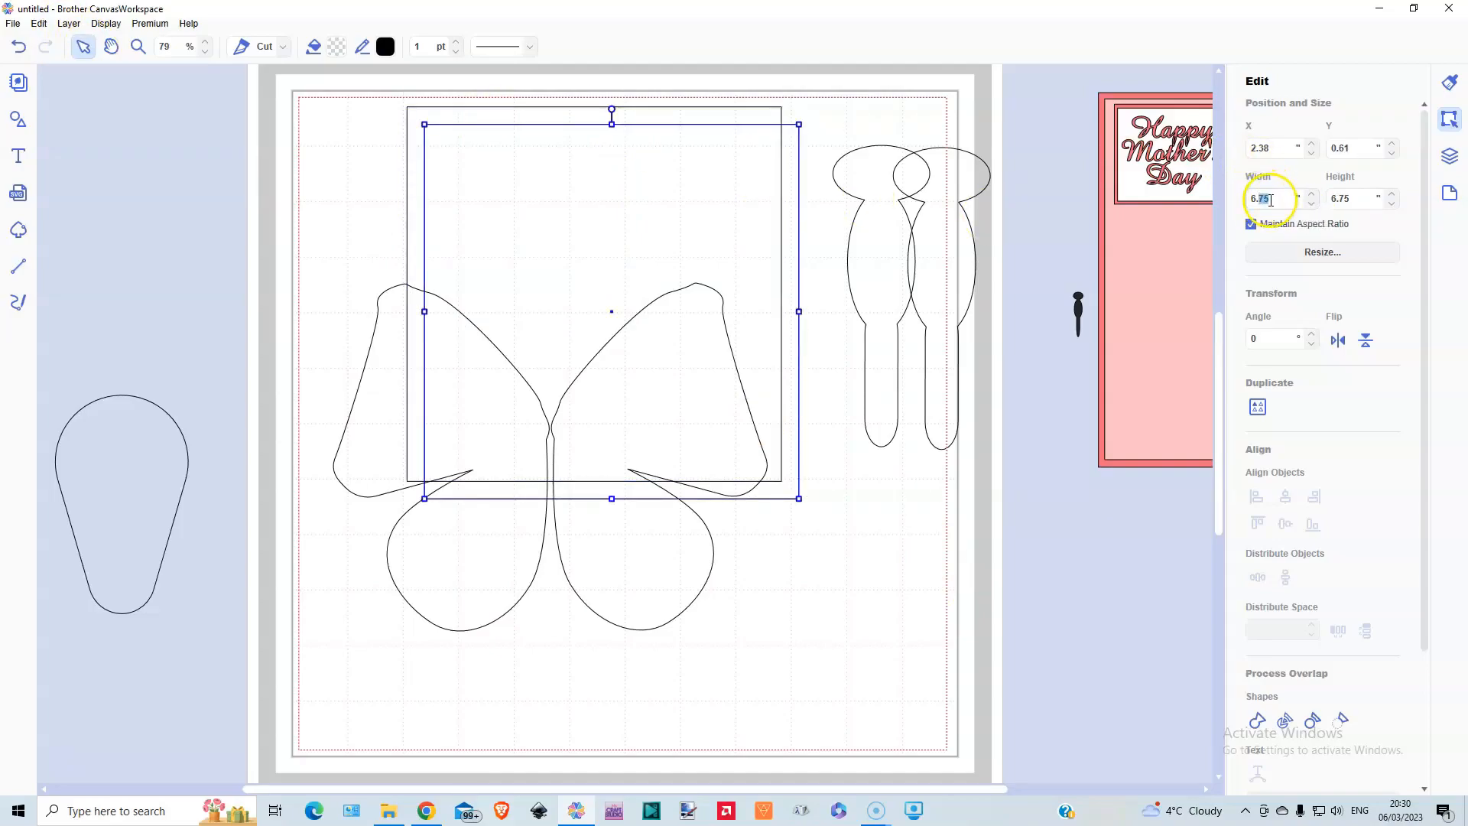
{"action": "left_click_drag", "start_coordinate": [497, 126], "coordinate": [122, 157]}
{"action": "left_click_drag", "start_coordinate": [364, 214], "coordinate": [213, 167]}
{"action": "left_click_drag", "start_coordinate": [664, 564], "coordinate": [764, 676]}
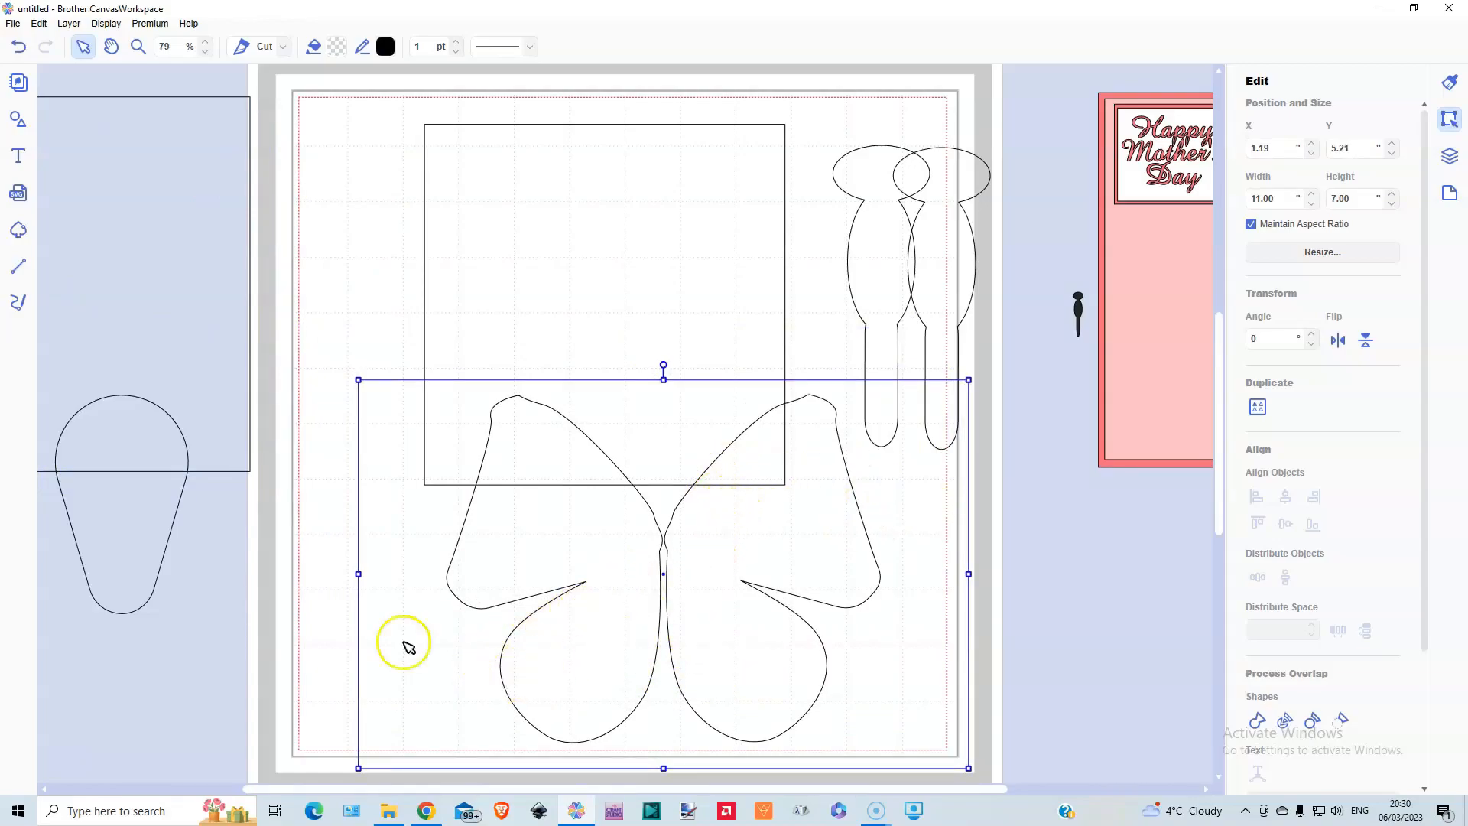
- Bring the tapered shape back beside the wings, flip it vertically and narrow it to about 1.06 in wide
{"action": "left_click_drag", "start_coordinate": [147, 531], "coordinate": [368, 581]}
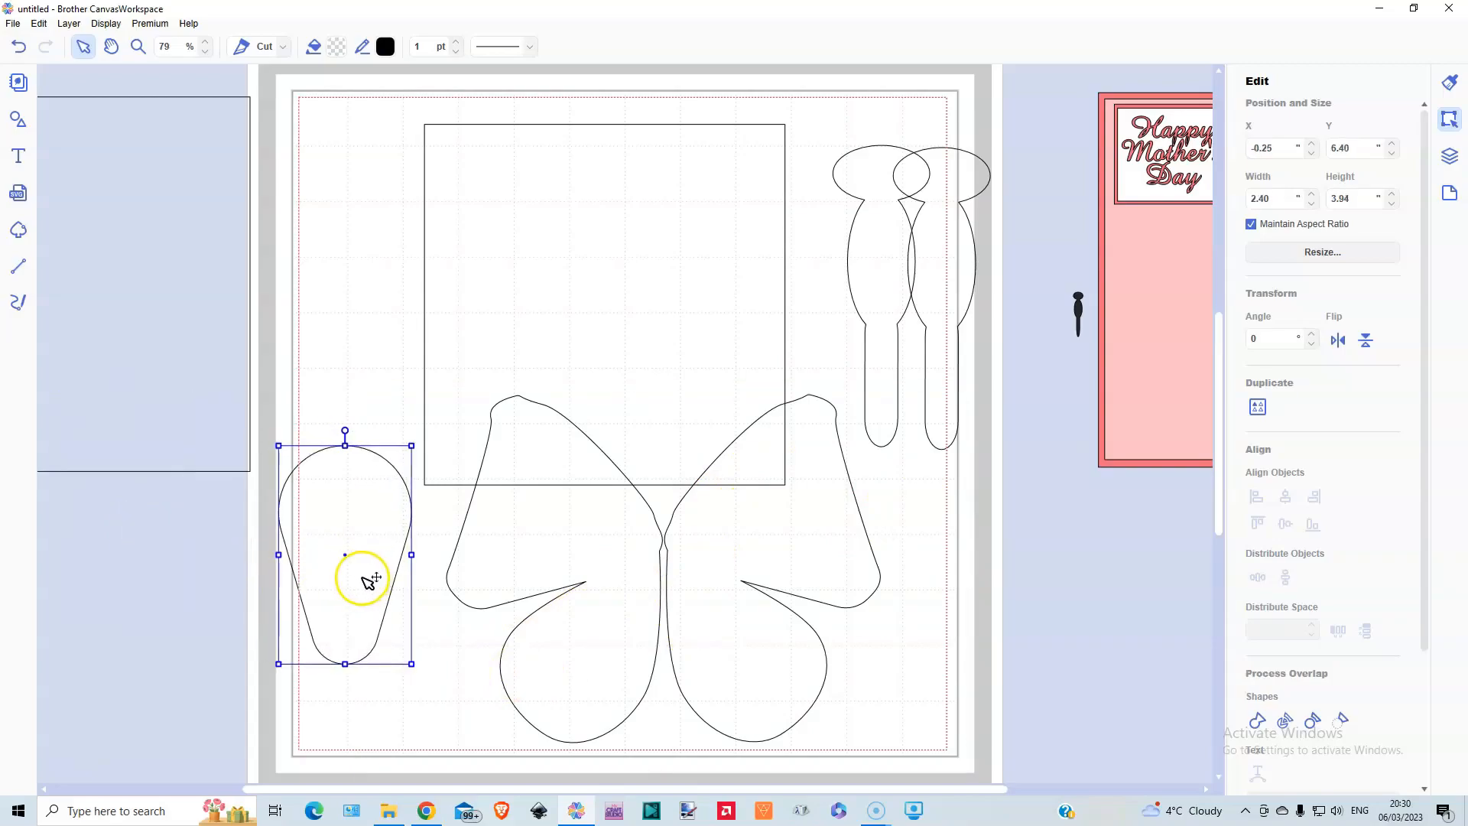
{"action": "left_click", "coordinate": [1366, 340]}
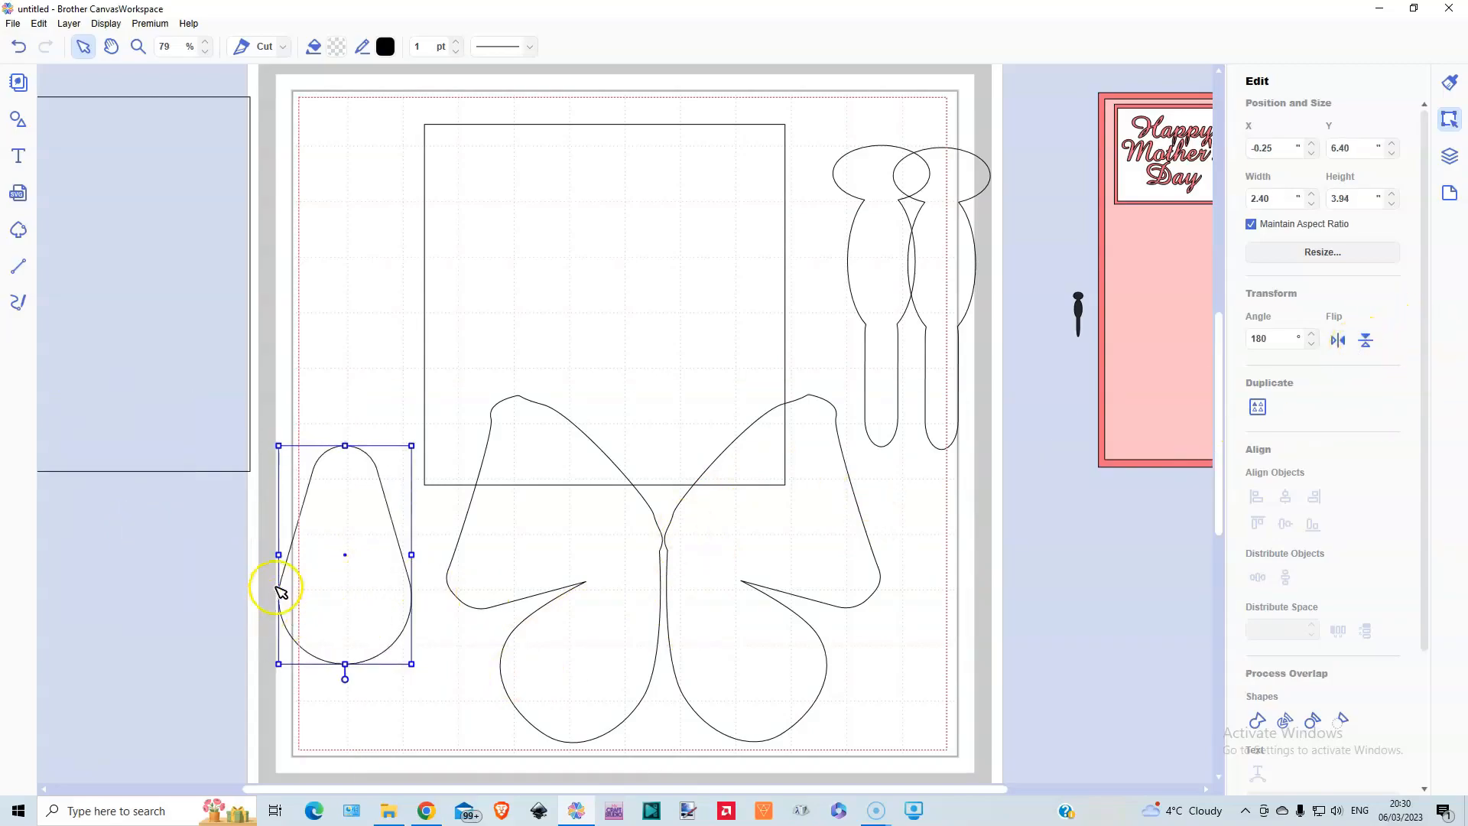
{"action": "left_click_drag", "start_coordinate": [279, 554], "coordinate": [352, 548]}
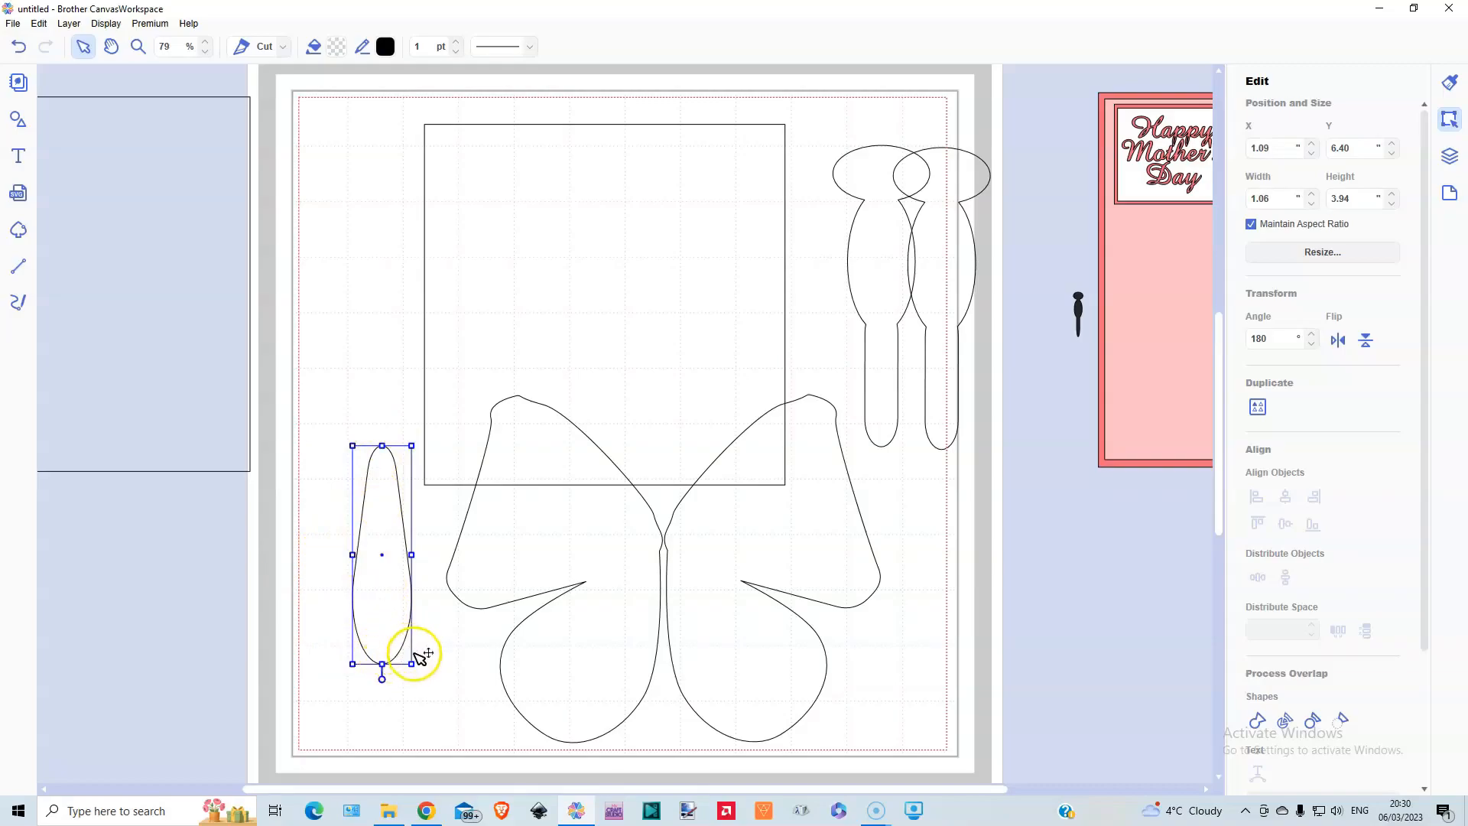
- Raise the wings to about Y 4.47 in and fit the tapered shape, shrunk to about 0.61 × 2.25 in, inside the lower-left wing lobe
{"action": "left_click_drag", "start_coordinate": [383, 485], "coordinate": [581, 584]}
{"action": "left_click_drag", "start_coordinate": [596, 702], "coordinate": [593, 662]}
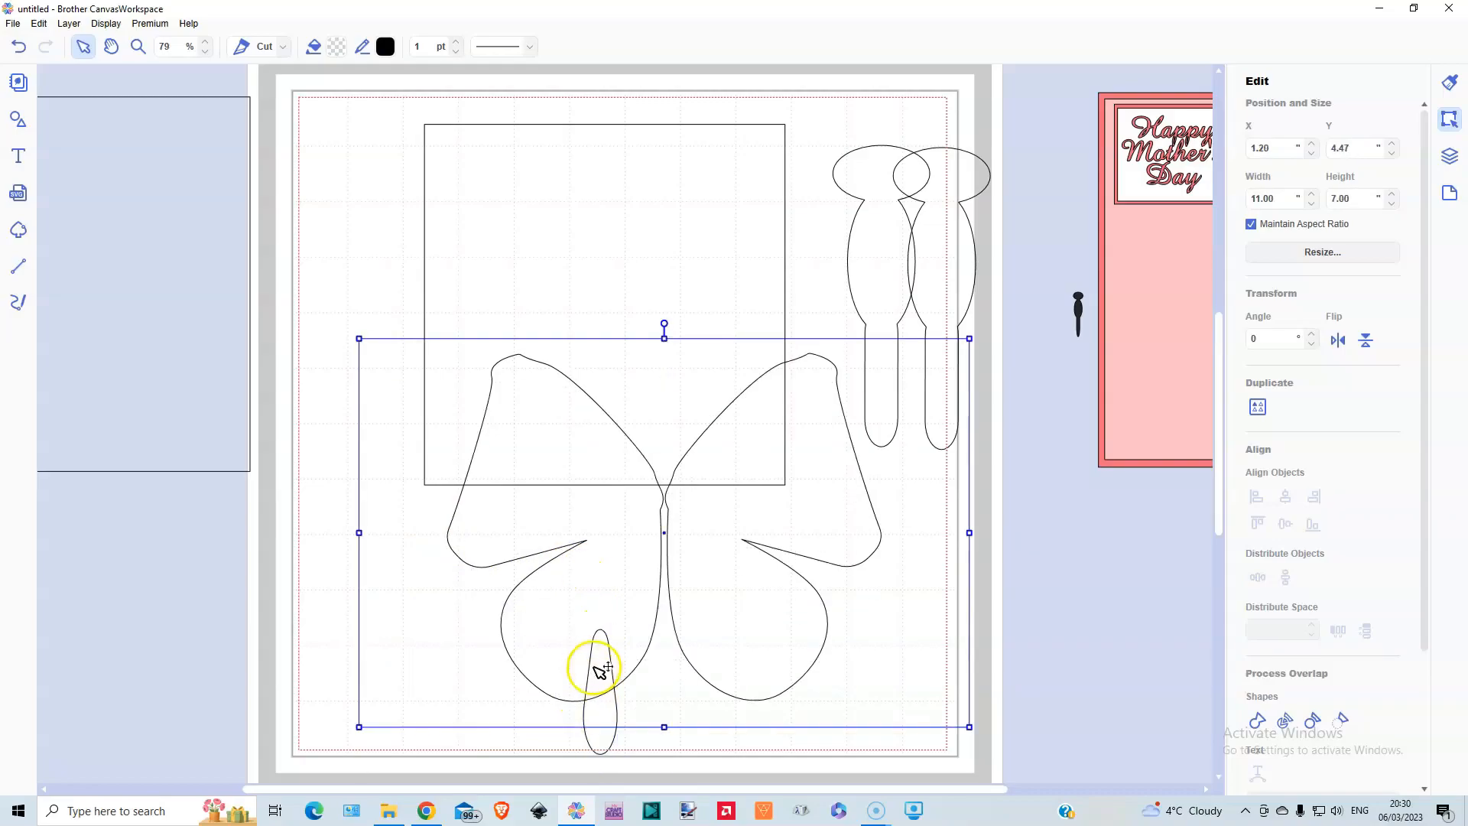
{"action": "left_click", "coordinate": [605, 707]}
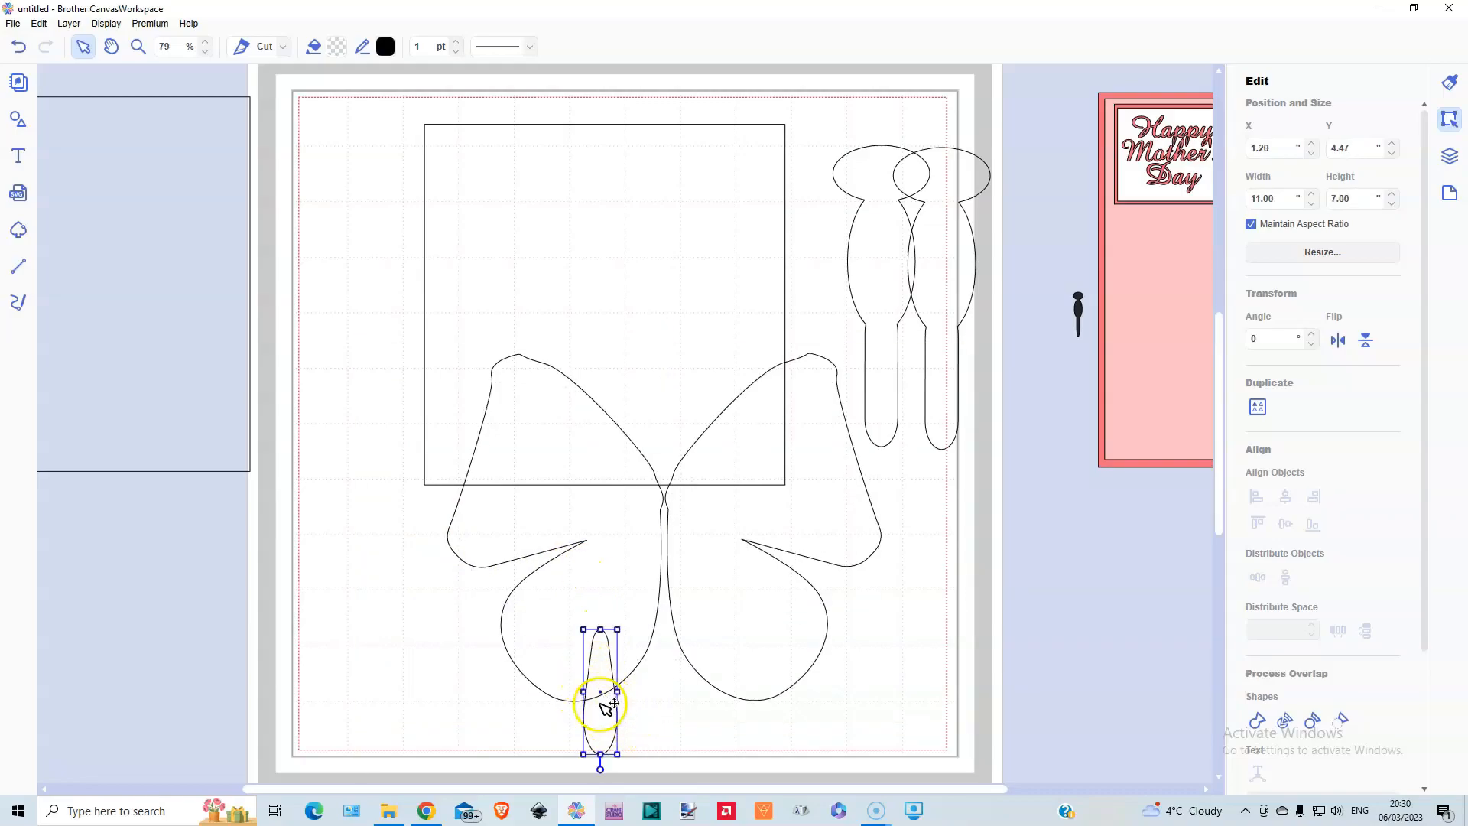
{"action": "mouse_move", "coordinate": [600, 654]}
{"action": "left_mouse_down"}
{"action": "mouse_move", "coordinate": [594, 606]}
{"action": "mouse_move", "coordinate": [594, 650]}
{"action": "left_mouse_up"}
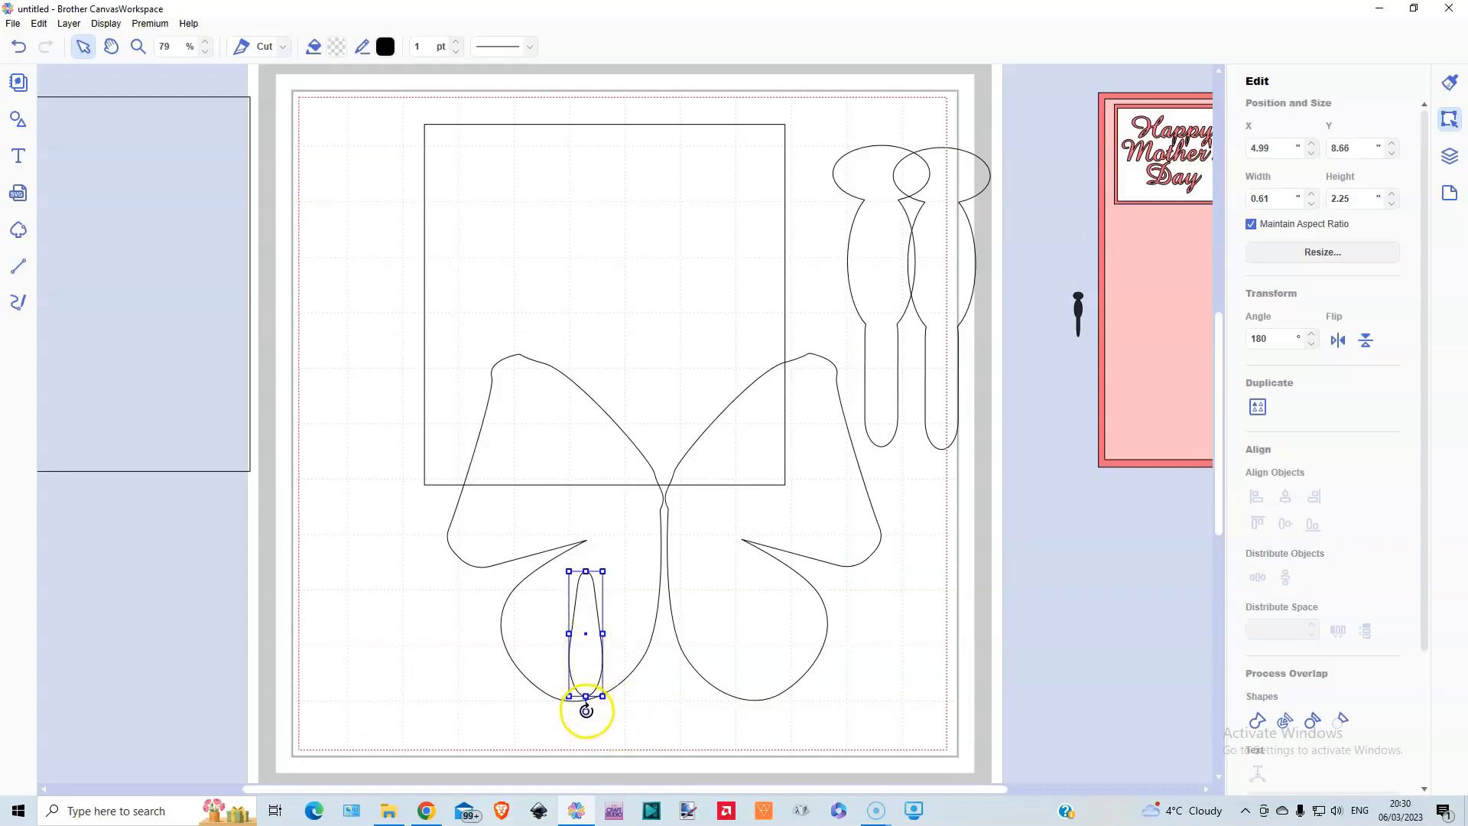
- Tilt the tapered shape, duplicate it, and rotate the copy to about 211° at about 0.50 × 1.85 in along the lobe's inner edge
{"action": "left_click_drag", "start_coordinate": [582, 710], "coordinate": [609, 679]}
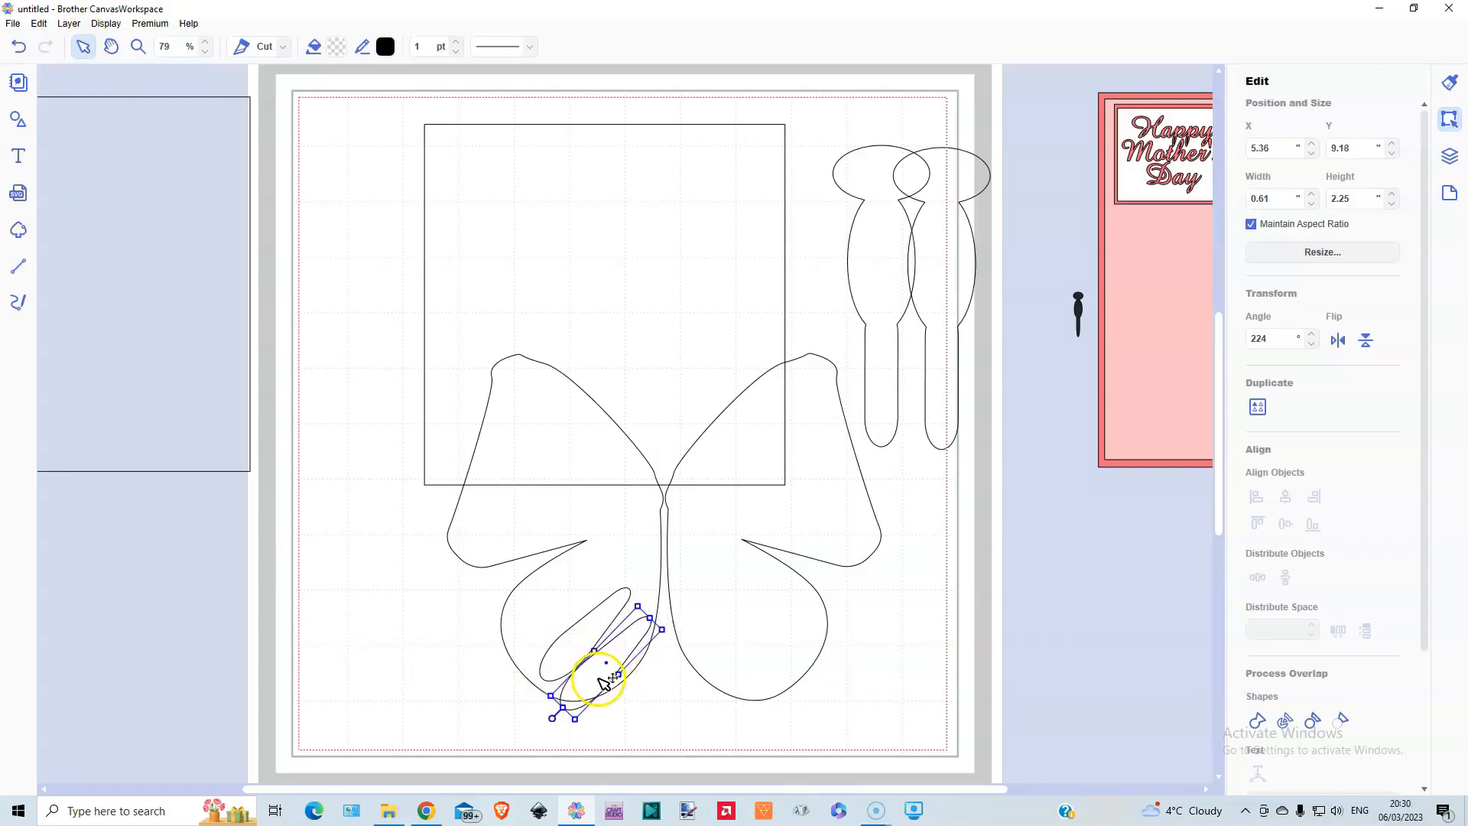
{"action": "left_click_drag", "start_coordinate": [550, 719], "coordinate": [601, 664]}
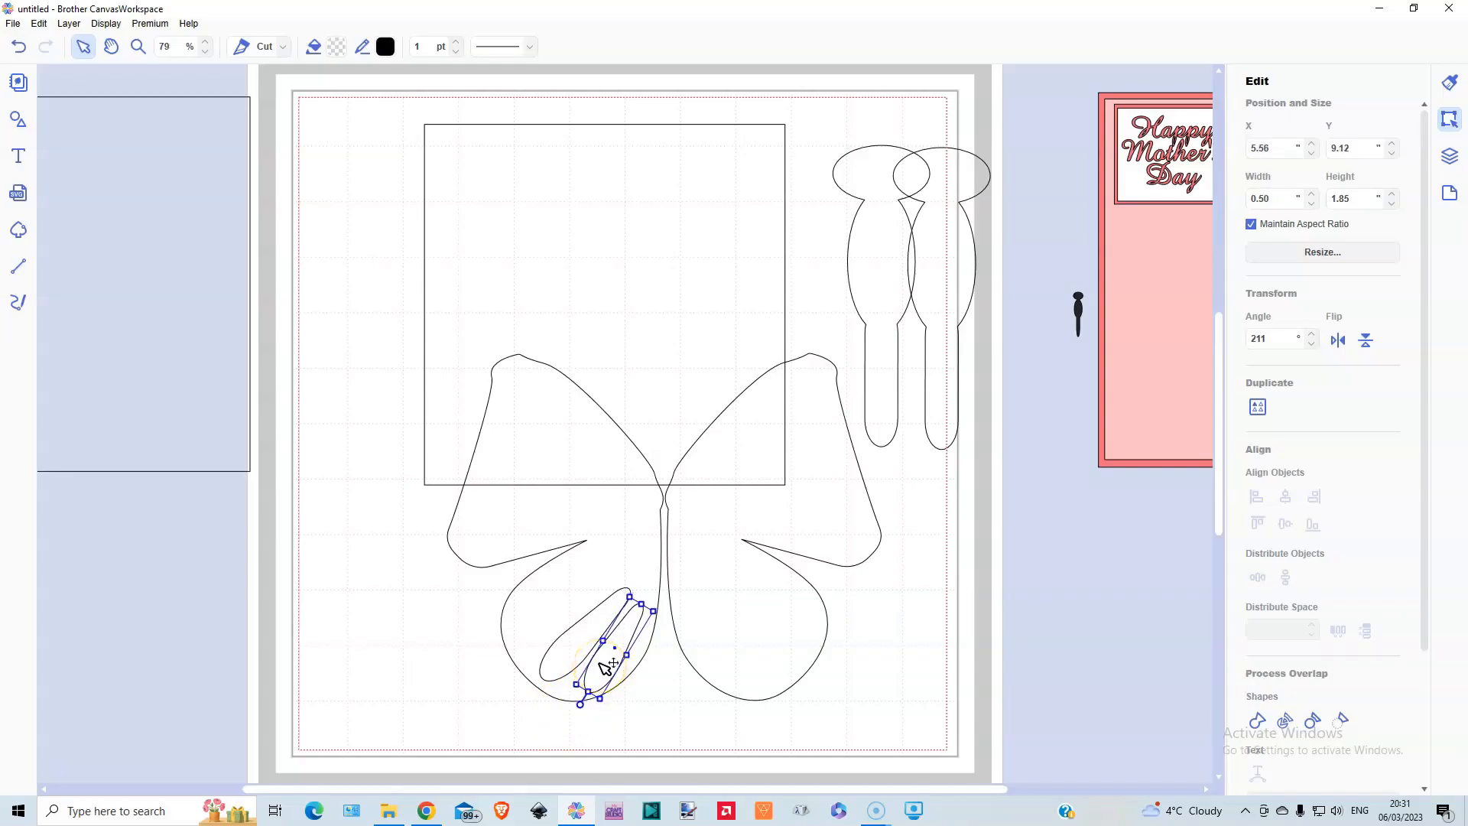
- Duplicate the smaller tapered shape, angle the copy above the other two and fan all three out inside the lower-left wing lobe
{"action": "left_click", "coordinate": [67, 23]}
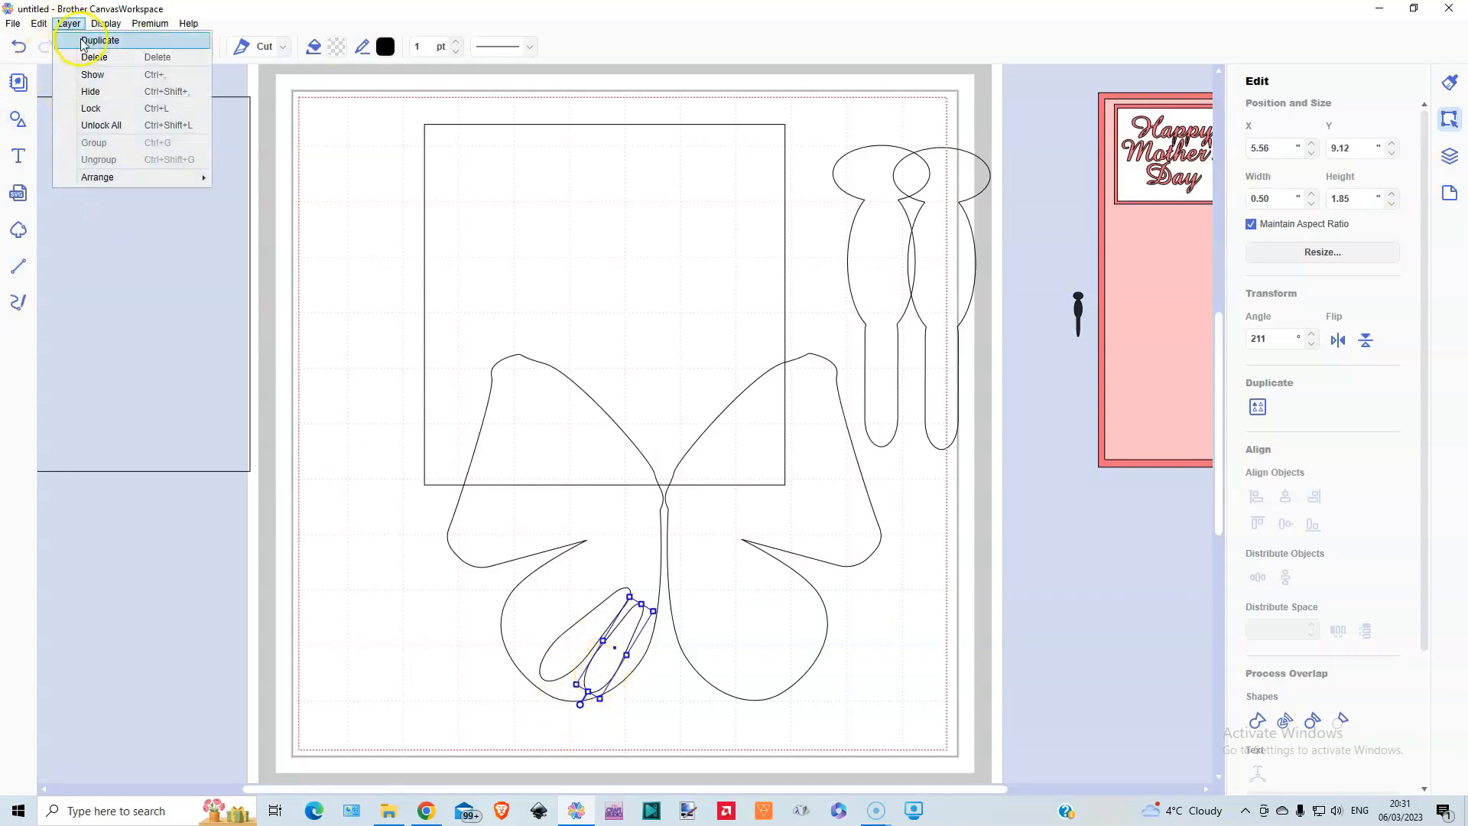
{"action": "left_click", "coordinate": [82, 40]}
{"action": "left_click_drag", "start_coordinate": [608, 680], "coordinate": [565, 600]}
{"action": "left_click_drag", "start_coordinate": [561, 662], "coordinate": [554, 654]}
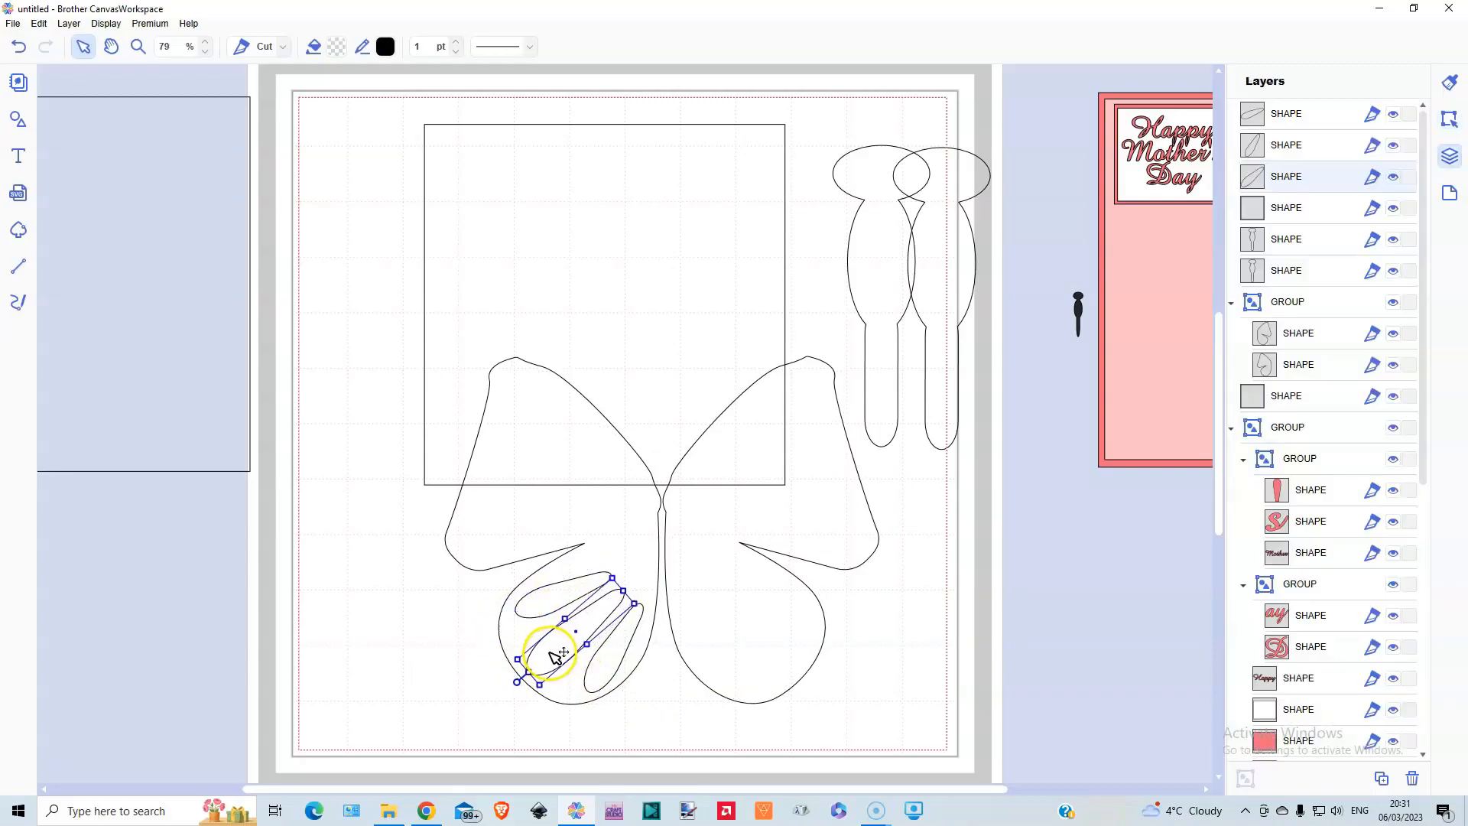
{"action": "left_click_drag", "start_coordinate": [548, 601], "coordinate": [541, 606]}
{"action": "left_click", "coordinate": [609, 673]}
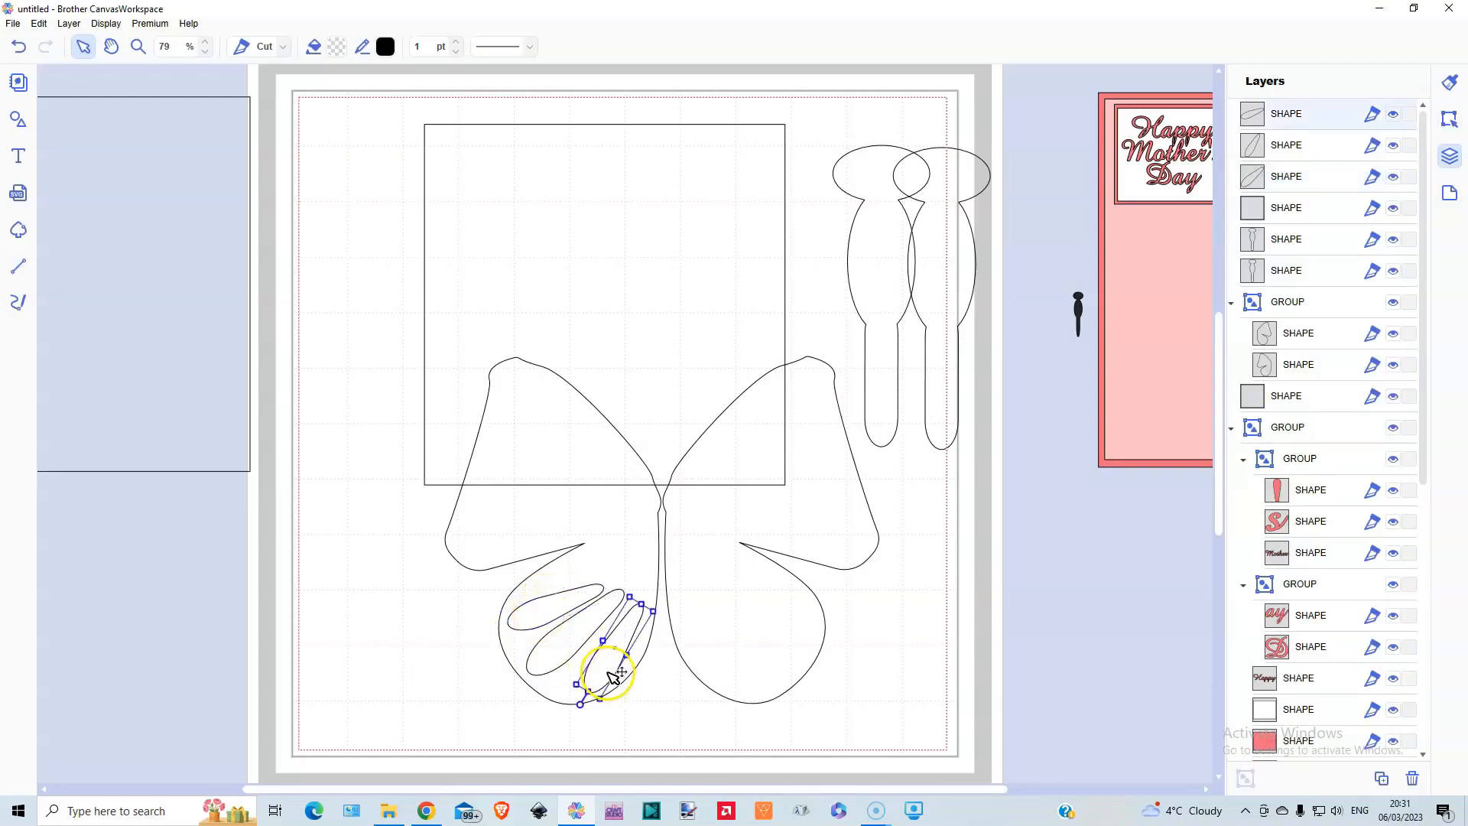
{"action": "left_click_drag", "start_coordinate": [604, 672], "coordinate": [599, 675]}
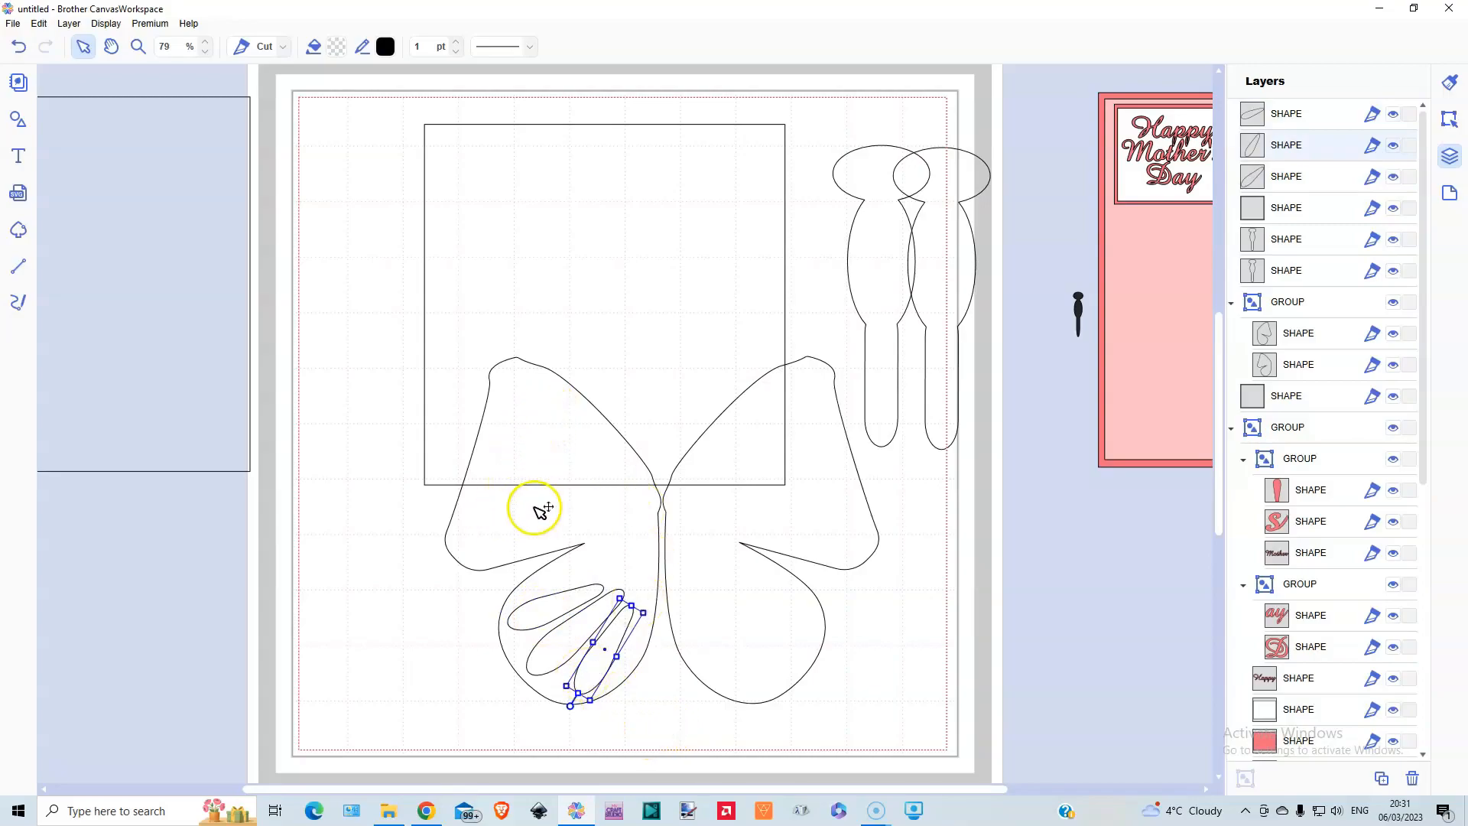
- Bring the Mother's Day card group over the mat to view its butterflies and move it back off the mat
{"action": "left_click_drag", "start_coordinate": [1139, 392], "coordinate": [886, 390]}
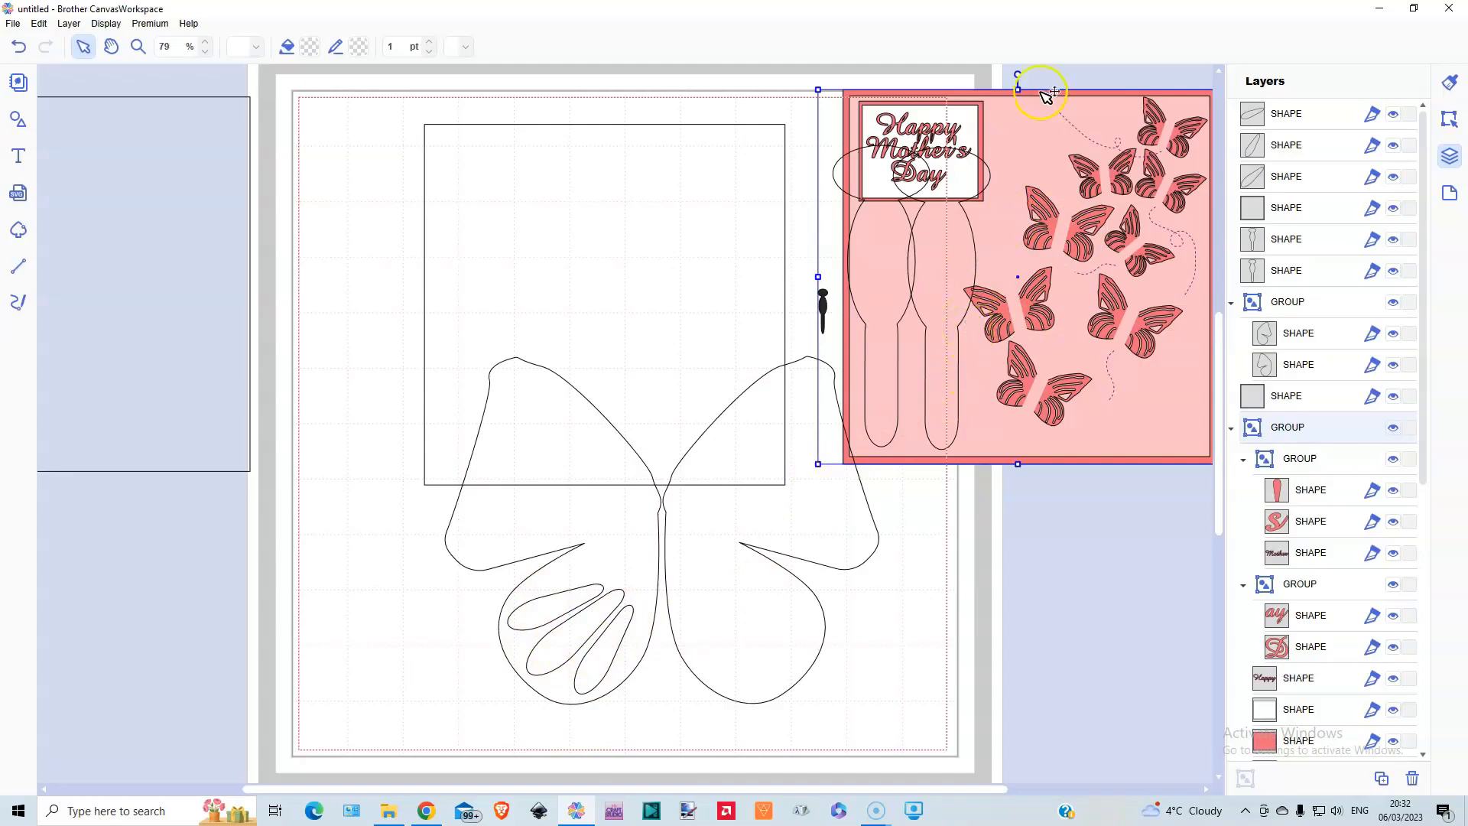
{"action": "left_click_drag", "start_coordinate": [984, 94], "coordinate": [1218, 142]}
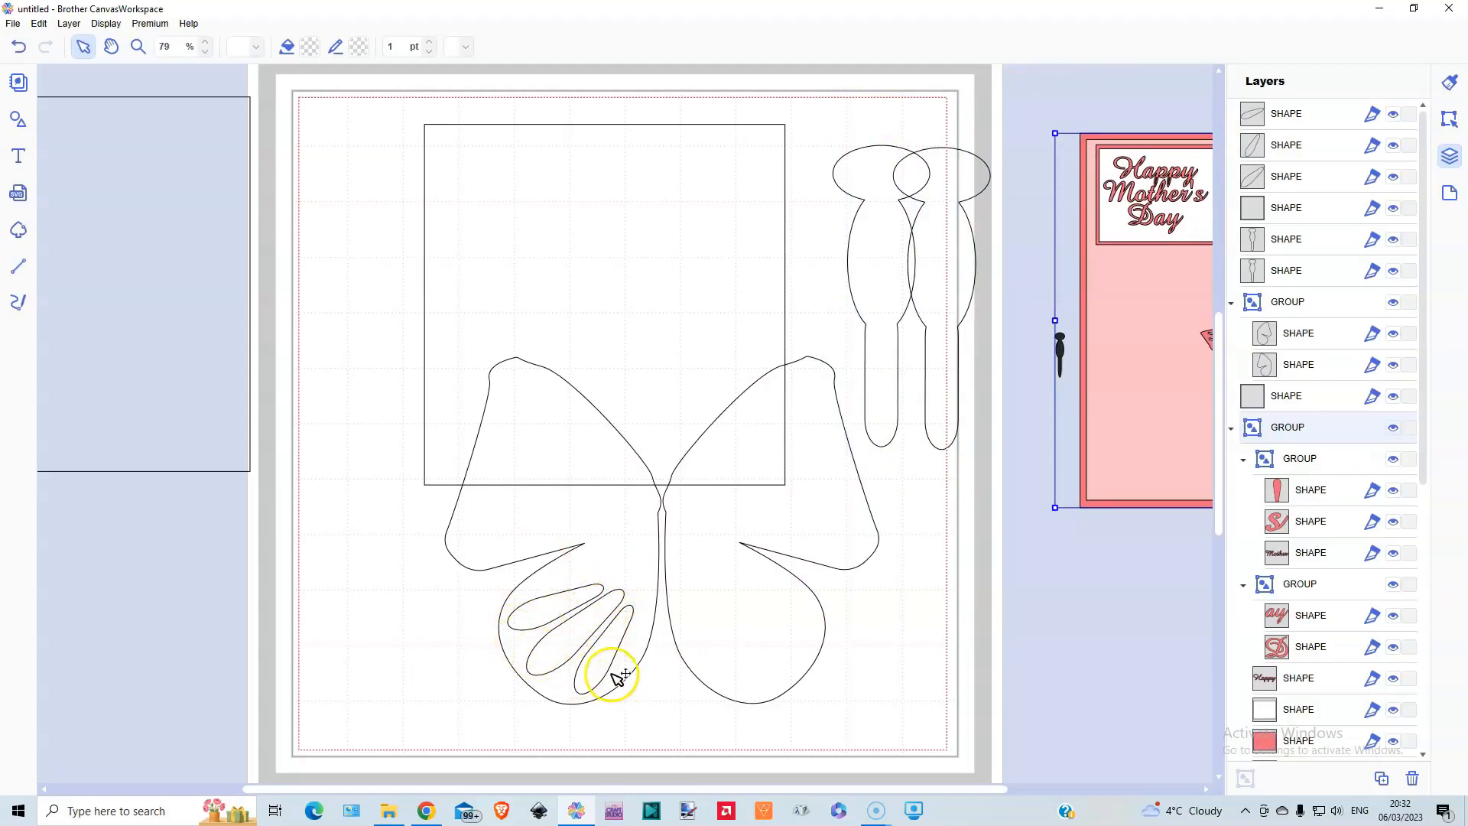
- Group the three tapered shapes inside the lower-left wing lobe
{"action": "left_click", "coordinate": [585, 672]}
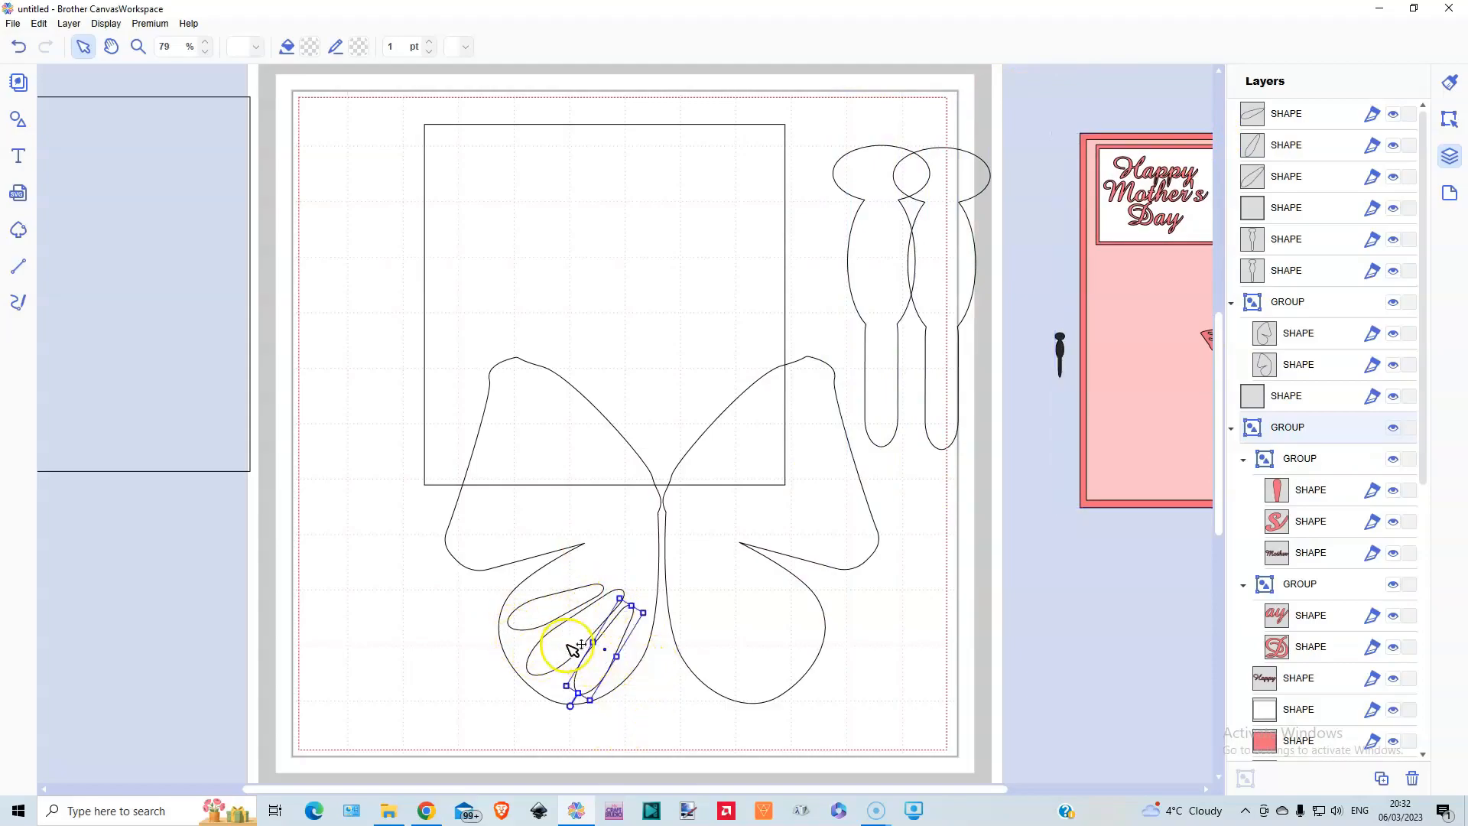
{"action": "left_click", "coordinate": [572, 646], "text": "shift"}
{"action": "left_click", "coordinate": [557, 606], "text": "shift"}
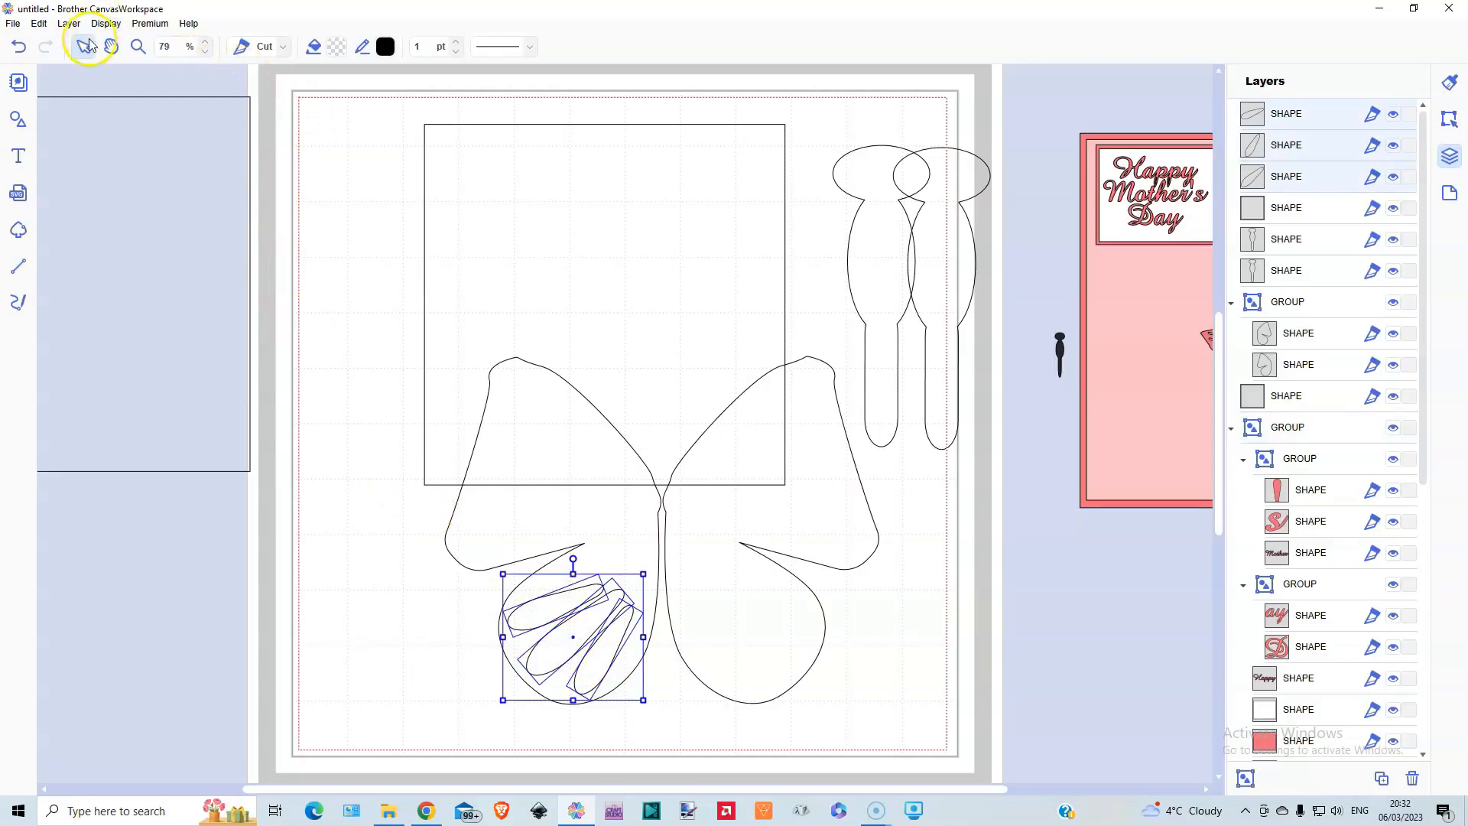
{"action": "key", "text": "ctrl+g"}
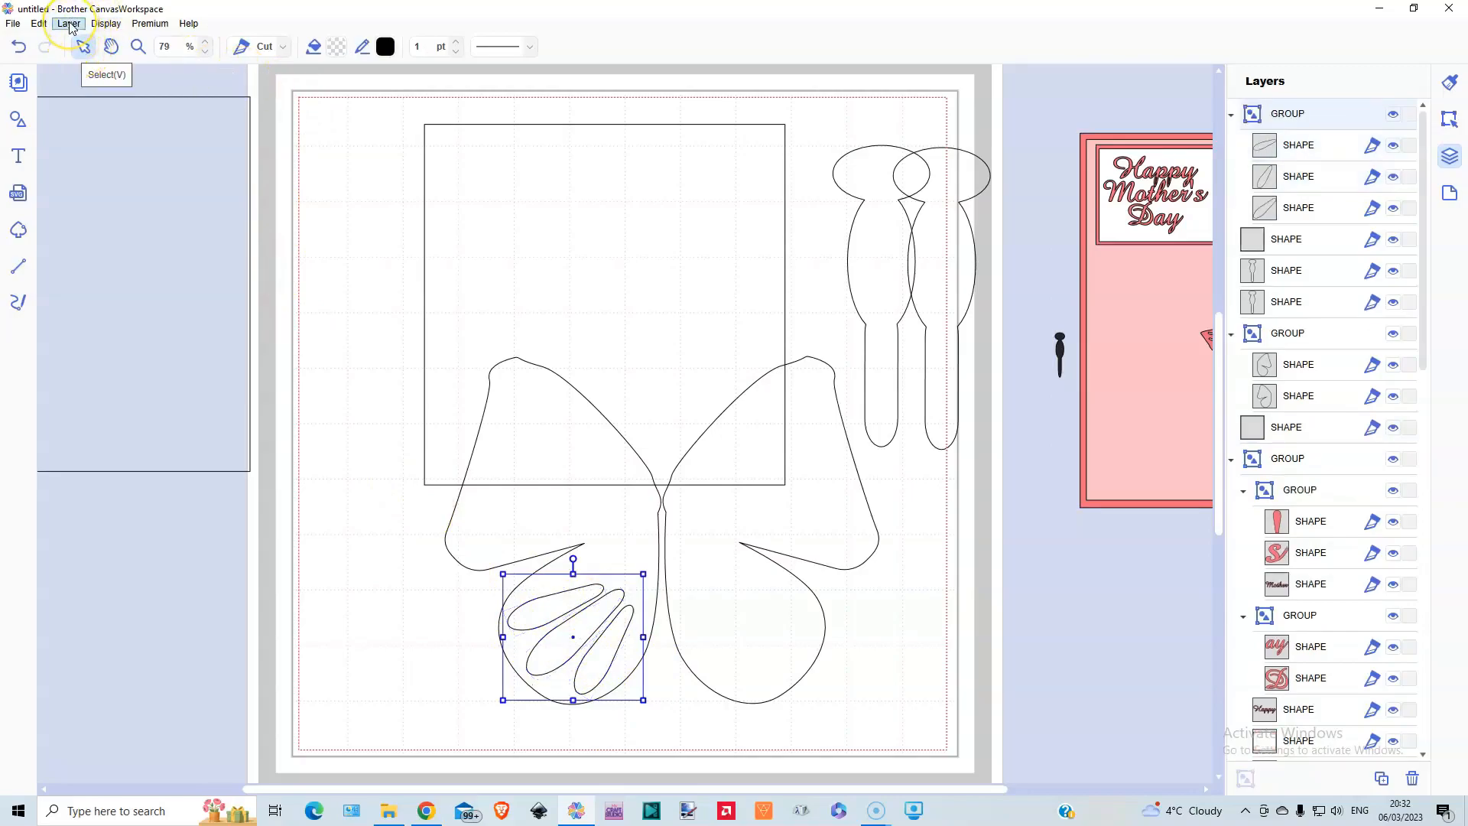
- Duplicate the group of three tapered shapes and place the copy over the upper-left wing lobe
{"action": "left_click", "coordinate": [70, 26]}
{"action": "left_click", "coordinate": [86, 43]}
{"action": "key", "text": "ctrl+v"}
{"action": "left_click_drag", "start_coordinate": [602, 701], "coordinate": [722, 675]}
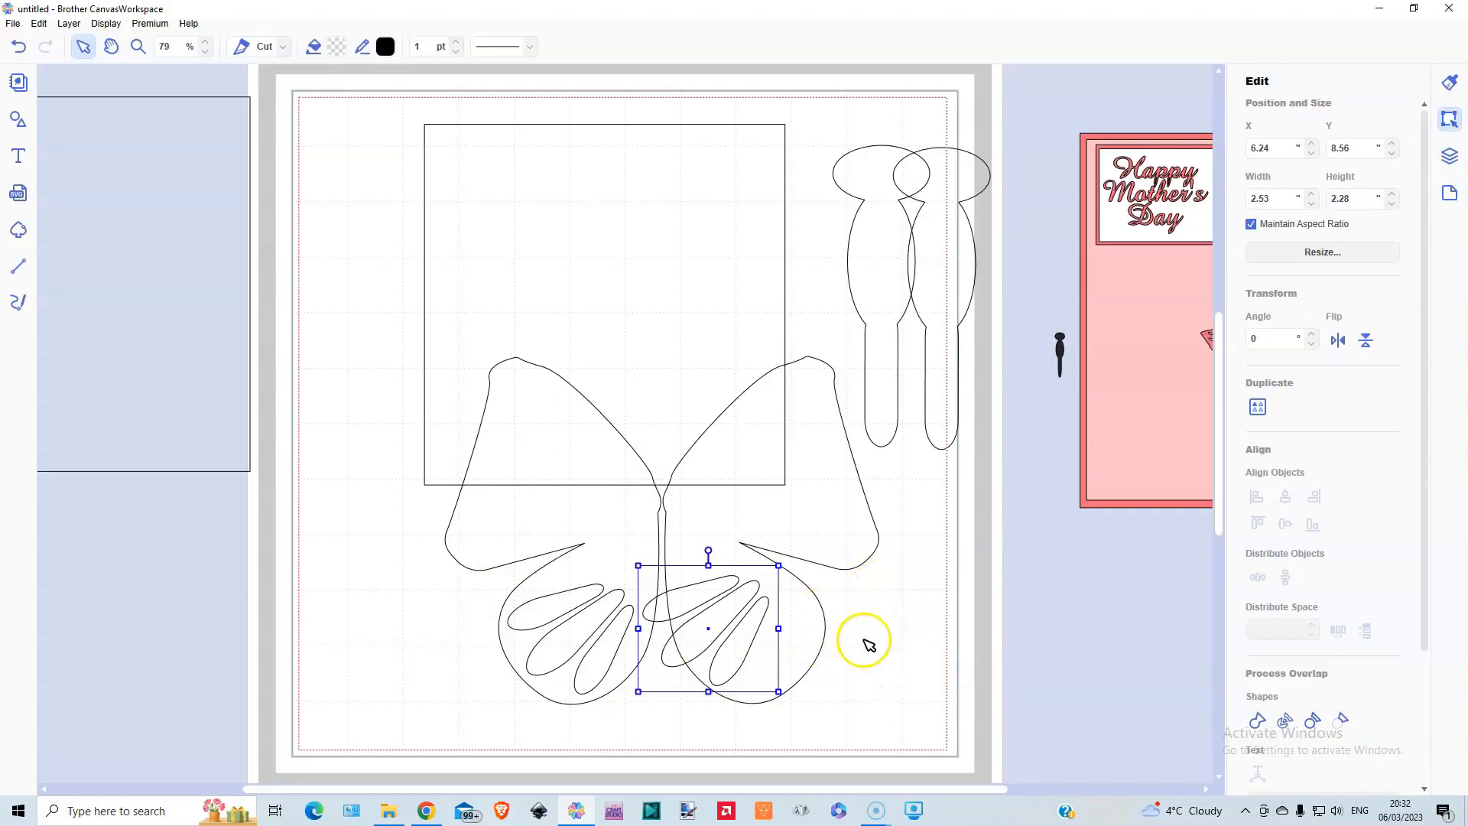
{"action": "left_click_drag", "start_coordinate": [761, 593], "coordinate": [581, 451]}
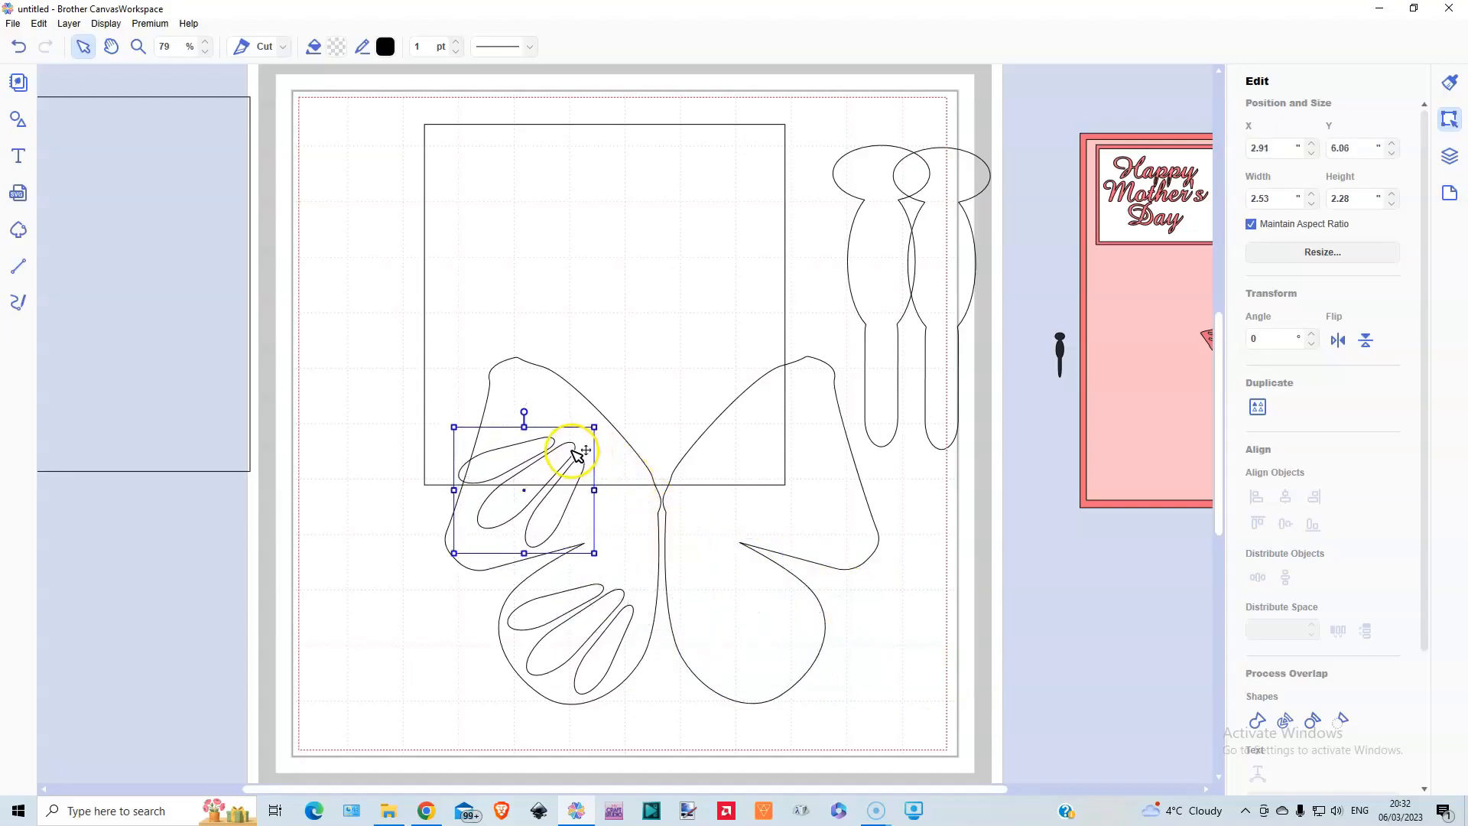
- Rotate the copied group to 60°, resize it to about 2.87 × 1.83 in and fit it inside the upper-left wing lobe
{"action": "left_click_drag", "start_coordinate": [526, 405], "coordinate": [591, 450]}
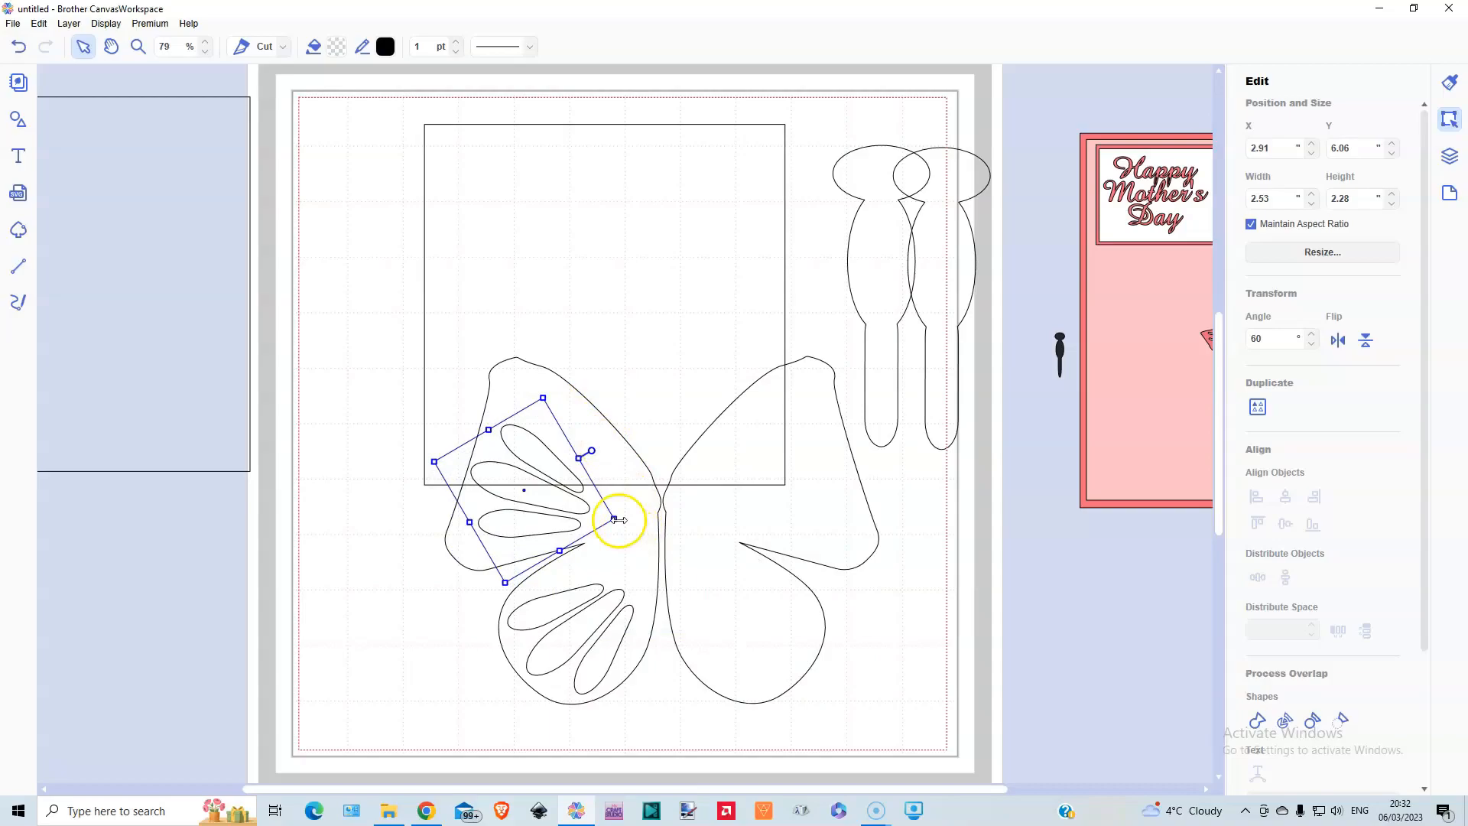
{"action": "left_click_drag", "start_coordinate": [615, 518], "coordinate": [574, 569]}
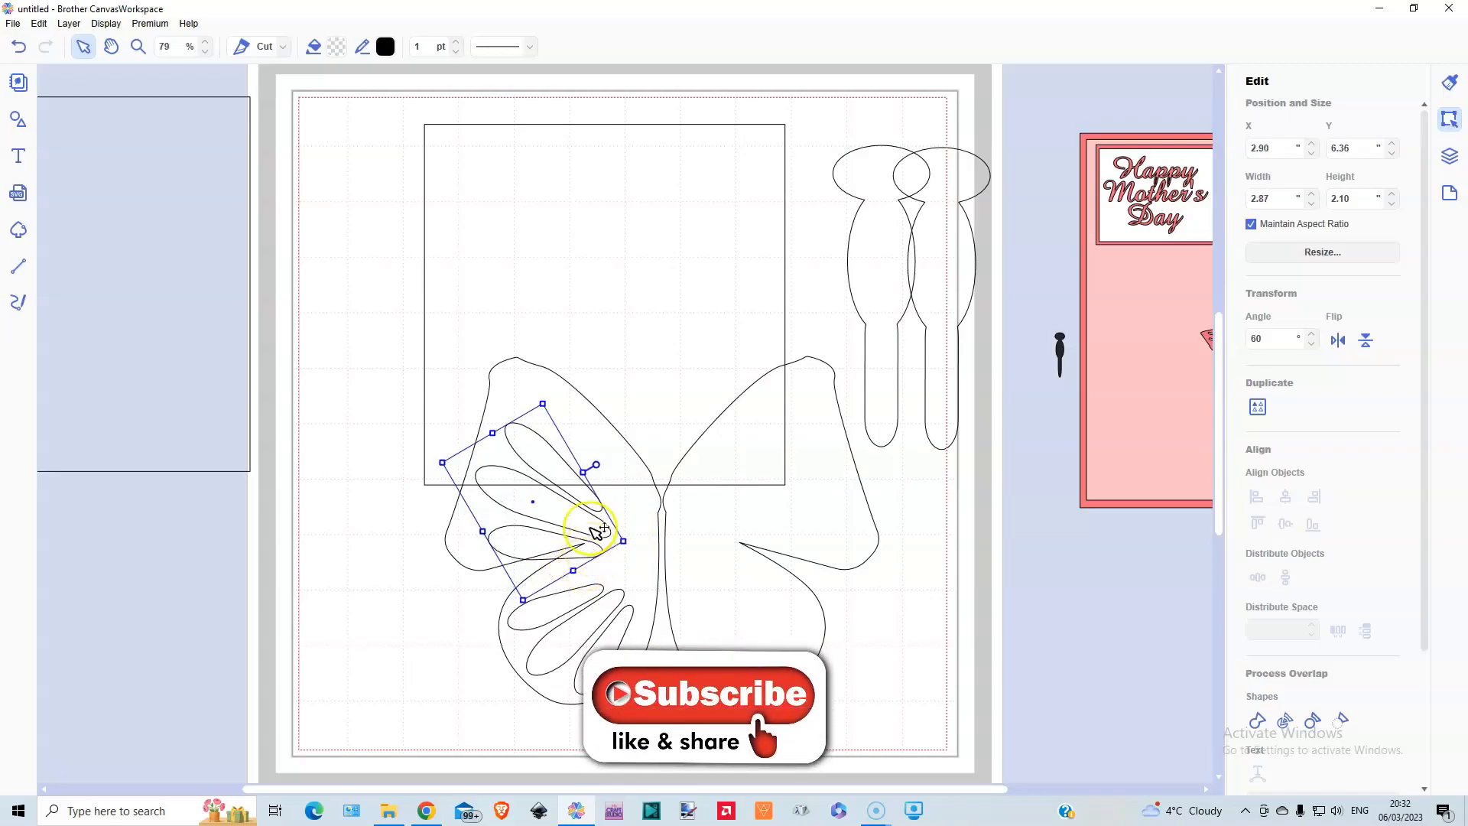
{"action": "left_click_drag", "start_coordinate": [514, 484], "coordinate": [544, 504]}
{"action": "left_click", "coordinate": [422, 633]}
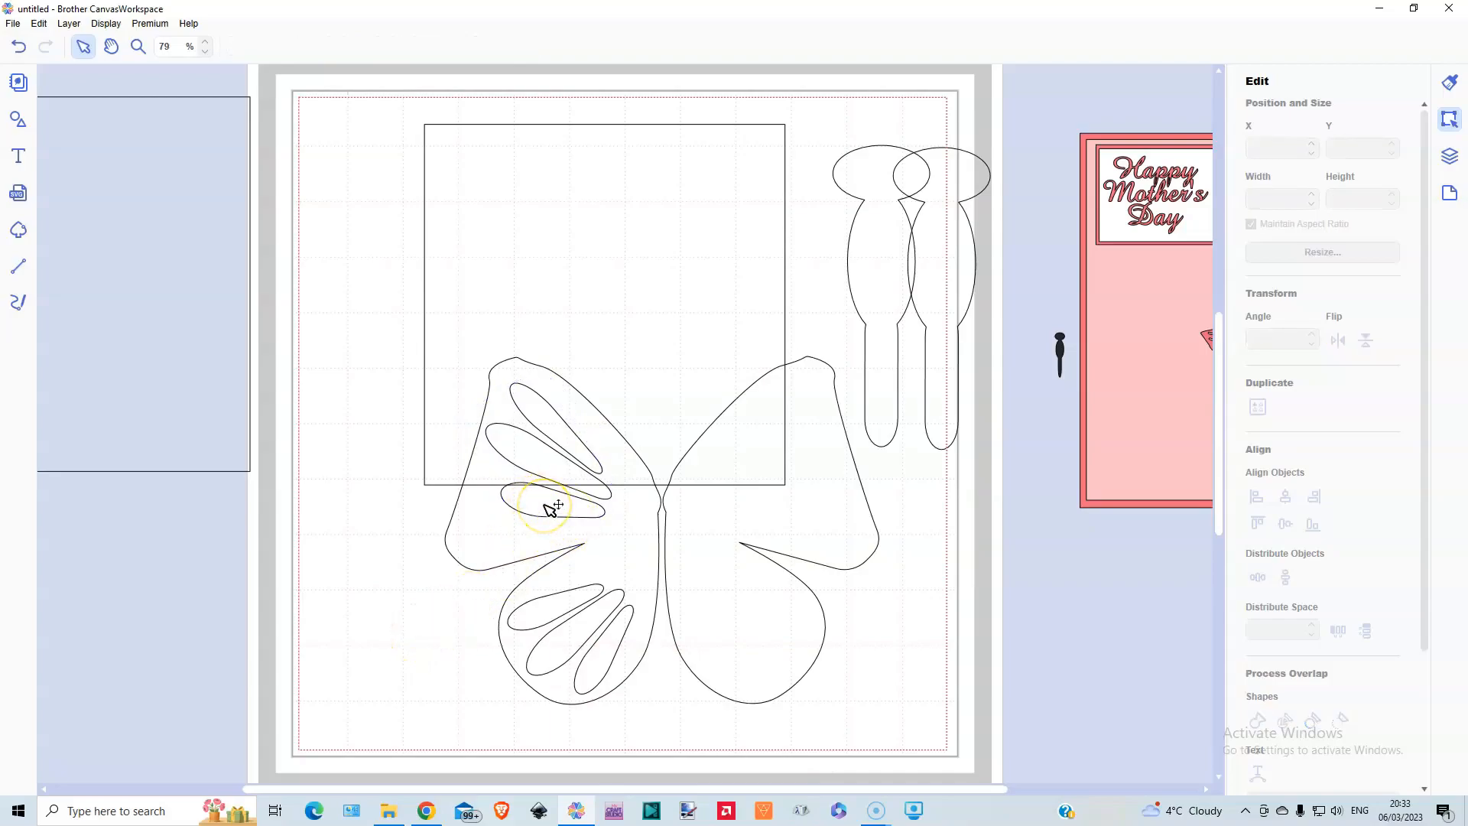
- Ungroup the three tapered shapes in the upper-left wing lobe
{"action": "left_click", "coordinate": [556, 432]}
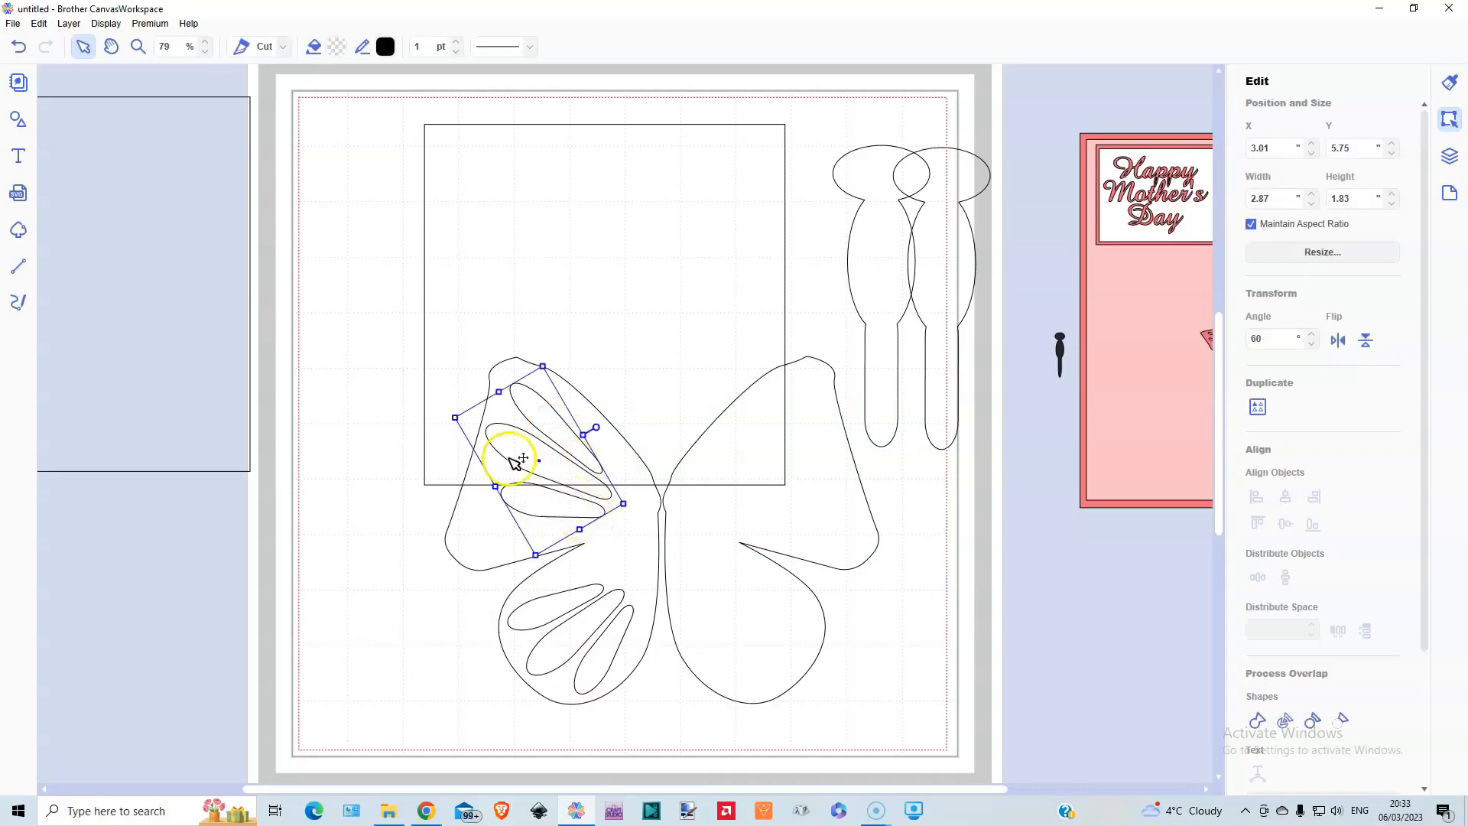
{"action": "left_click", "coordinate": [64, 24]}
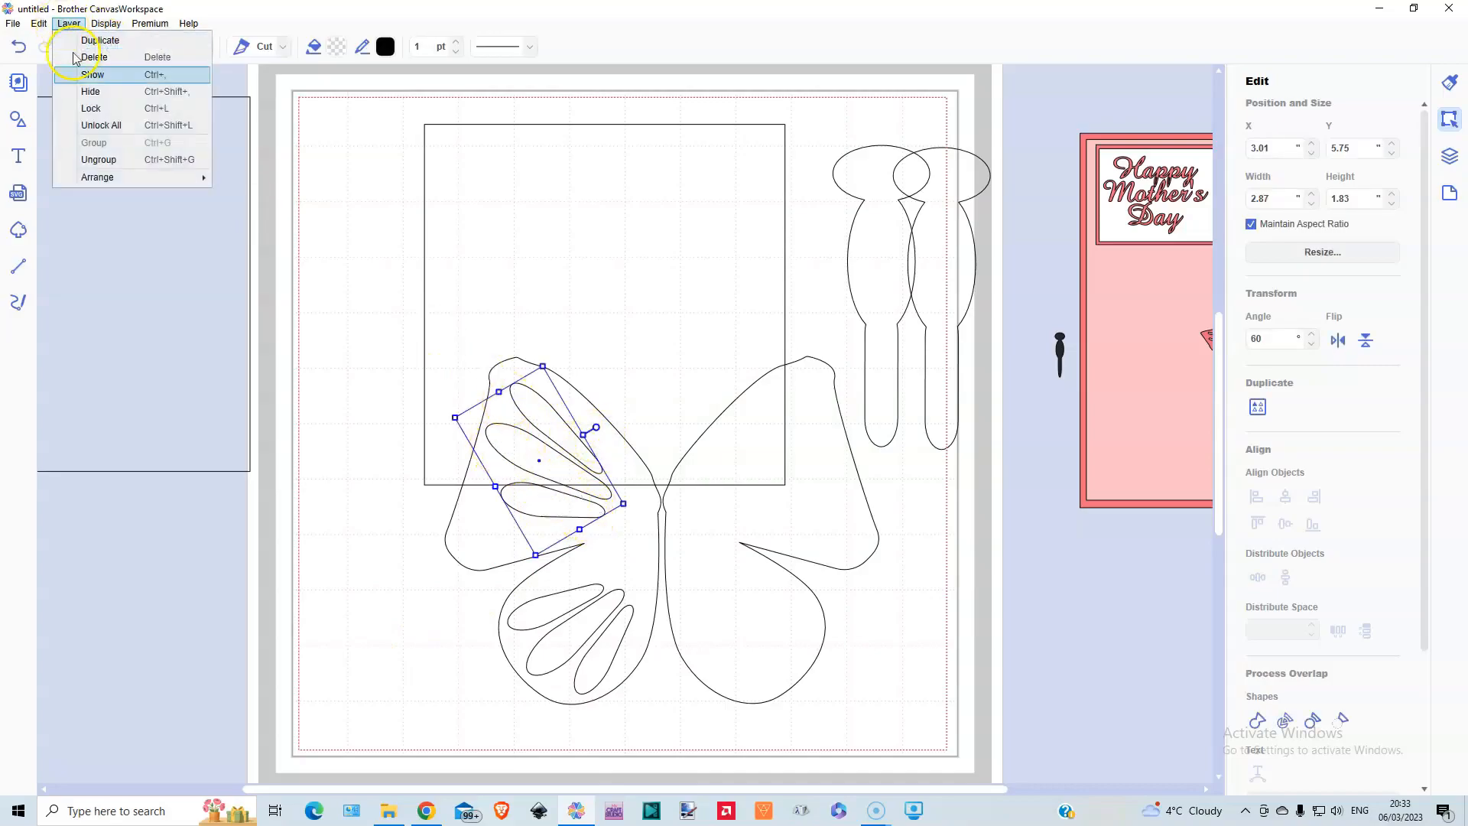
{"action": "left_click", "coordinate": [115, 159]}
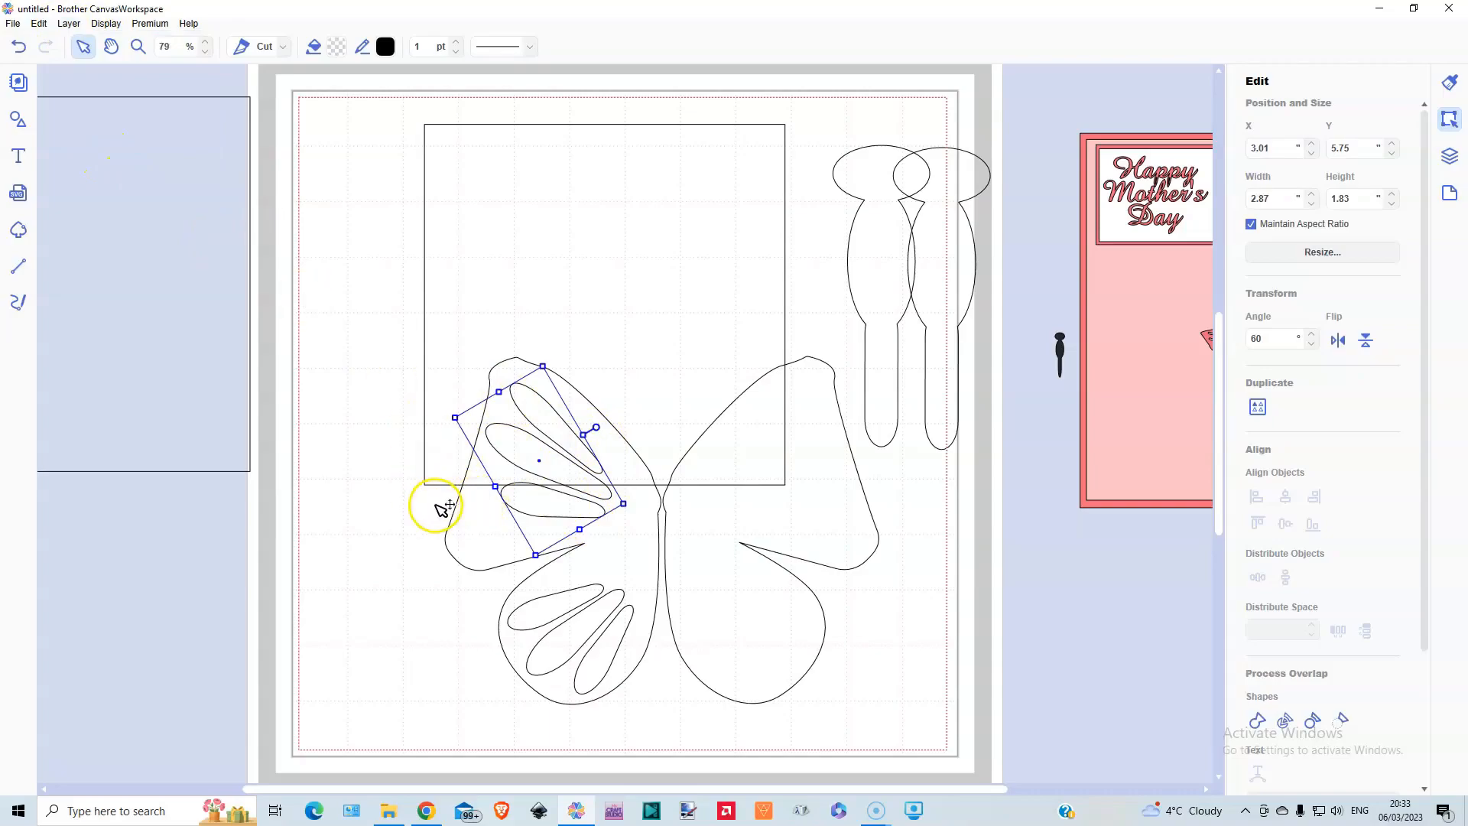
{"action": "left_click", "coordinate": [403, 493]}
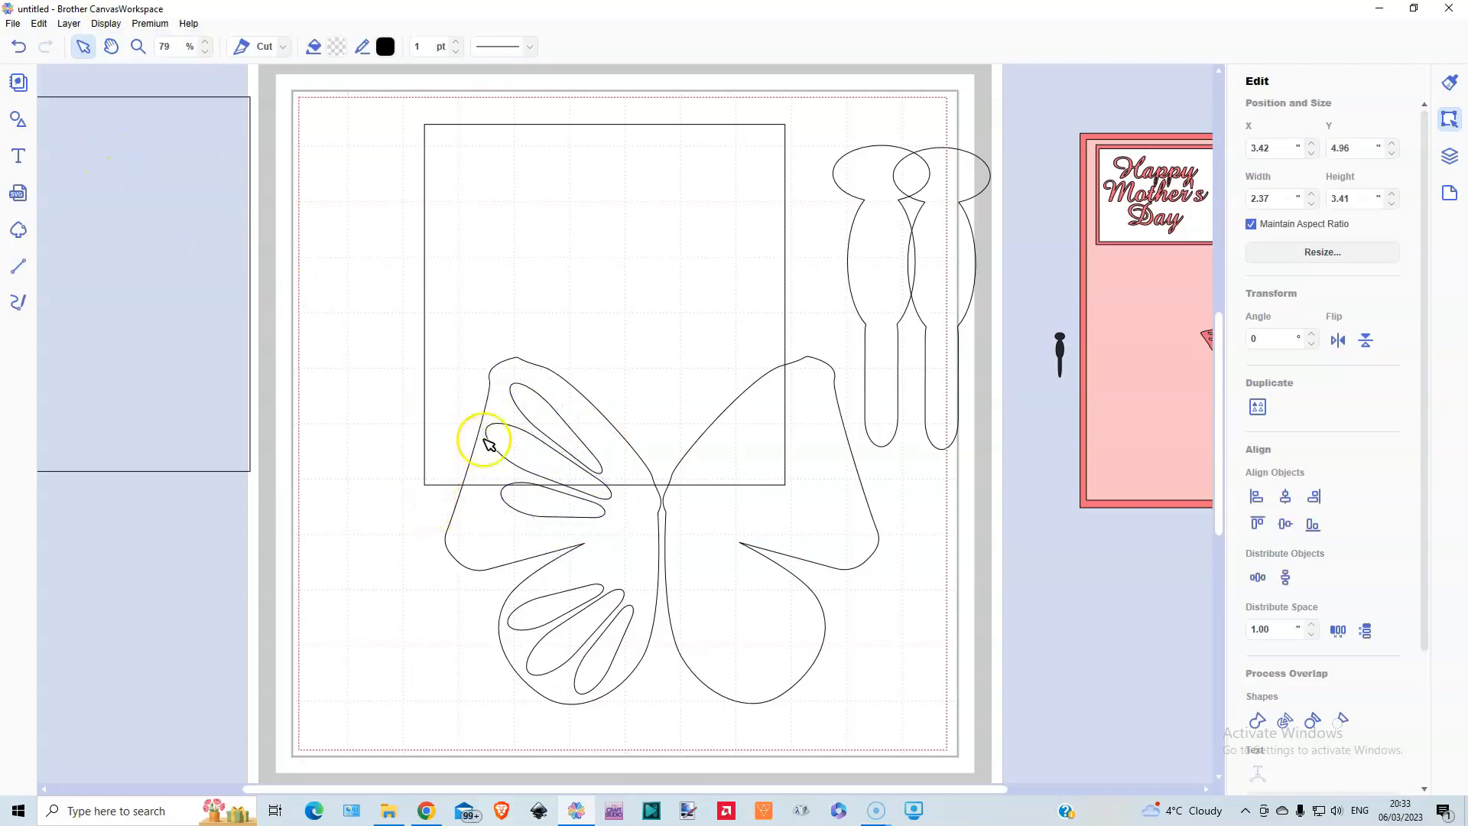
- Duplicate the uppermost tapered shape and fit the copy as a fourth one, nearly horizontal, along the lower edge of the upper-left lobe
{"action": "left_click", "coordinate": [534, 403]}
{"action": "left_click", "coordinate": [66, 24]}
{"action": "left_click", "coordinate": [81, 39]}
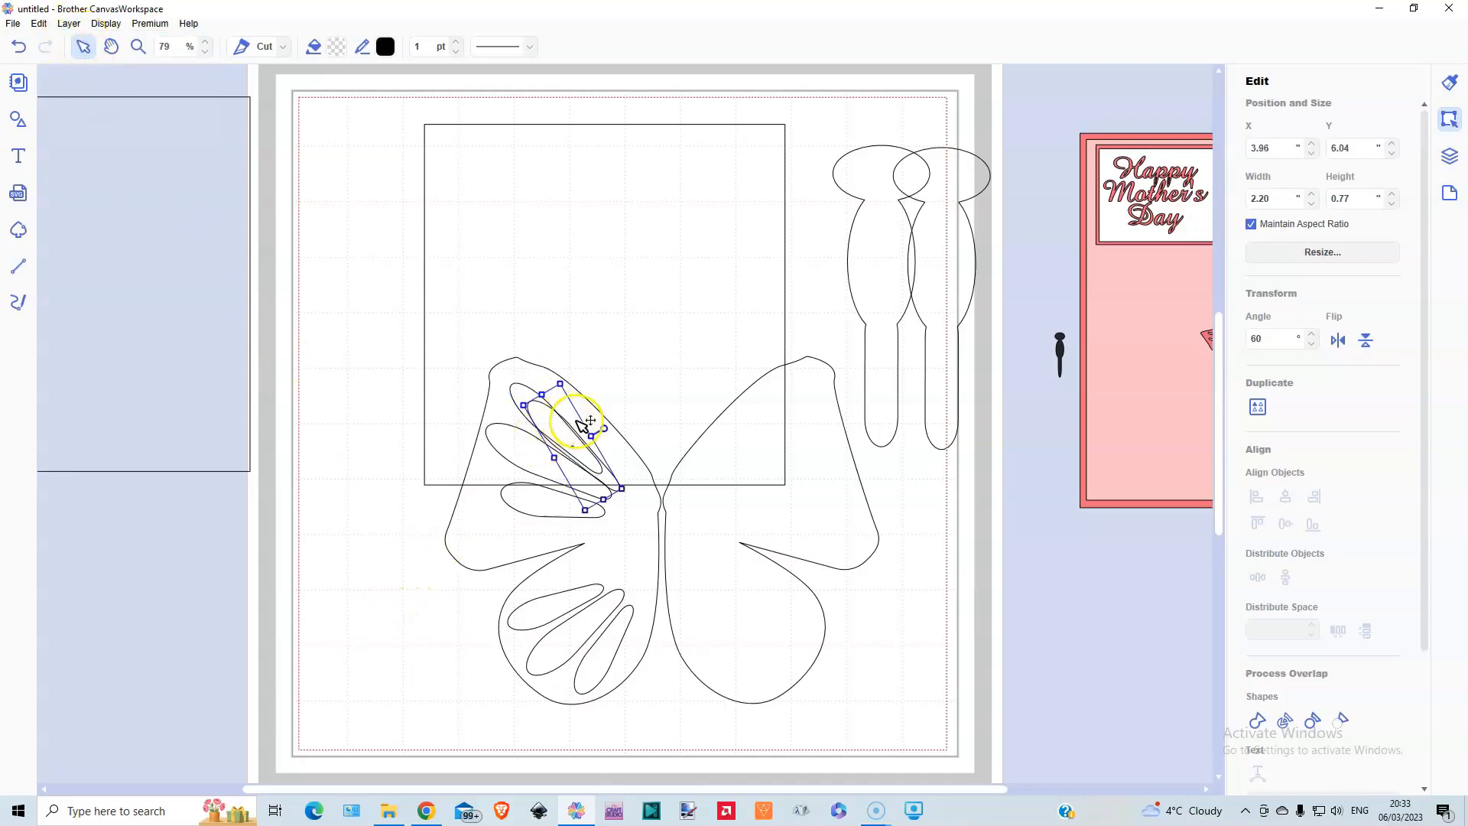
{"action": "left_click_drag", "start_coordinate": [560, 427], "coordinate": [533, 502]}
{"action": "left_click", "coordinate": [387, 623]}
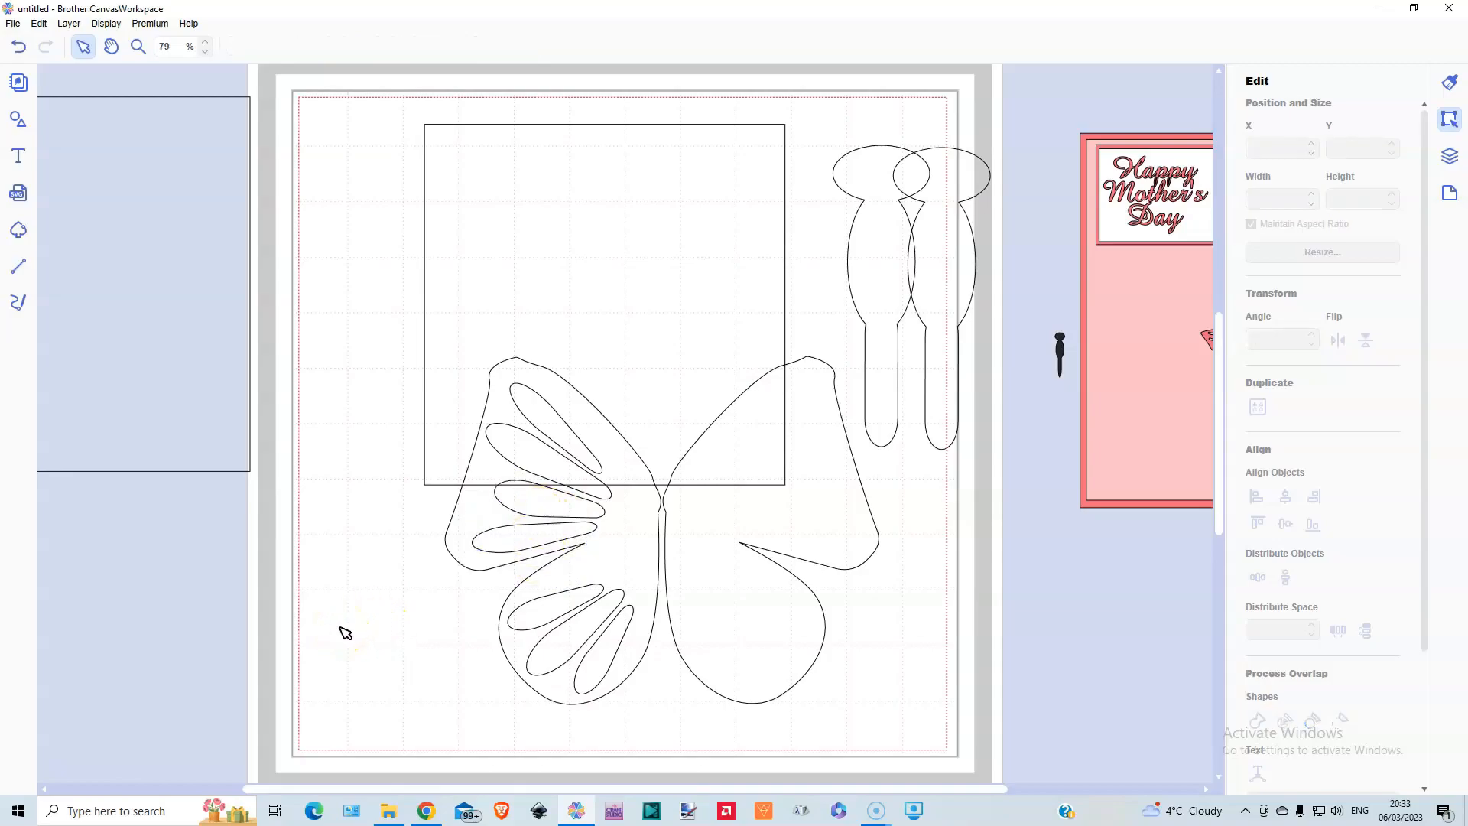
- Ungroup the two wings and delete the plain right wing
{"action": "left_click", "coordinate": [466, 343]}
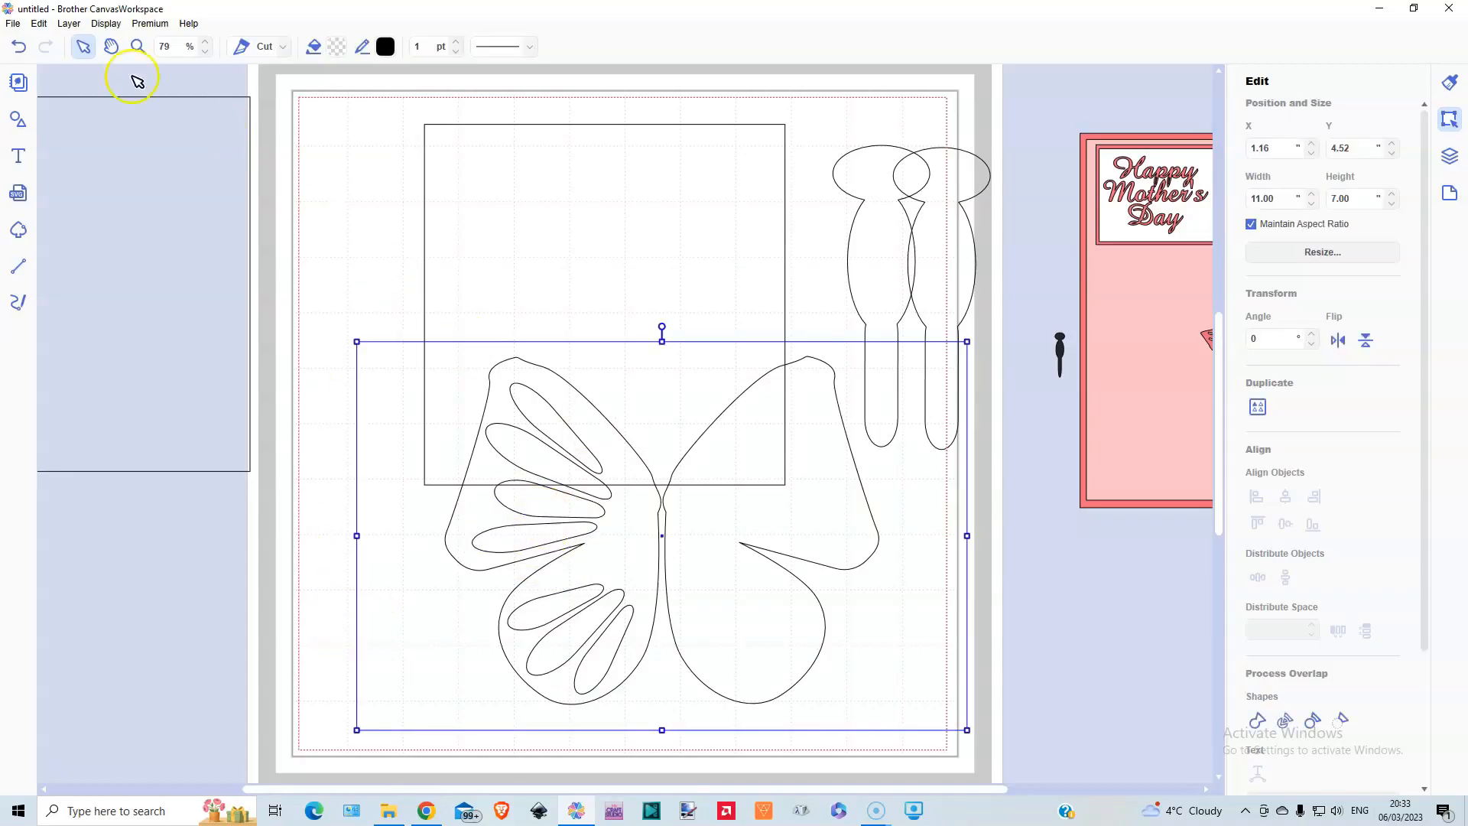
{"action": "left_click", "coordinate": [65, 24]}
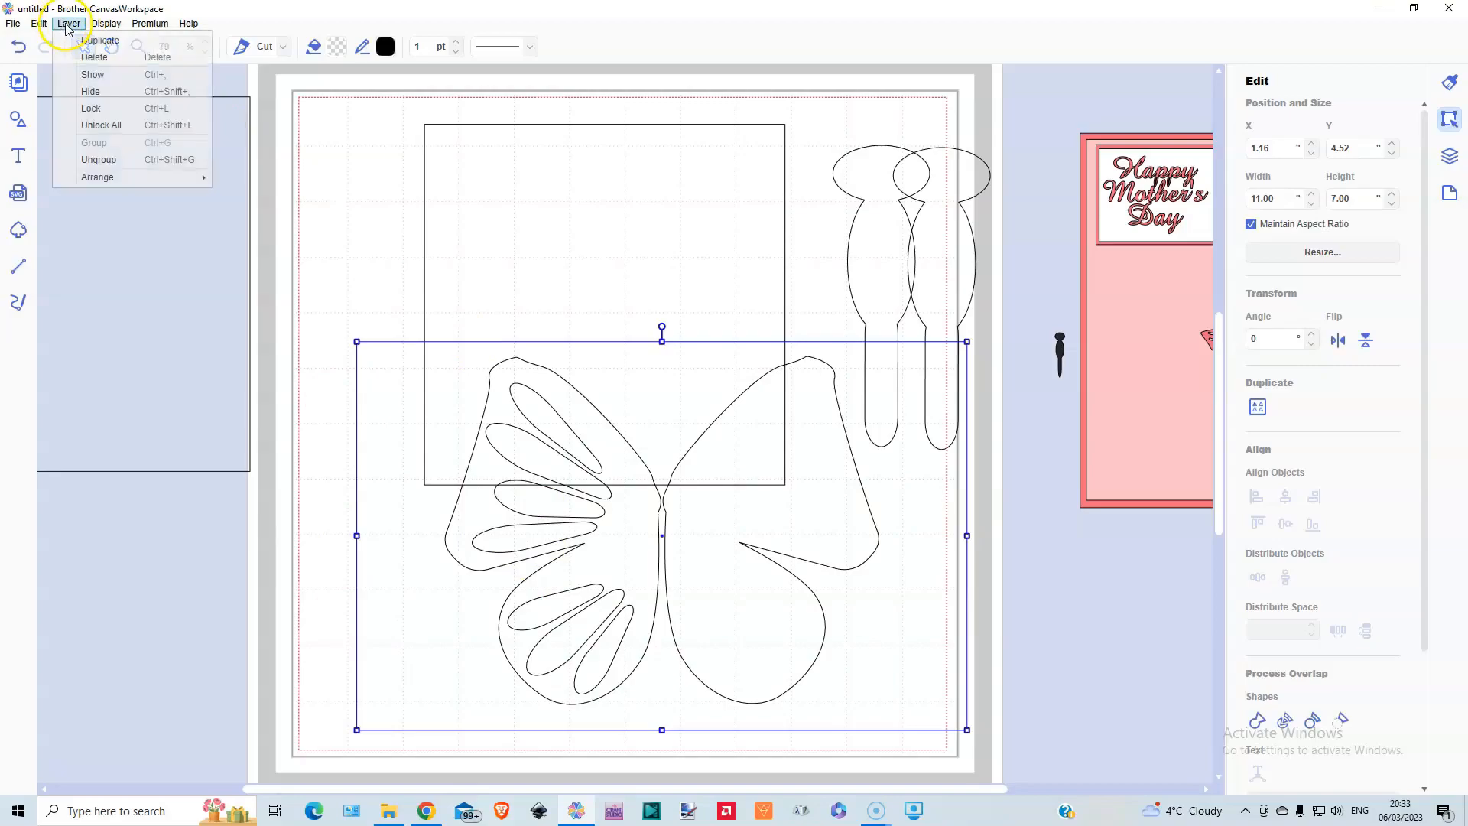
{"action": "left_click", "coordinate": [93, 160]}
{"action": "left_click", "coordinate": [883, 717]}
{"action": "left_click", "coordinate": [782, 628]}
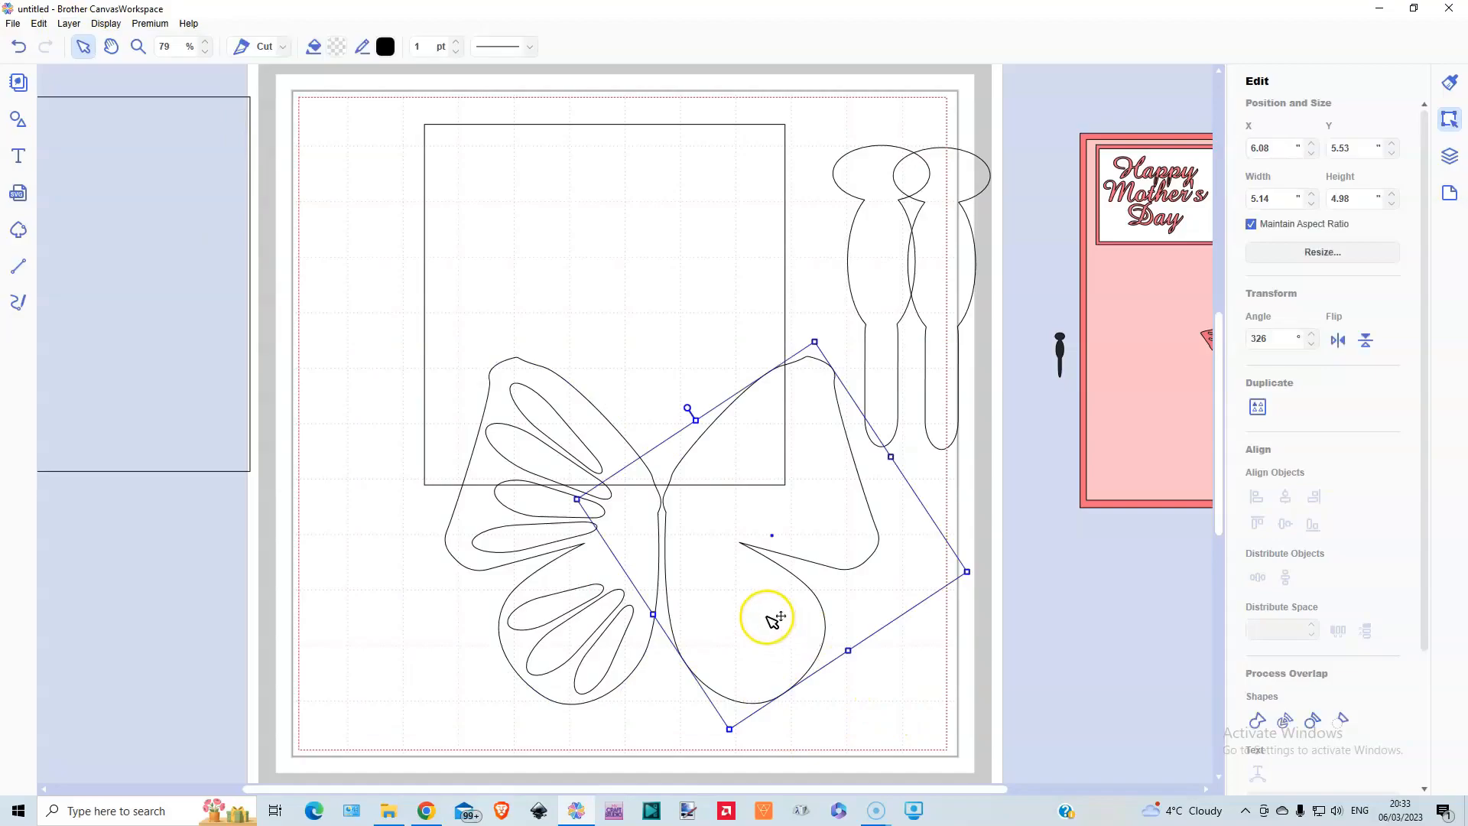
{"action": "key", "text": "Delete"}
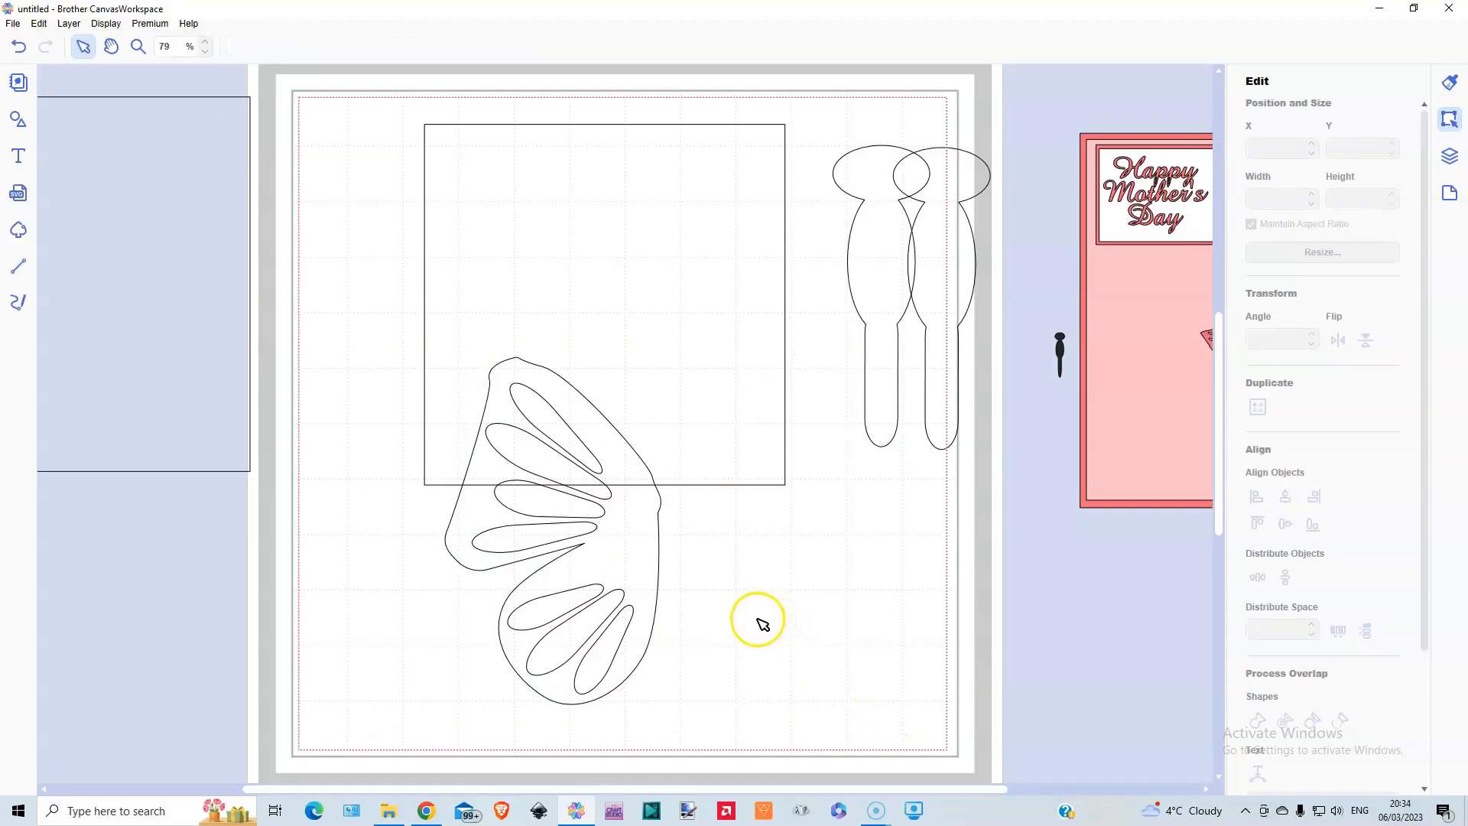
- Raise the square clear of the left wing and cut all the tapered shapes out of the wing
{"action": "left_click", "coordinate": [650, 295]}
{"action": "left_click_drag", "start_coordinate": [649, 295], "coordinate": [662, 165]}
{"action": "left_click_drag", "start_coordinate": [423, 366], "coordinate": [723, 709]}
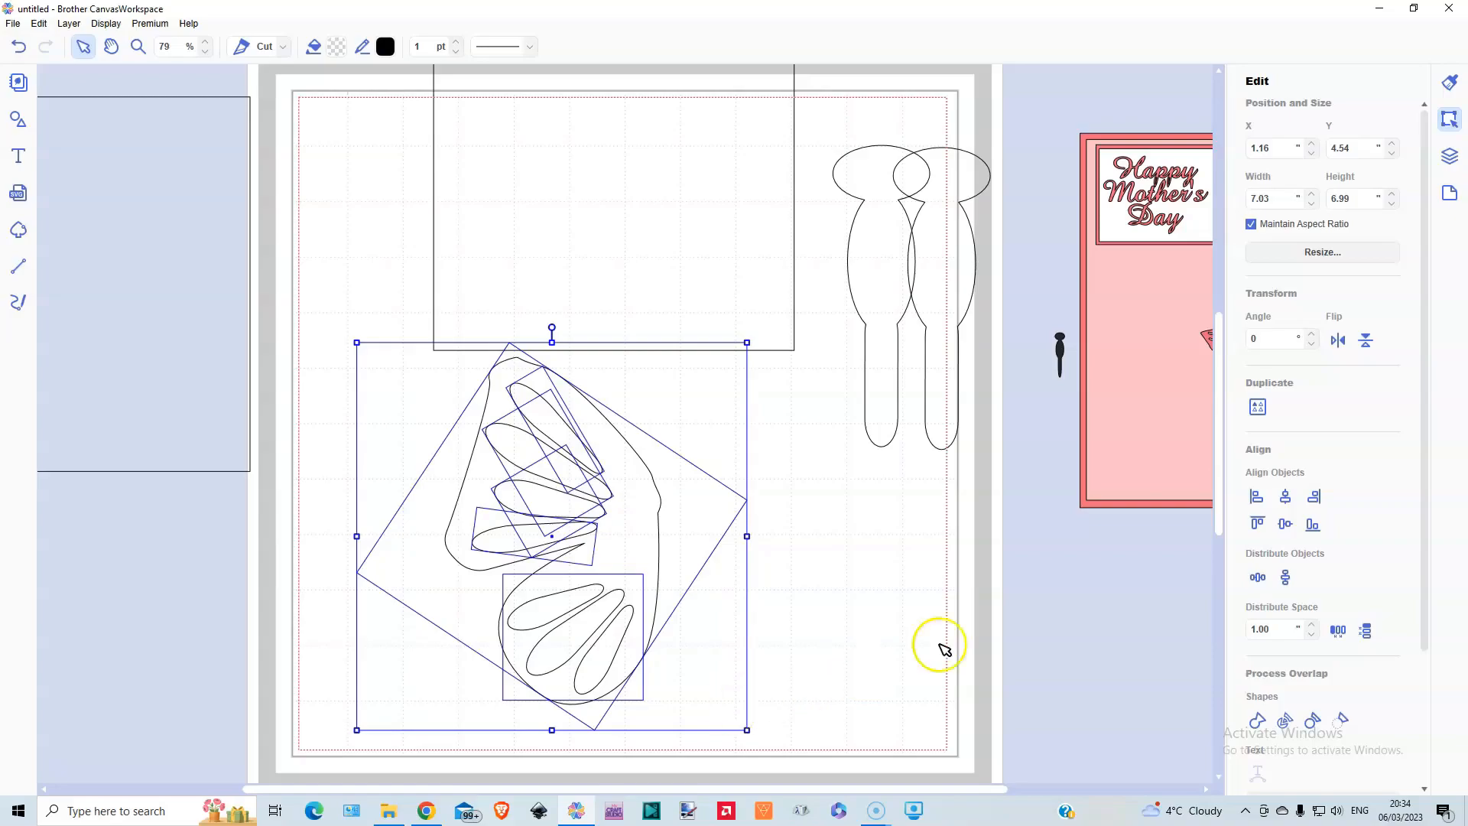
{"action": "left_click", "coordinate": [1342, 720]}
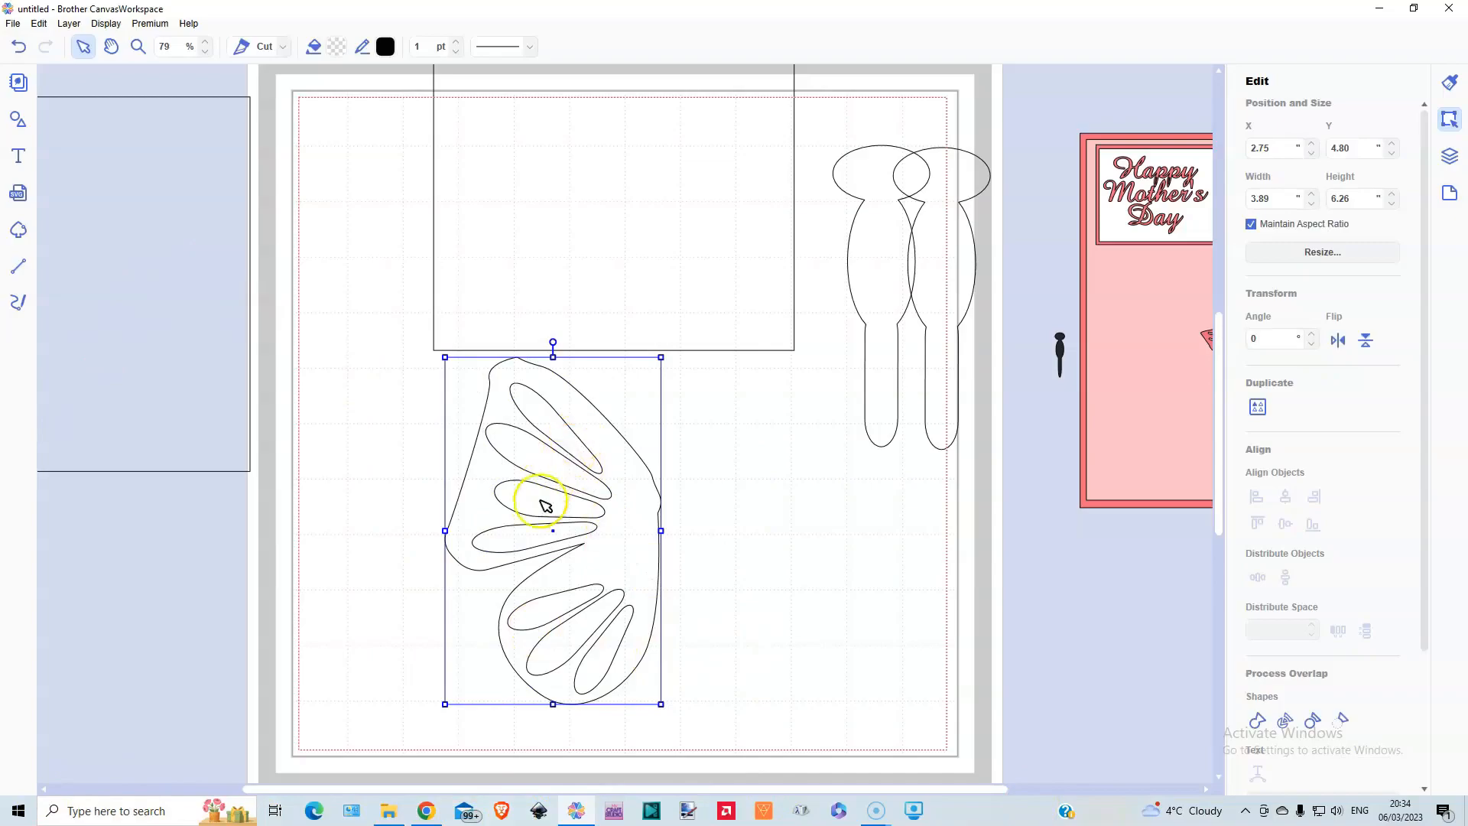
{"action": "left_click", "coordinate": [539, 538]}
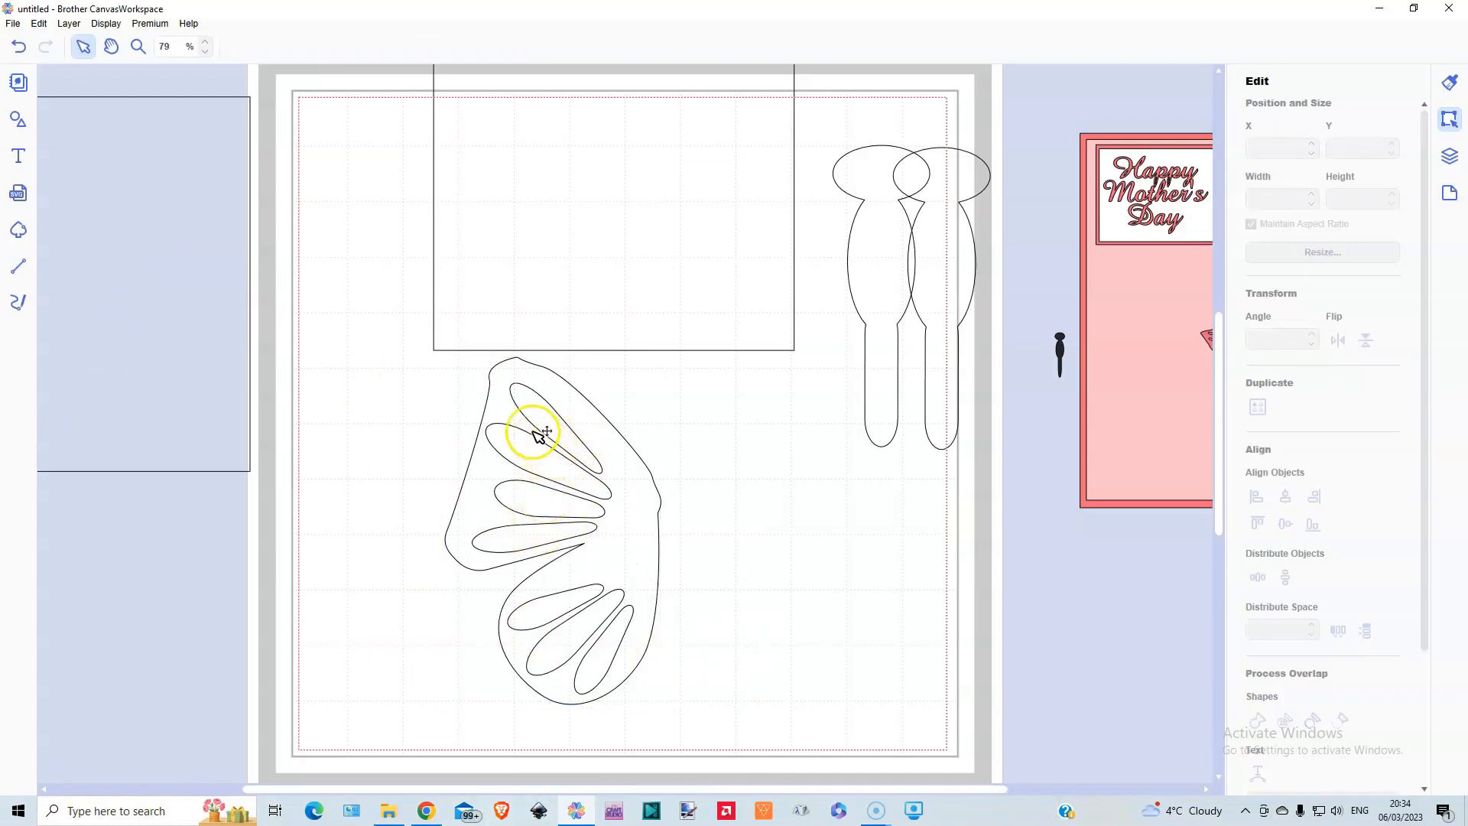
- Duplicate the cut-out left wing, mirror the copy left to right and place it as the right wing at about X 6.68, Y 4.73 in
{"action": "left_click", "coordinate": [594, 416]}
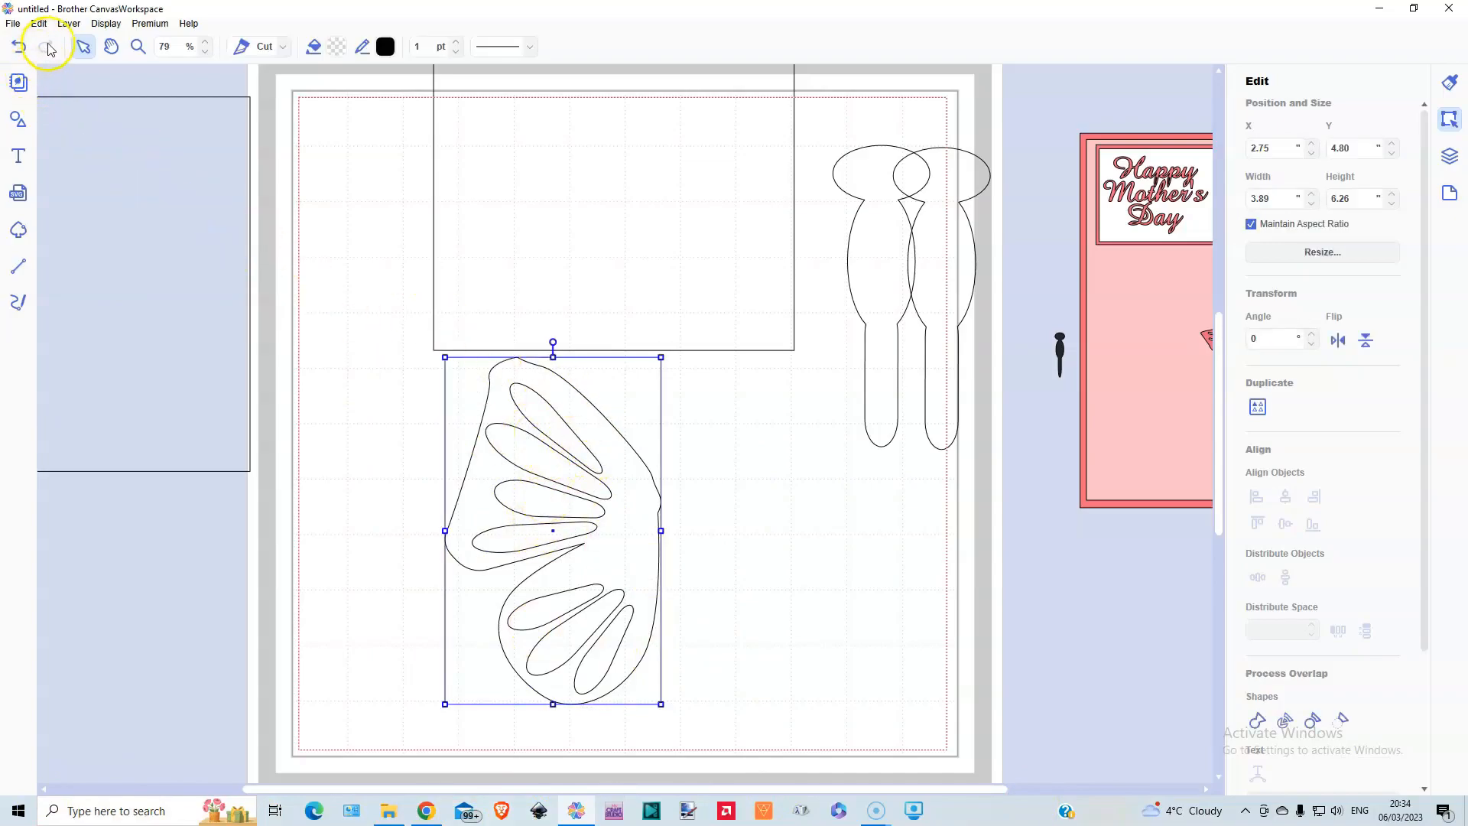
{"action": "left_click", "coordinate": [72, 24]}
{"action": "left_click", "coordinate": [90, 41]}
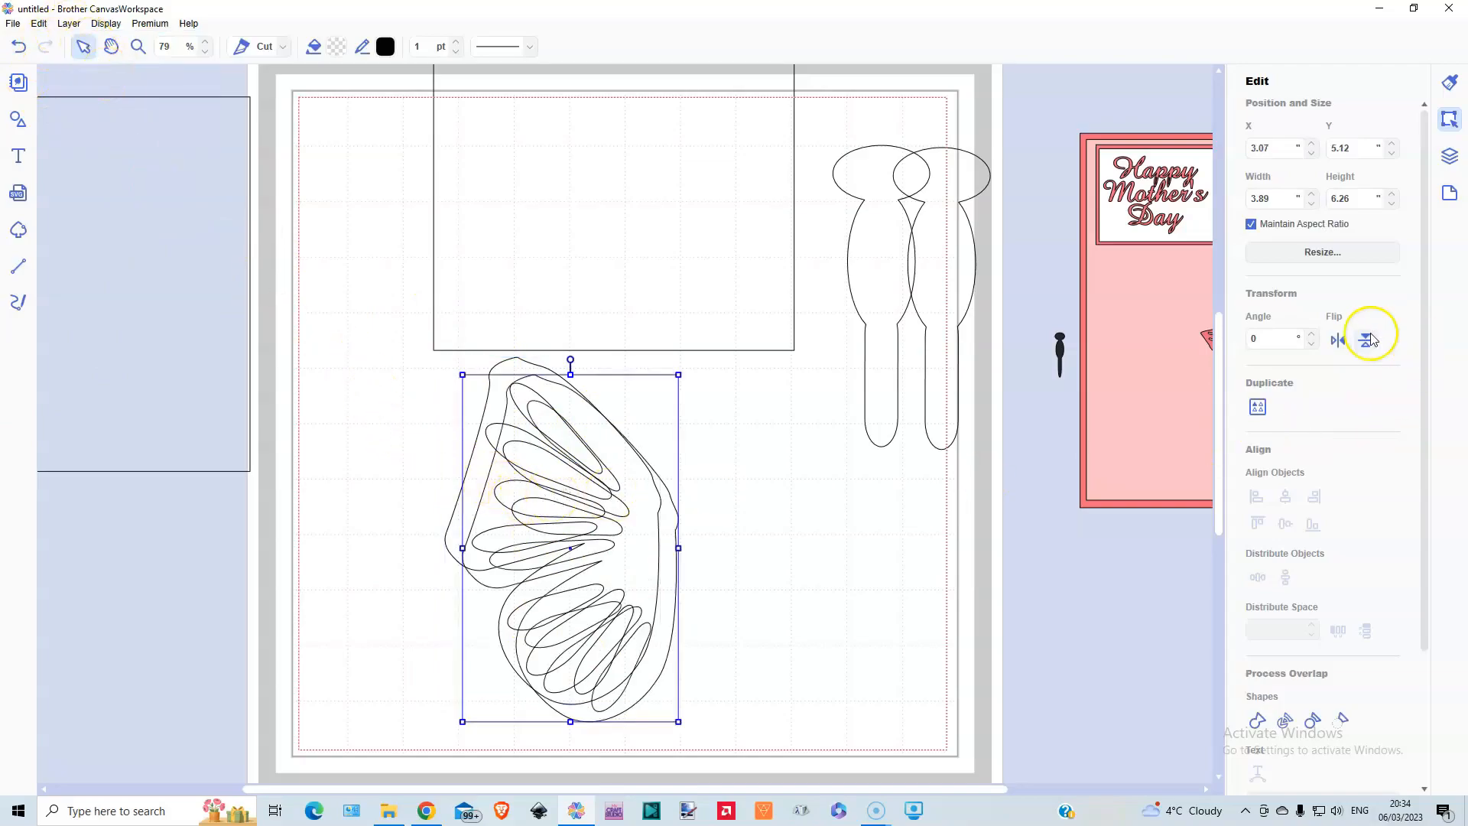
{"action": "left_click", "coordinate": [1365, 340]}
{"action": "left_click_drag", "start_coordinate": [521, 519], "coordinate": [718, 492]}
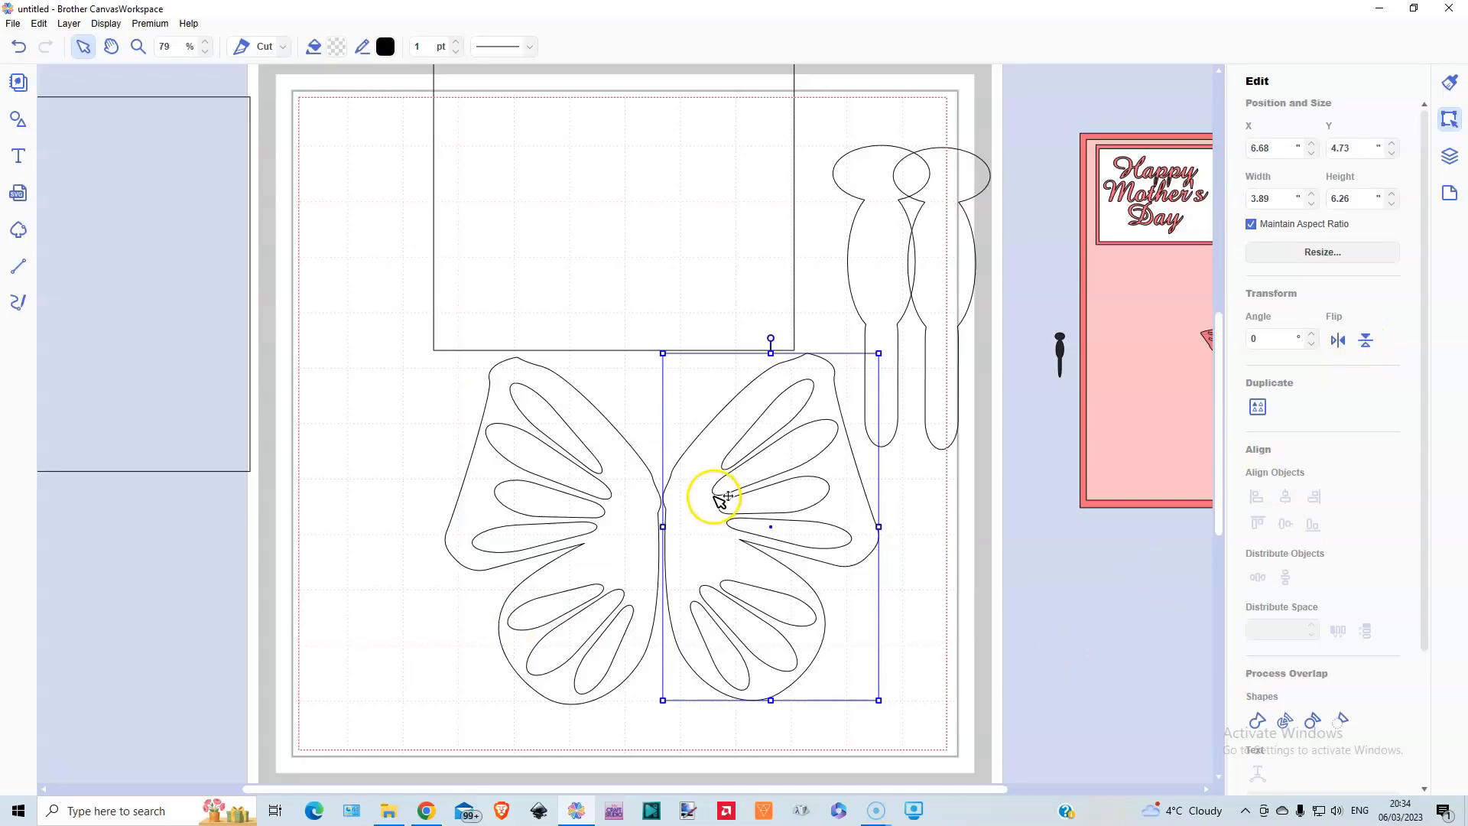
- Align both wings with each other by their vertical middles
{"action": "left_click", "coordinate": [462, 439]}
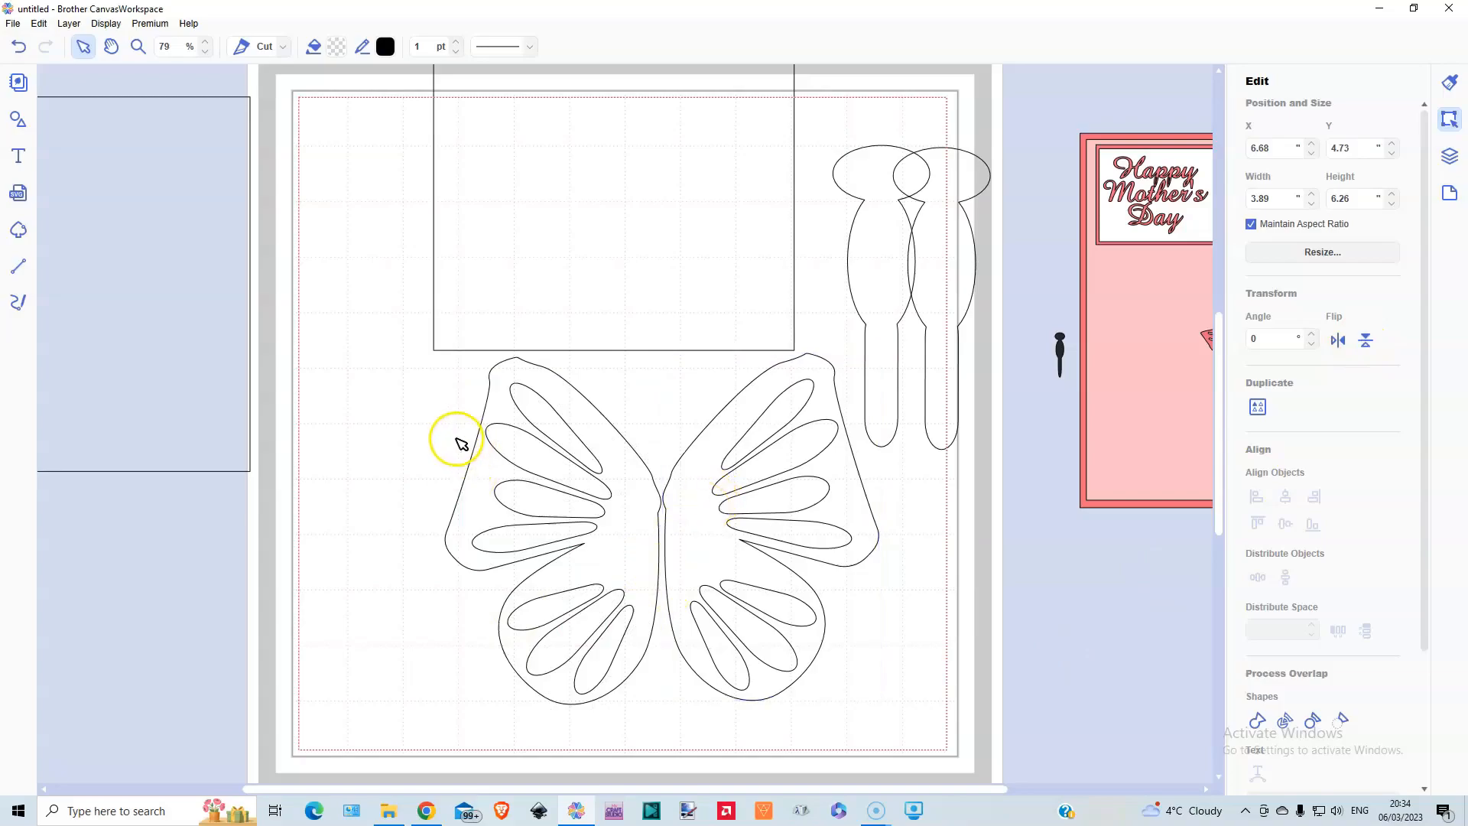
{"action": "left_click_drag", "start_coordinate": [793, 597], "coordinate": [799, 602]}
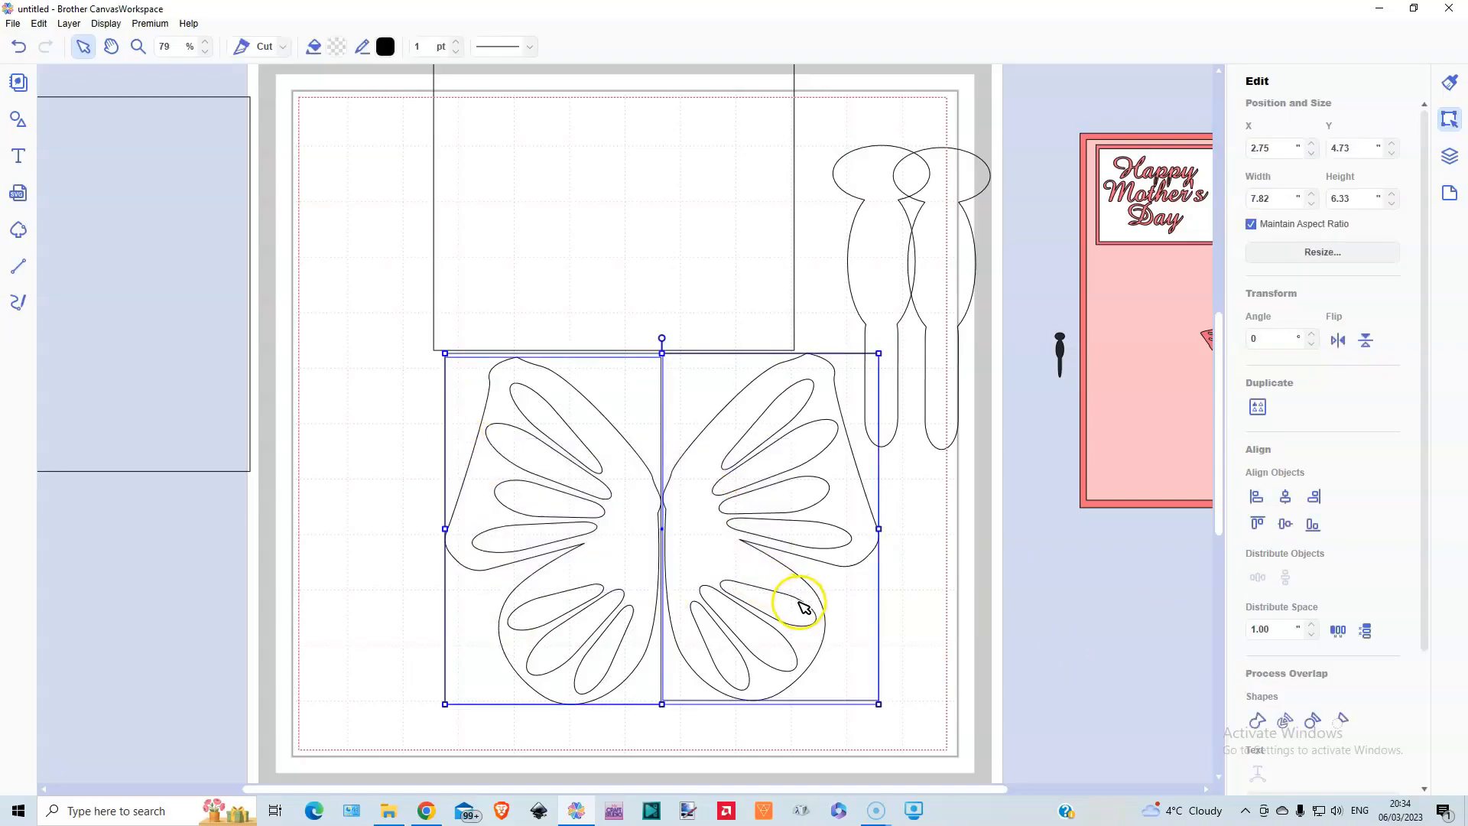
{"action": "left_click", "coordinate": [1285, 526]}
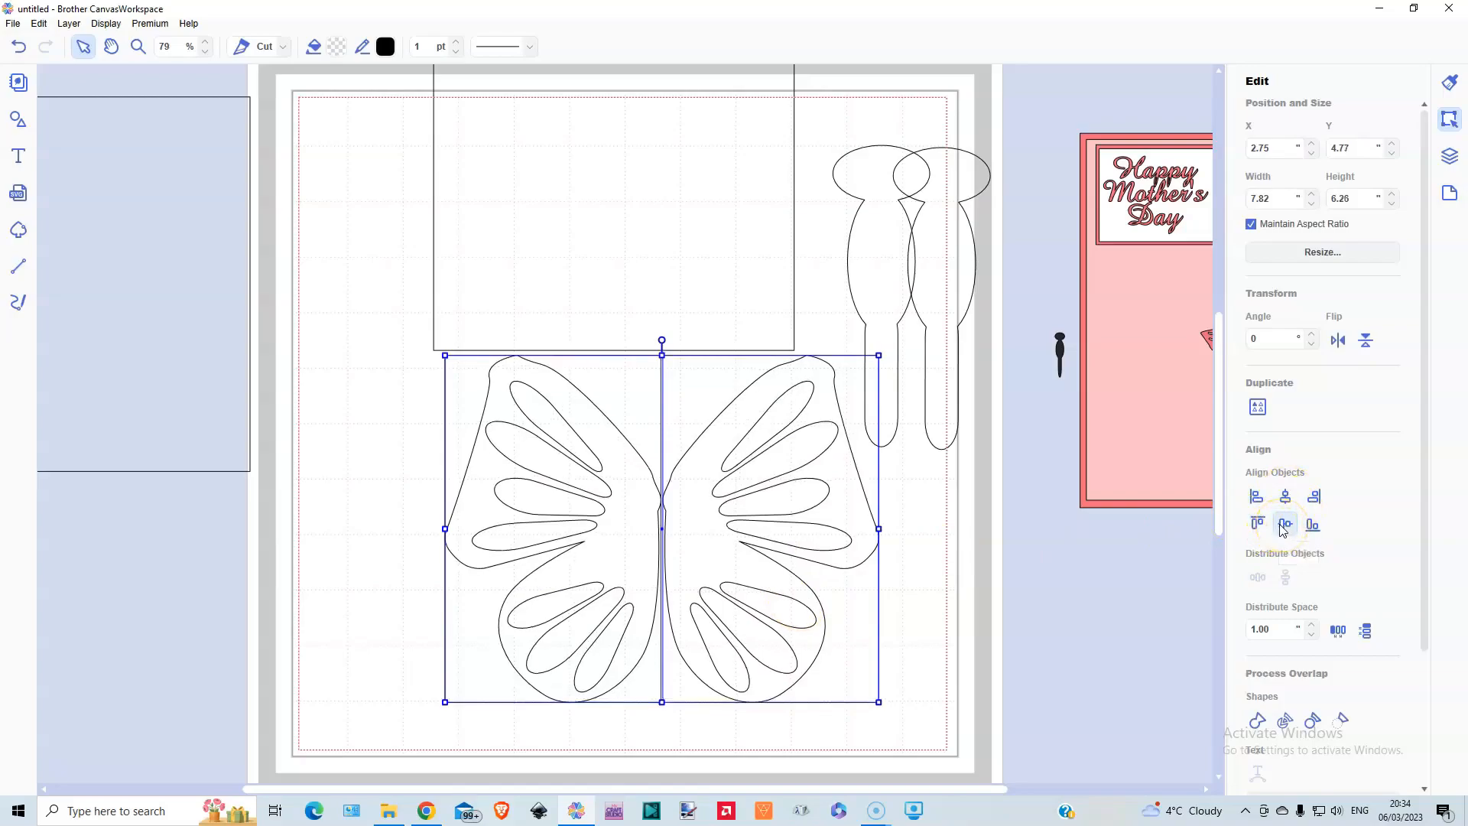
{"action": "left_click", "coordinate": [923, 637]}
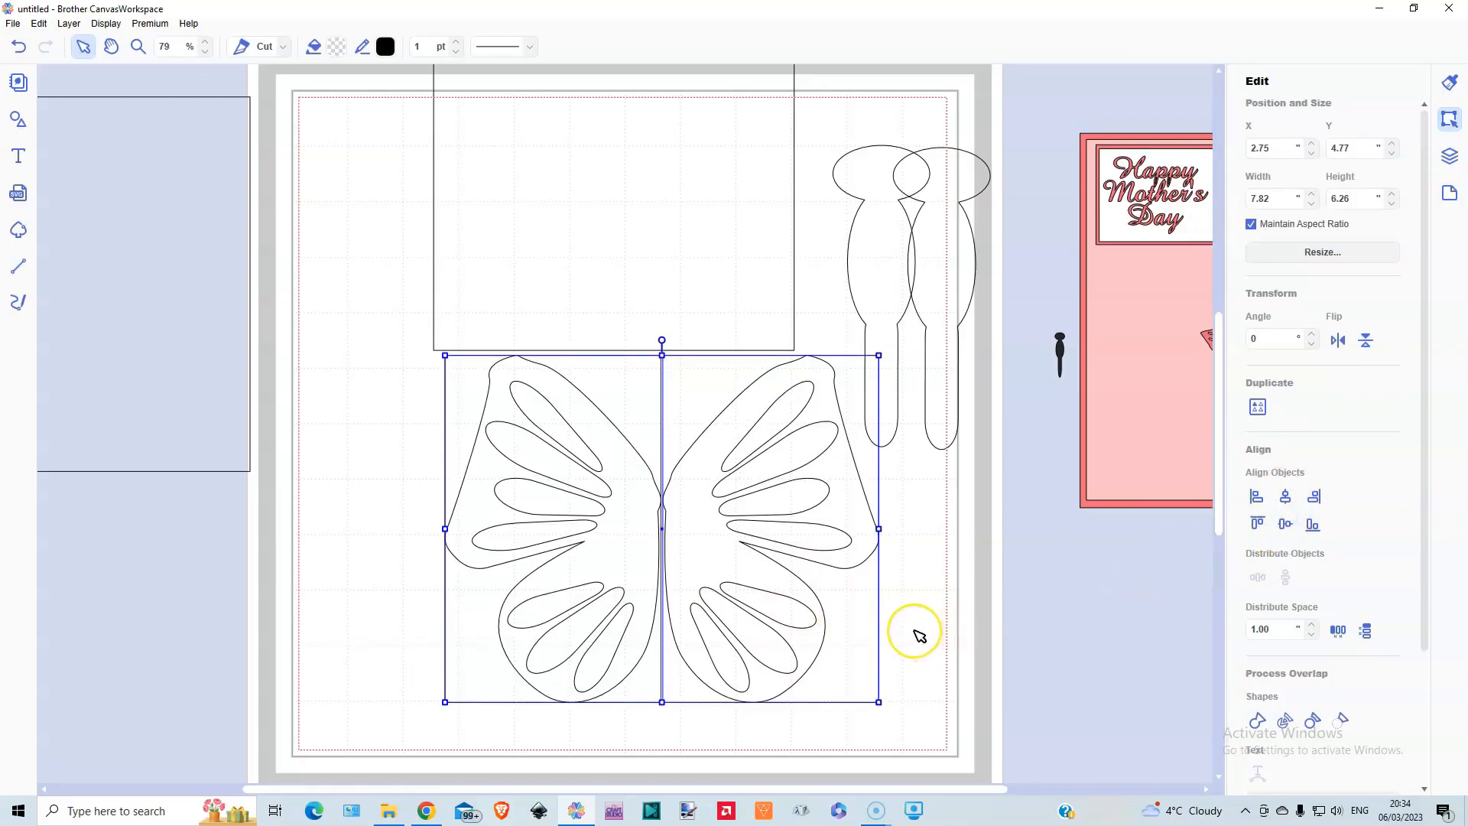
- Fill both wings with light purple #B7A4CF
{"action": "left_click_drag", "start_coordinate": [386, 474], "coordinate": [798, 627]}
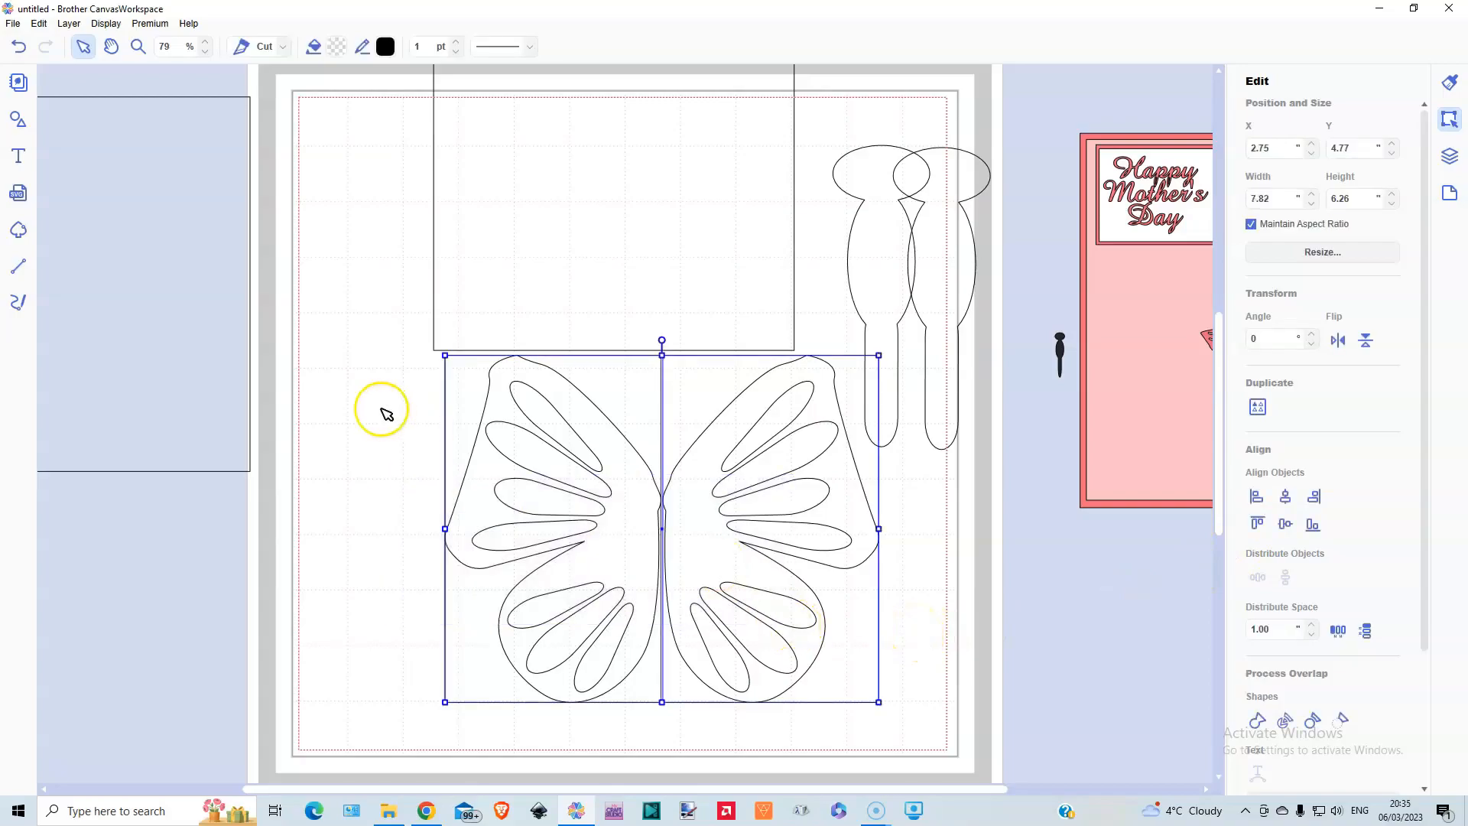
{"action": "left_click", "coordinate": [335, 49]}
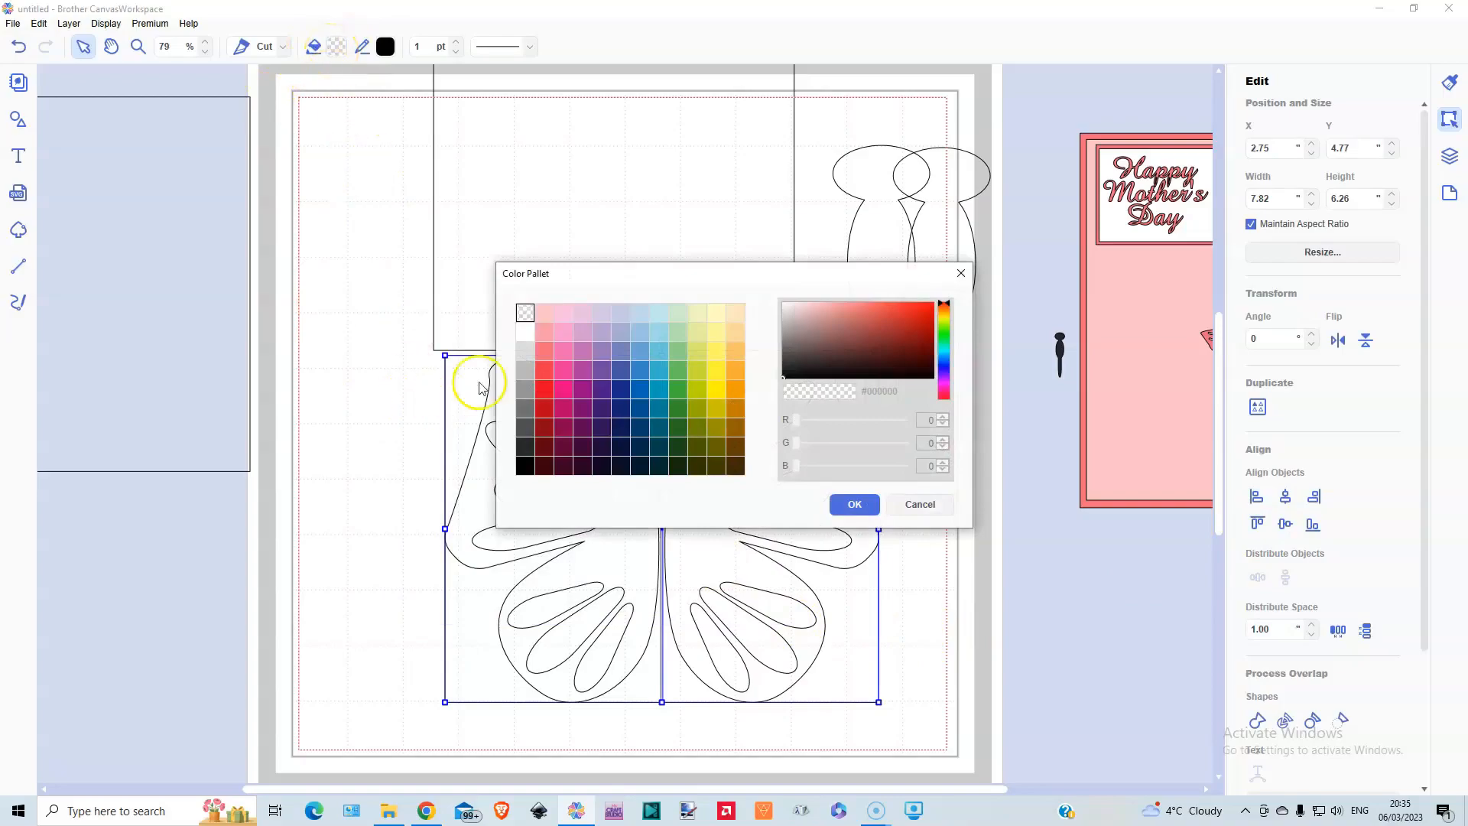
{"action": "left_click", "coordinate": [603, 335]}
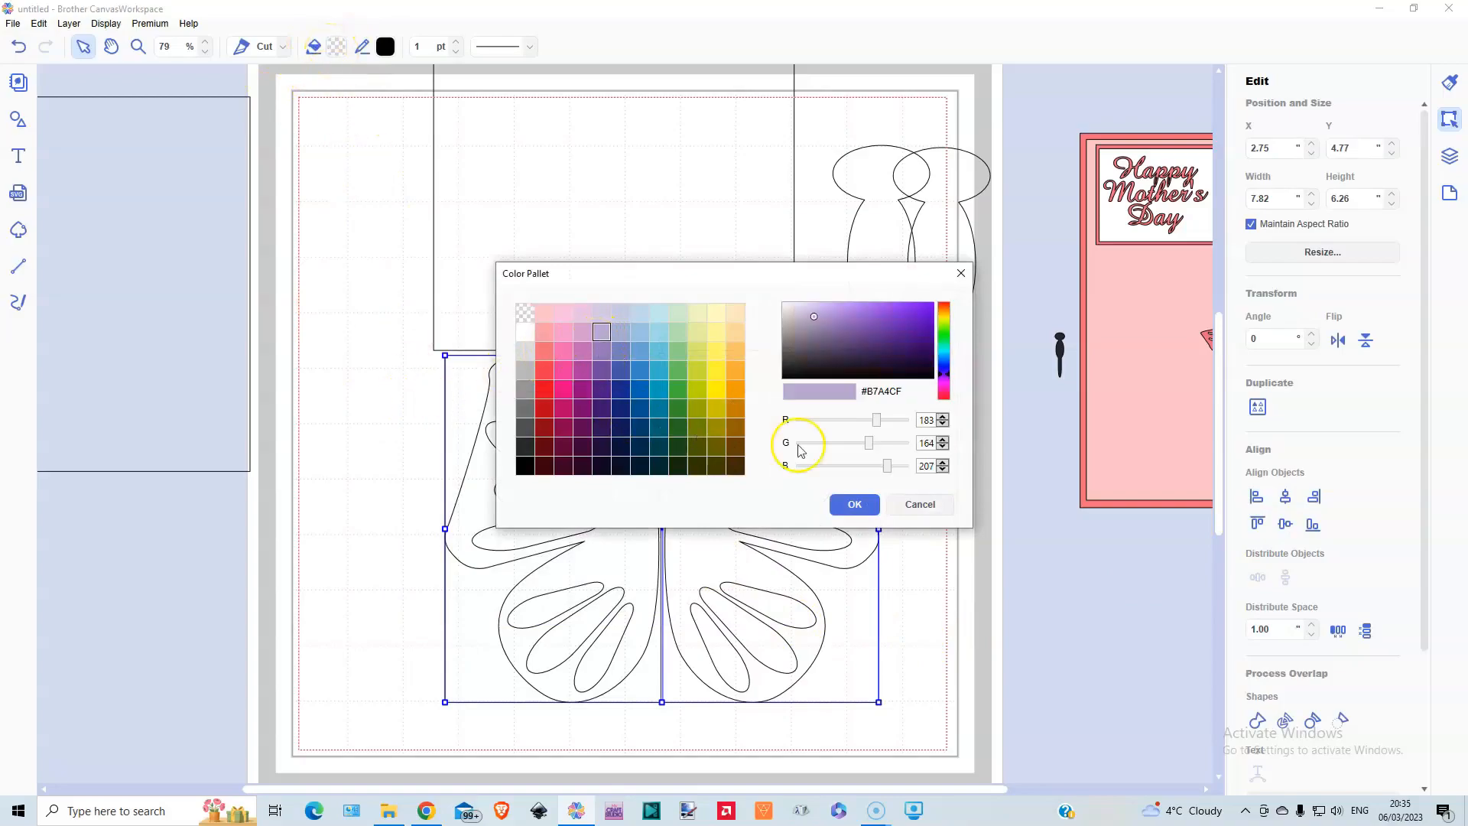
{"action": "left_click", "coordinate": [855, 504]}
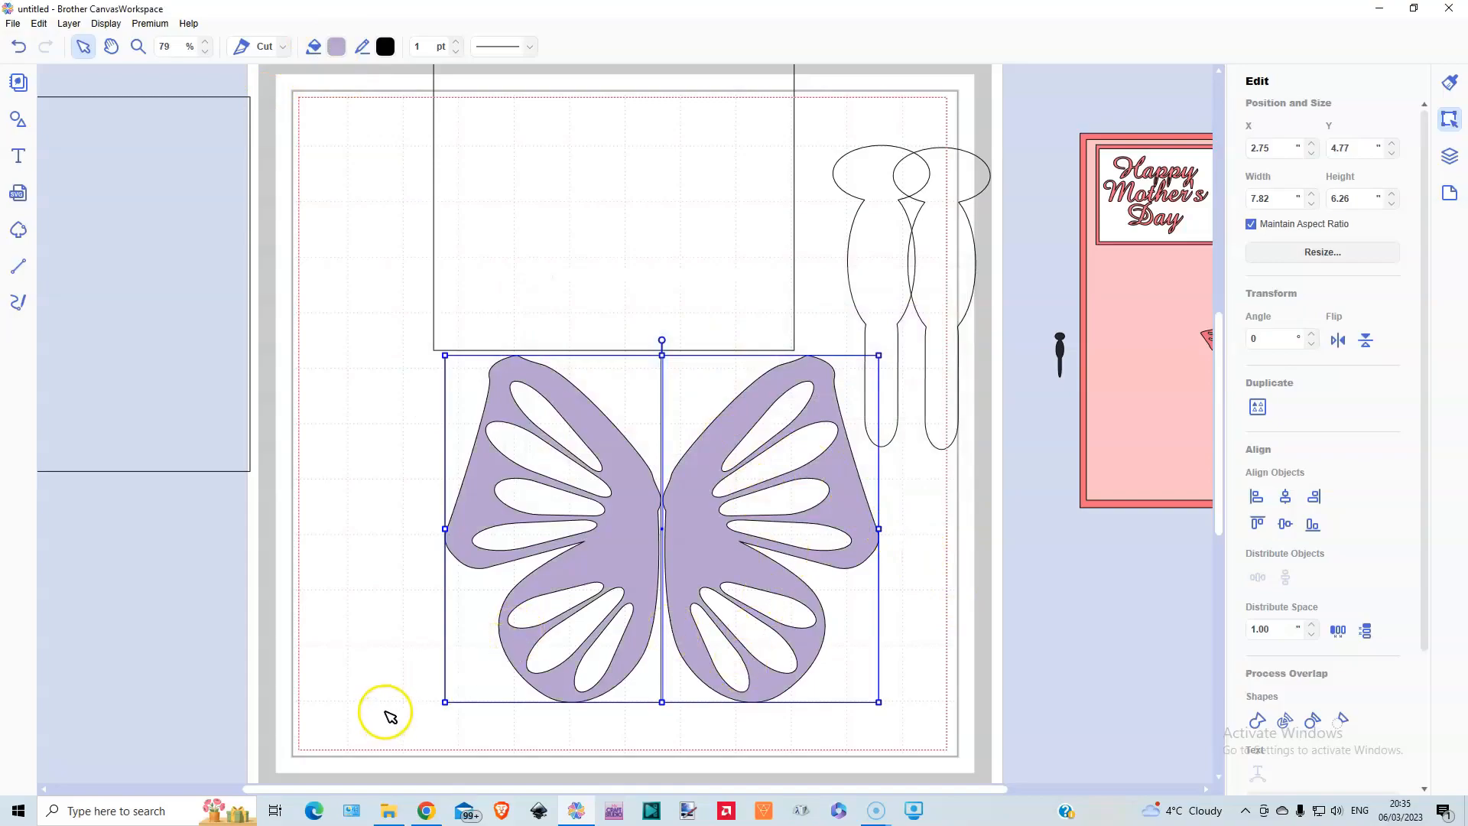
- Shrink both wings together to about 5.29 × 4.24 in and move the square down and left, above them
{"action": "left_click_drag", "start_coordinate": [880, 355], "coordinate": [737, 467]}
{"action": "left_click", "coordinate": [570, 482]}
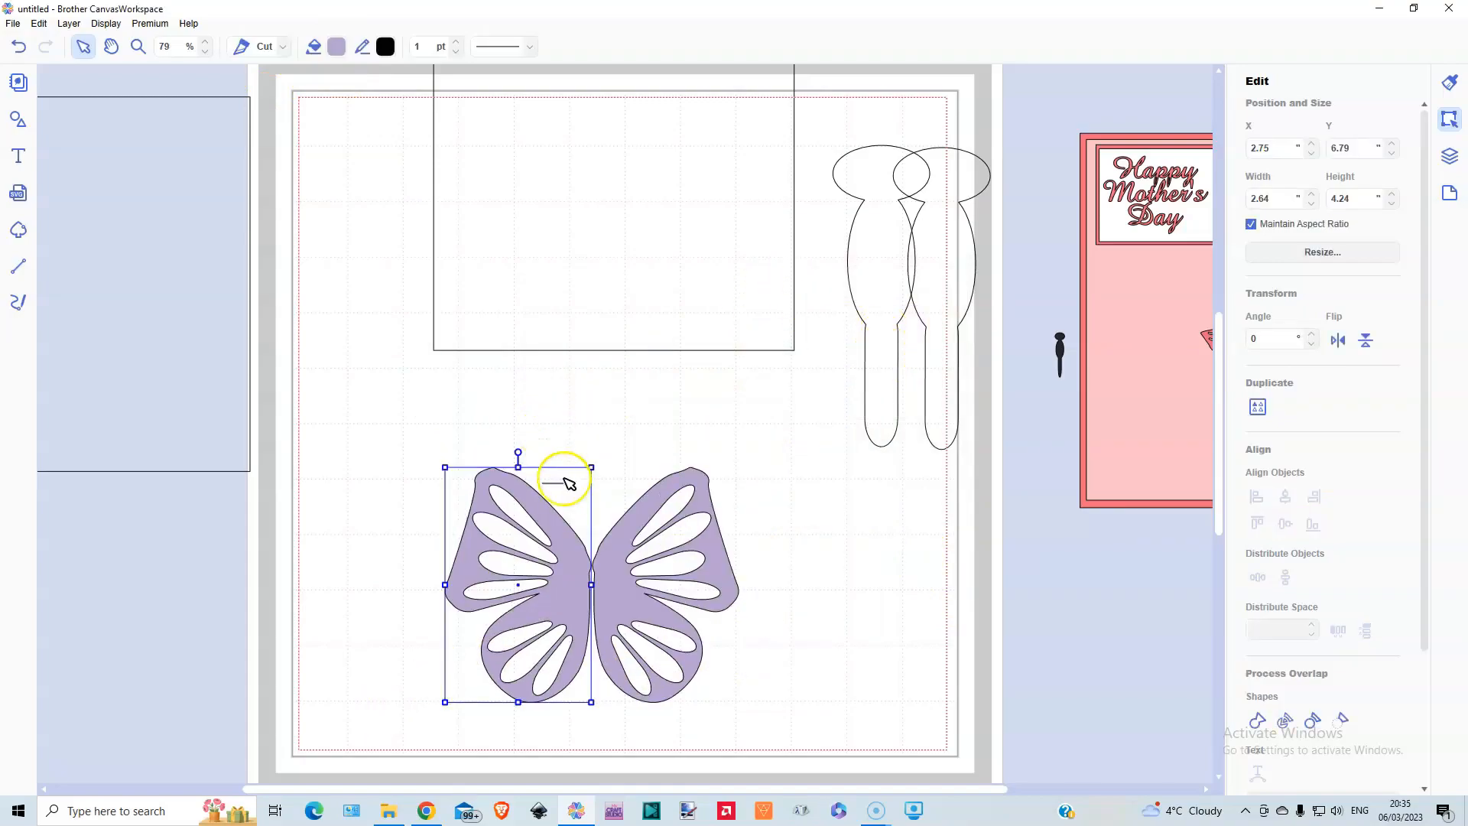
{"action": "left_click", "coordinate": [558, 125]}
{"action": "left_click_drag", "start_coordinate": [558, 125], "coordinate": [461, 201]}
- Move the Mother's Day card group partly onto the mat, to about X 10.11, Y 0.19 in
{"action": "left_click_drag", "start_coordinate": [478, 492], "coordinate": [765, 670]}
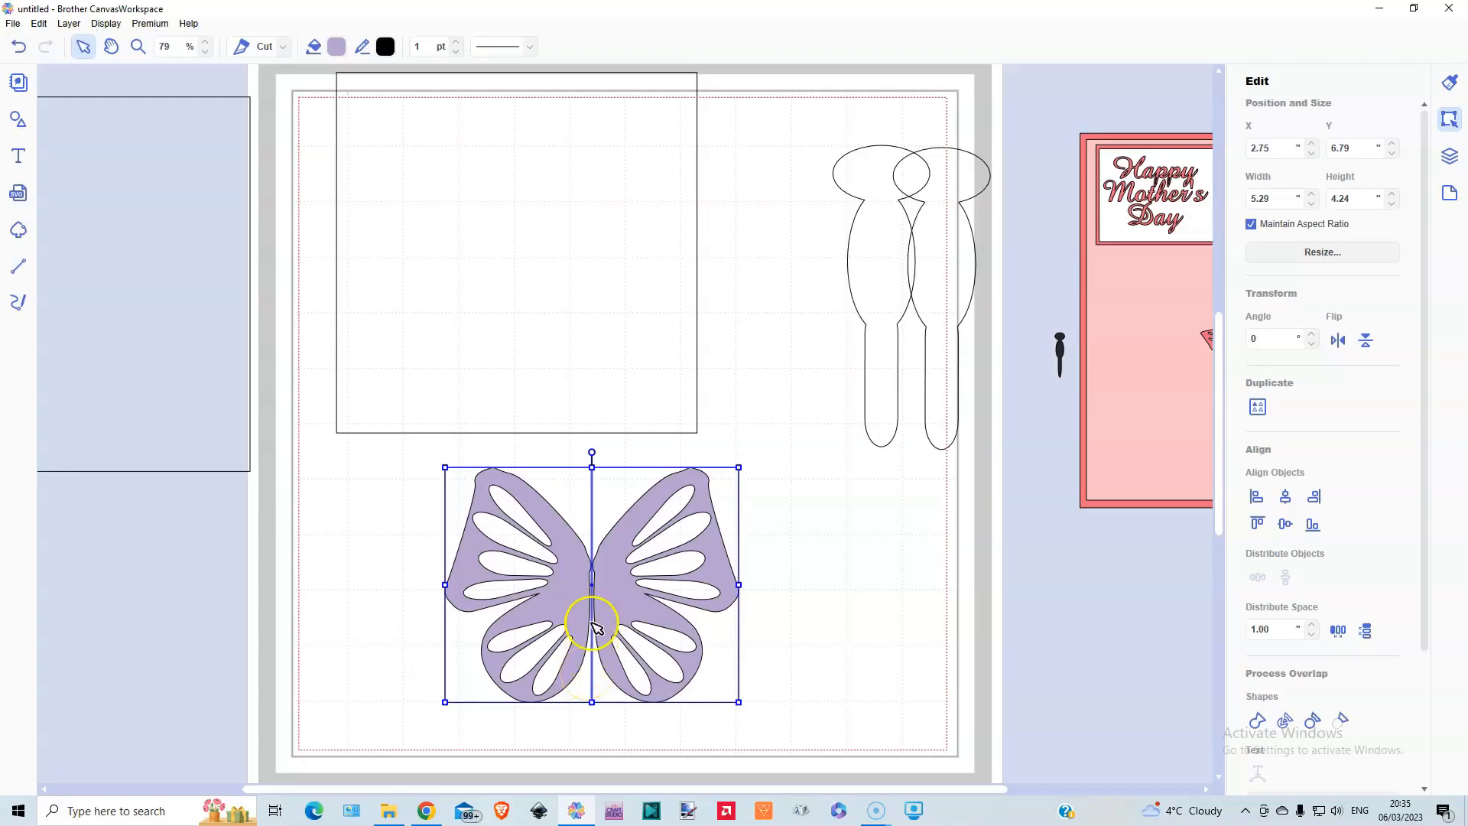
{"action": "left_click_drag", "start_coordinate": [1202, 418], "coordinate": [1084, 314]}
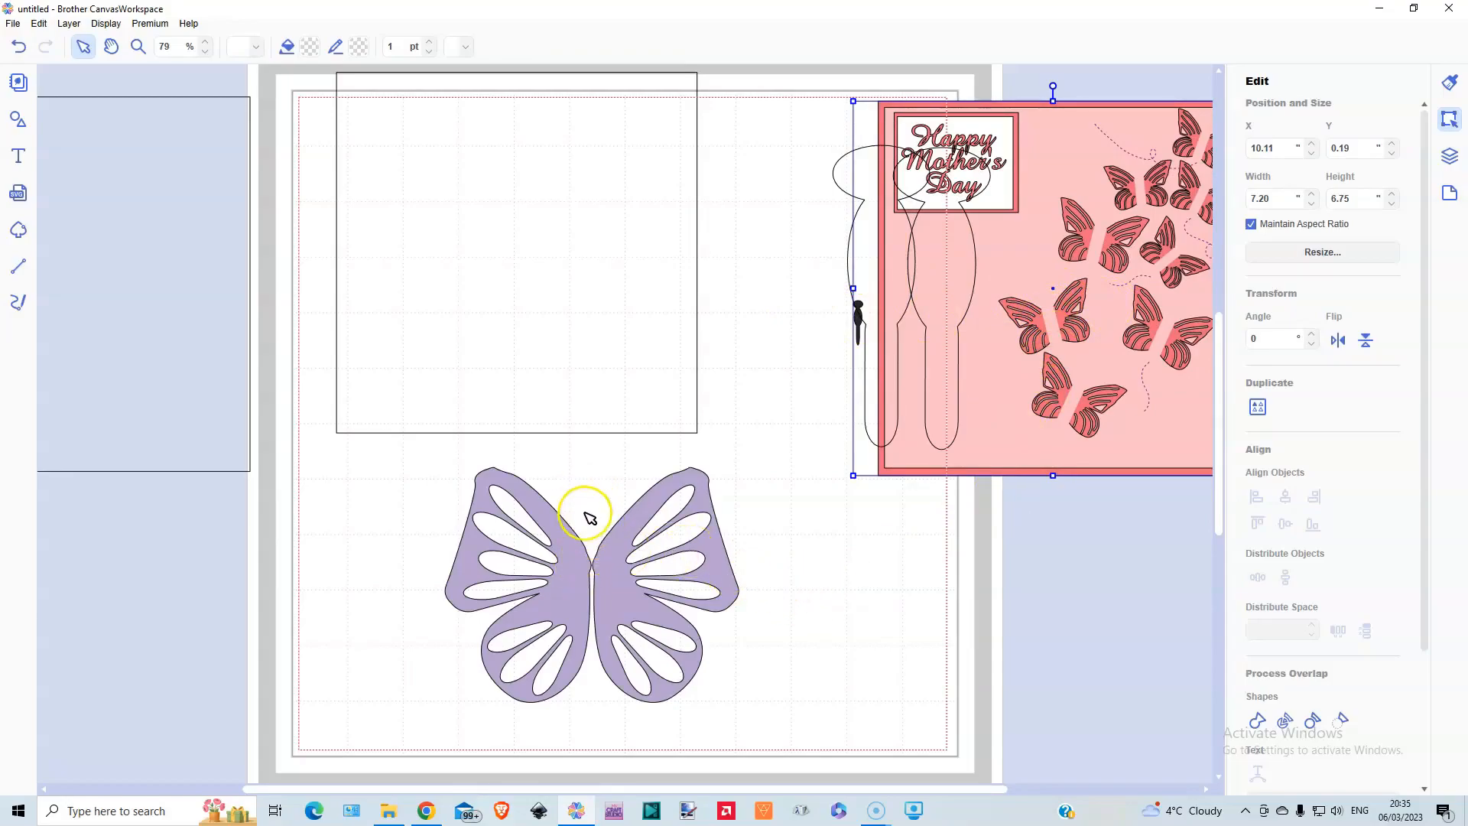
- Add a rectangle and reshape it into an upright strip about 0.21 × 4.94 in over the seam between the wings
{"action": "left_click", "coordinate": [17, 120]}
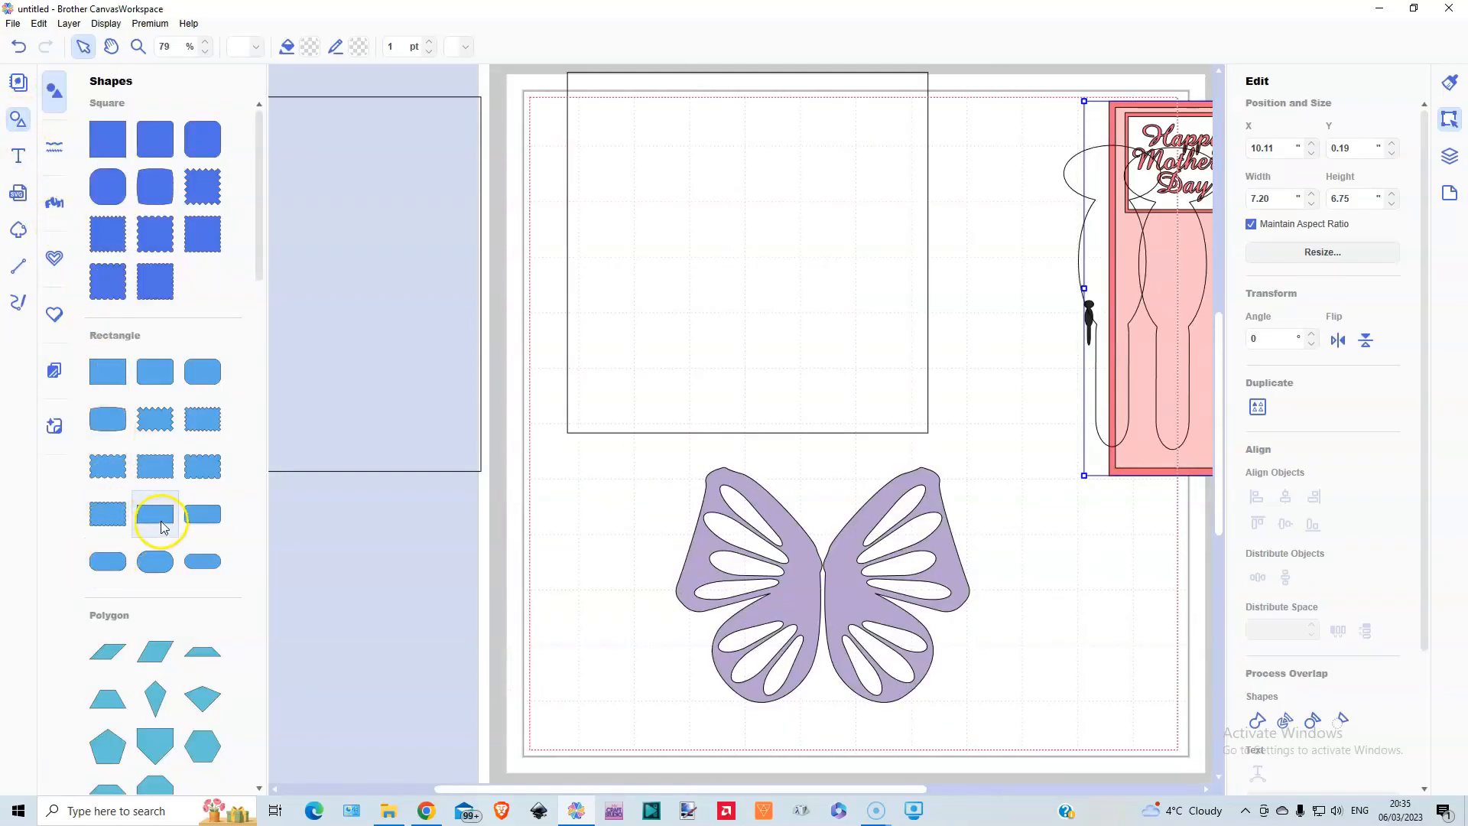
{"action": "left_click", "coordinate": [17, 120]}
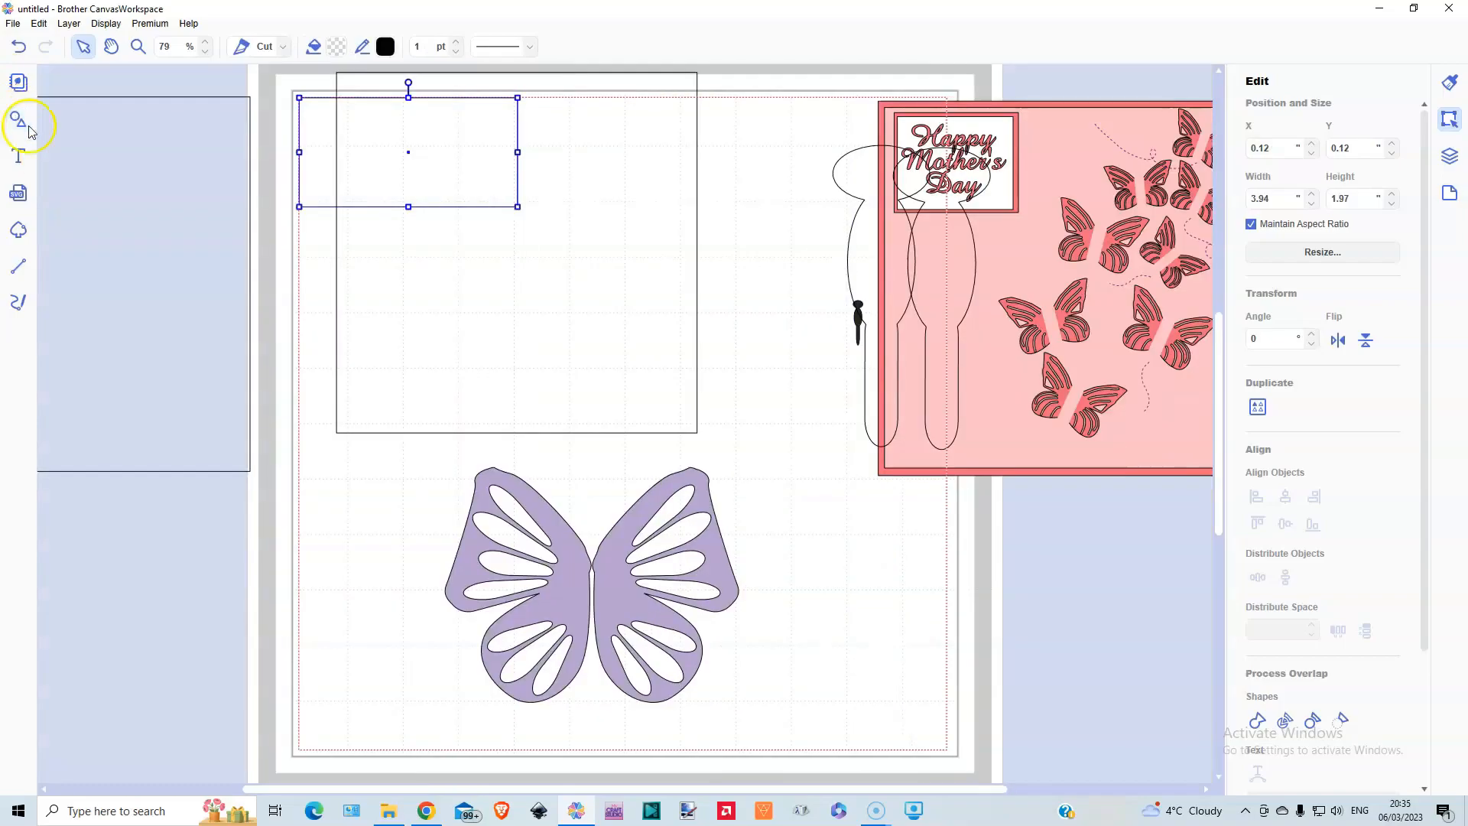
{"action": "left_click_drag", "start_coordinate": [401, 149], "coordinate": [580, 410]}
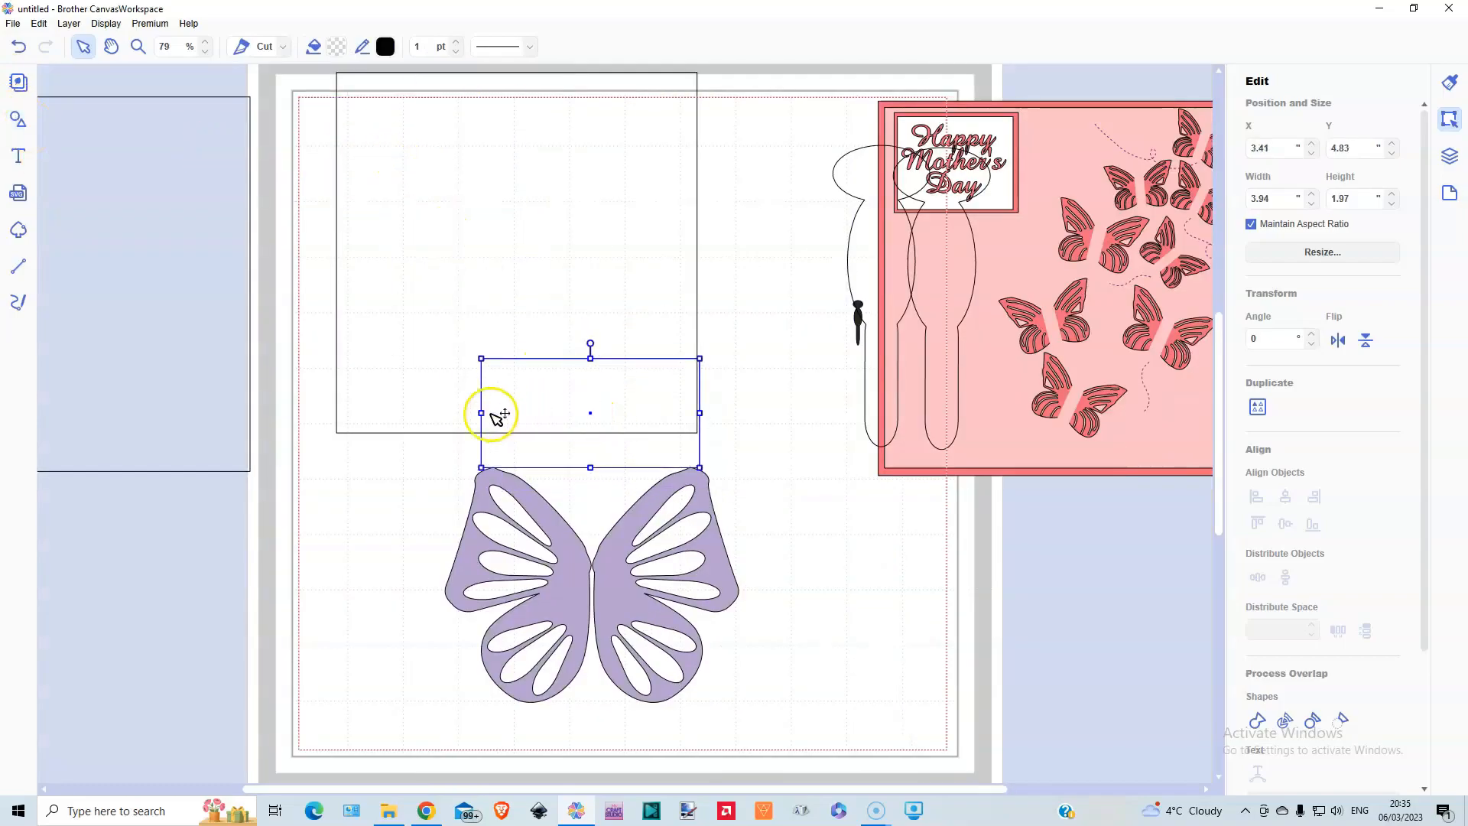
{"action": "left_click_drag", "start_coordinate": [479, 412], "coordinate": [694, 631]}
{"action": "left_click_drag", "start_coordinate": [699, 451], "coordinate": [588, 617]}
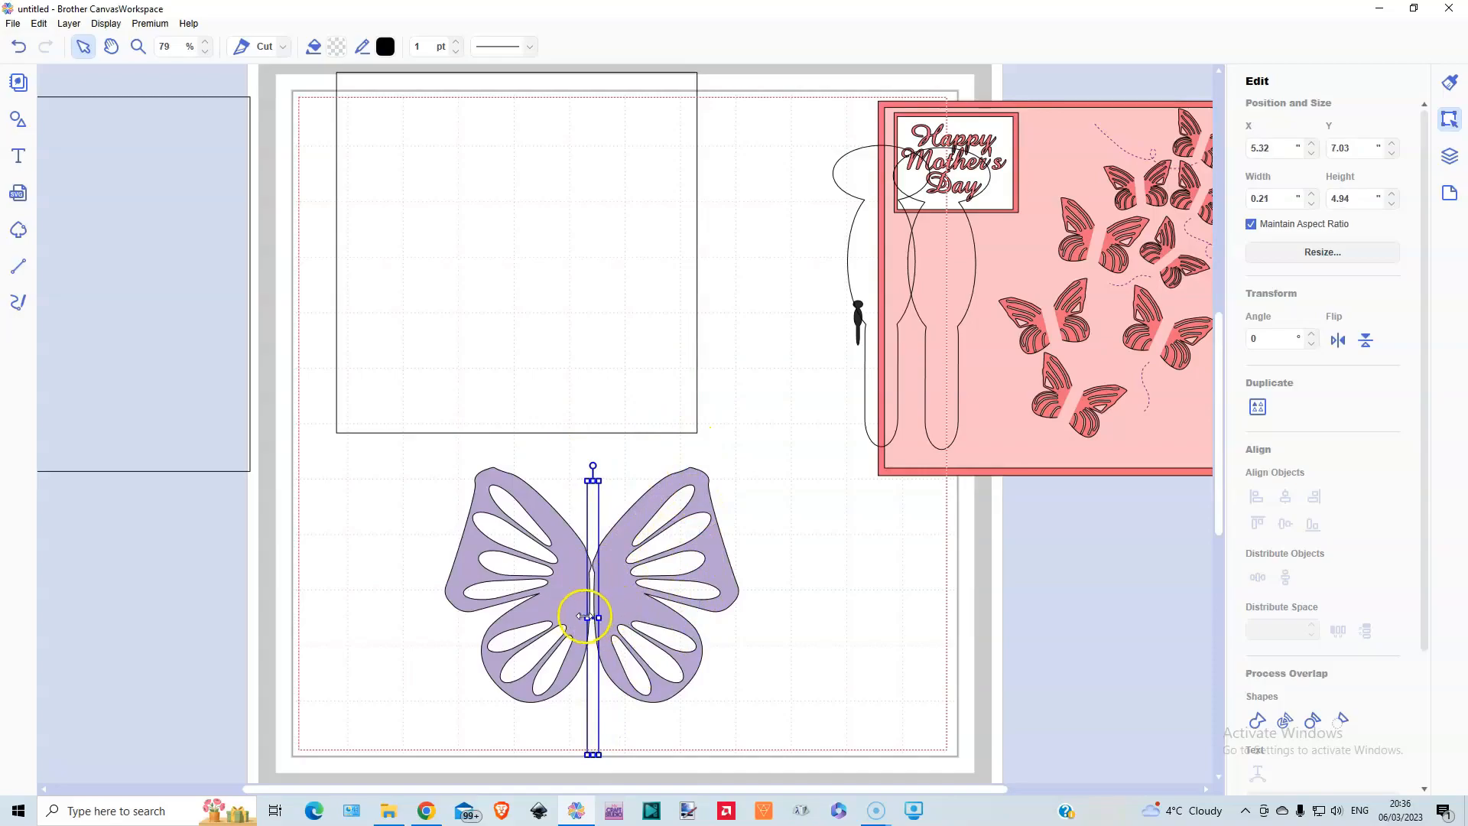
- Nudge the right wing slightly left to X 5.38 in so it overlaps the left wing
{"action": "left_click", "coordinate": [631, 566]}
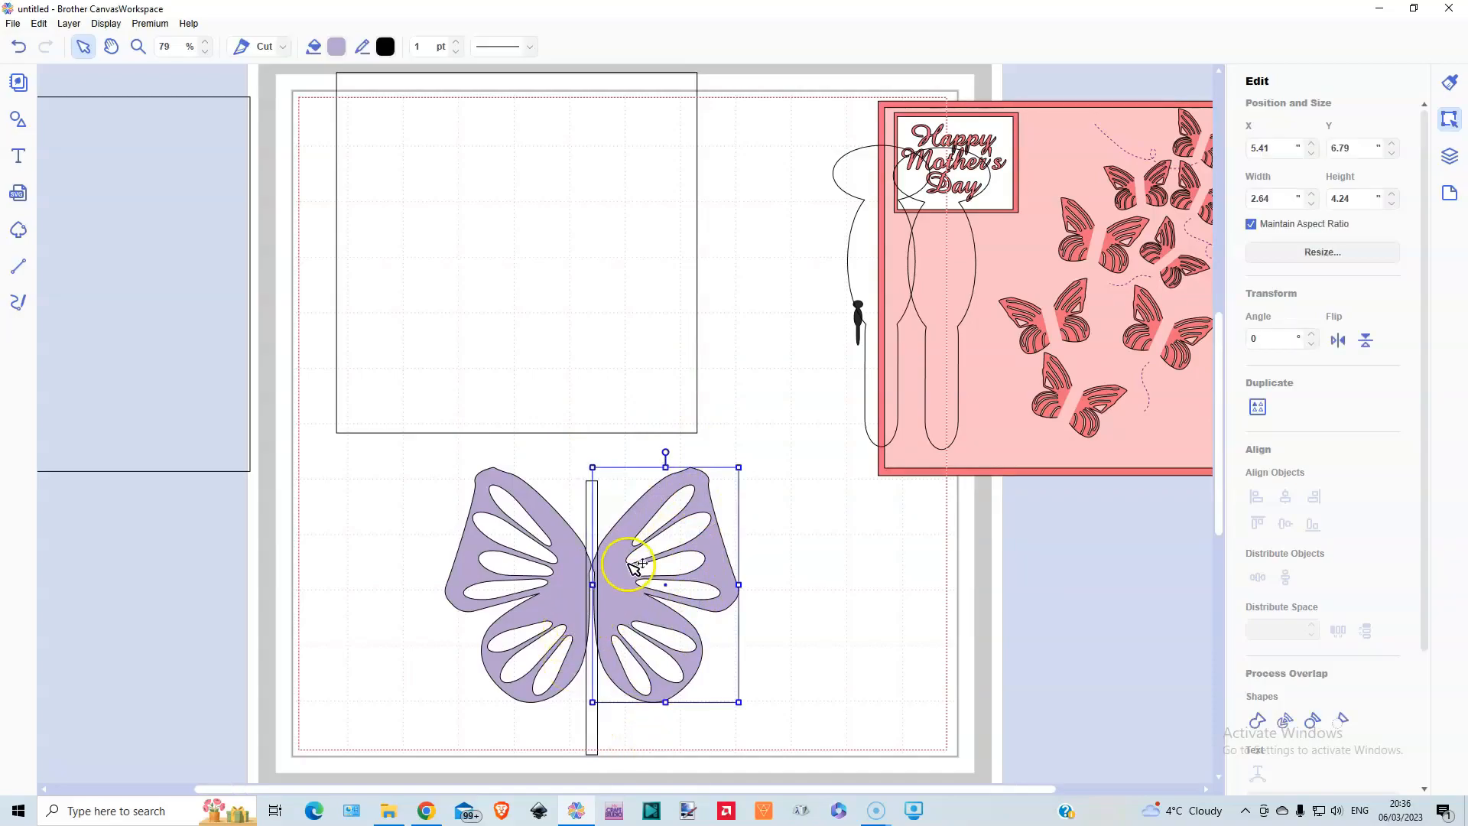
{"action": "key", "text": "Left"}
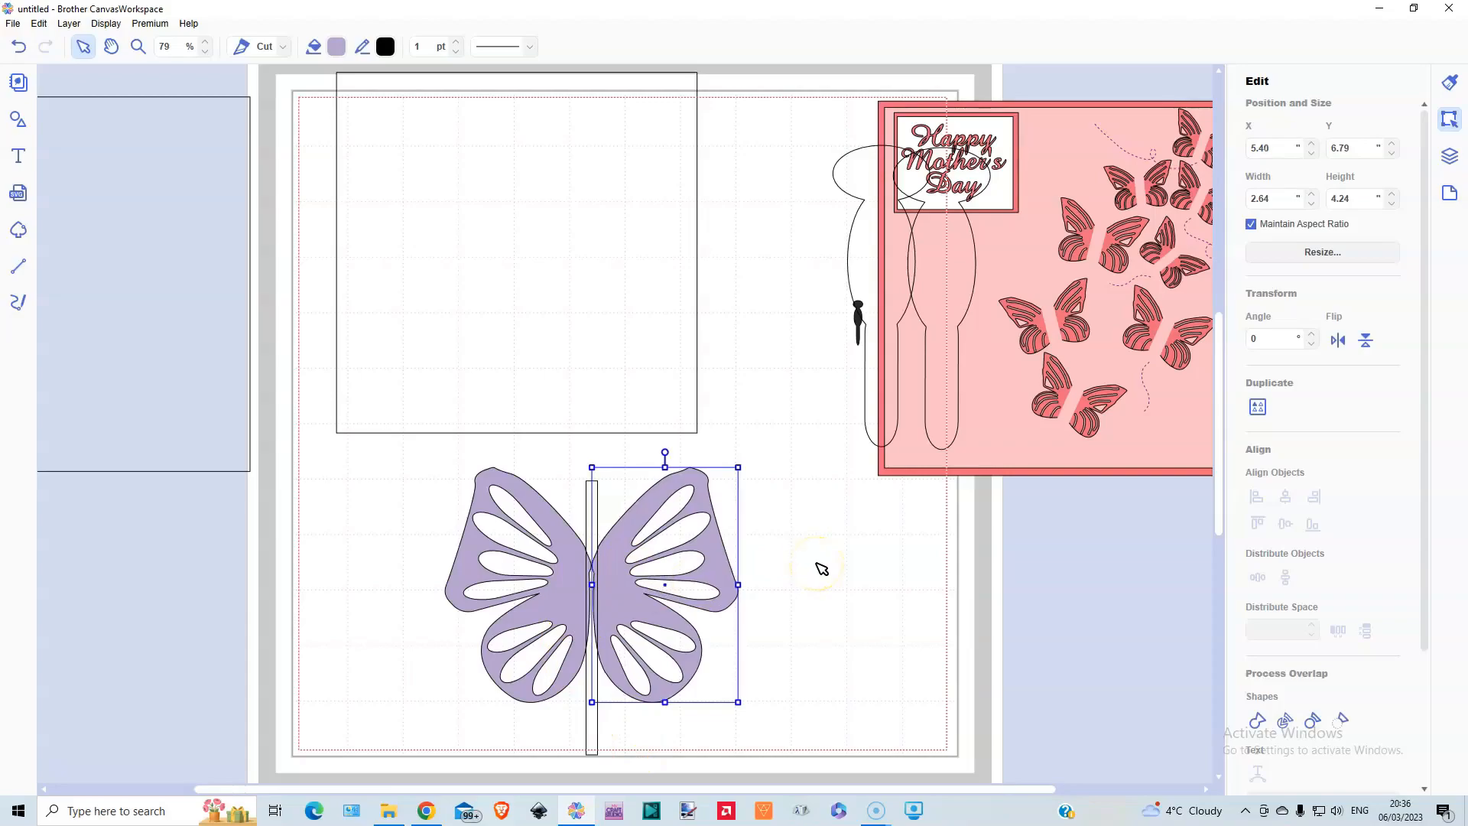
{"action": "key", "text": "Left"}
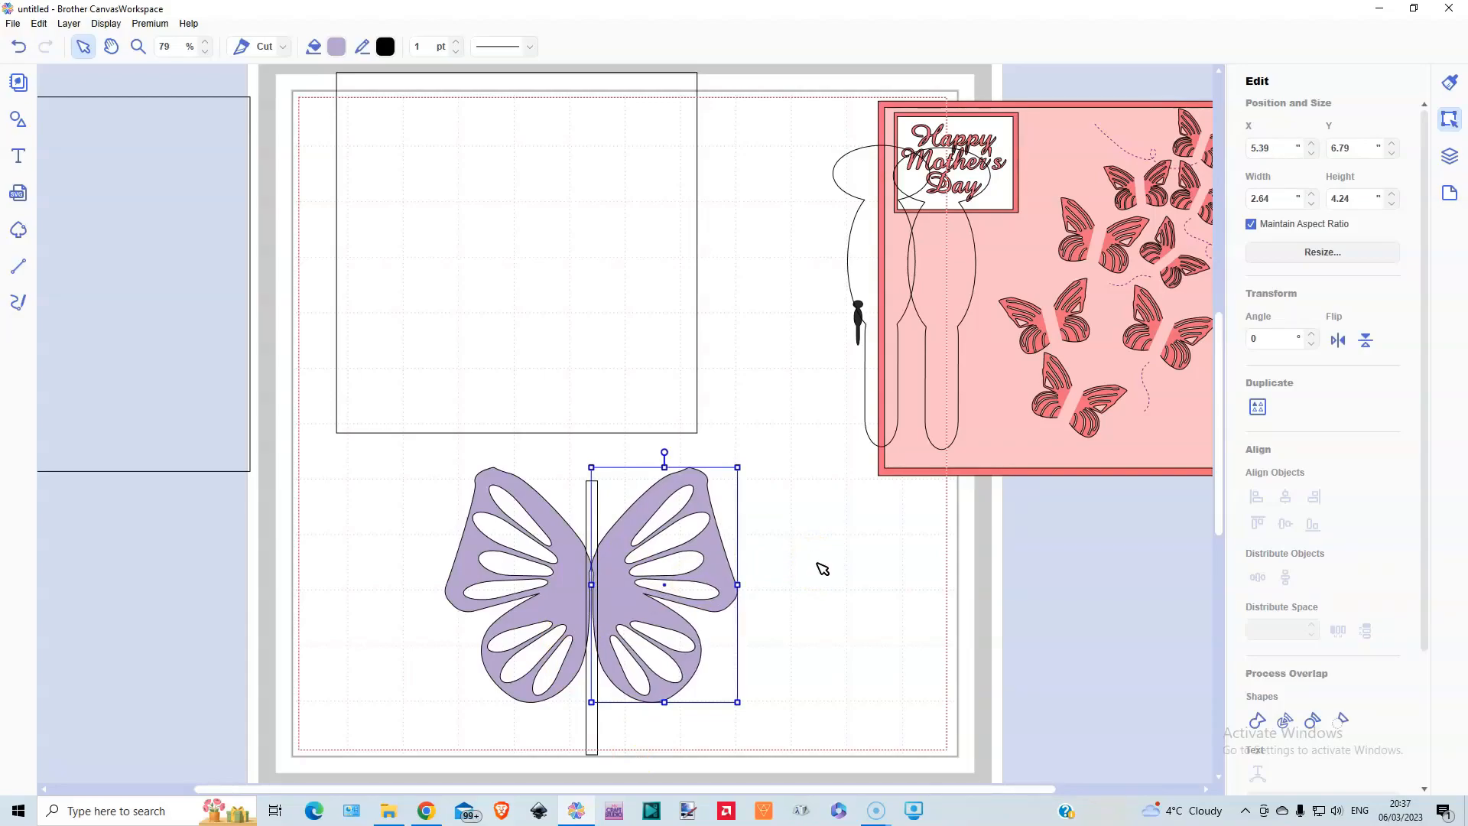
{"action": "key", "text": "Left"}
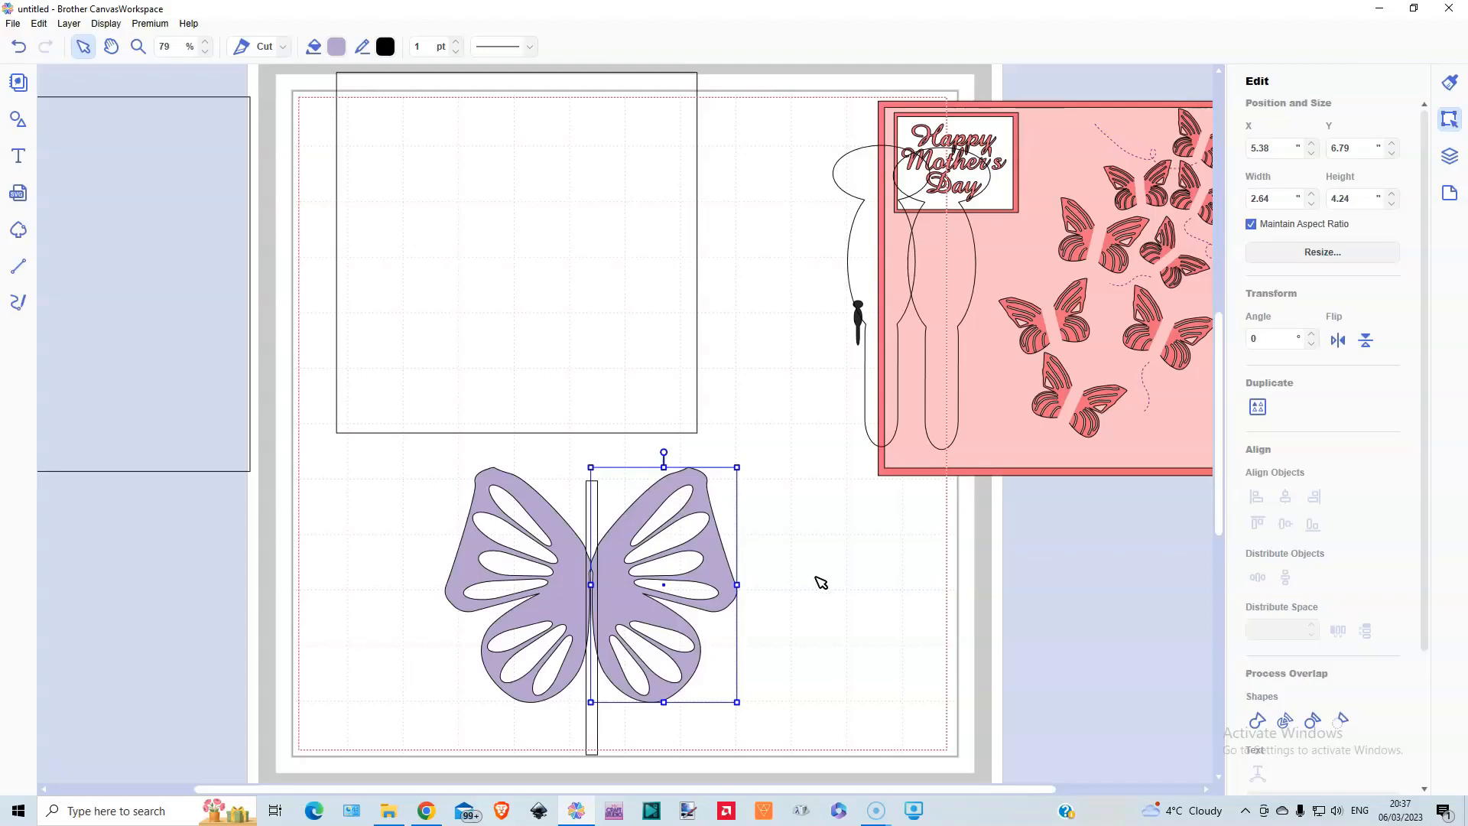
{"action": "left_click", "coordinate": [820, 595]}
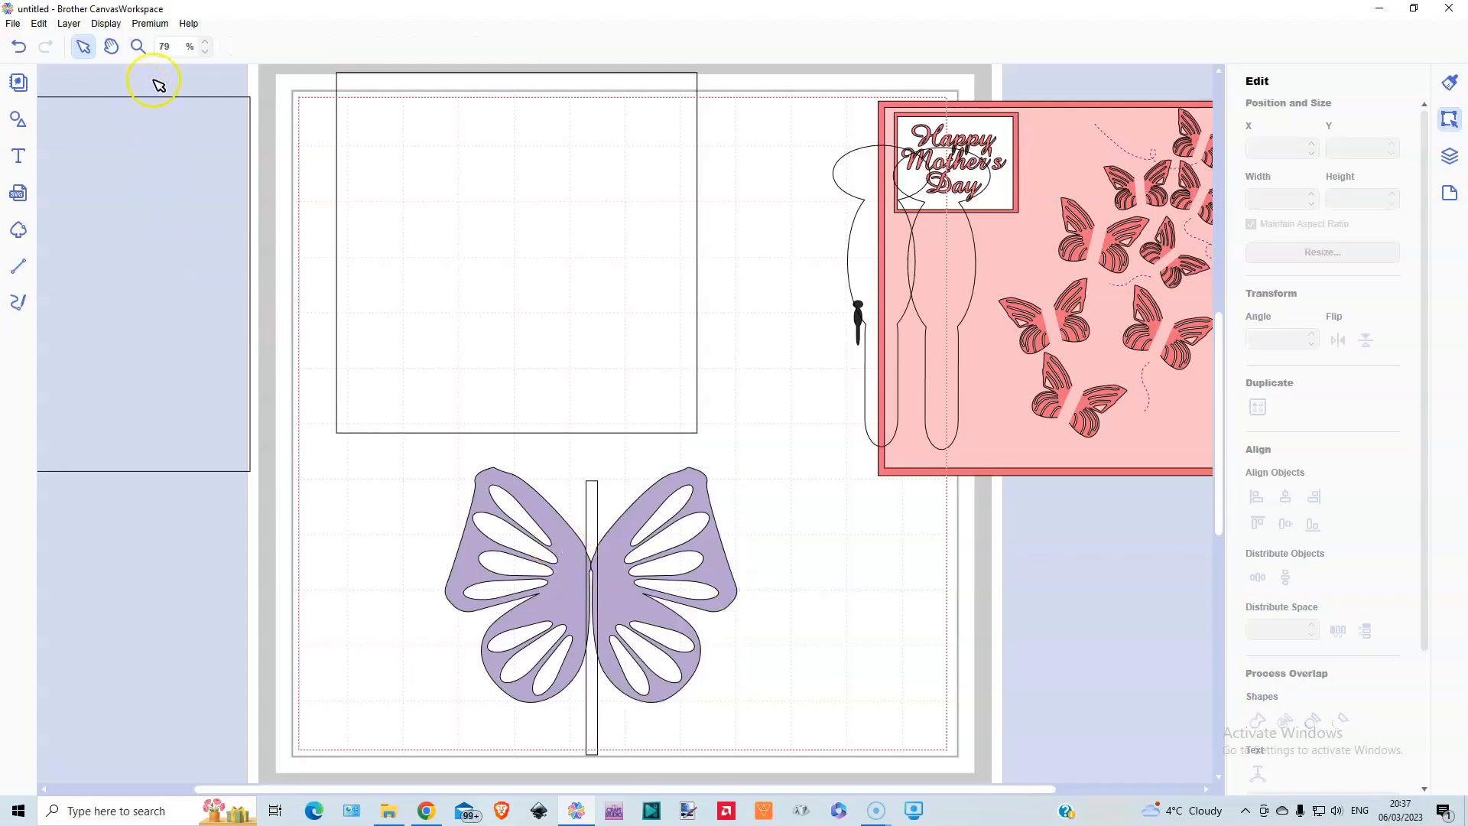
- Weld the two overlapping wings into one shape
{"action": "left_click_drag", "start_coordinate": [540, 482], "coordinate": [682, 675]}
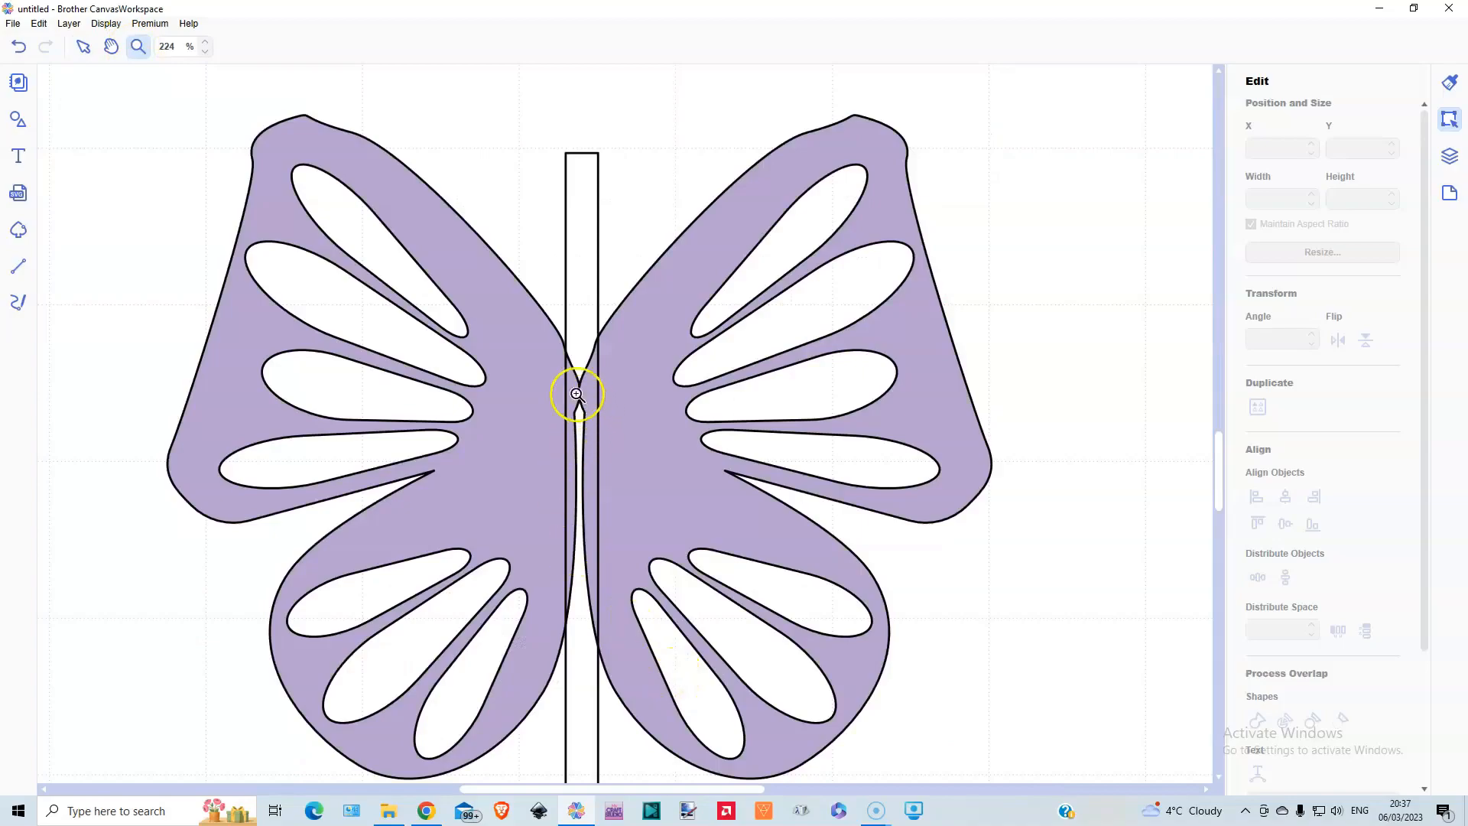
{"action": "left_click", "coordinate": [83, 49]}
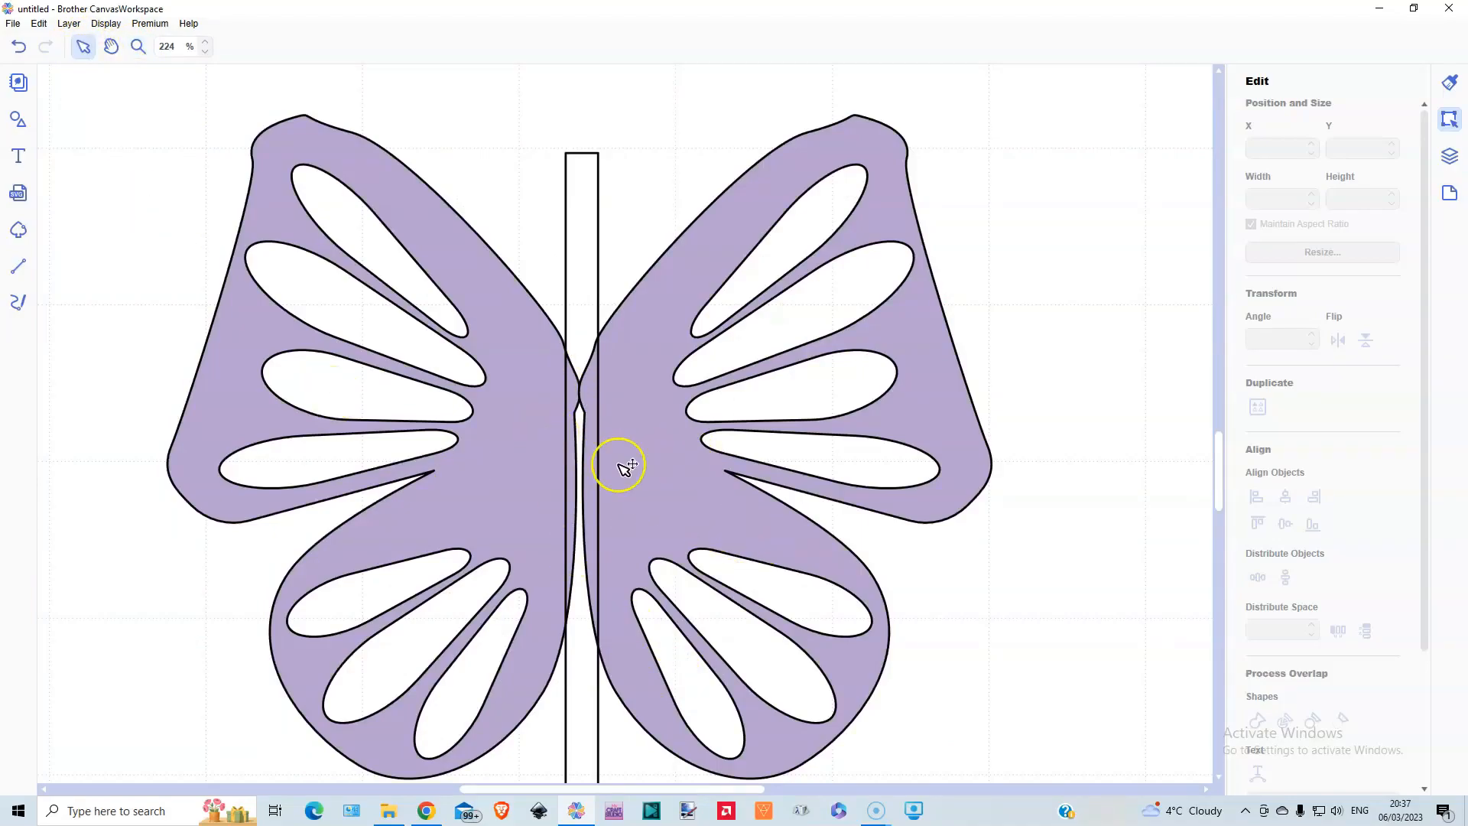
{"action": "left_click", "coordinate": [491, 406]}
{"action": "left_click", "coordinate": [658, 419], "text": "shift"}
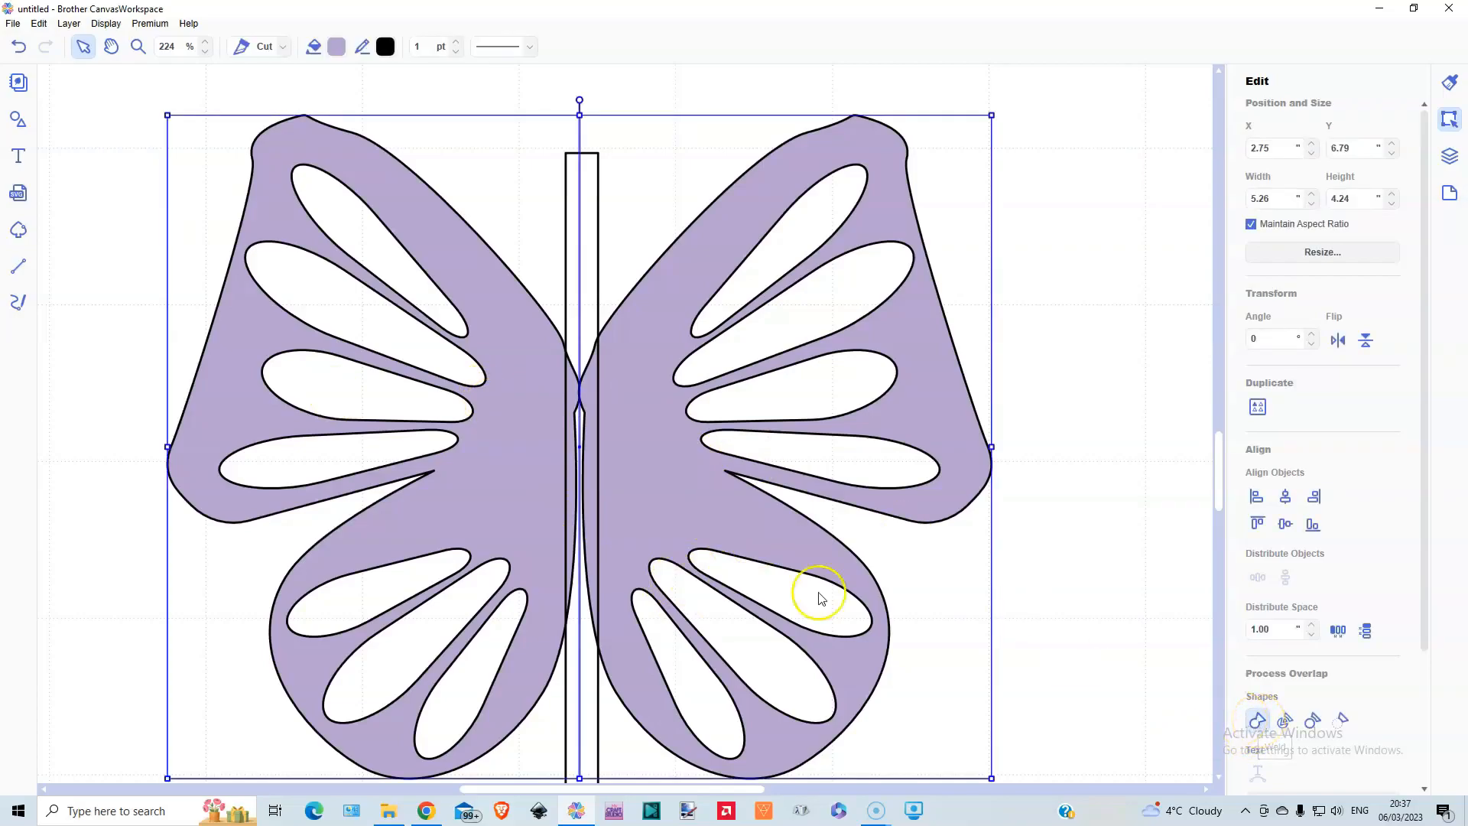
- Bring the narrow strip between the wings to the front
{"action": "left_click", "coordinate": [584, 242]}
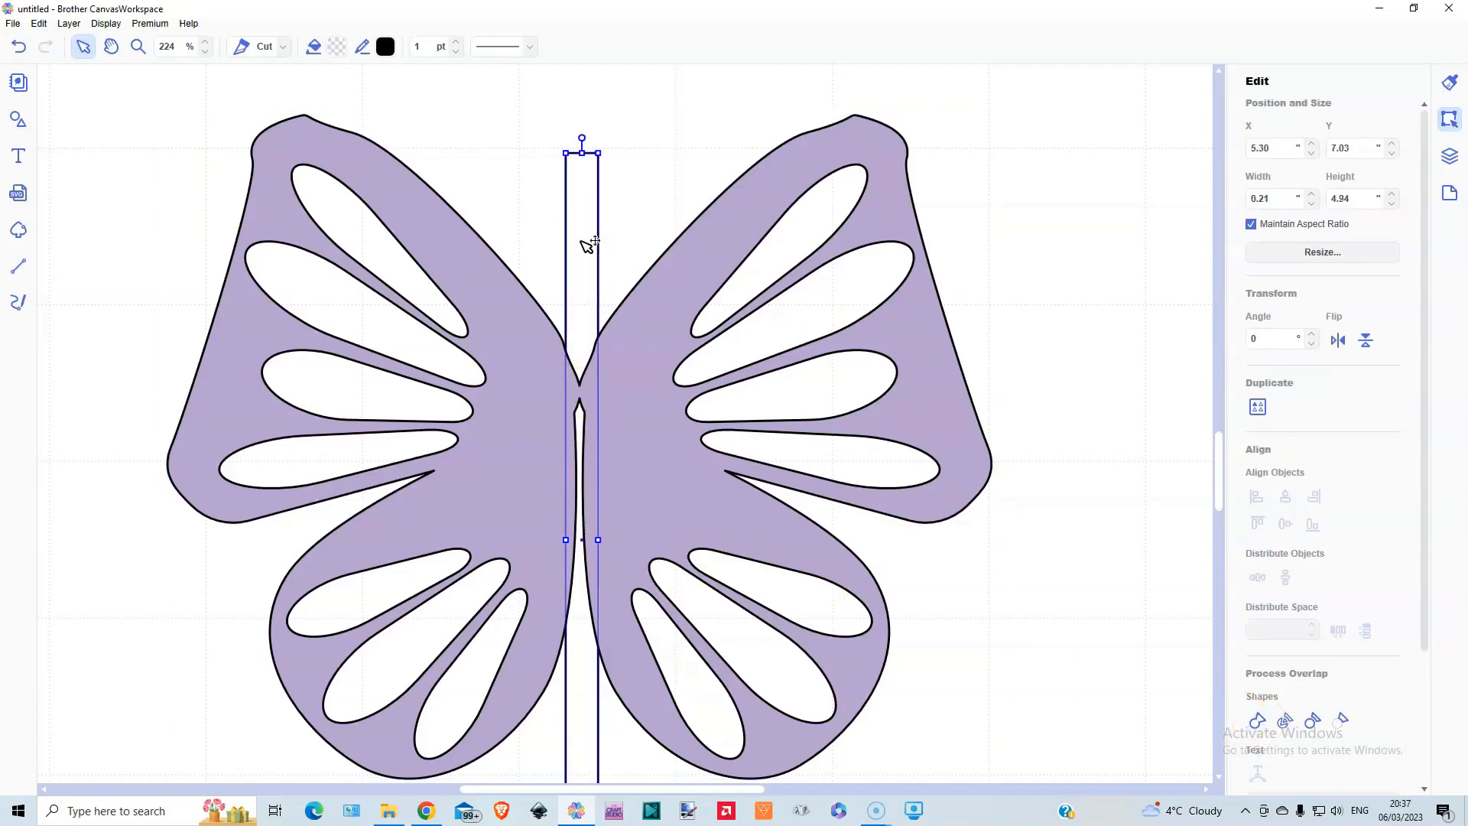
{"action": "right_click", "coordinate": [582, 241]}
{"action": "mouse_move", "coordinate": [652, 440]}
{"action": "left_click", "coordinate": [770, 441]}
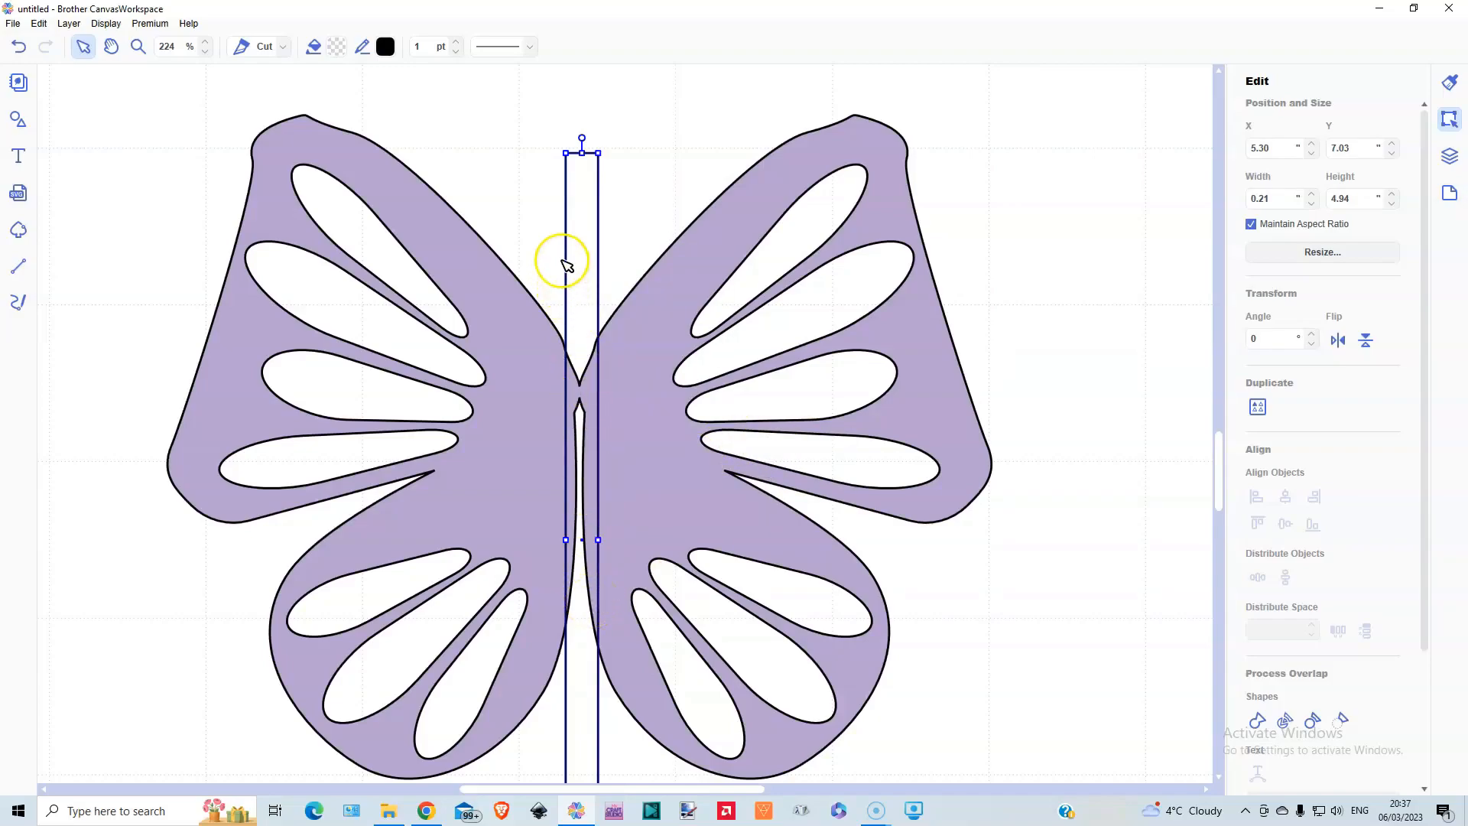
- Centre the strip horizontally on the welded wings and subtract it from them
{"action": "left_click", "coordinate": [443, 165]}
{"action": "left_click_drag", "start_coordinate": [642, 423], "coordinate": [773, 567]}
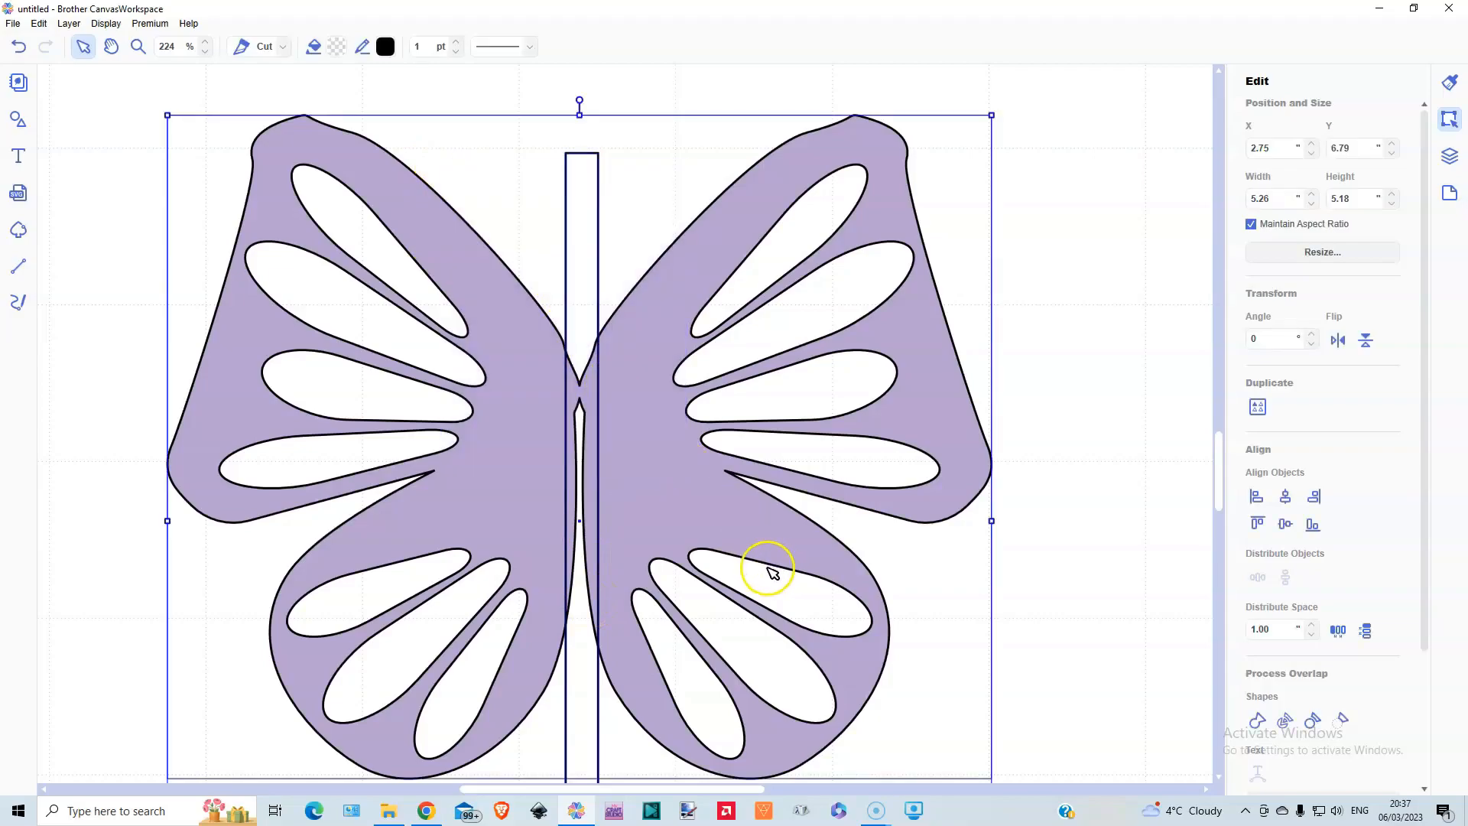
{"action": "left_click", "coordinate": [1285, 497]}
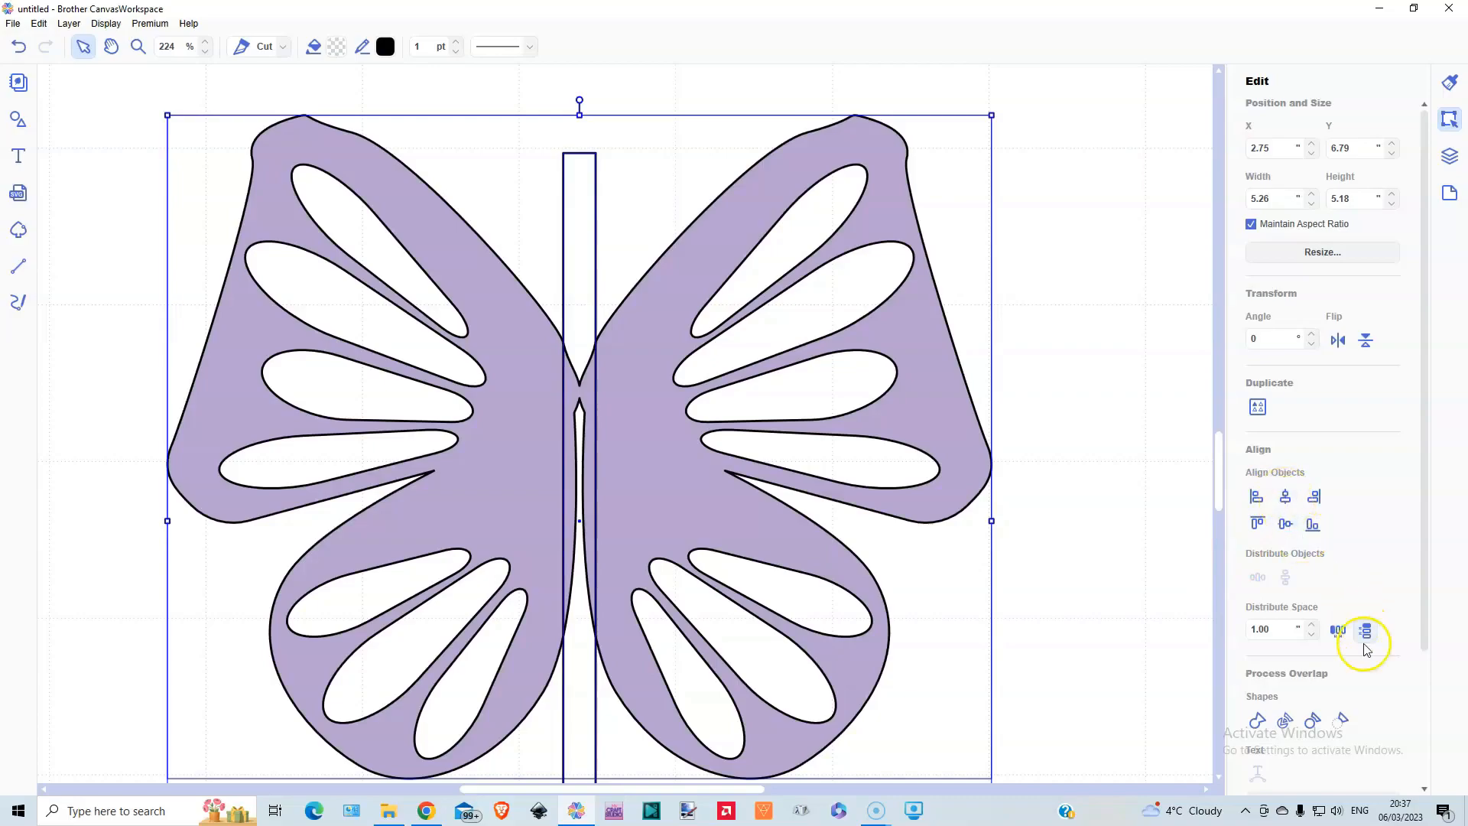
{"action": "left_click", "coordinate": [1342, 722]}
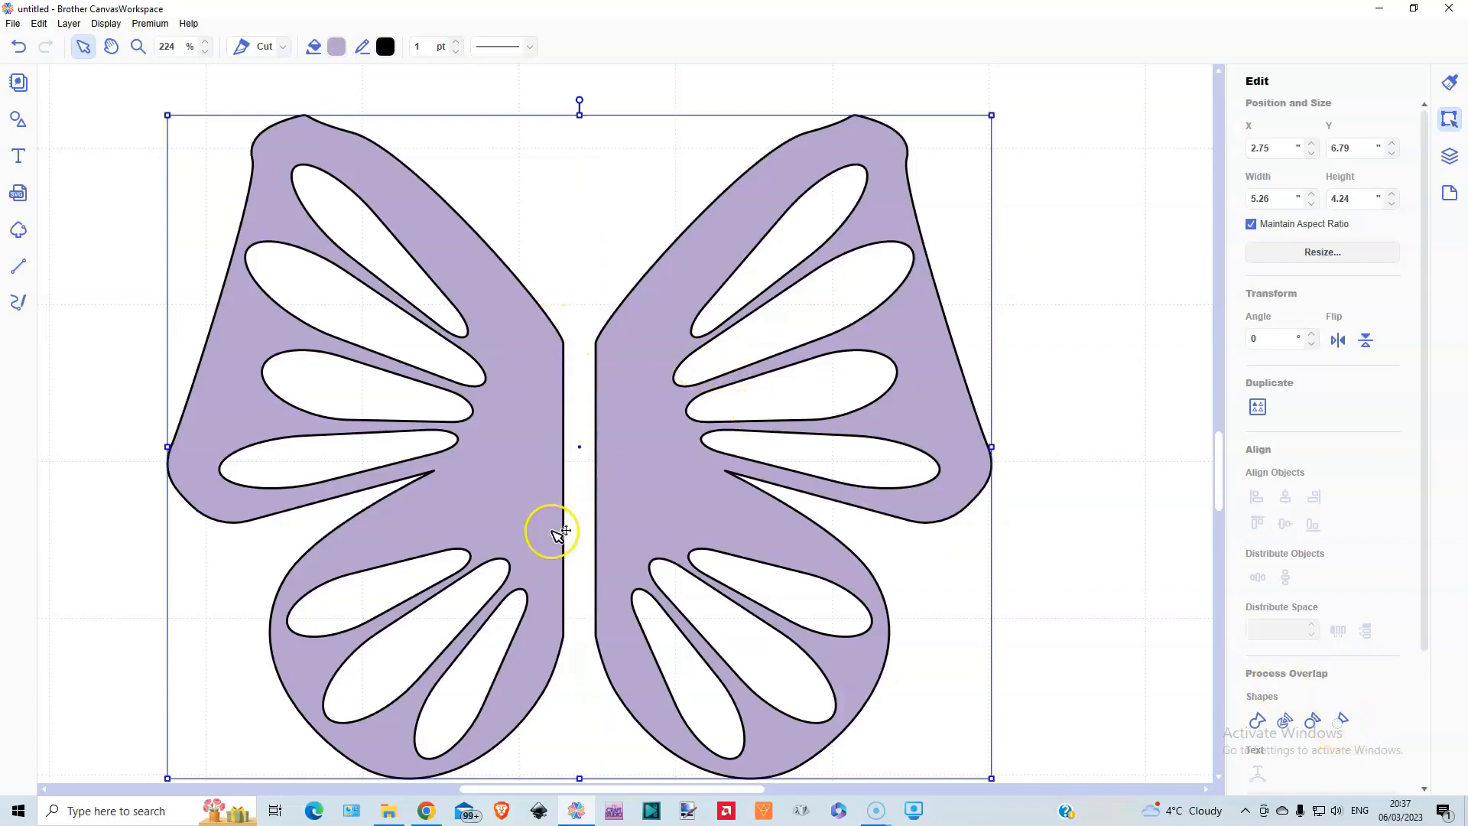
- Edit the wings' path with control points hidden and open it along the straight inner edge of each wing
{"action": "double_click", "coordinate": [494, 455]}
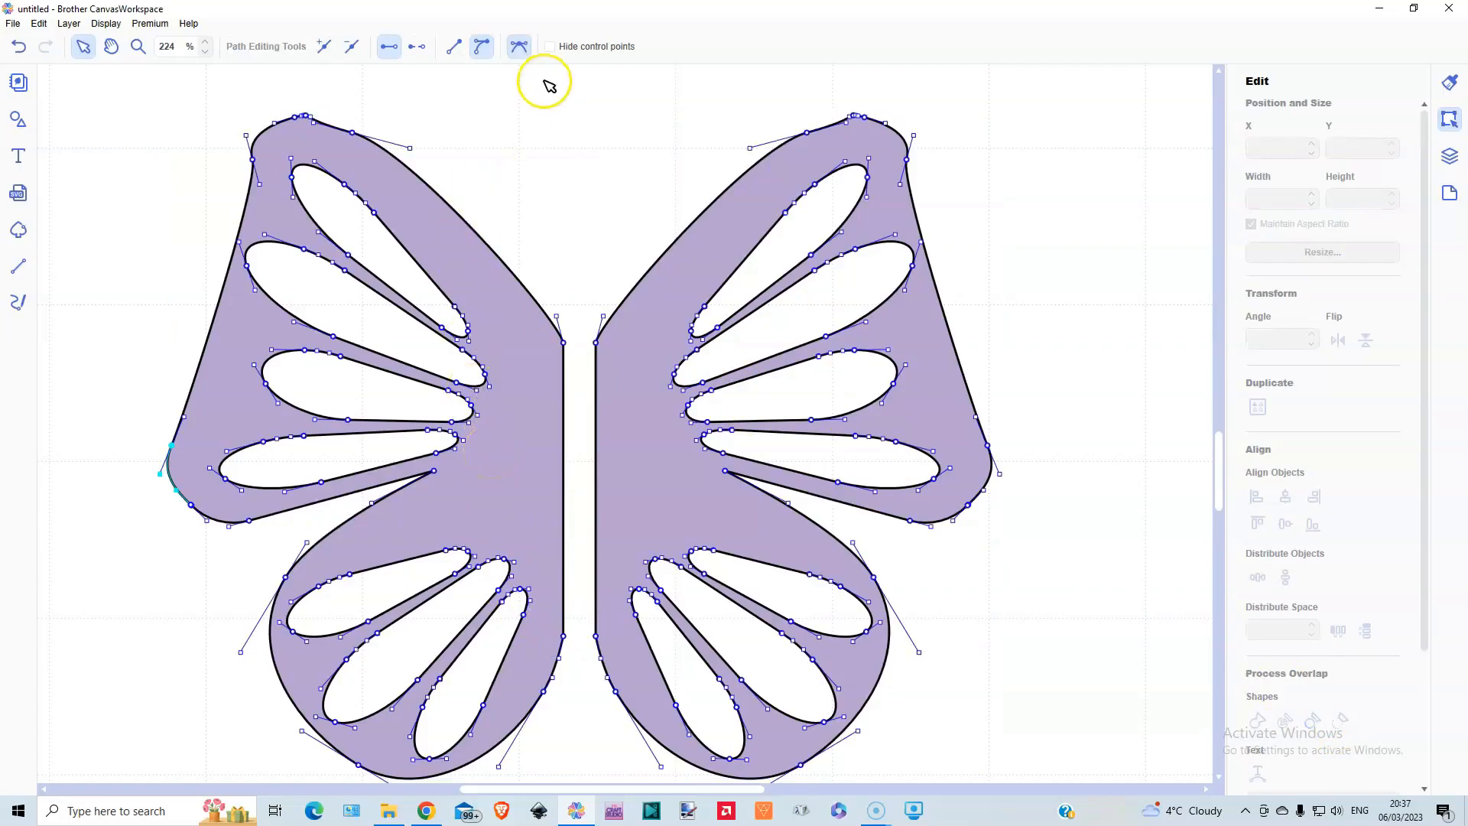
{"action": "left_click", "coordinate": [551, 47]}
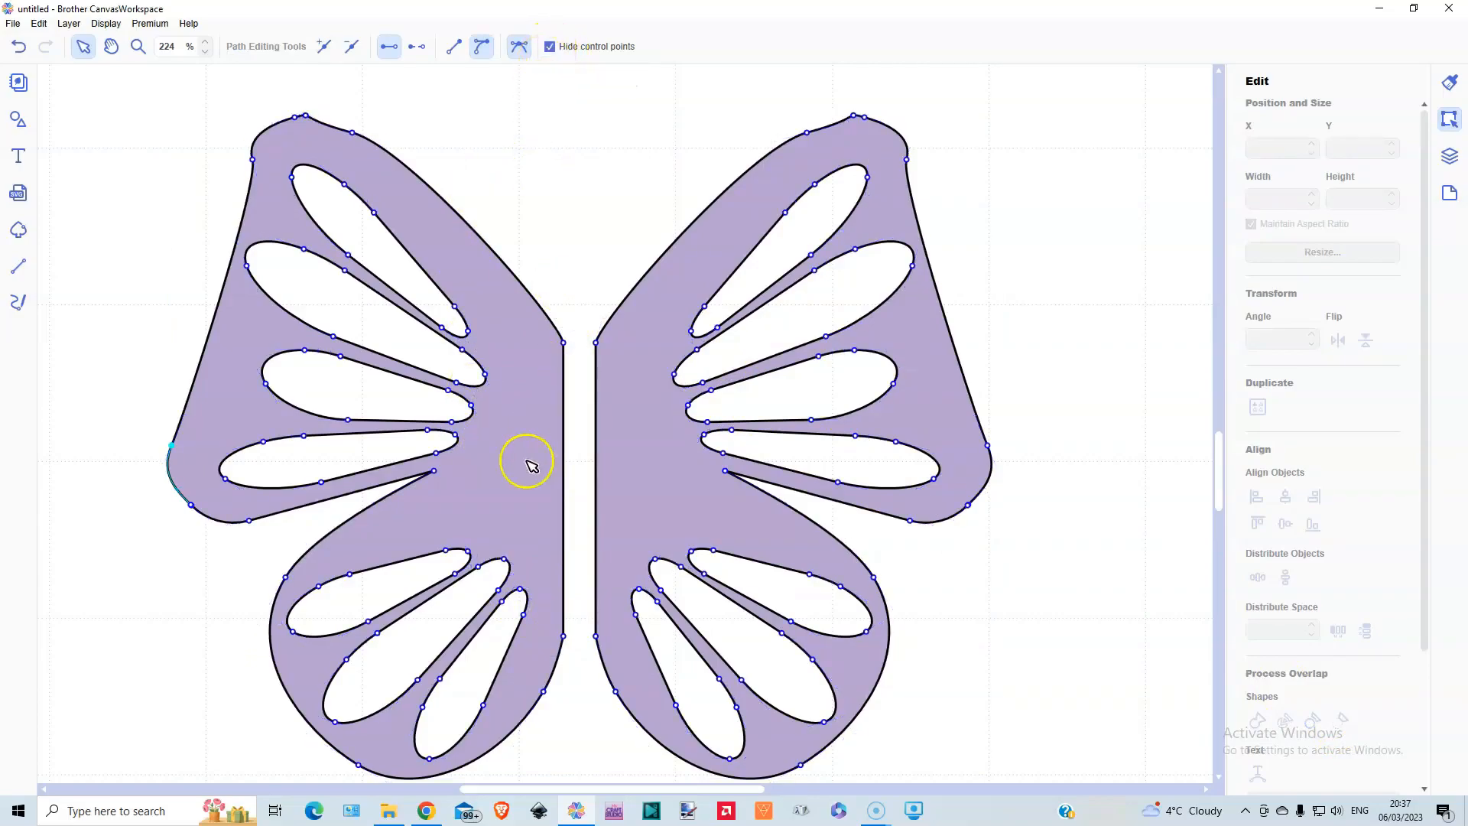
{"action": "left_click", "coordinate": [568, 635]}
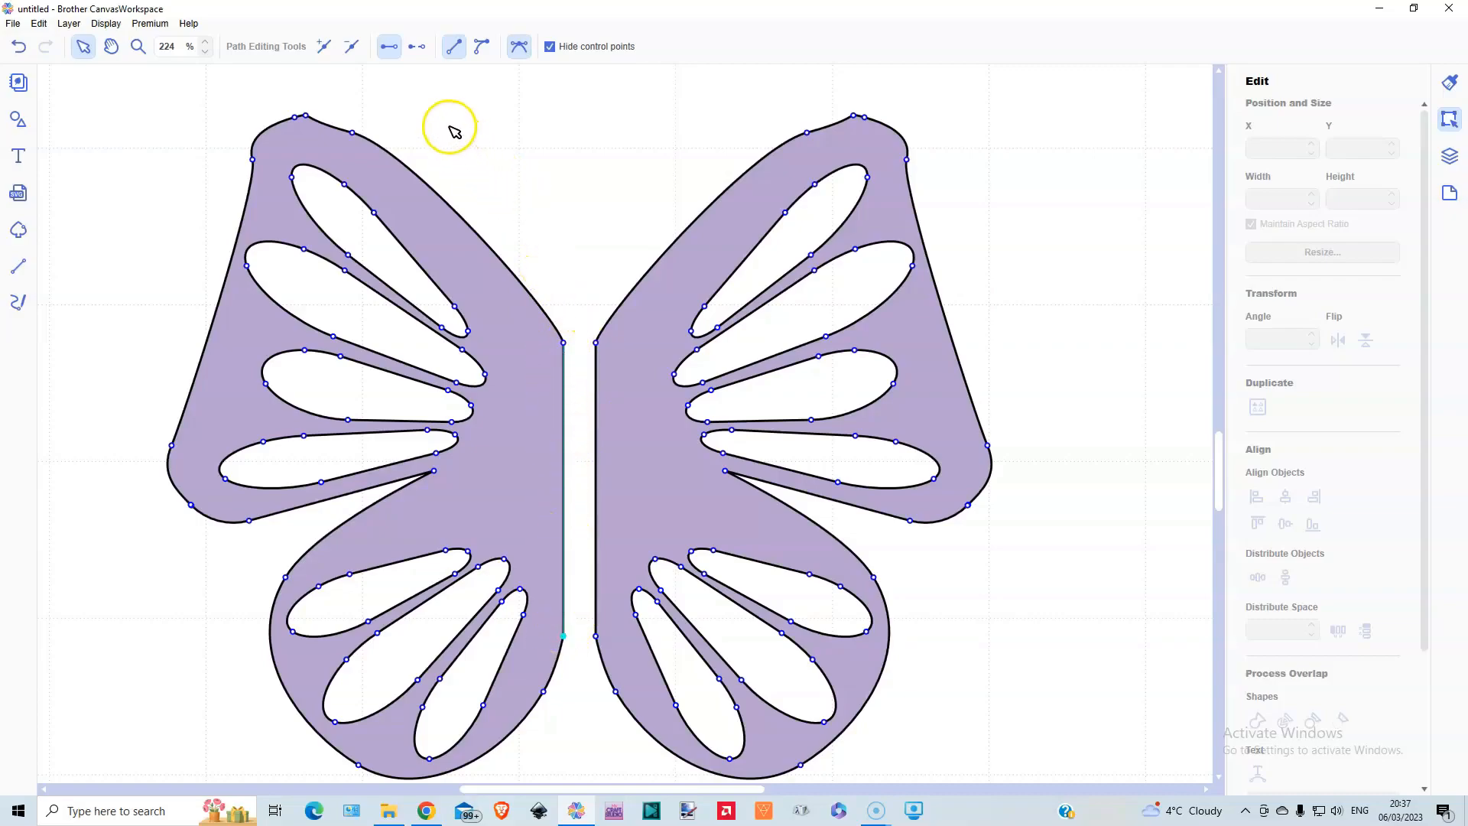
{"action": "left_click", "coordinate": [417, 49]}
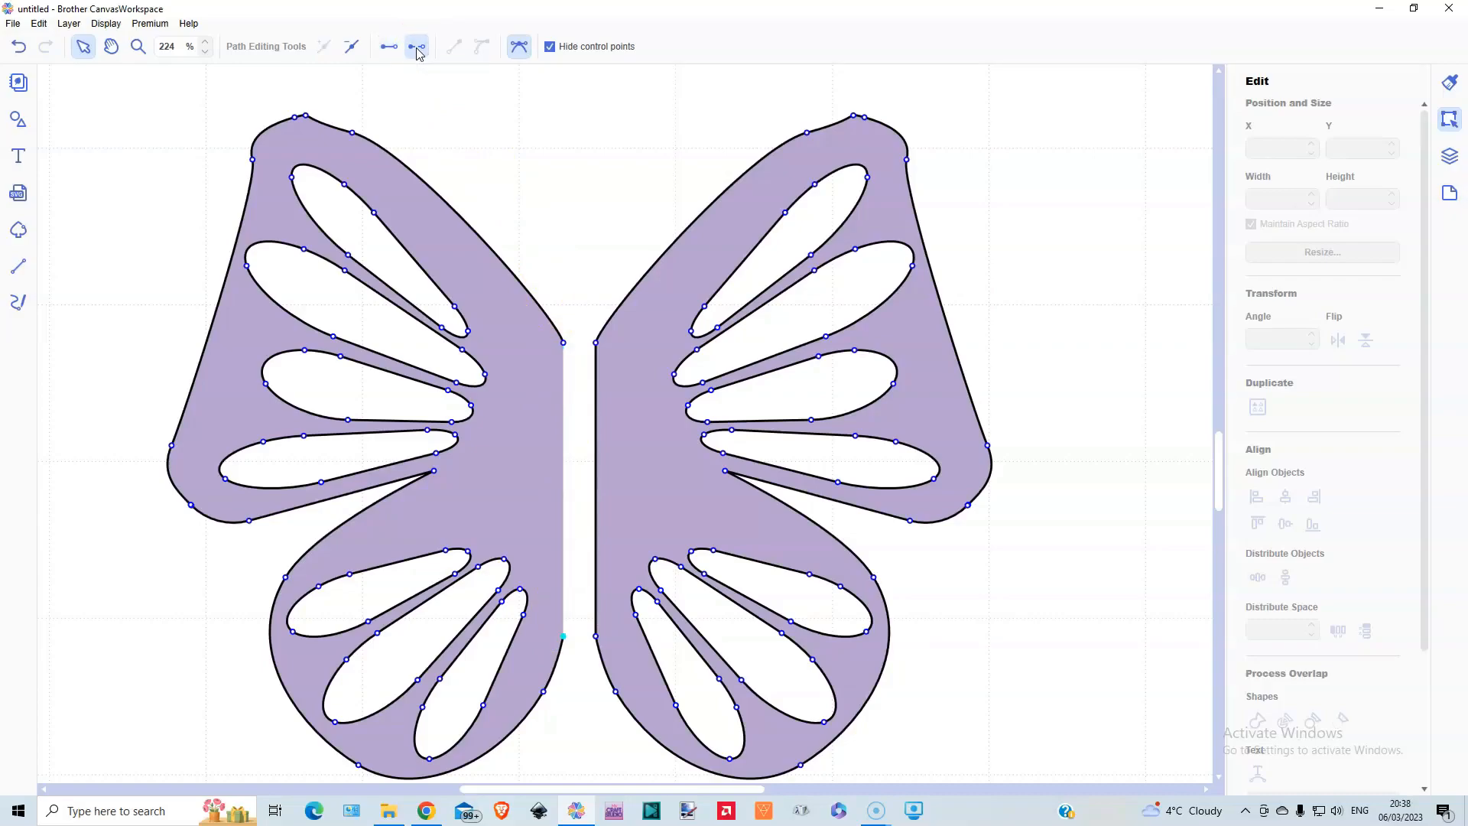
{"action": "left_click", "coordinate": [595, 344]}
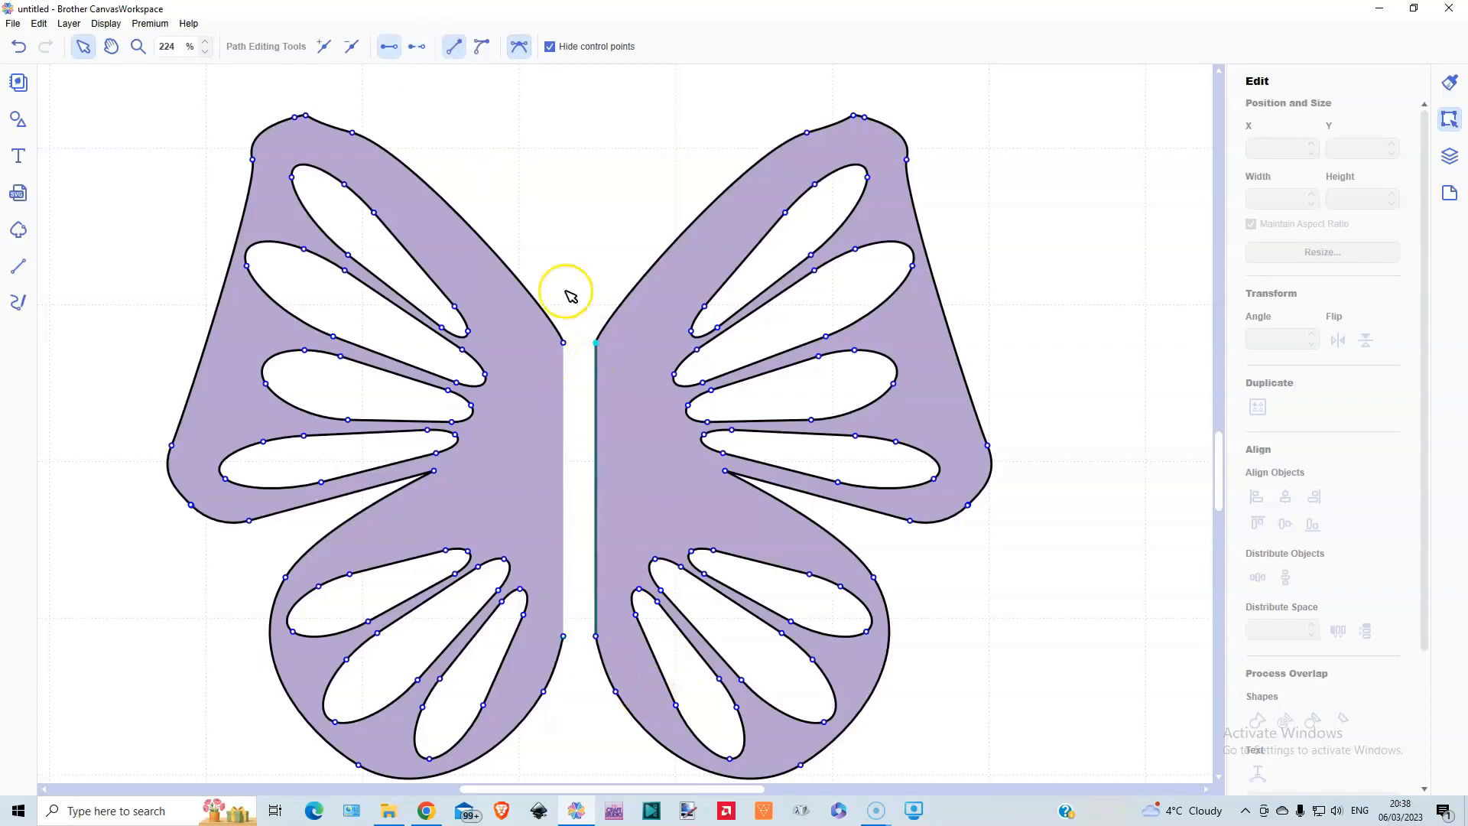
{"action": "left_click", "coordinate": [417, 47]}
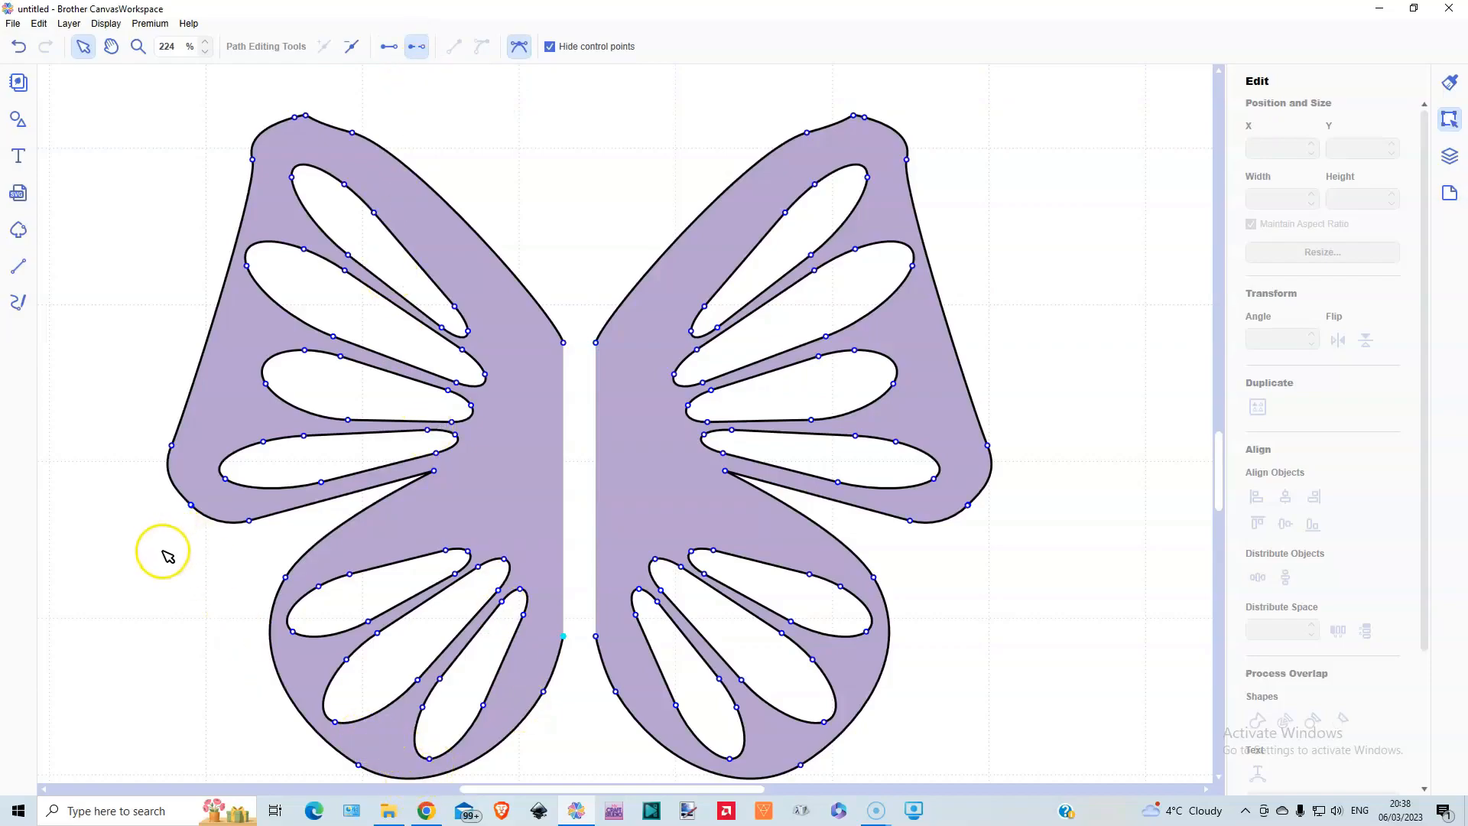
{"action": "left_click", "coordinate": [143, 582]}
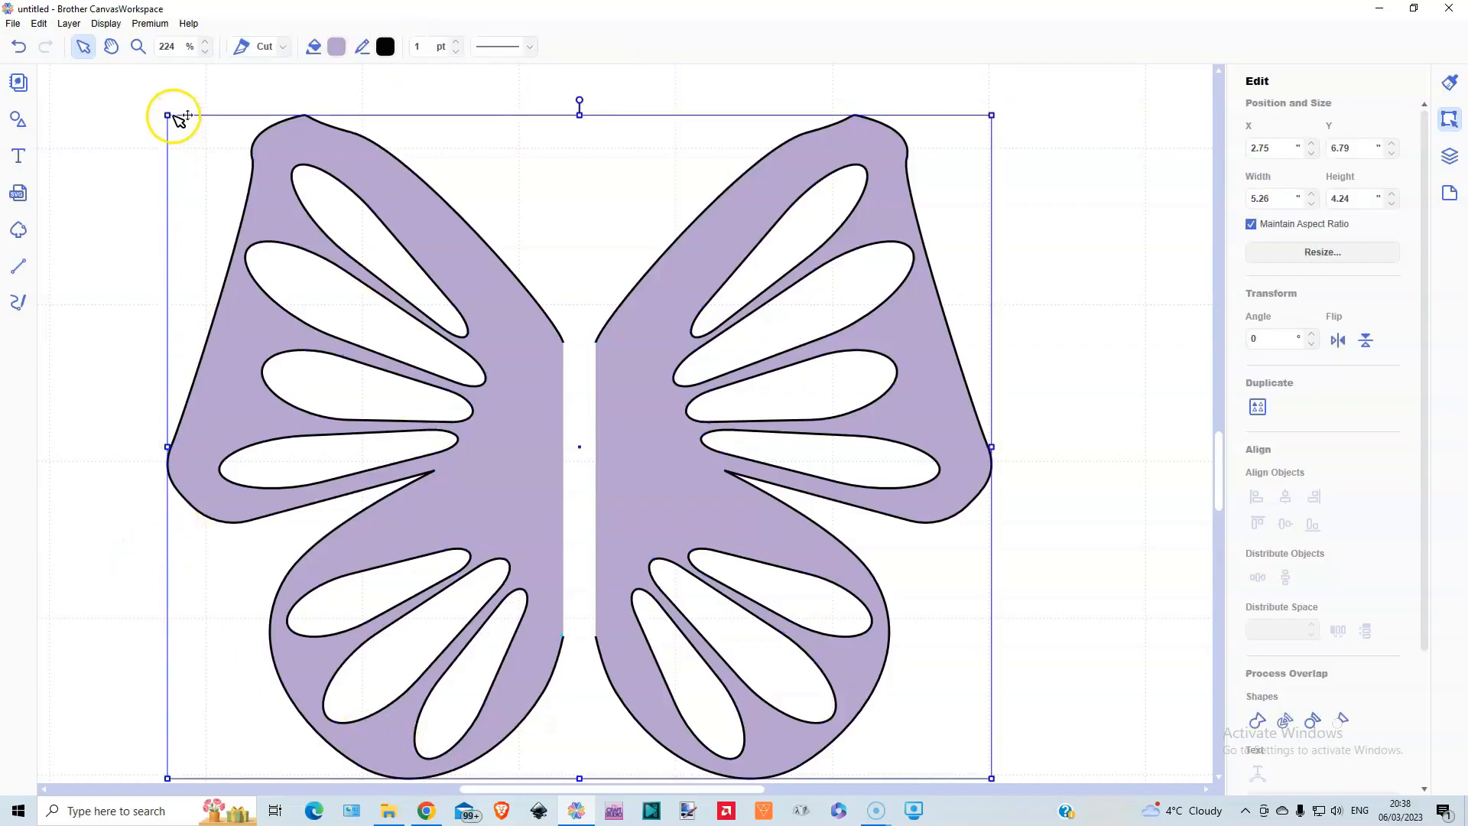
- Shrink the wings to about 2.83 × 2.28 in and move them to about X 3.82, Y 7.37 in
{"action": "left_click_drag", "start_coordinate": [167, 114], "coordinate": [549, 483]}
{"action": "left_click_drag", "start_coordinate": [714, 617], "coordinate": [505, 405]}
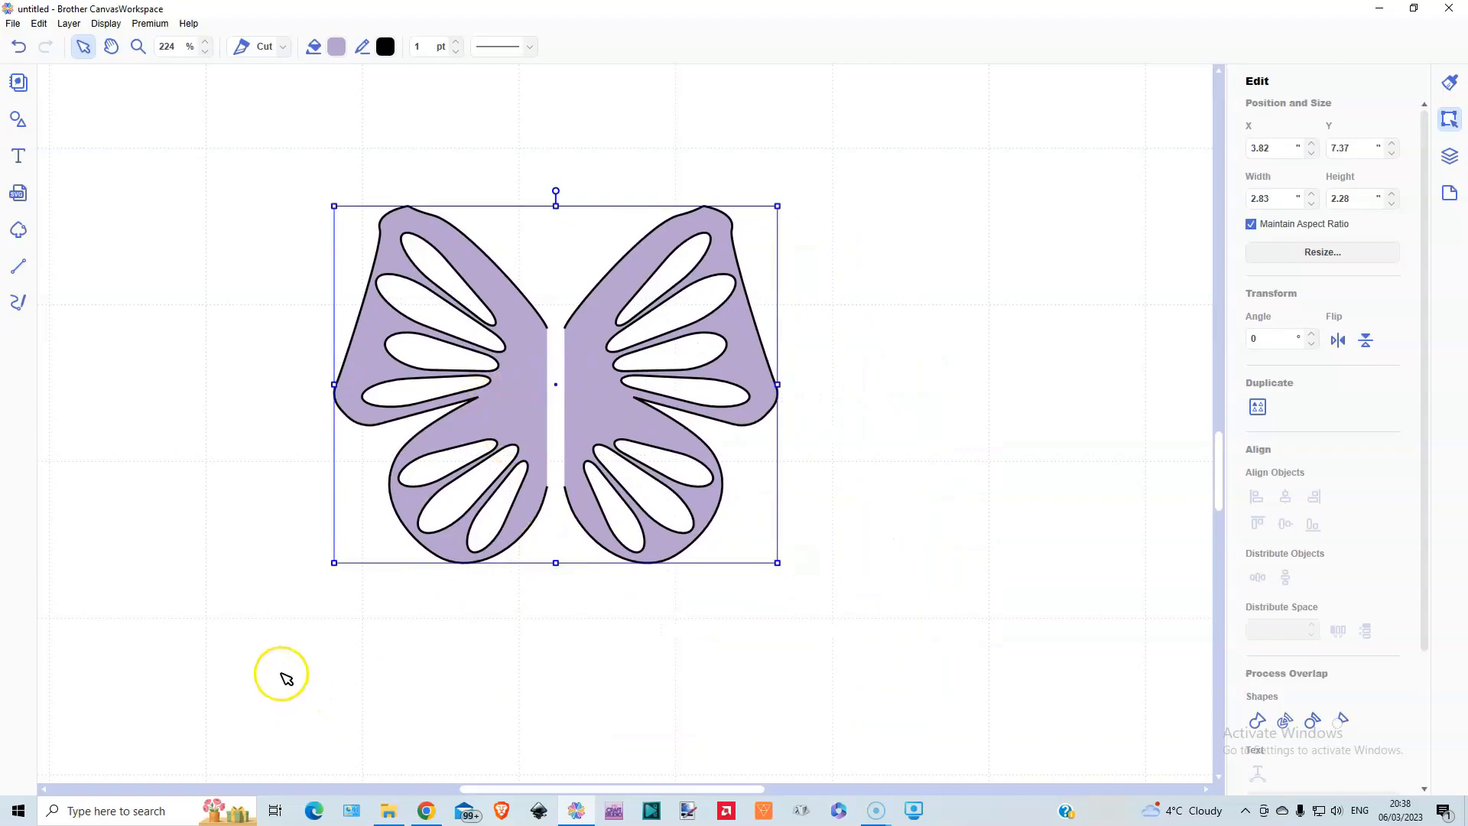
- Move one large body outline off the card down to the wings and shrink it to about 0.56 × 1.75 in
{"action": "left_click", "coordinate": [105, 24]}
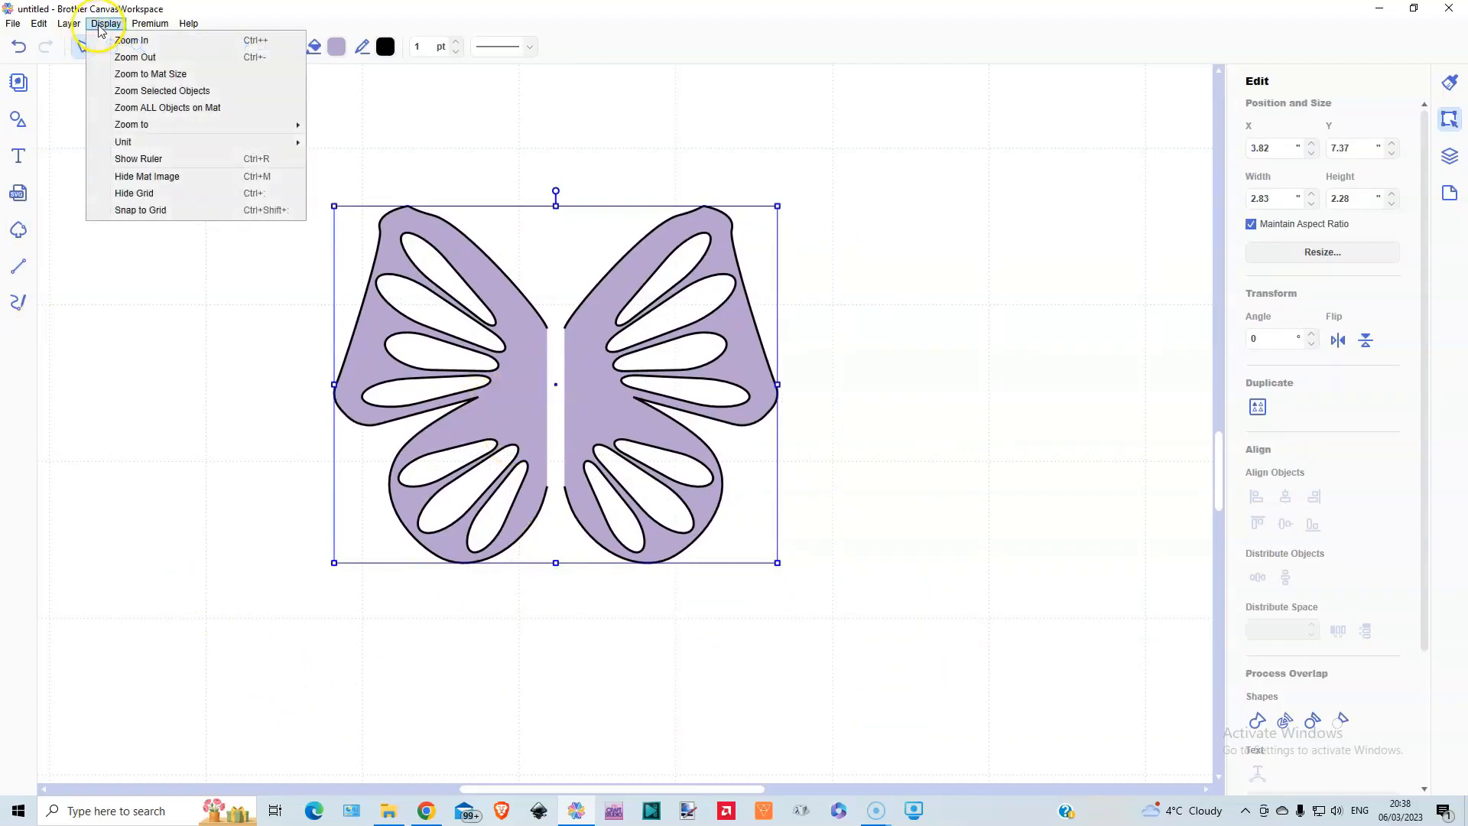
{"action": "left_click", "coordinate": [131, 72]}
{"action": "left_click_drag", "start_coordinate": [877, 206], "coordinate": [581, 482]}
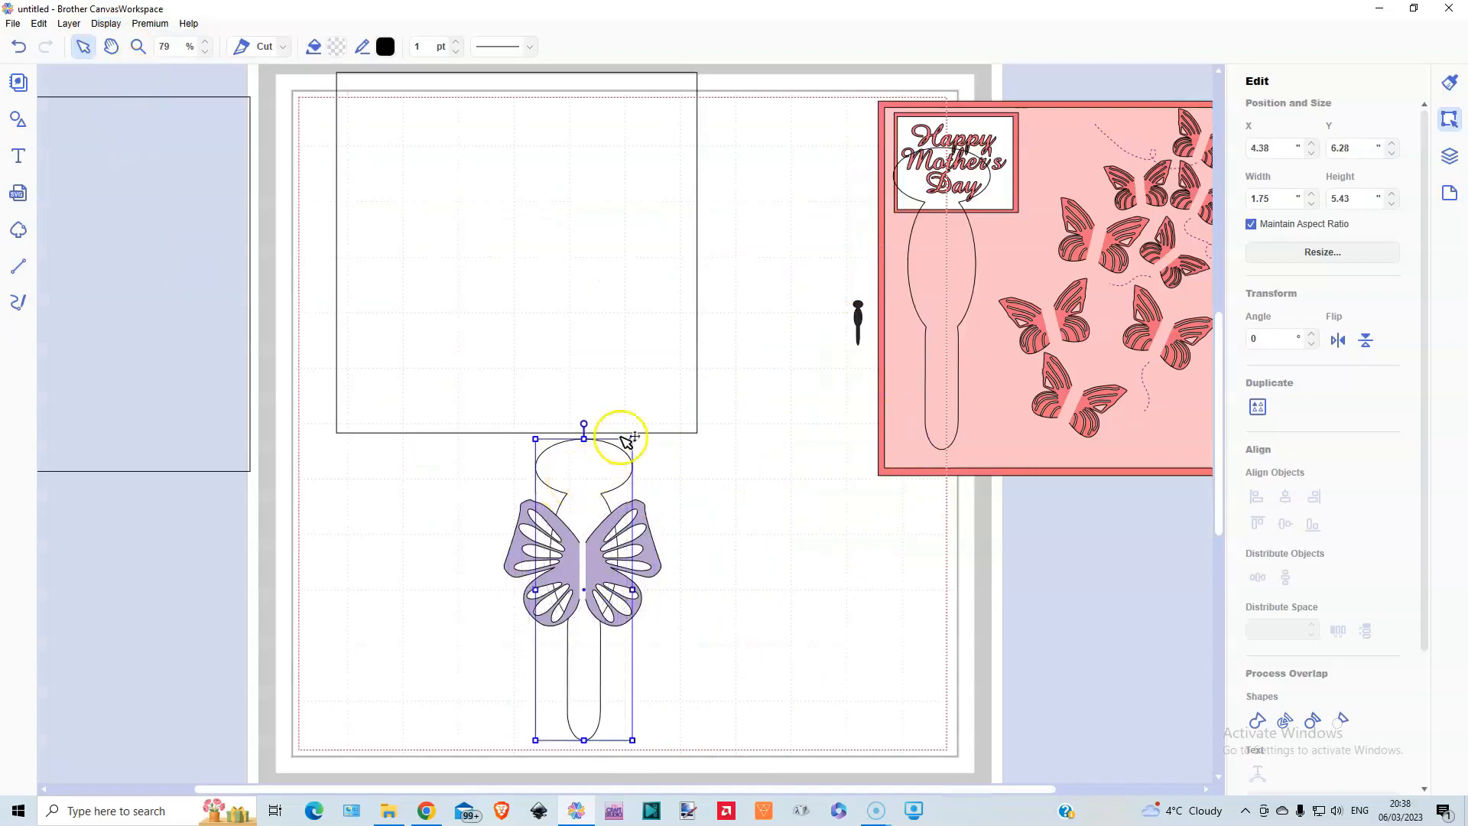
{"action": "left_click_drag", "start_coordinate": [633, 438], "coordinate": [715, 630]}
- Bring the small body outline to the front and fill it with dark grey #262626
{"action": "right_click", "coordinate": [712, 630]}
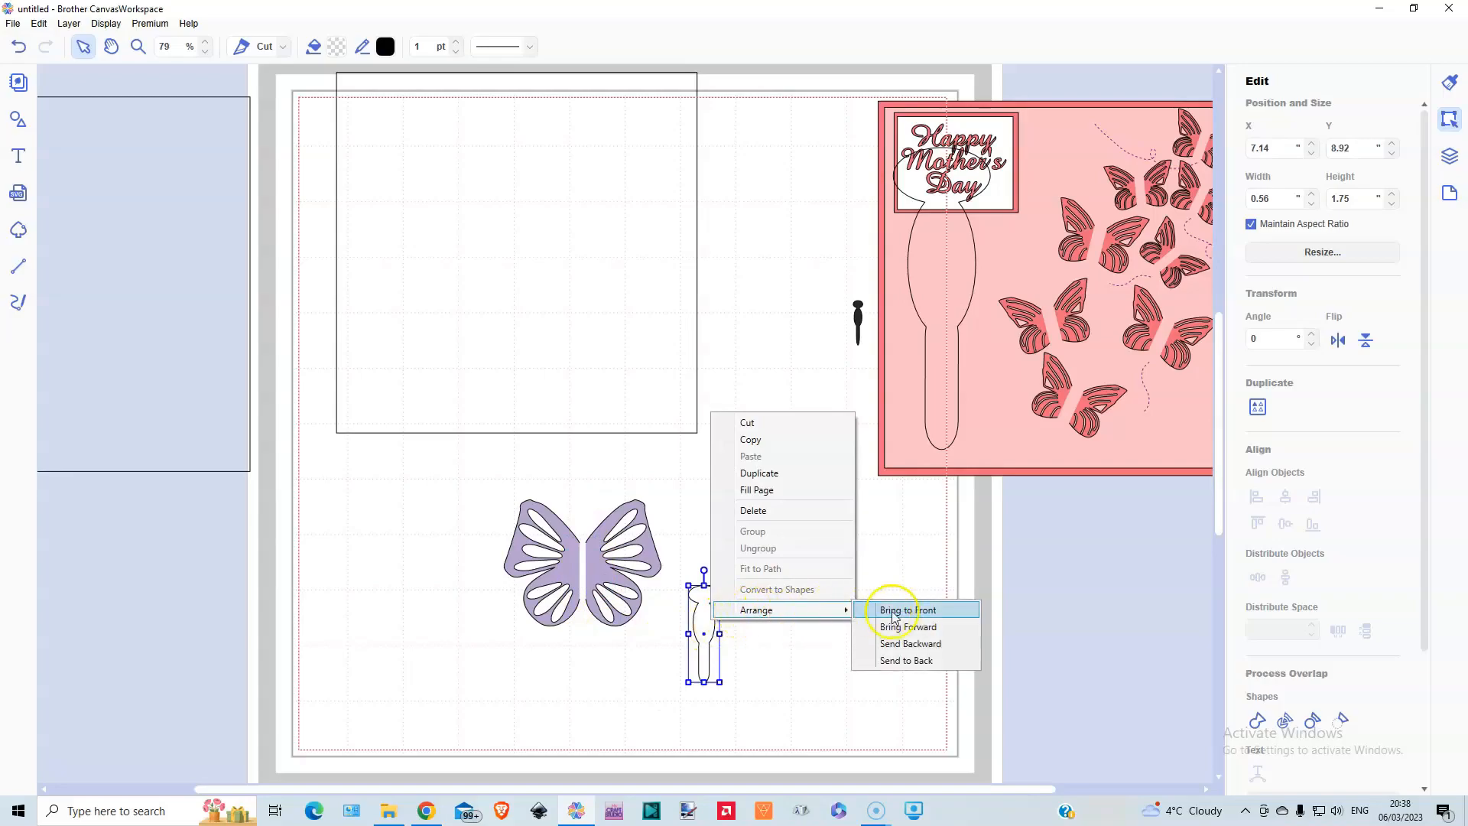
{"action": "left_click", "coordinate": [898, 616]}
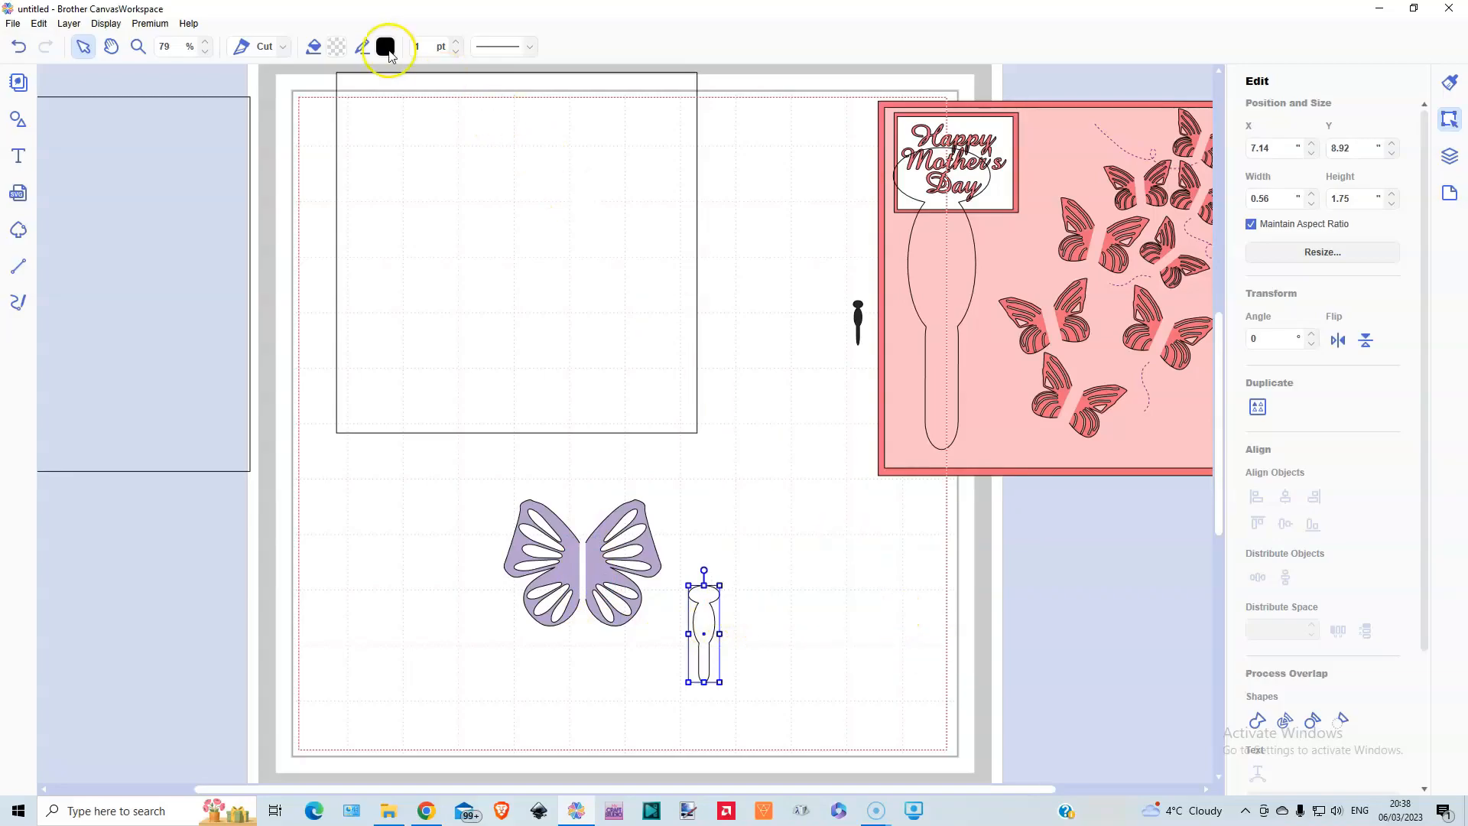
{"action": "left_click", "coordinate": [338, 51]}
{"action": "left_click", "coordinate": [529, 449]}
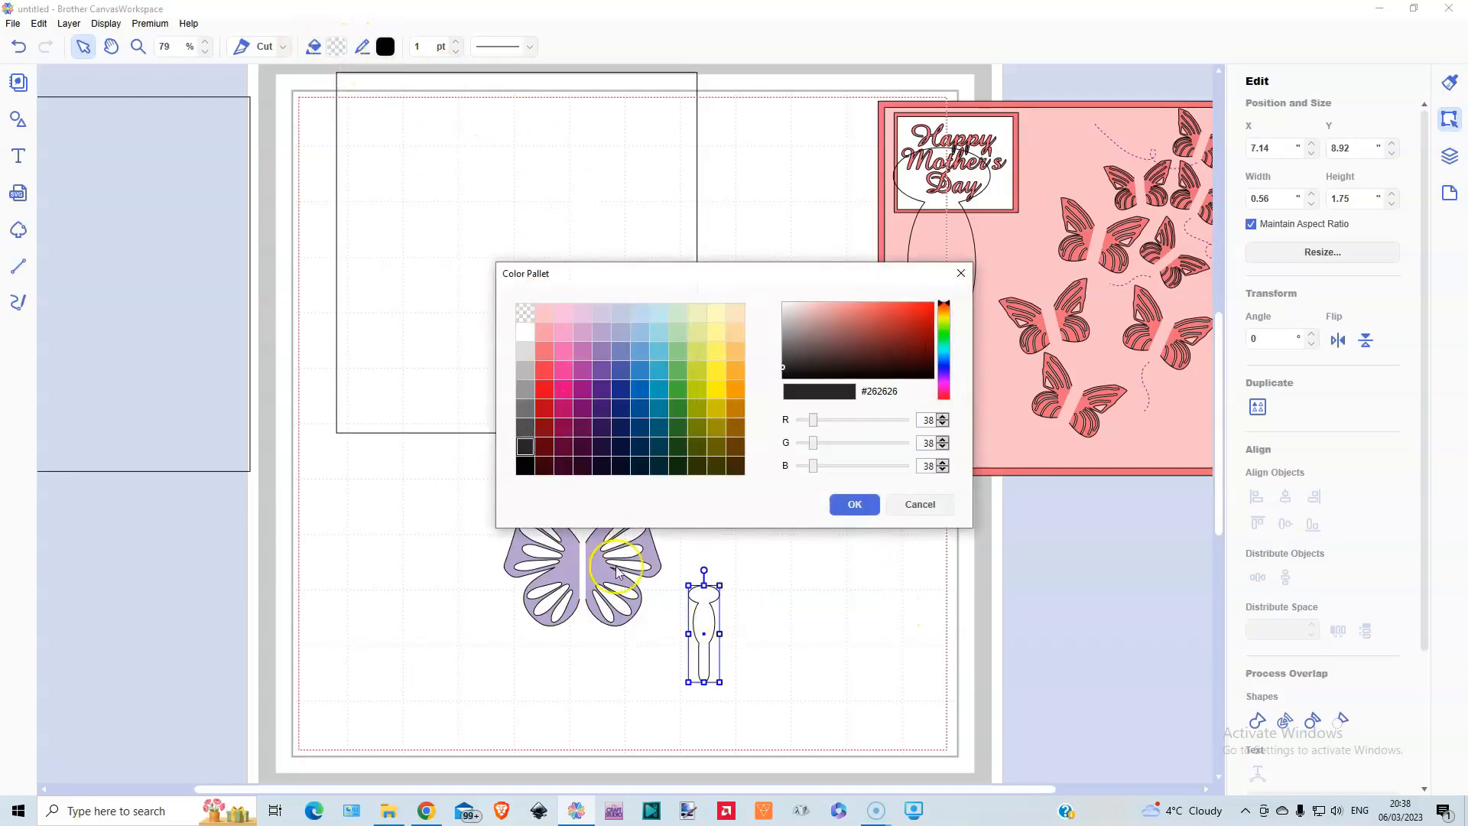
{"action": "left_click", "coordinate": [851, 504]}
- Place the body over the gap between the wings and reshape it to about 0.40 × 1.98 in
{"action": "left_click_drag", "start_coordinate": [724, 609], "coordinate": [580, 557]}
{"action": "left_click_drag", "start_coordinate": [593, 613], "coordinate": [602, 621]}
{"action": "left_click_drag", "start_coordinate": [590, 569], "coordinate": [586, 554]}
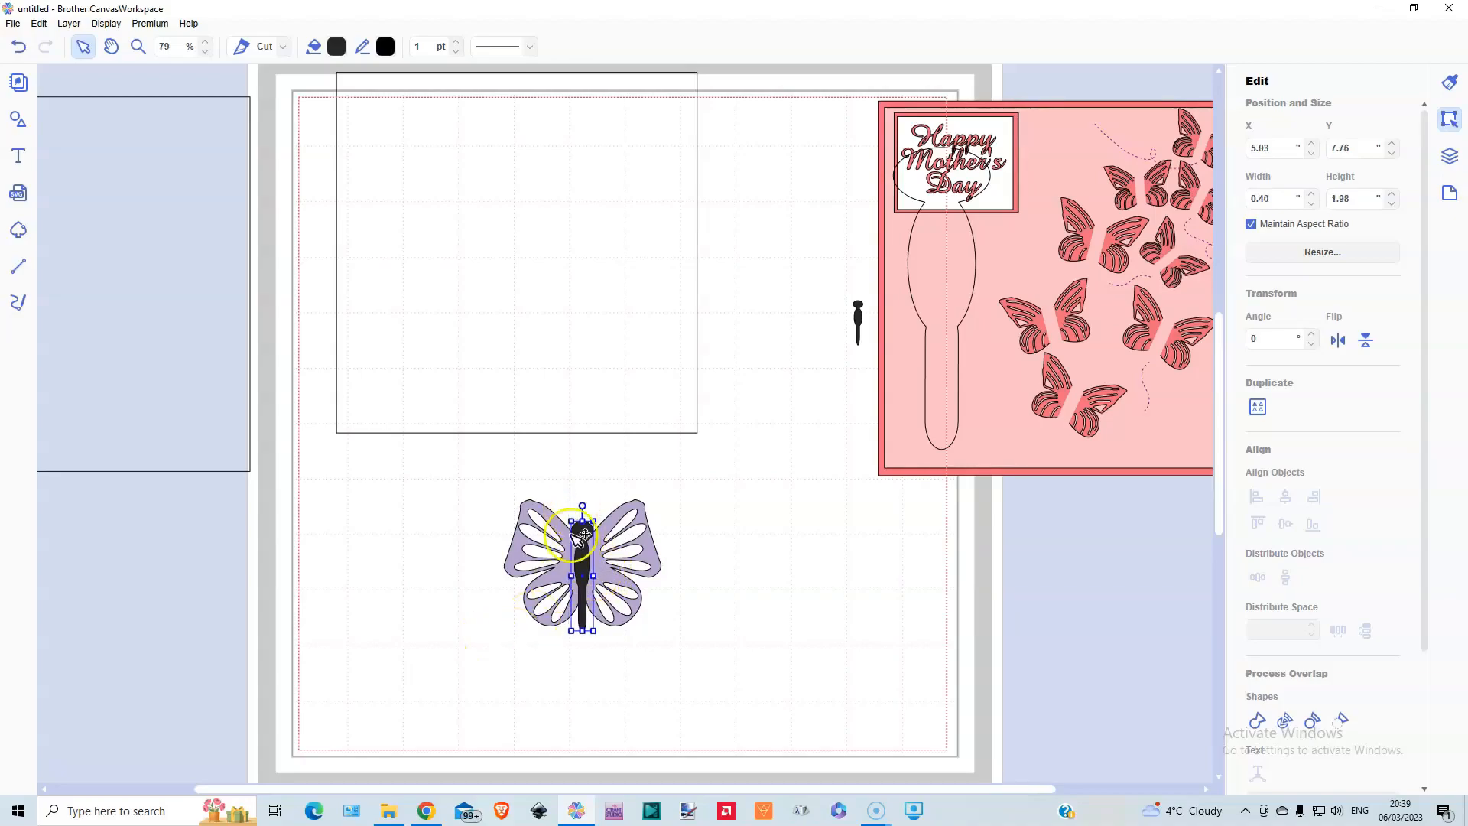
- Reposition the wings at about X 4.15, Y 7.71 in and set the body back over their gap at about X 5.36, Y 8.02 in
{"action": "left_click_drag", "start_coordinate": [597, 563], "coordinate": [726, 563]}
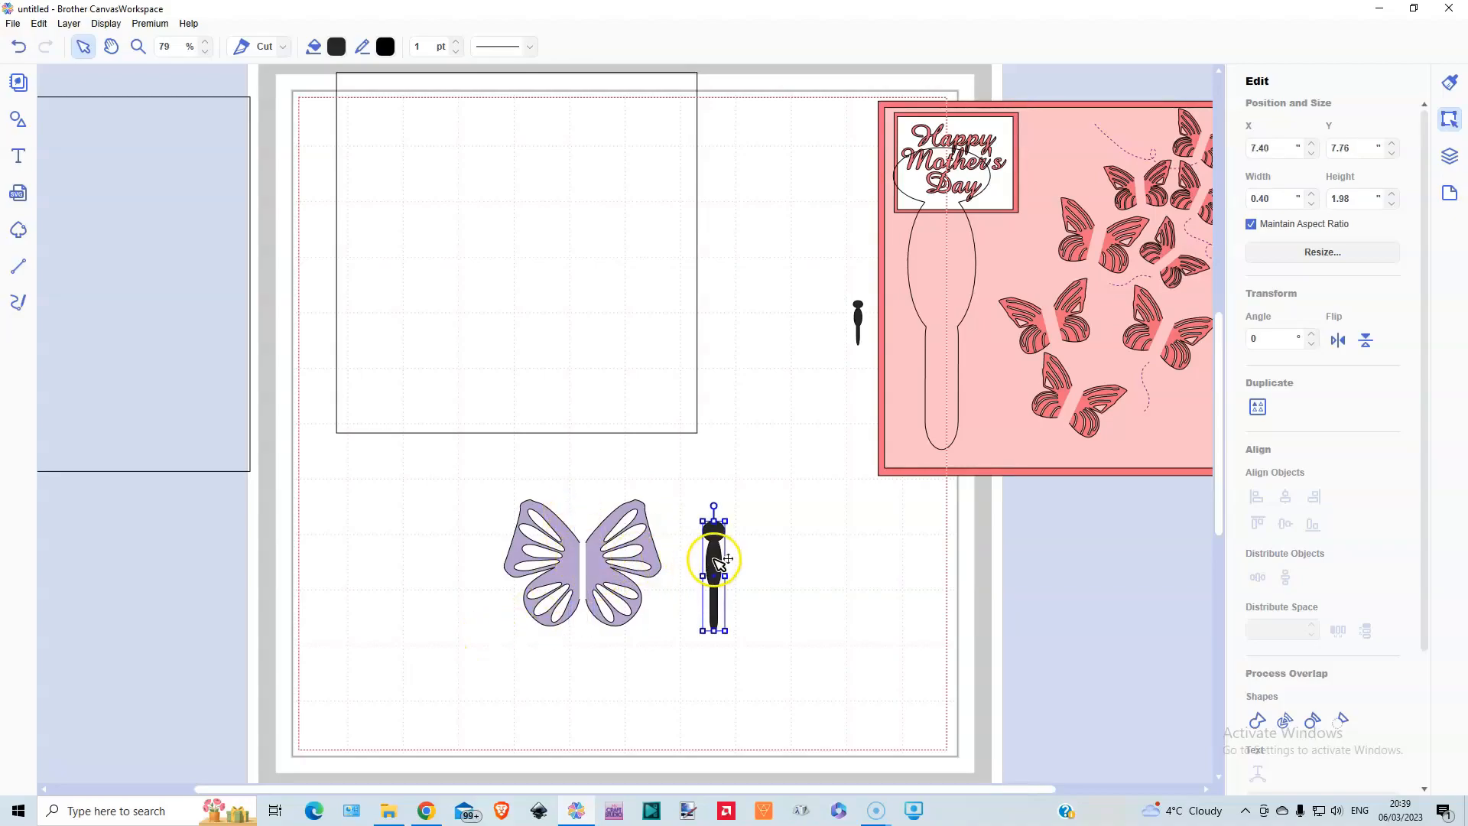
{"action": "left_click_drag", "start_coordinate": [556, 556], "coordinate": [528, 480]}
{"action": "mouse_move", "coordinate": [570, 569]}
{"action": "left_mouse_down"}
{"action": "mouse_move", "coordinate": [505, 343]}
{"action": "mouse_move", "coordinate": [583, 581]}
{"action": "left_mouse_up"}
{"action": "left_click_drag", "start_coordinate": [718, 566], "coordinate": [603, 577]}
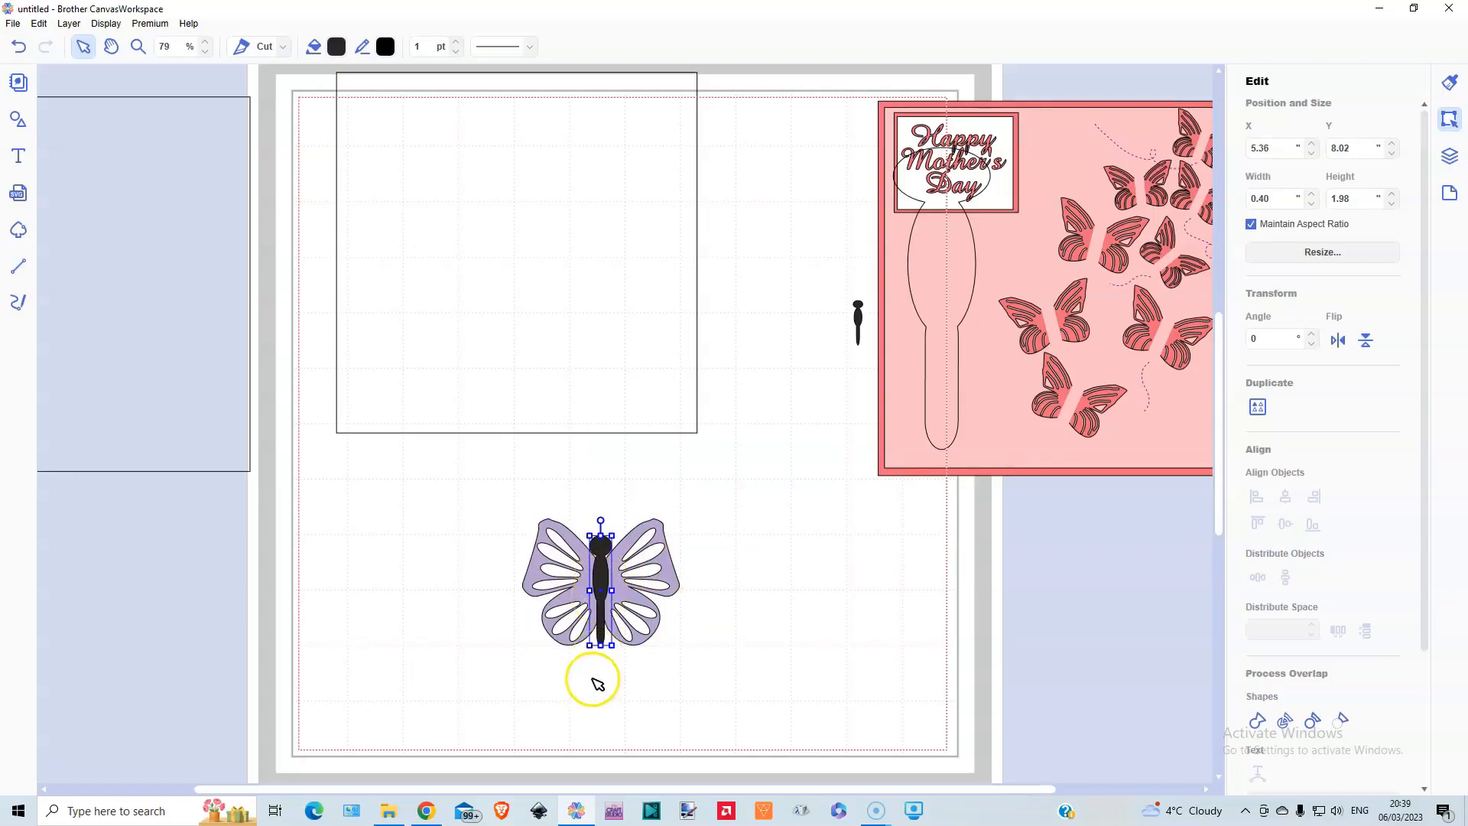
- Shrink the wings and body together to about 1.49 × 1.20 in
{"action": "left_click_drag", "start_coordinate": [515, 518], "coordinate": [696, 665]}
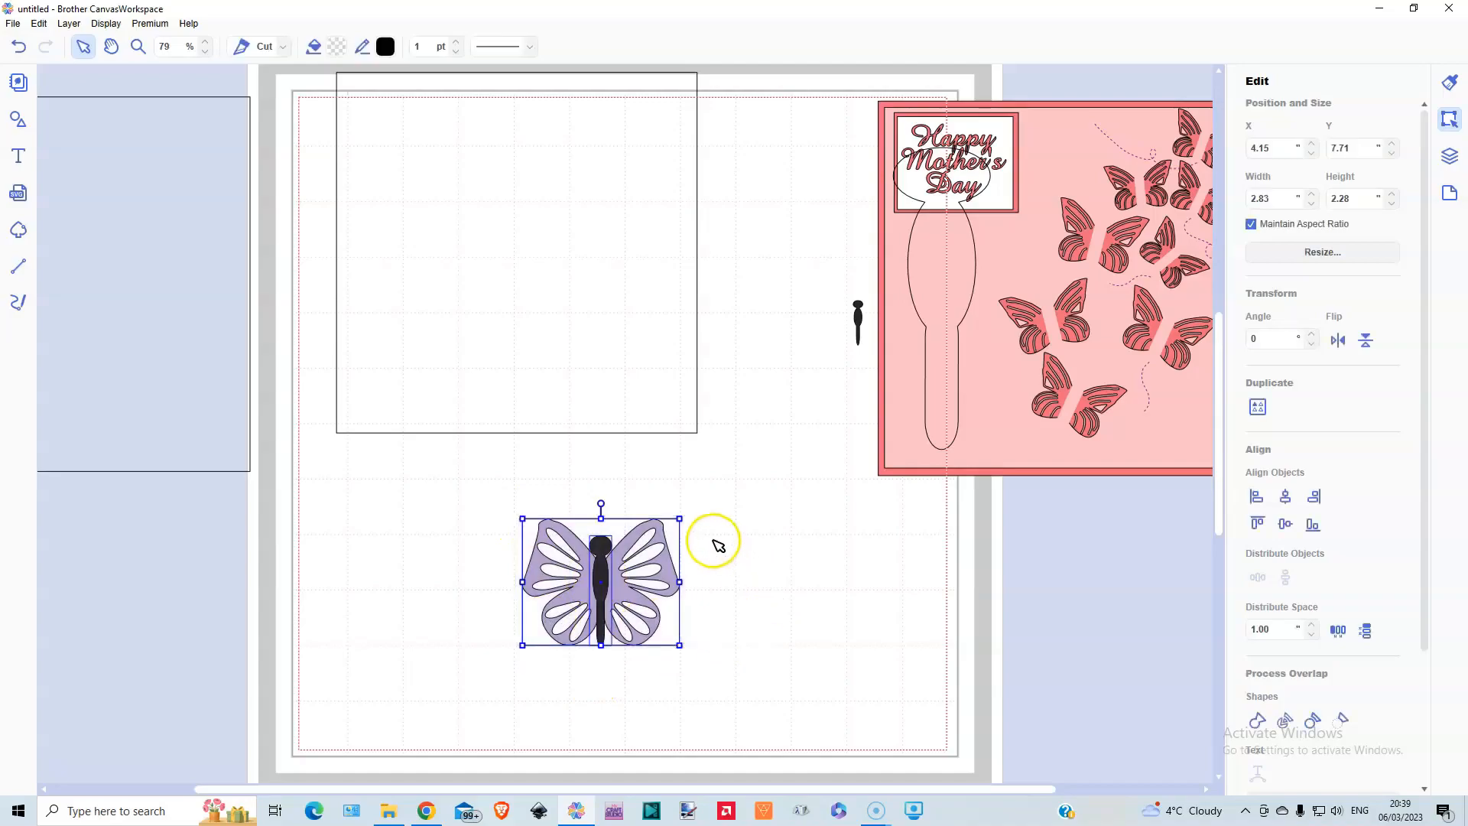
{"action": "left_click_drag", "start_coordinate": [679, 519], "coordinate": [605, 570]}
{"action": "left_click", "coordinate": [618, 628]}
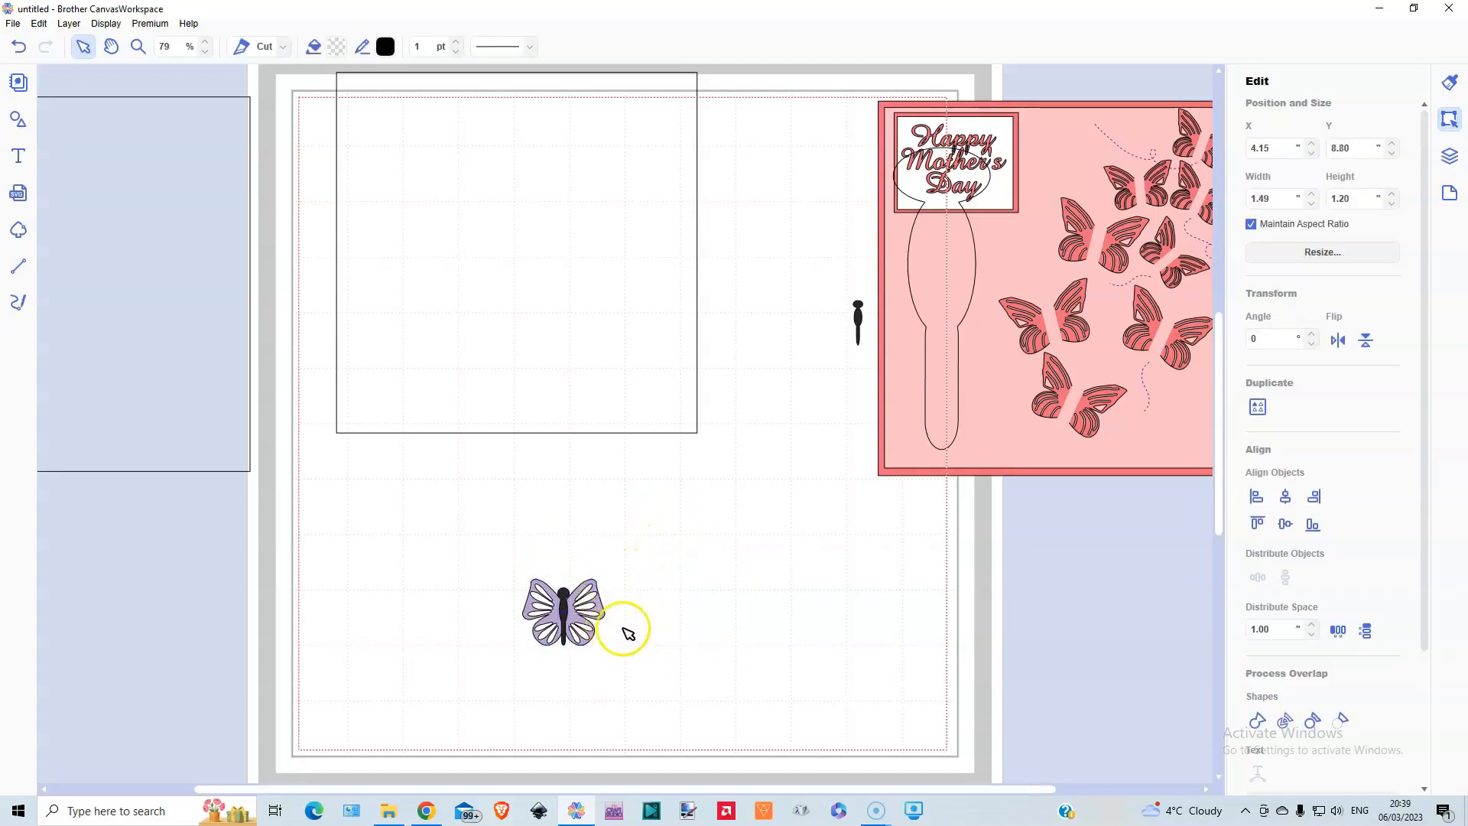
- Move the purple wings inside the card square to about X 1.75, Y 4.73 in and duplicate them into an overlapping stack
{"action": "left_click_drag", "start_coordinate": [595, 591], "coordinate": [461, 366]}
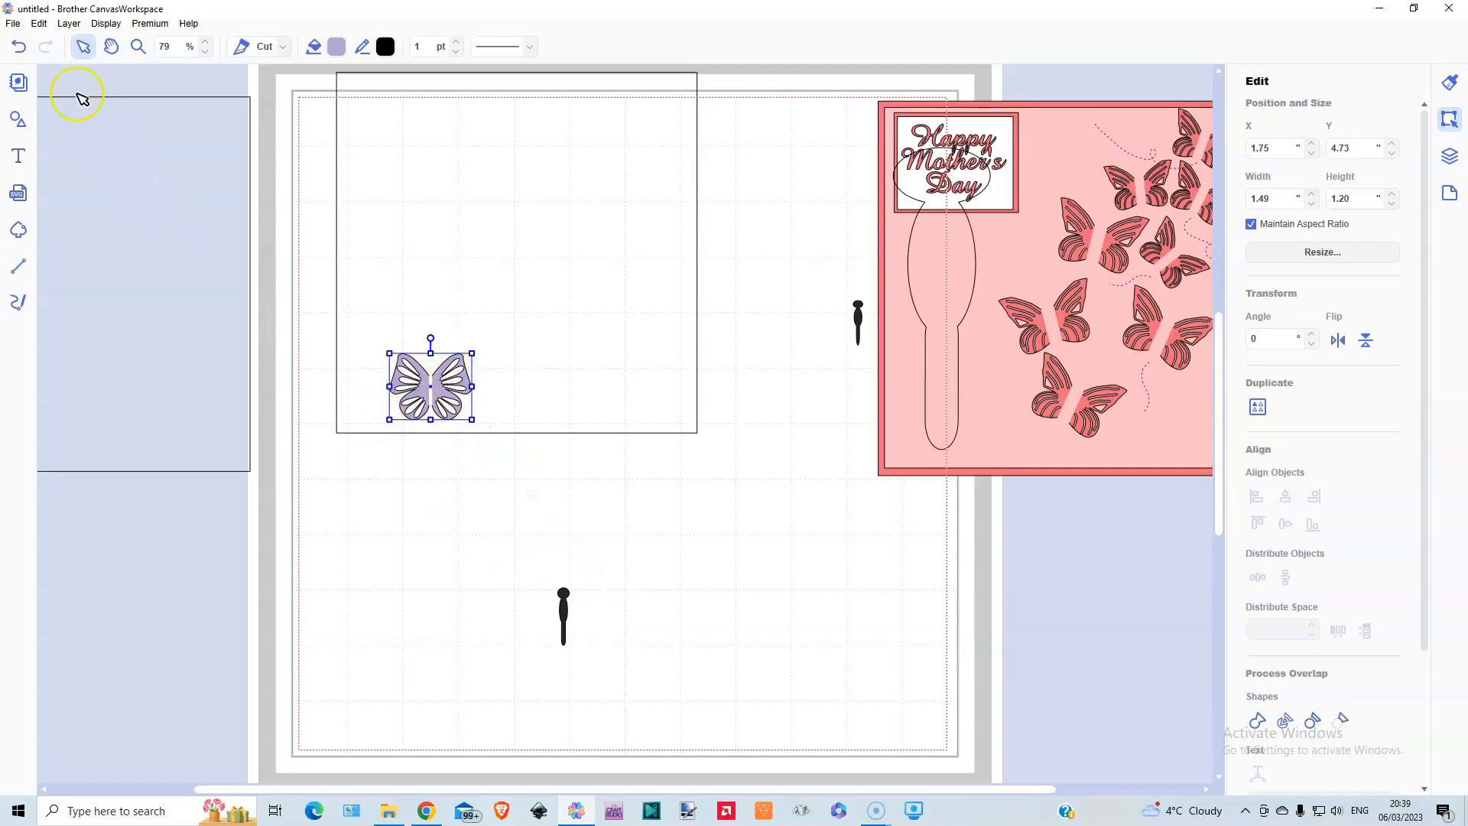
{"action": "left_click", "coordinate": [61, 23]}
{"action": "left_click", "coordinate": [85, 38]}
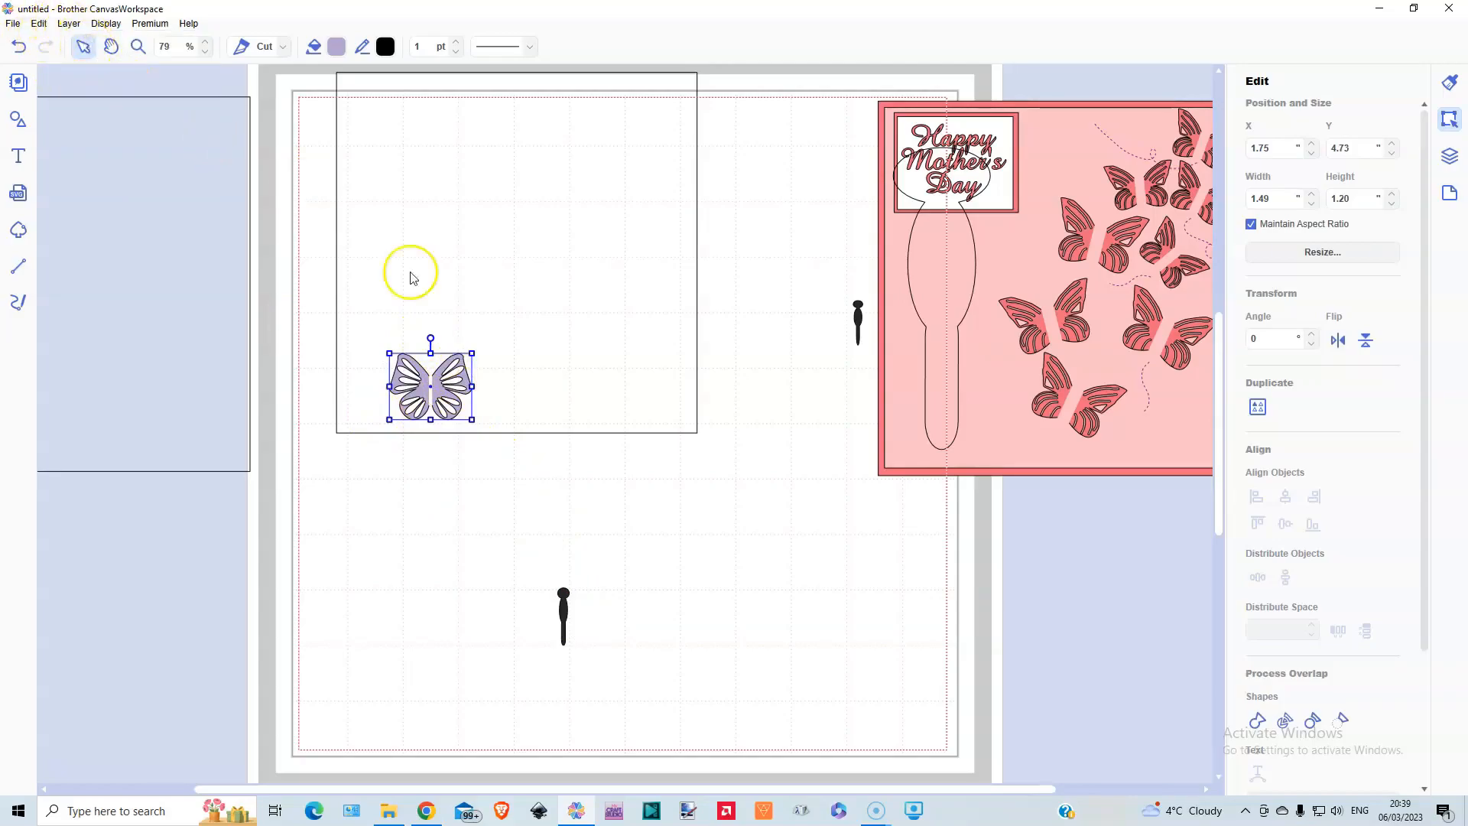
{"action": "key", "text": "ctrl+v"}
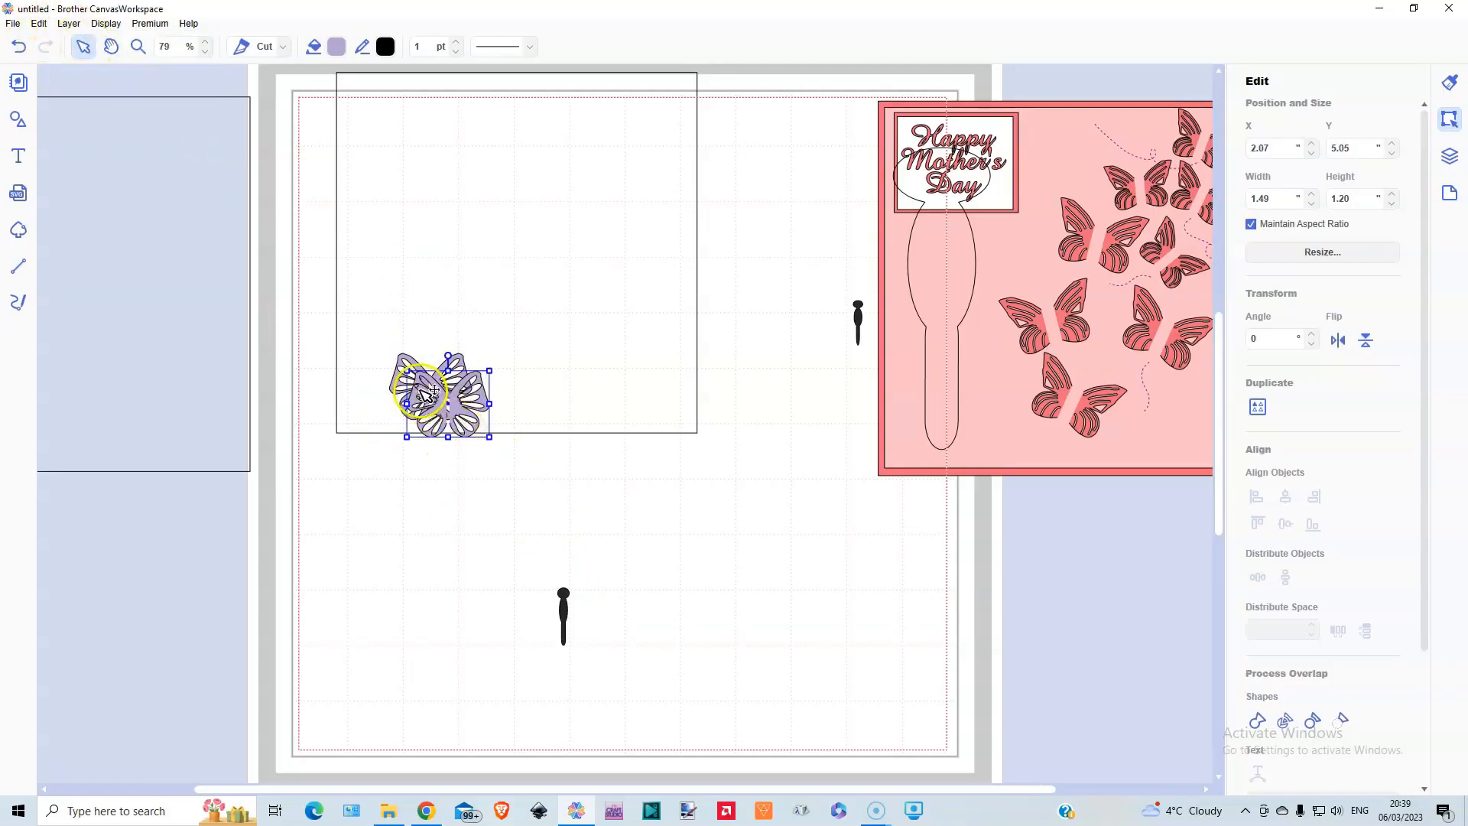
{"action": "left_click", "coordinate": [412, 360], "text": "shift"}
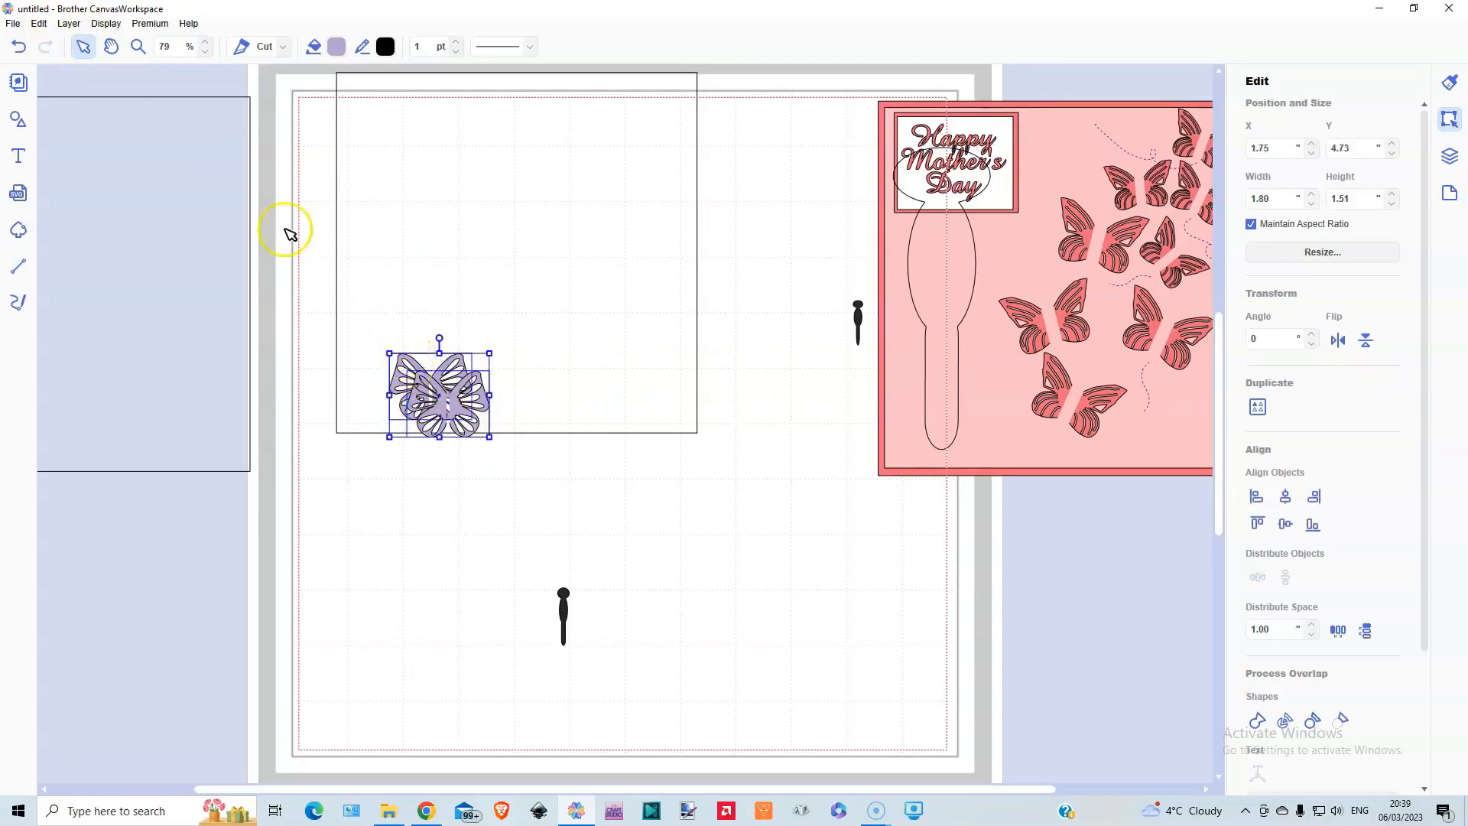
{"action": "left_click", "coordinate": [67, 23]}
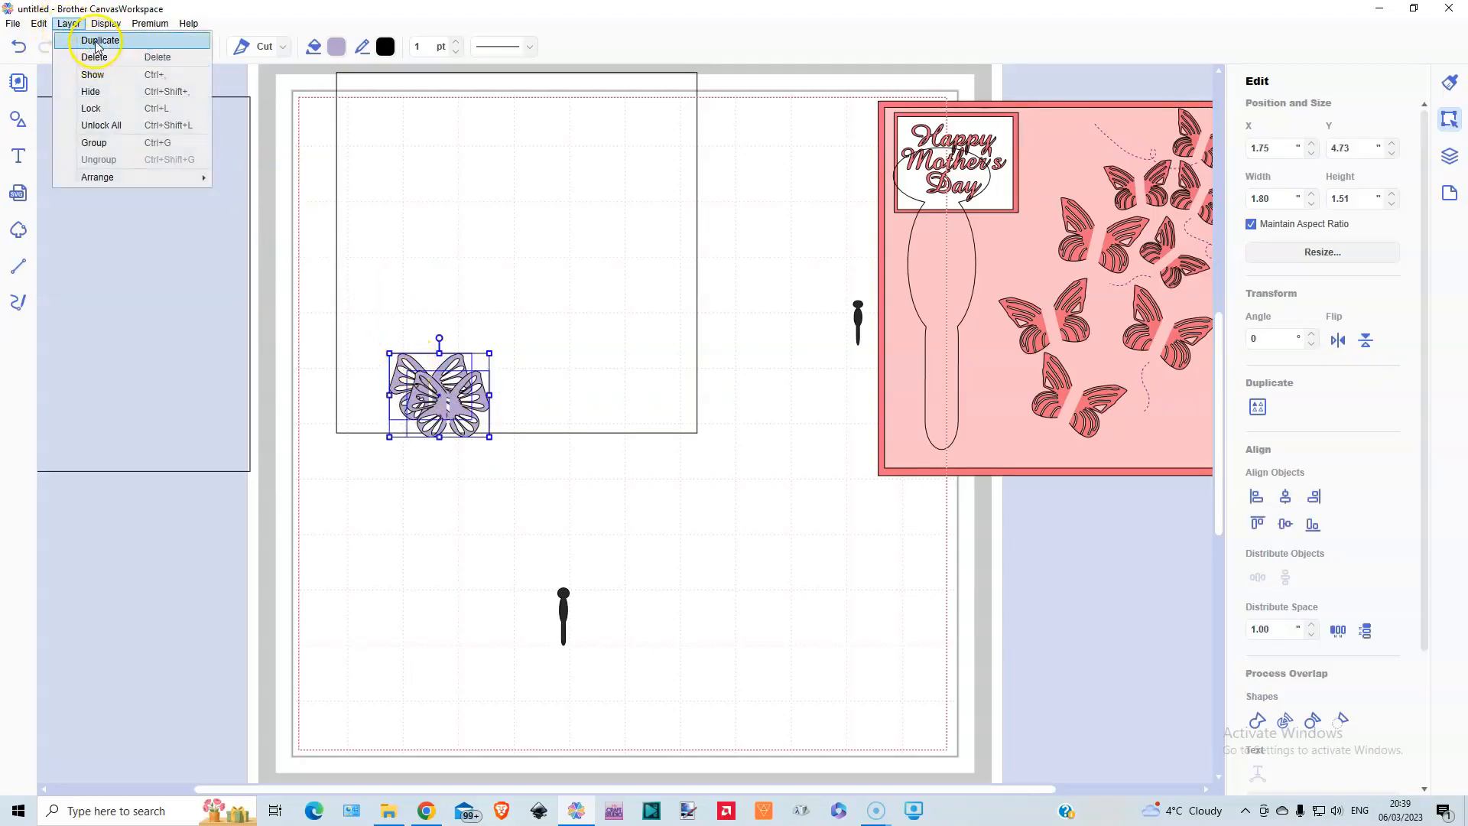
{"action": "left_click", "coordinate": [85, 39]}
{"action": "key", "text": "ctrl+v"}
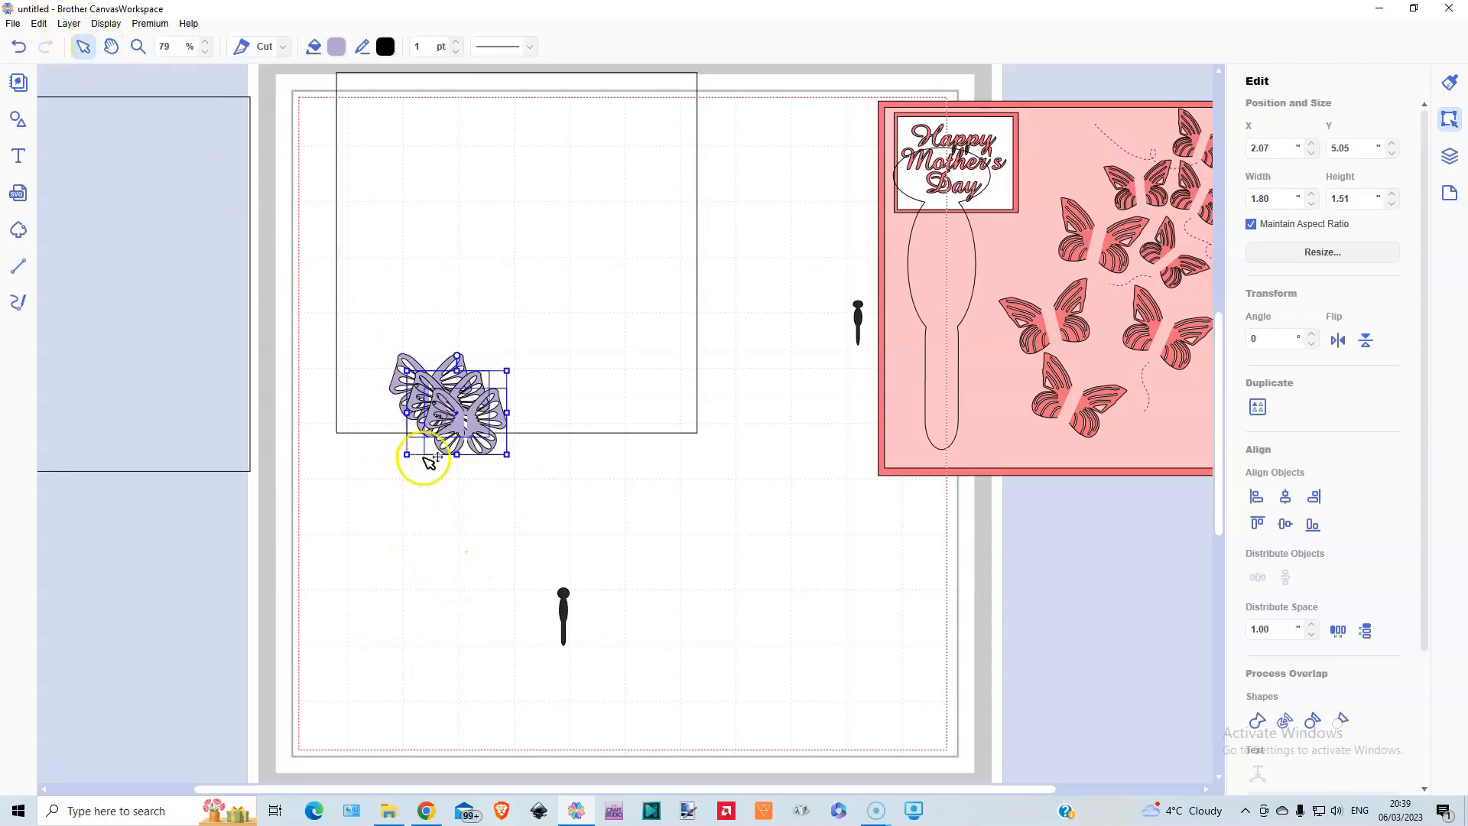
- Duplicate three of the stacked wings, place the copies at the card's lower-right corner and shrink them to about 1.43 × 1.24 in
{"action": "left_click", "coordinate": [413, 361], "text": "shift"}
{"action": "left_click", "coordinate": [67, 24]}
{"action": "left_click", "coordinate": [94, 39]}
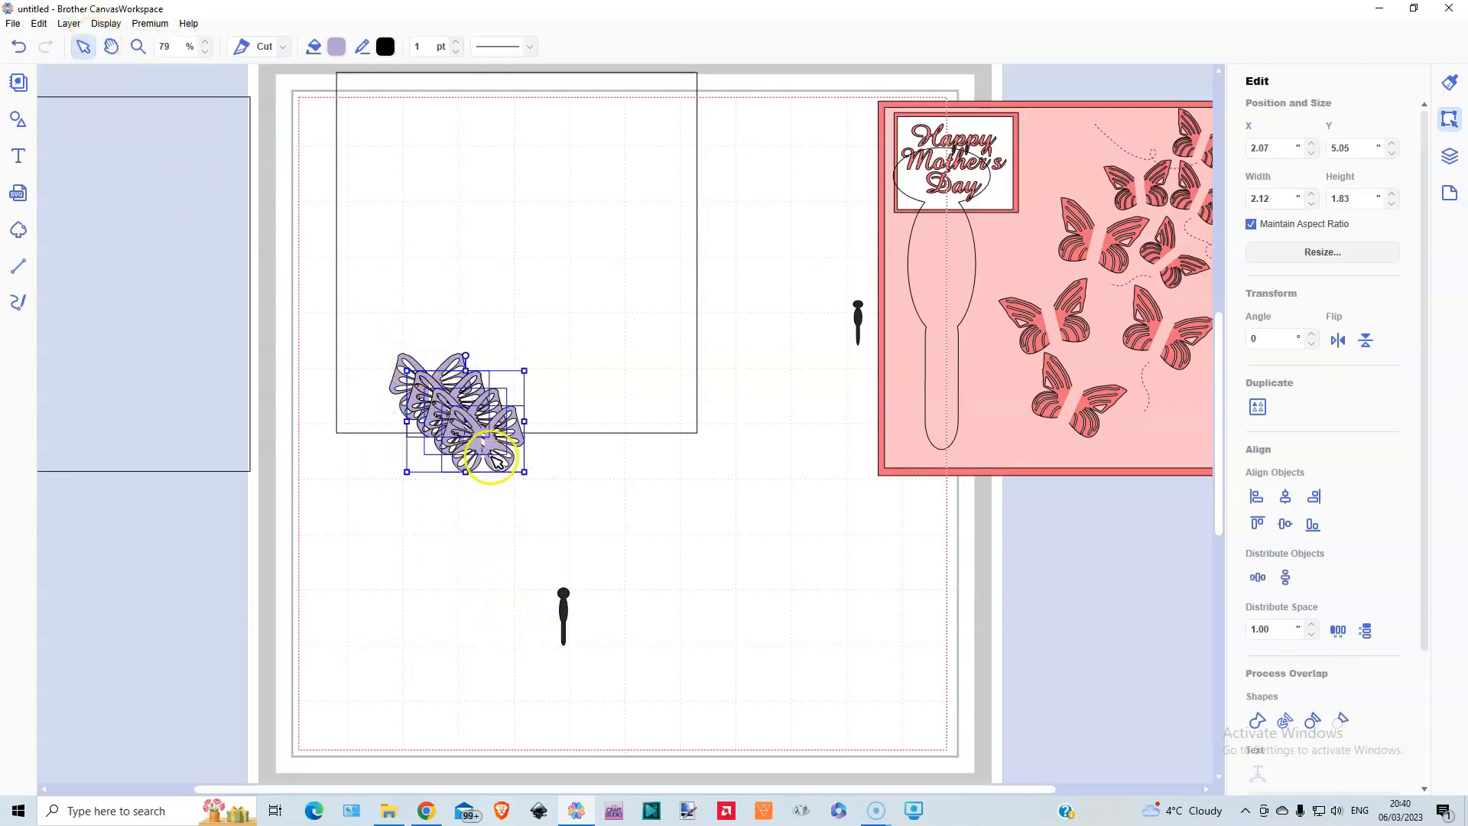
{"action": "left_click_drag", "start_coordinate": [497, 464], "coordinate": [700, 497]}
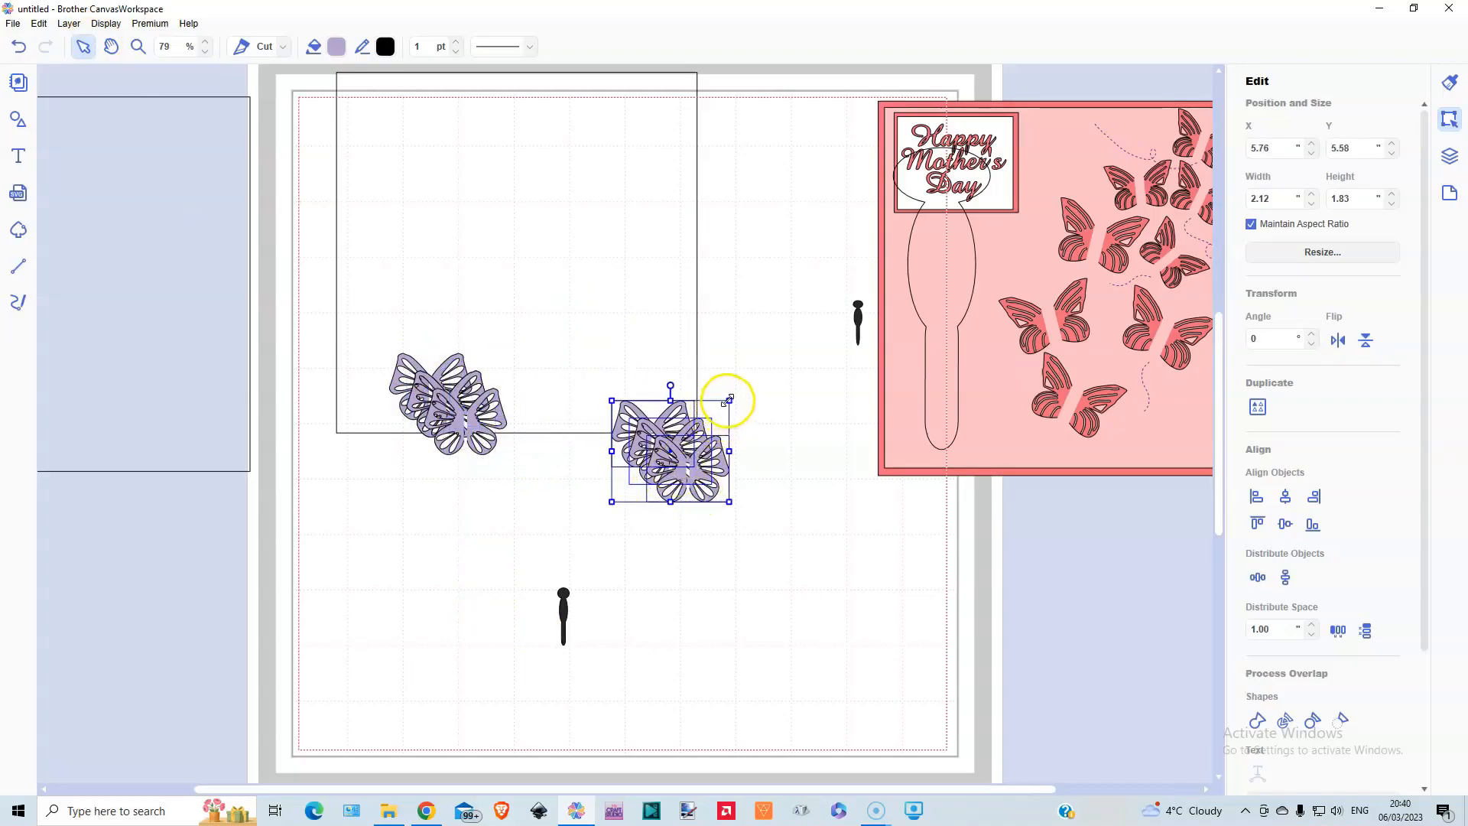
{"action": "left_click_drag", "start_coordinate": [728, 399], "coordinate": [689, 423]}
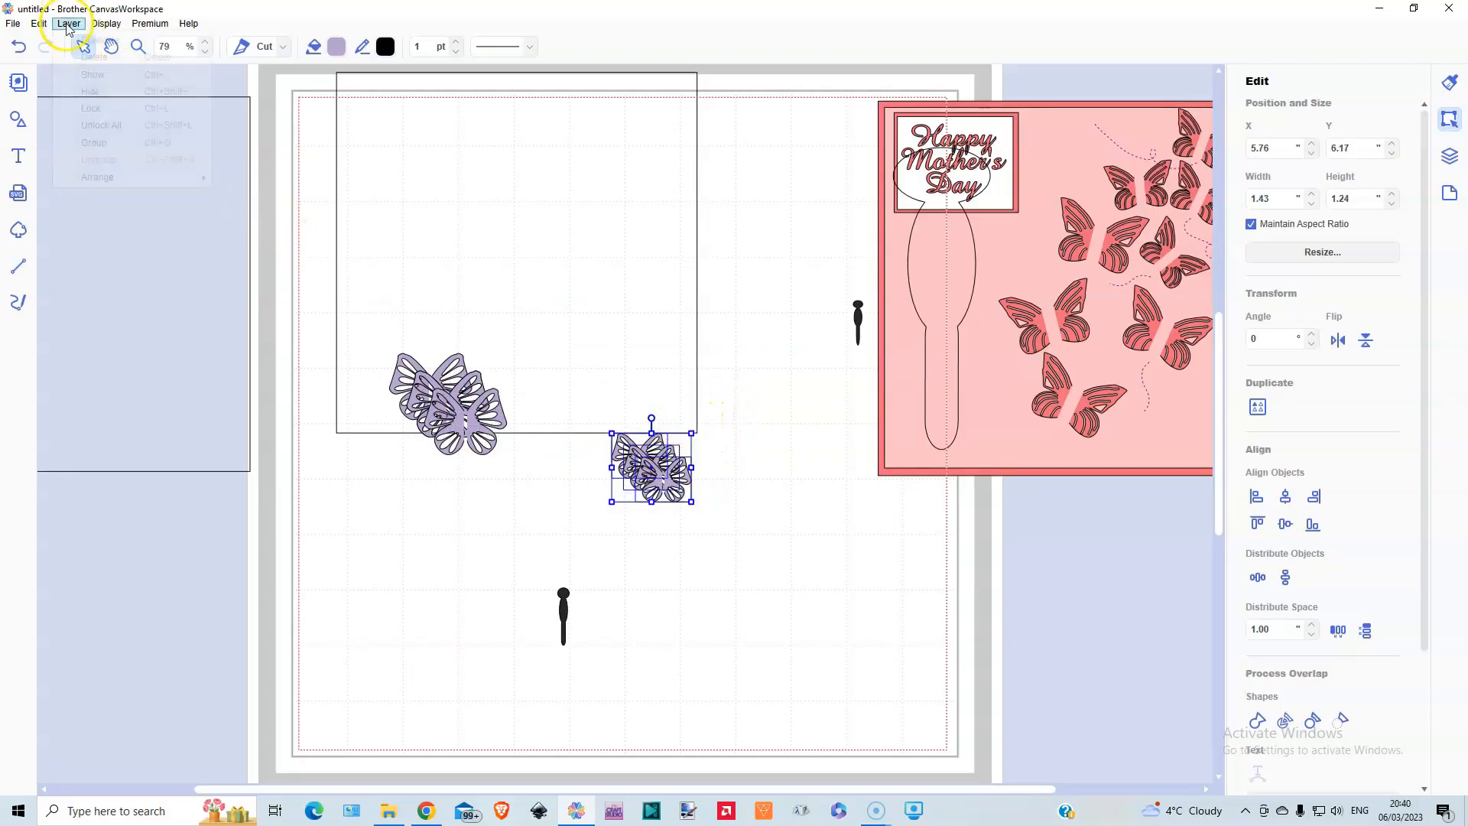
- Make a copy of the reduced wings about 1.09 × 0.94 in near the card's upper right, and set its duplicate at about X 5.87, Y 0.51 in
{"action": "left_click", "coordinate": [86, 49]}
{"action": "left_click_drag", "start_coordinate": [642, 425], "coordinate": [659, 444]}
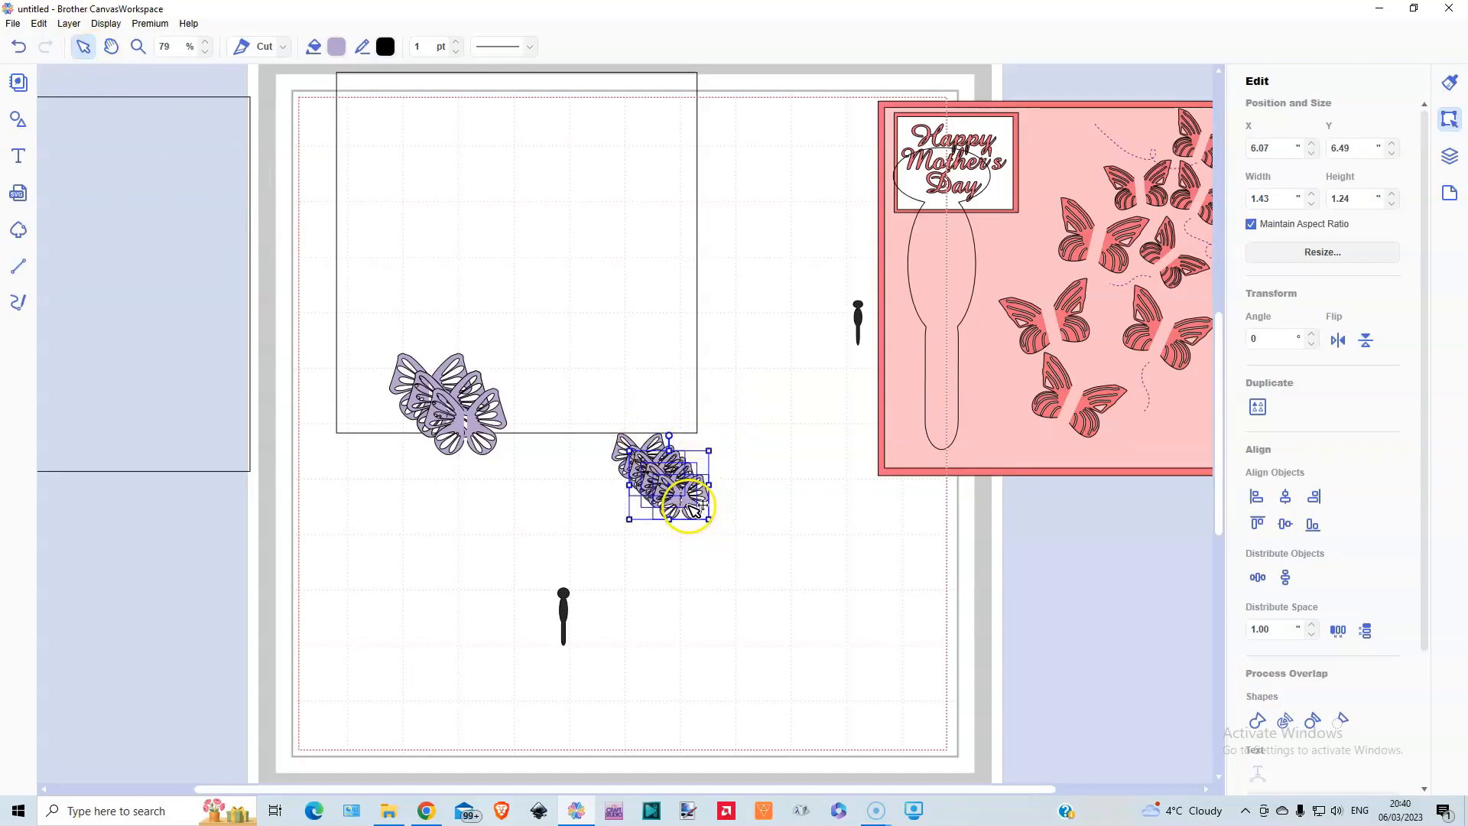
{"action": "left_click_drag", "start_coordinate": [683, 518], "coordinate": [640, 244]}
{"action": "left_click_drag", "start_coordinate": [585, 177], "coordinate": [605, 194]}
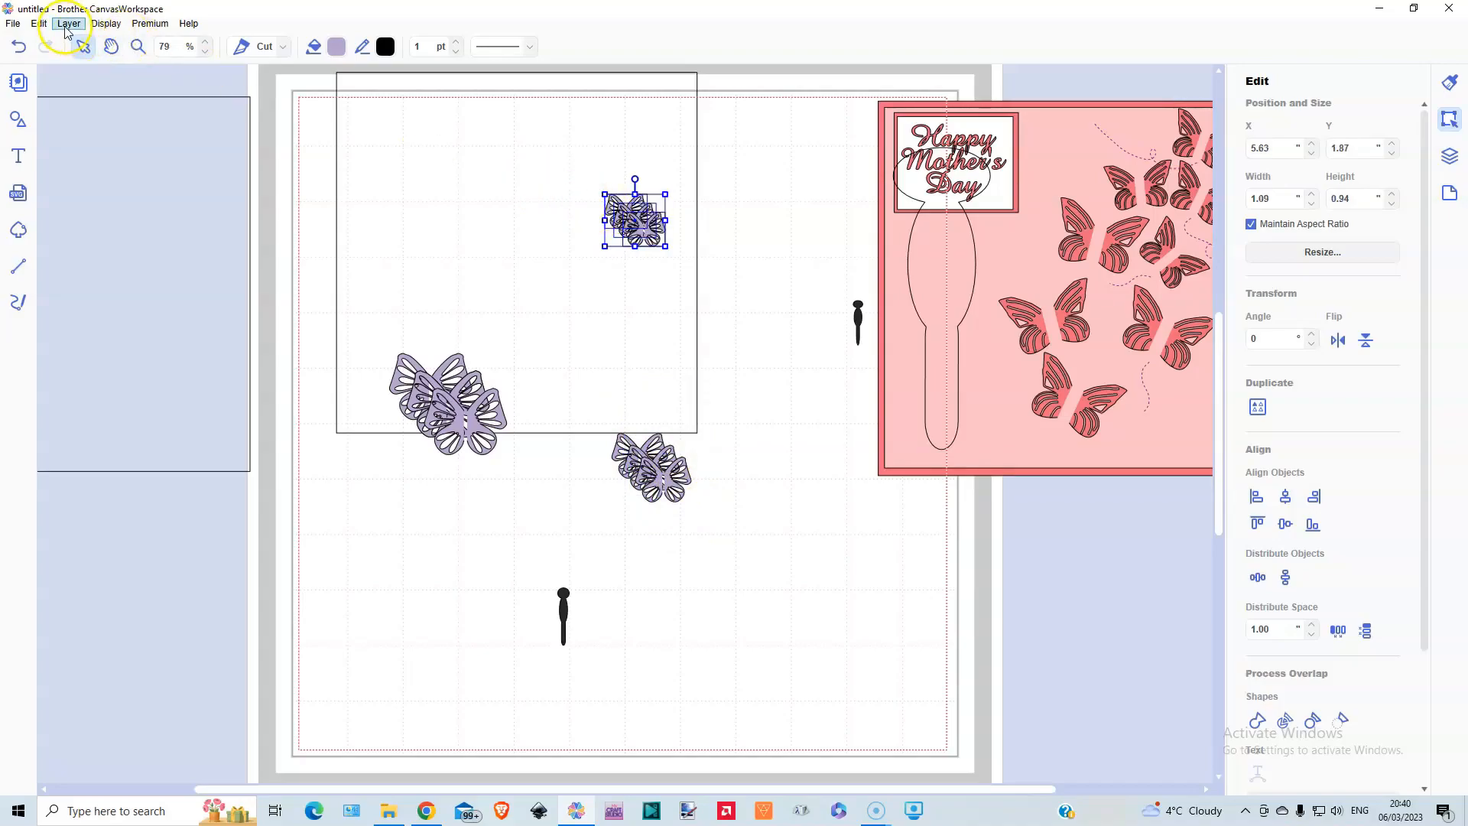
{"action": "left_click", "coordinate": [96, 41]}
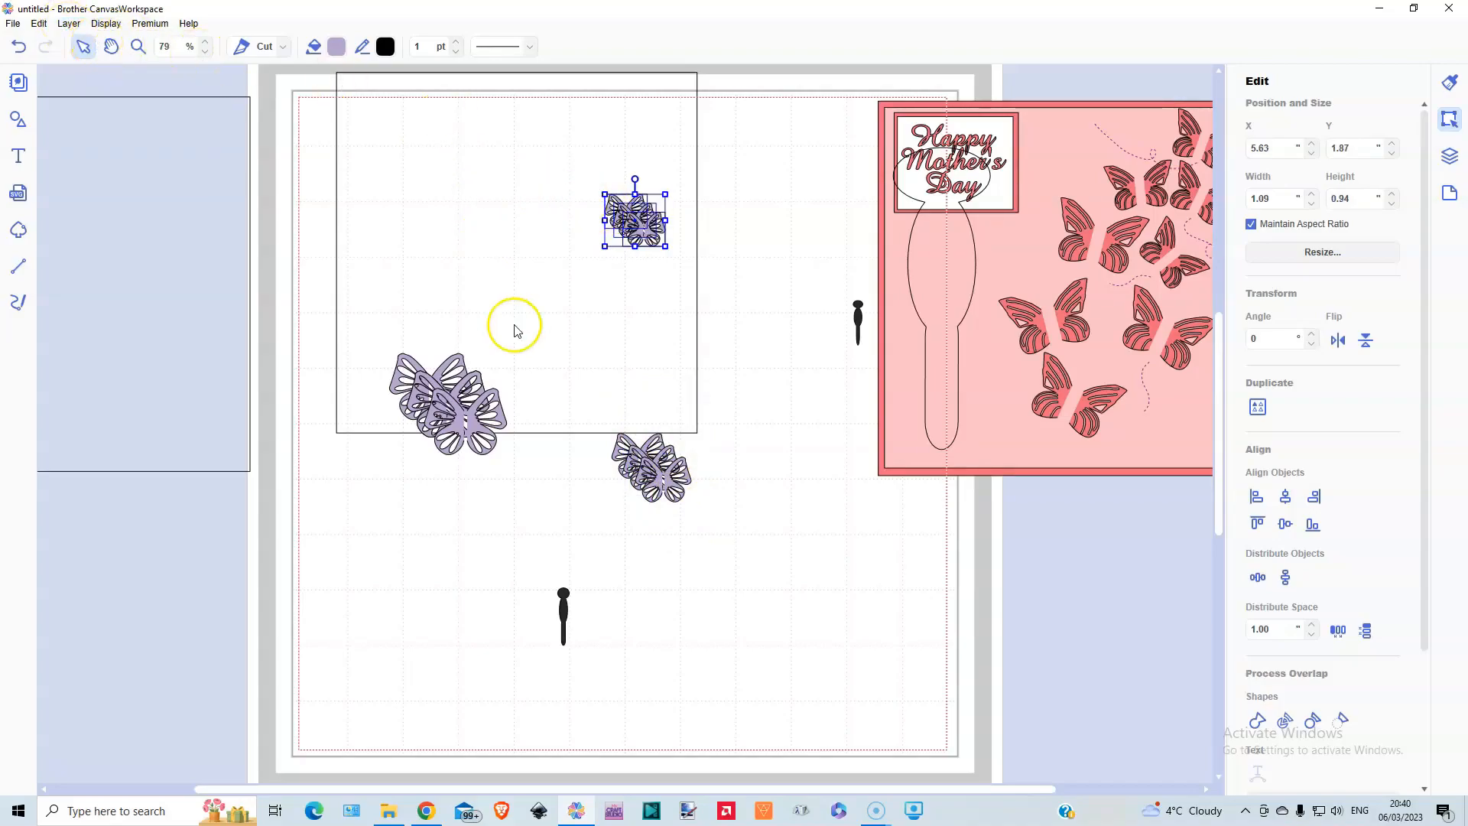
{"action": "left_click_drag", "start_coordinate": [671, 251], "coordinate": [666, 158]}
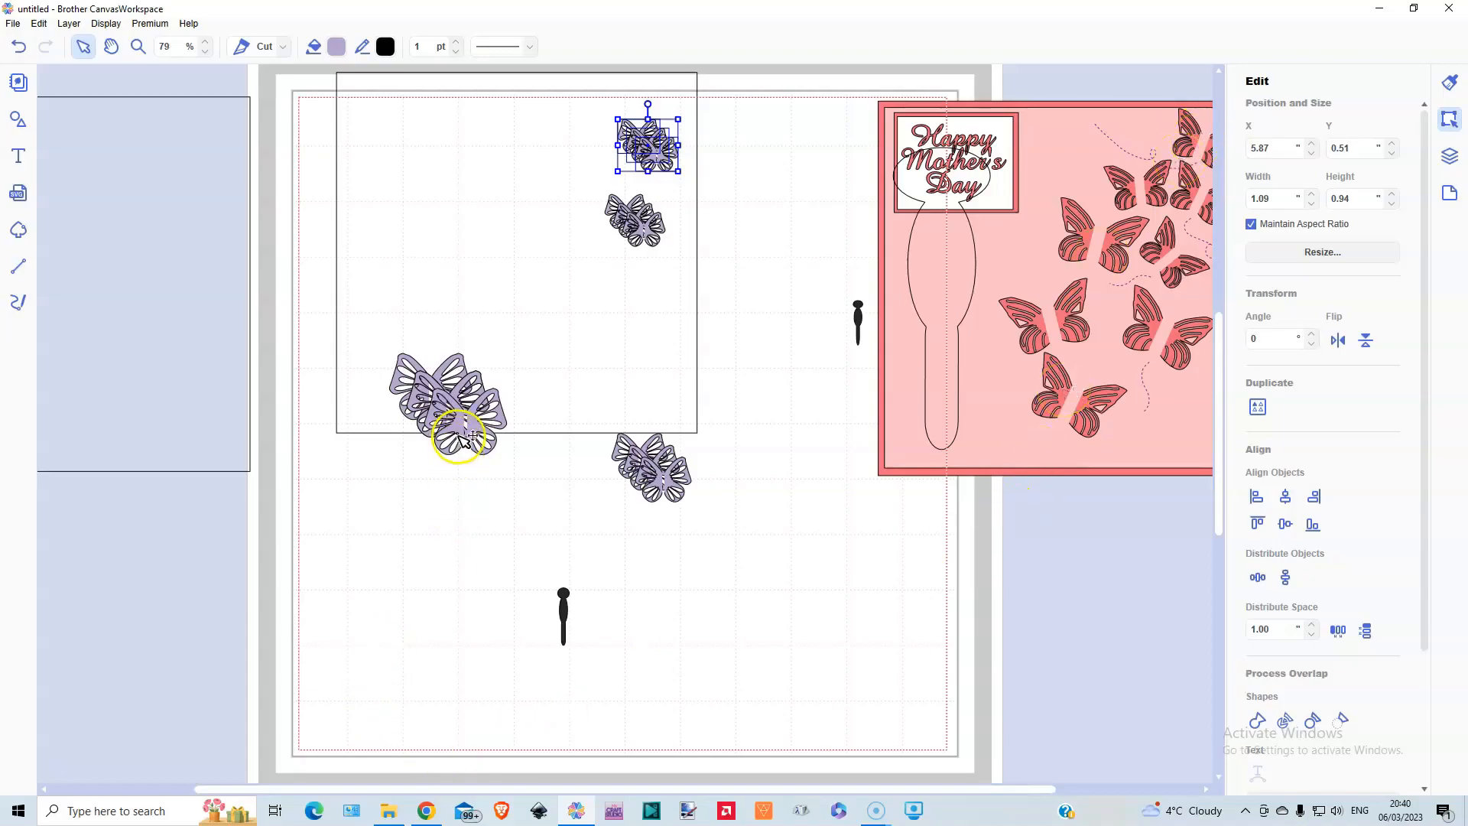
- Spread the large wings across the card's lower-left half, rotating one to 32° and tilting the others at different angles
{"action": "left_click_drag", "start_coordinate": [474, 432], "coordinate": [548, 389]}
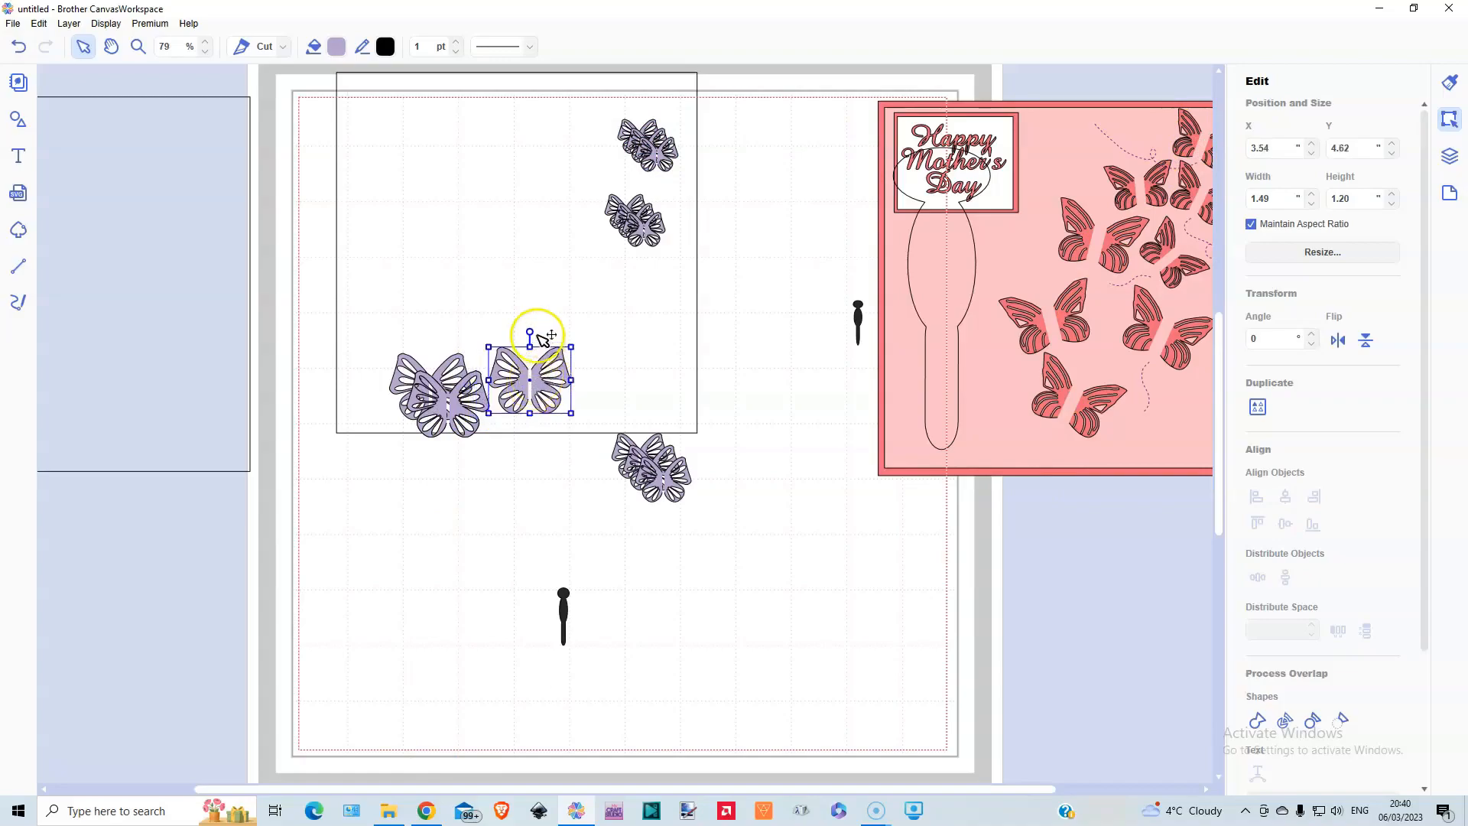
{"action": "left_click_drag", "start_coordinate": [533, 329], "coordinate": [556, 339]}
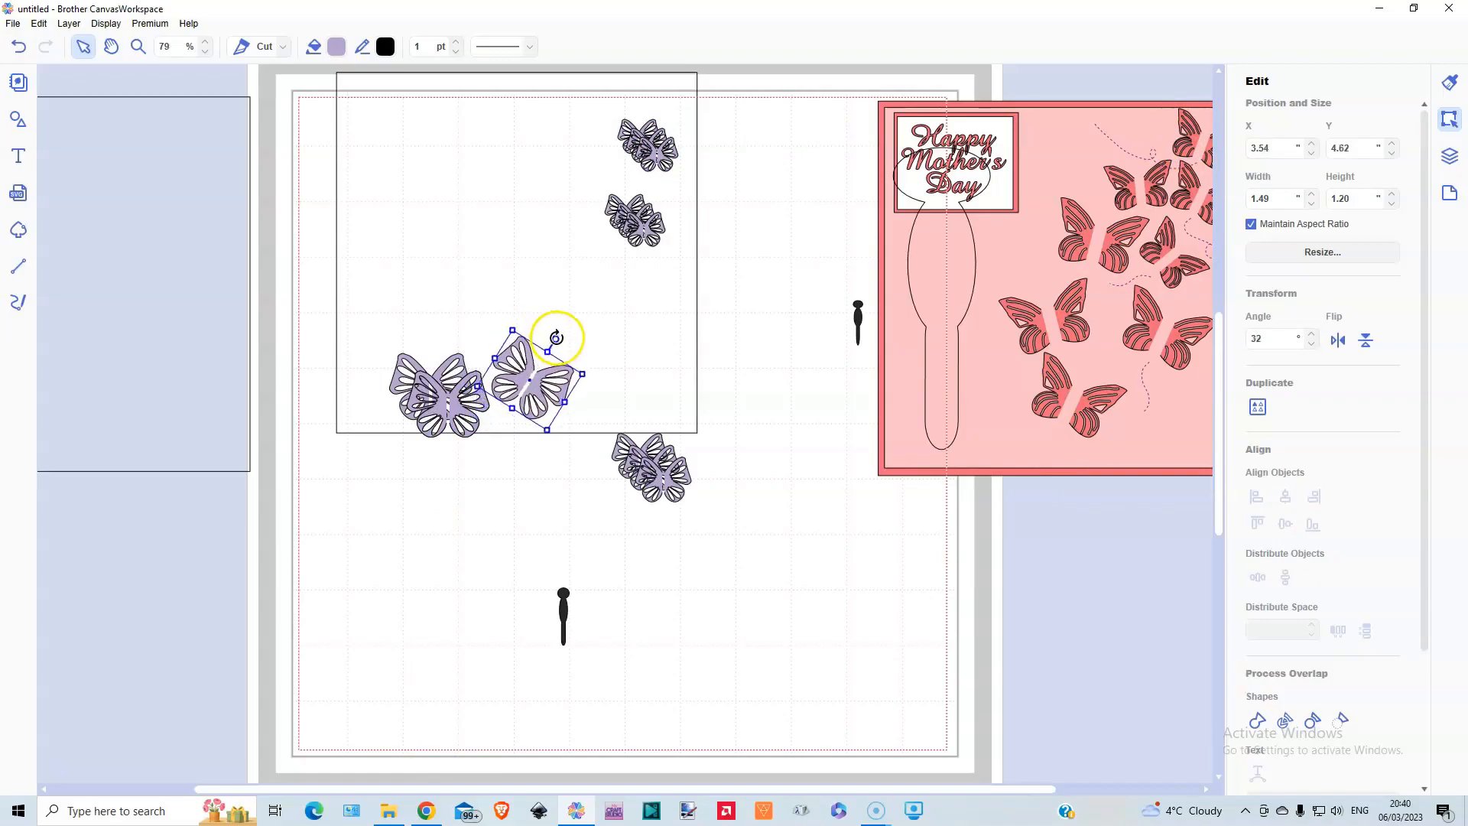
{"action": "left_click_drag", "start_coordinate": [457, 408], "coordinate": [459, 342]}
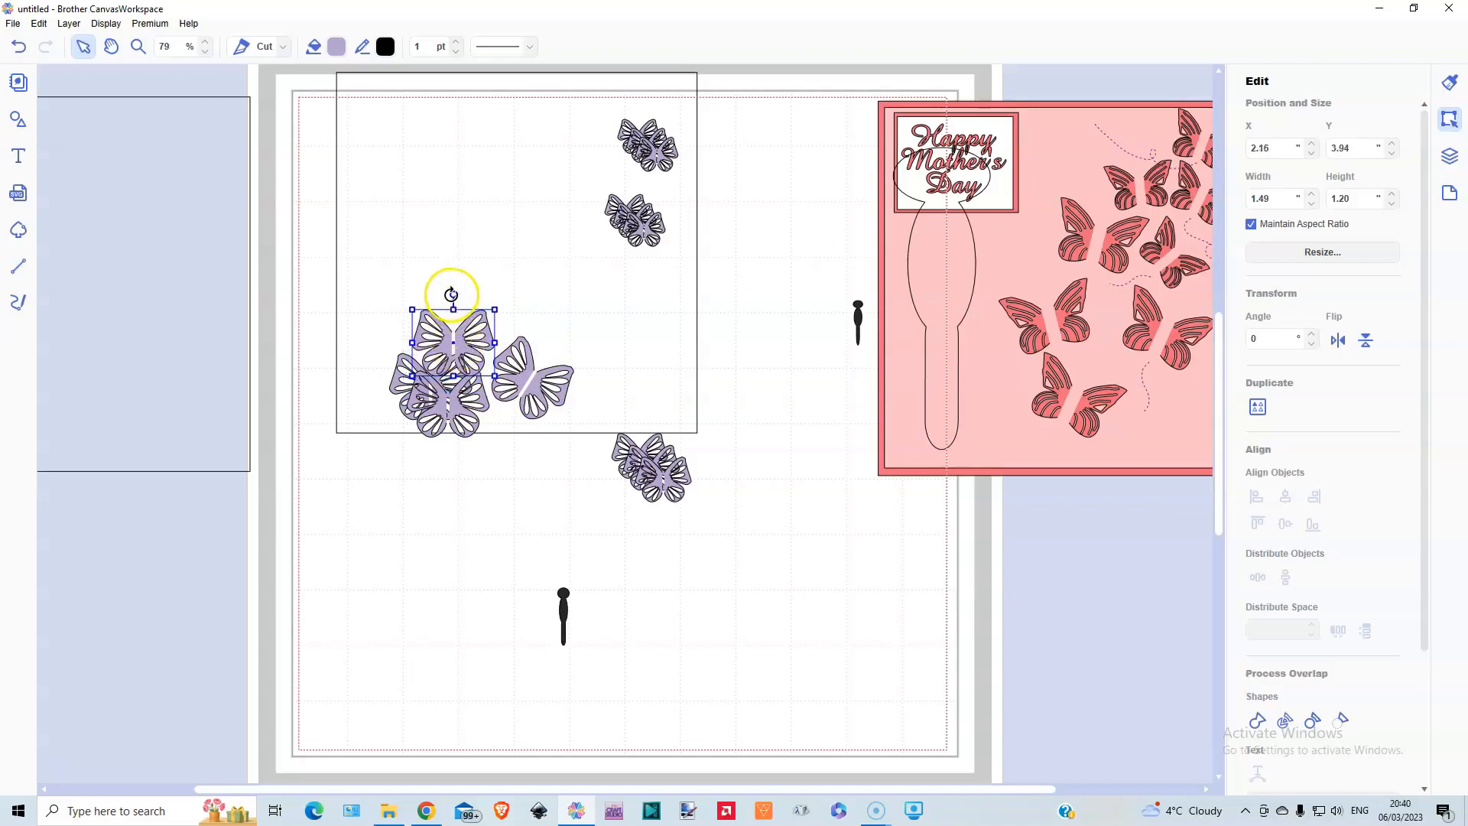
{"action": "left_click_drag", "start_coordinate": [457, 413], "coordinate": [570, 326]}
{"action": "left_click_drag", "start_coordinate": [555, 271], "coordinate": [601, 289]}
{"action": "left_click_drag", "start_coordinate": [435, 386], "coordinate": [492, 266]}
{"action": "left_click_drag", "start_coordinate": [487, 214], "coordinate": [491, 214]}
- Scatter the medium wings between the card's upper left and centre right, adding one duplicate and varying their tilt
{"action": "left_click_drag", "start_coordinate": [663, 476], "coordinate": [494, 156]}
{"action": "left_click_drag", "start_coordinate": [649, 459], "coordinate": [629, 331]}
{"action": "left_click_drag", "start_coordinate": [630, 300], "coordinate": [643, 304]}
{"action": "left_click", "coordinate": [639, 452]}
{"action": "left_click", "coordinate": [632, 344], "text": "shift"}
{"action": "key", "text": "ctrl+d"}
{"action": "left_click_drag", "start_coordinate": [658, 477], "coordinate": [590, 221]}
{"action": "left_click_drag", "start_coordinate": [639, 456], "coordinate": [567, 181]}
{"action": "left_click_drag", "start_coordinate": [567, 146], "coordinate": [574, 144]}
- Scatter the small wings and a remaining medium pair through the card's upper right, rotating each one differently
{"action": "left_click_drag", "start_coordinate": [644, 228], "coordinate": [632, 276]}
{"action": "left_click_drag", "start_coordinate": [632, 246], "coordinate": [650, 254]}
{"action": "left_click_drag", "start_coordinate": [649, 366], "coordinate": [657, 369]}
{"action": "left_click_drag", "start_coordinate": [651, 367], "coordinate": [667, 221]}
{"action": "left_click_drag", "start_coordinate": [675, 179], "coordinate": [571, 137]}
{"action": "left_click_drag", "start_coordinate": [637, 225], "coordinate": [609, 220]}
{"action": "left_click_drag", "start_coordinate": [609, 182], "coordinate": [681, 268]}
{"action": "left_click_drag", "start_coordinate": [666, 299], "coordinate": [668, 104]}
{"action": "left_click_drag", "start_coordinate": [668, 72], "coordinate": [694, 80]}
{"action": "left_click_drag", "start_coordinate": [648, 142], "coordinate": [630, 177]}
{"action": "left_click_drag", "start_coordinate": [641, 148], "coordinate": [638, 139]}
{"action": "left_click_drag", "start_coordinate": [635, 105], "coordinate": [650, 109]}
- Adjust the positions and tilts of the scattered wings so they form an evenly spaced diagonal swarm across the card
{"action": "left_click", "coordinate": [639, 172]}
{"action": "left_click_drag", "start_coordinate": [619, 345], "coordinate": [662, 306]}
{"action": "left_click", "coordinate": [564, 320]}
{"action": "left_click_drag", "start_coordinate": [528, 379], "coordinate": [520, 383]}
{"action": "left_click", "coordinate": [433, 342]}
{"action": "left_click_drag", "start_coordinate": [446, 294], "coordinate": [472, 293]}
{"action": "left_click_drag", "start_coordinate": [444, 342], "coordinate": [448, 322]}
{"action": "left_click_drag", "start_coordinate": [498, 267], "coordinate": [505, 261]}
{"action": "left_click_drag", "start_coordinate": [639, 140], "coordinate": [639, 134]}
{"action": "left_click_drag", "start_coordinate": [635, 280], "coordinate": [639, 260]}
{"action": "left_click_drag", "start_coordinate": [634, 328], "coordinate": [560, 242]}
- Duplicate the small wings in the card's top-right corner, place the copy just below them and vary the tilt of both
{"action": "left_click", "coordinate": [669, 112]}
{"action": "key", "text": "ctrl+d"}
{"action": "left_click_drag", "start_coordinate": [684, 130], "coordinate": [671, 168]}
{"action": "left_click_drag", "start_coordinate": [664, 112], "coordinate": [673, 110]}
{"action": "left_click_drag", "start_coordinate": [699, 109], "coordinate": [694, 105]}
{"action": "left_click", "coordinate": [659, 558]}
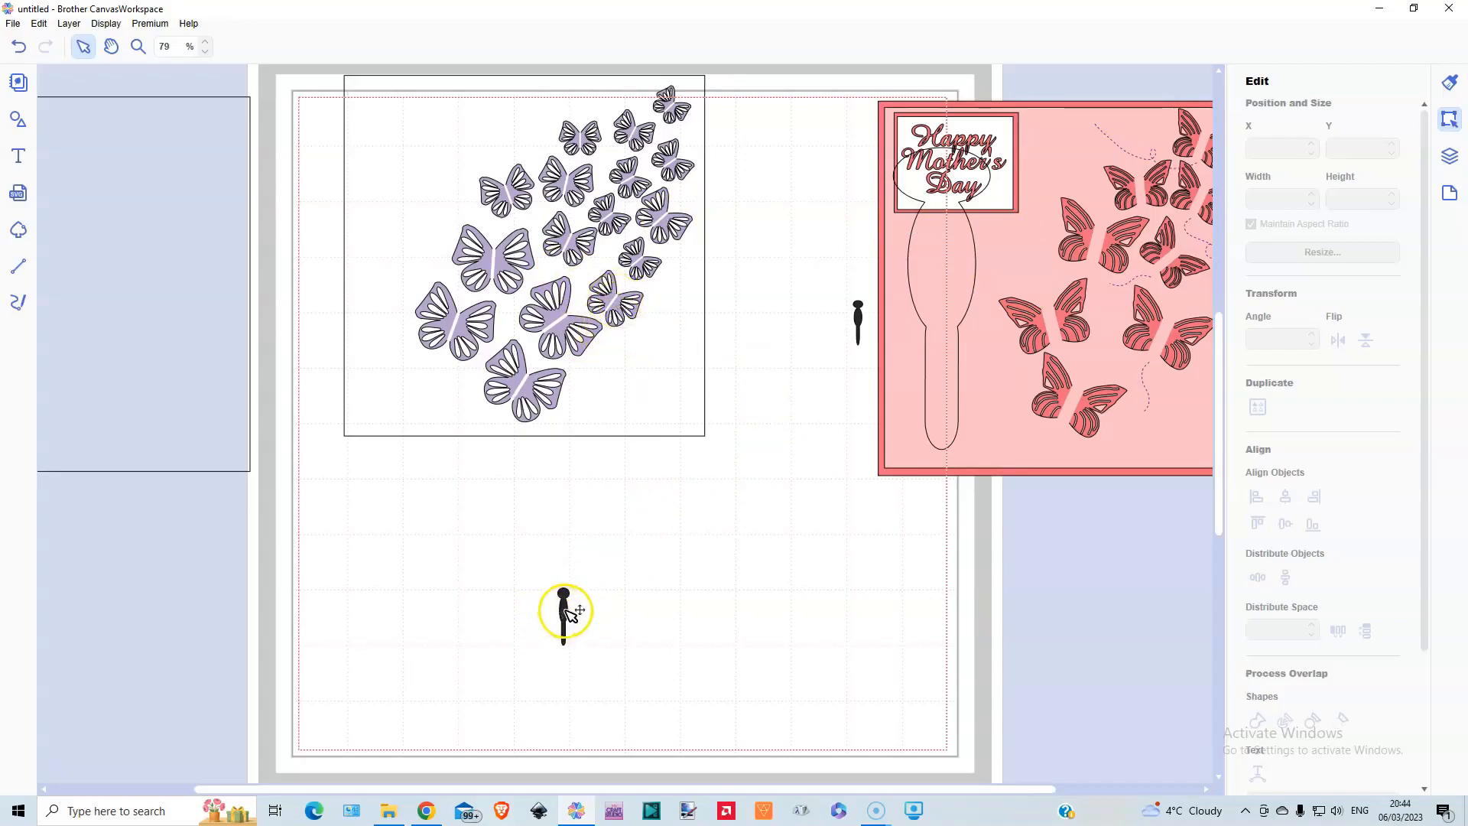
- Move the dark body below the card to about X 4.25, Y 6.27 in and draw a looped freehand trail about 1.49 × 0.98 in at lower left
{"action": "left_click_drag", "start_coordinate": [572, 611], "coordinate": [545, 471]}
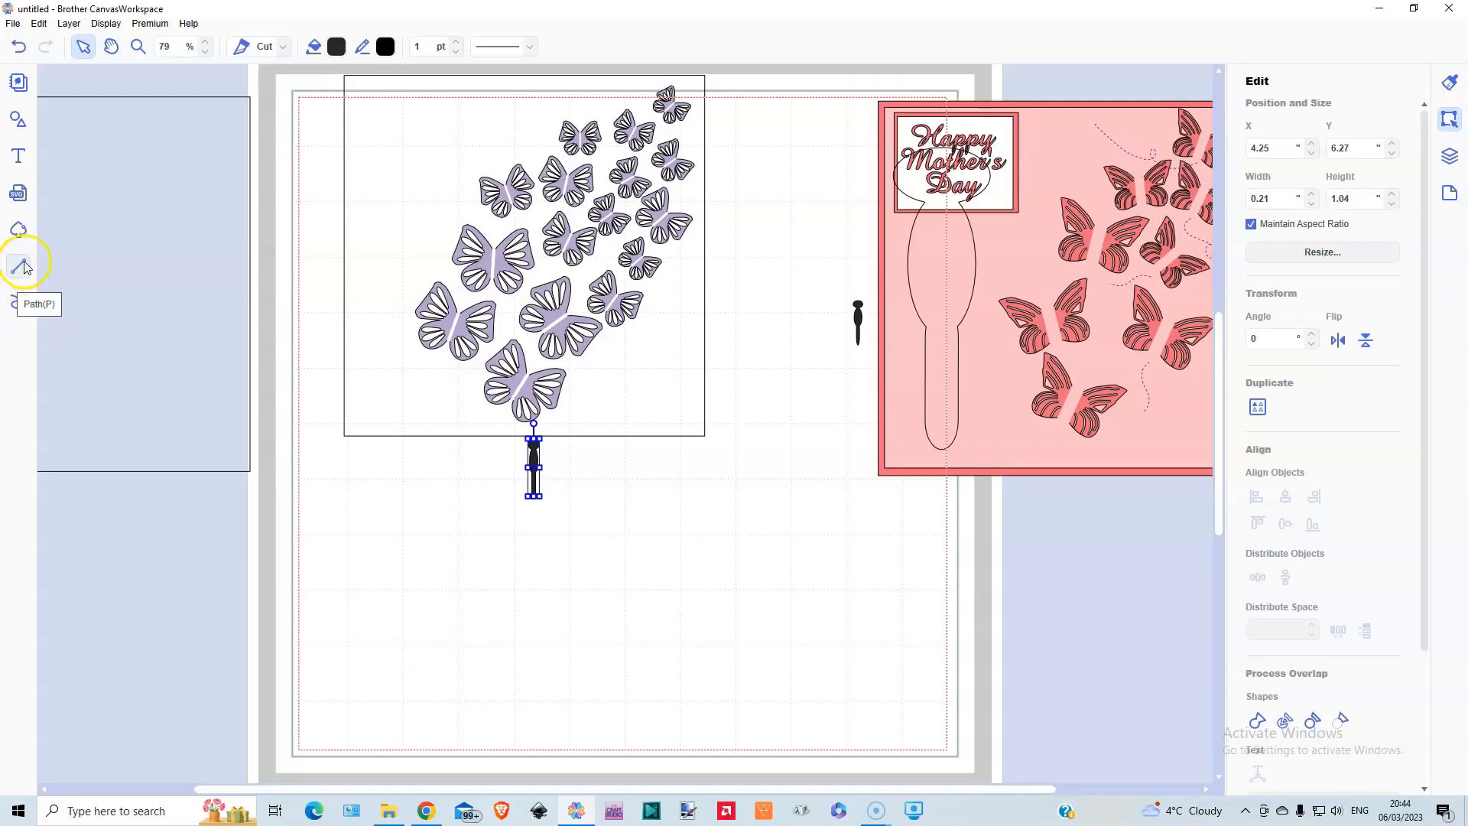
{"action": "left_click", "coordinate": [16, 304]}
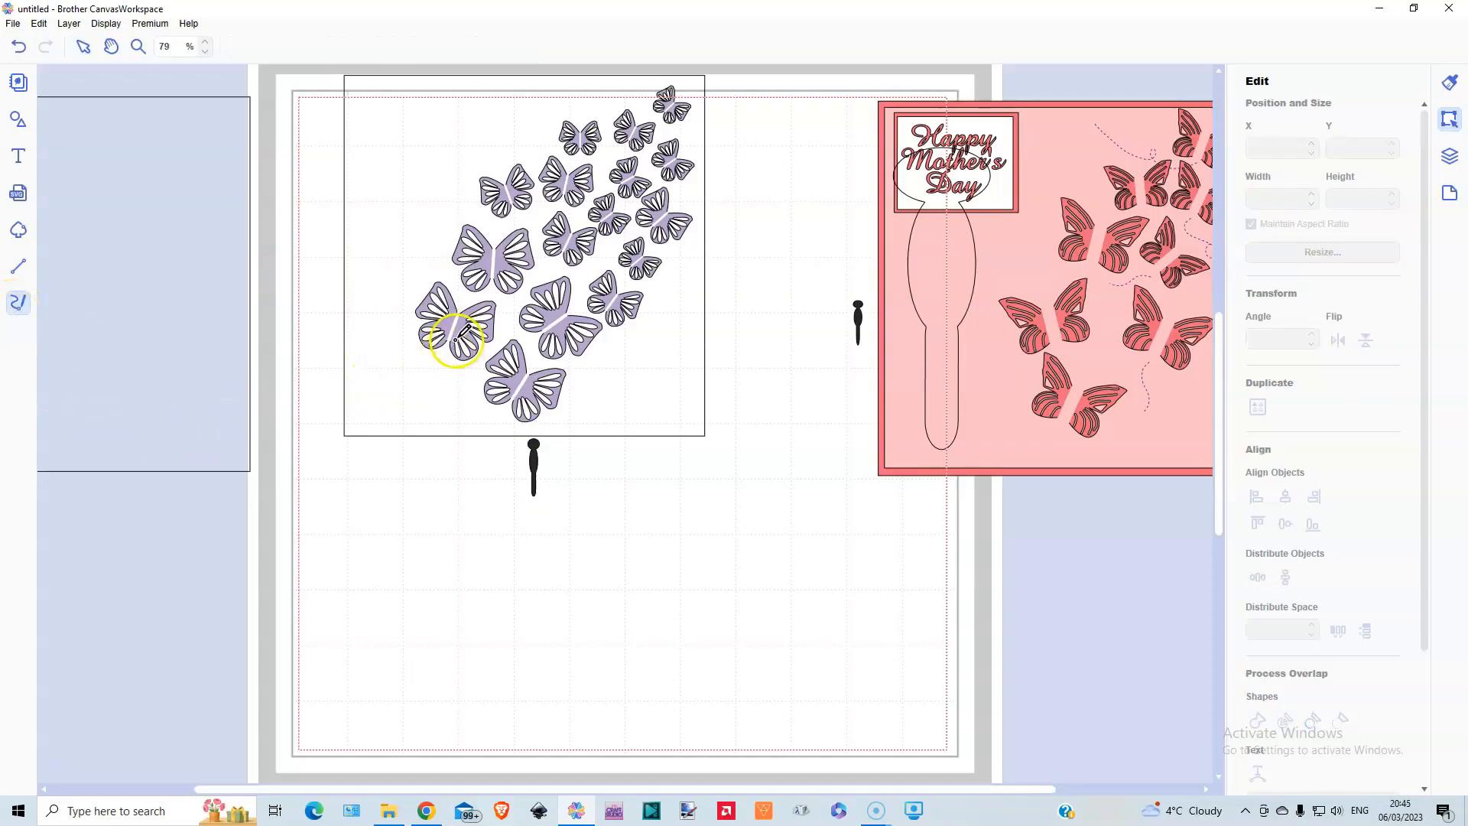
{"action": "mouse_move", "coordinate": [449, 346]}
{"action": "left_mouse_down"}
{"action": "mouse_move", "coordinate": [427, 389]}
{"action": "mouse_move", "coordinate": [386, 394]}
{"action": "mouse_move", "coordinate": [371, 338]}
{"action": "mouse_move", "coordinate": [366, 348]}
{"action": "left_mouse_up"}
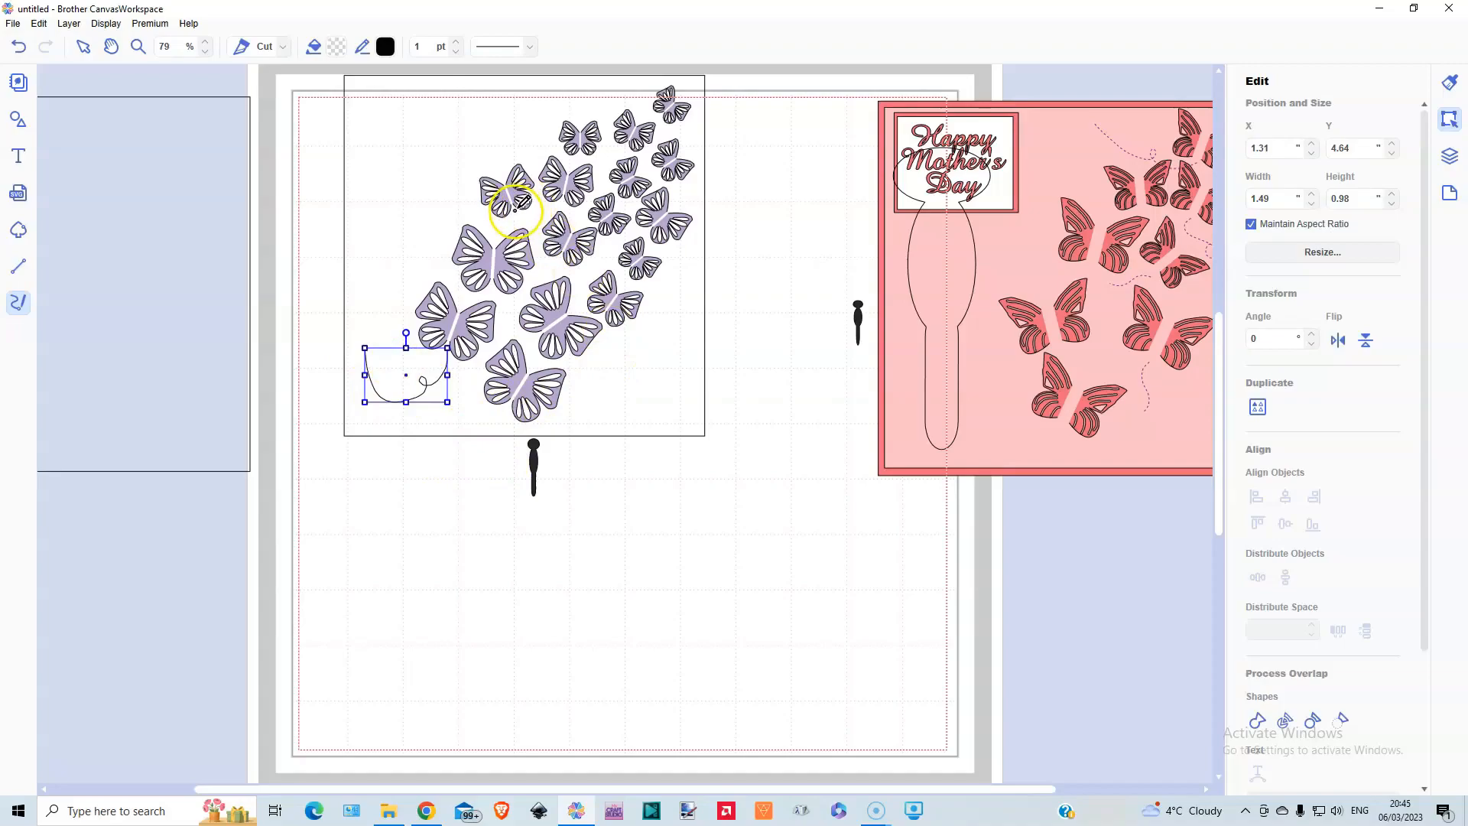
- Draw five more freehand flight trails beside the wings: at the card's upper left, lower right, upper right, top edge and centre
{"action": "mouse_move", "coordinate": [518, 207]}
{"action": "left_mouse_down"}
{"action": "mouse_move", "coordinate": [437, 199]}
{"action": "mouse_move", "coordinate": [422, 227]}
{"action": "mouse_move", "coordinate": [447, 228]}
{"action": "mouse_move", "coordinate": [439, 215]}
{"action": "mouse_move", "coordinate": [416, 254]}
{"action": "left_mouse_up"}
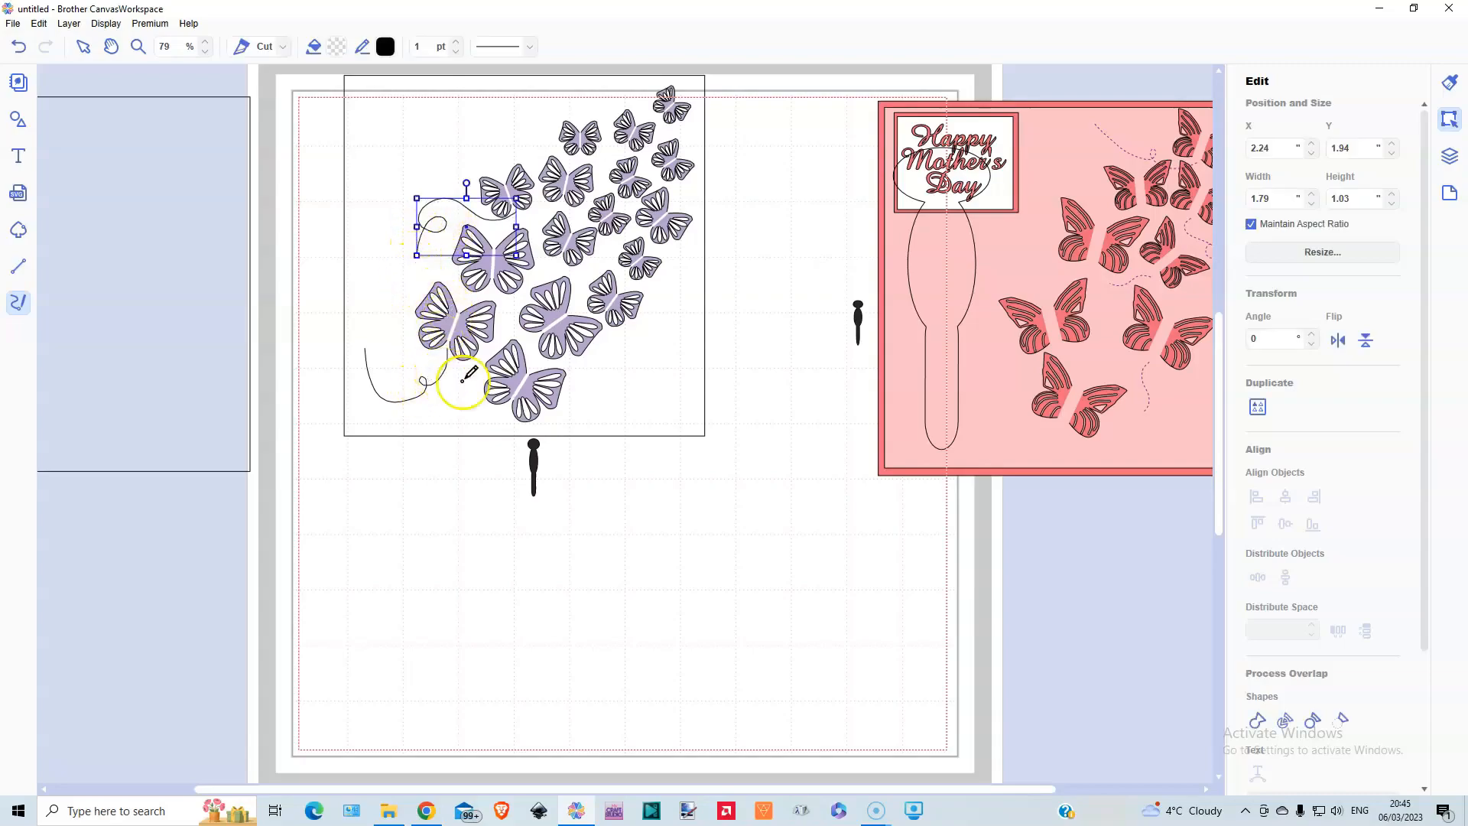
{"action": "mouse_move", "coordinate": [605, 318]}
{"action": "left_mouse_down"}
{"action": "mouse_move", "coordinate": [661, 356]}
{"action": "mouse_move", "coordinate": [630, 383]}
{"action": "mouse_move", "coordinate": [629, 366]}
{"action": "mouse_move", "coordinate": [692, 348]}
{"action": "left_mouse_up"}
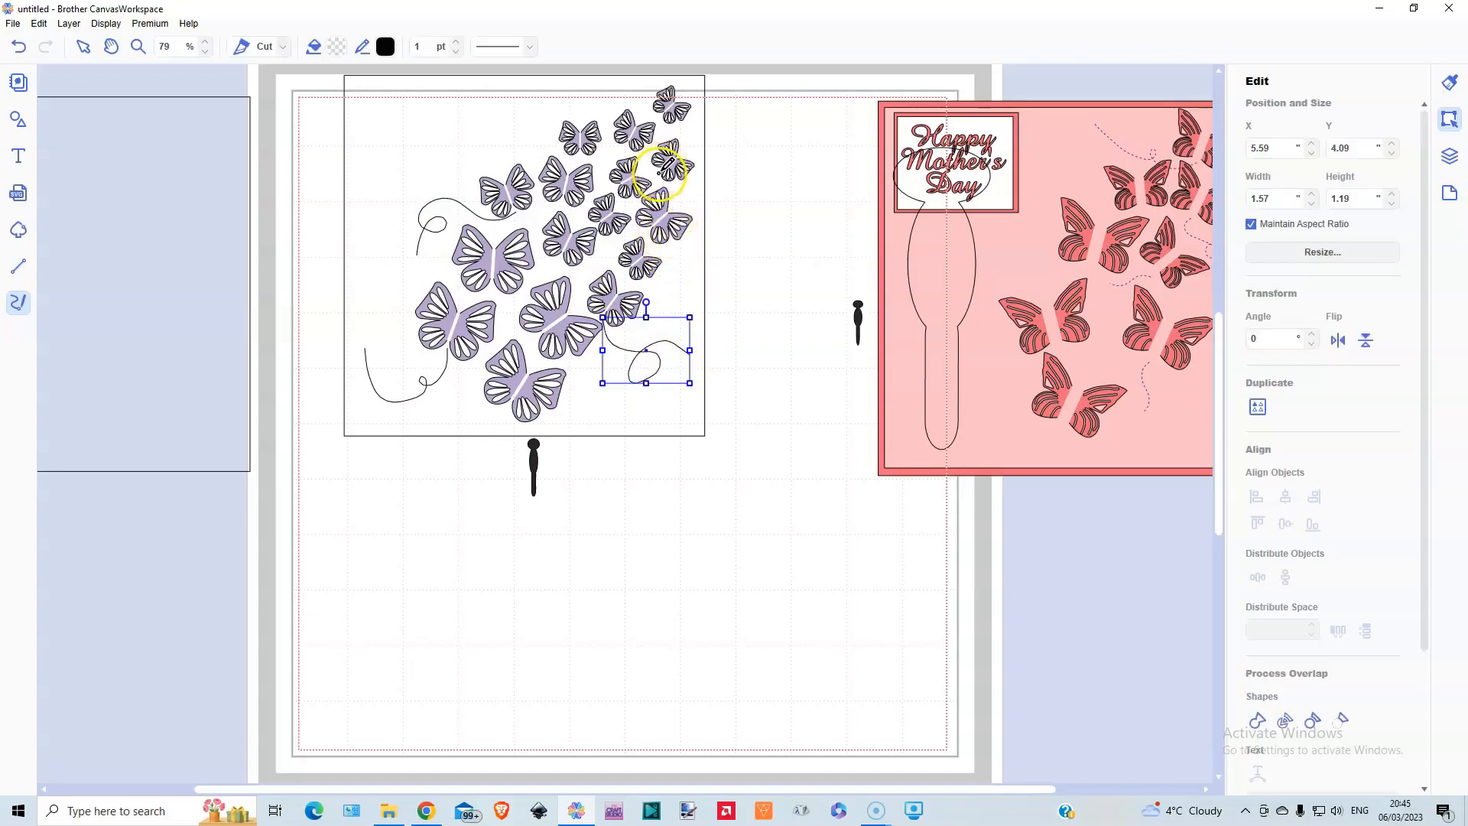
{"action": "left_click", "coordinate": [660, 174]}
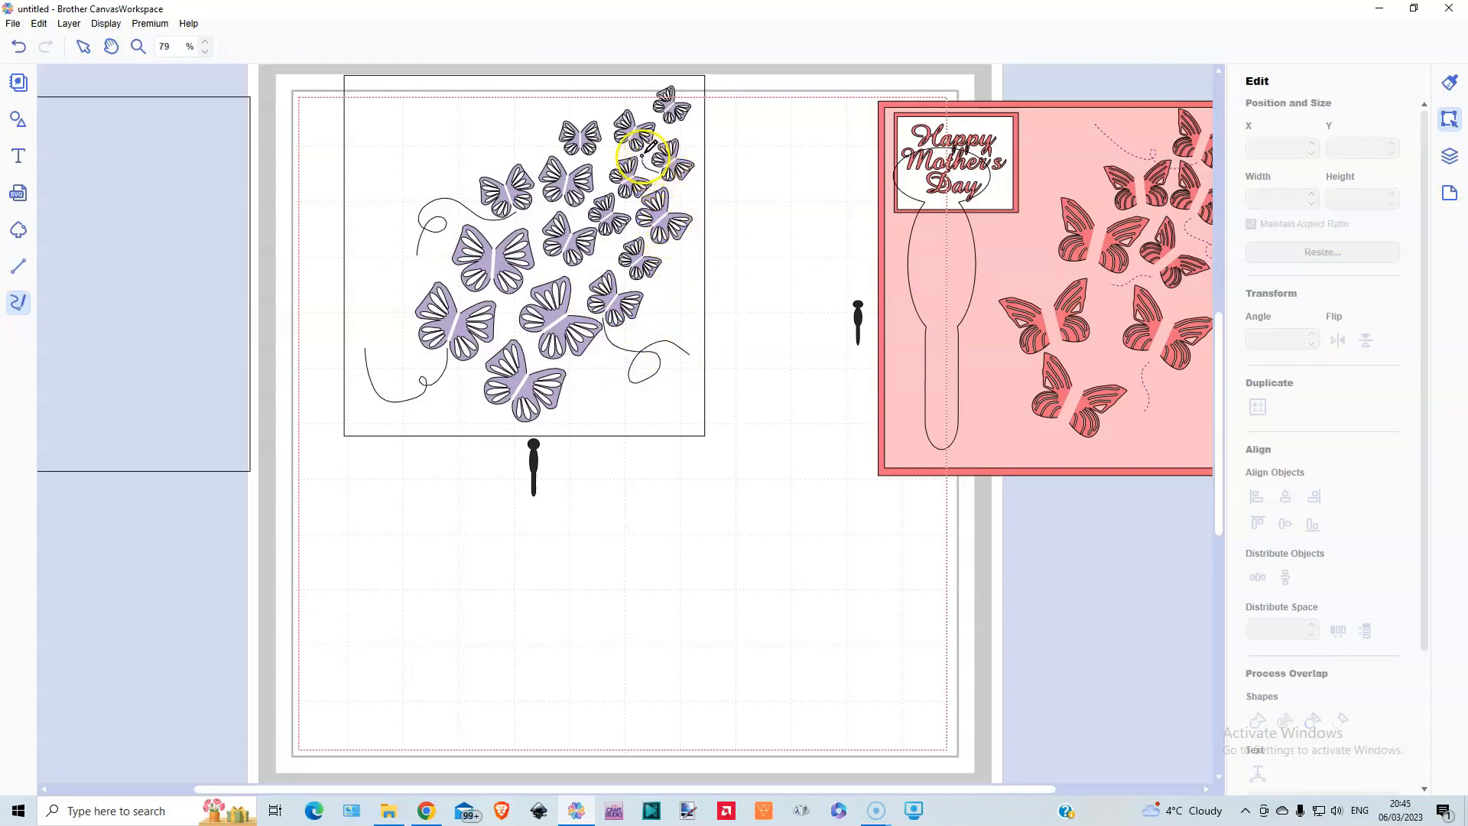
{"action": "mouse_move", "coordinate": [651, 145]}
{"action": "left_mouse_down"}
{"action": "mouse_move", "coordinate": [647, 168]}
{"action": "mouse_move", "coordinate": [650, 98]}
{"action": "mouse_move", "coordinate": [586, 78]}
{"action": "mouse_move", "coordinate": [600, 89]}
{"action": "mouse_move", "coordinate": [571, 105]}
{"action": "mouse_move", "coordinate": [564, 92]}
{"action": "mouse_move", "coordinate": [548, 129]}
{"action": "left_mouse_up"}
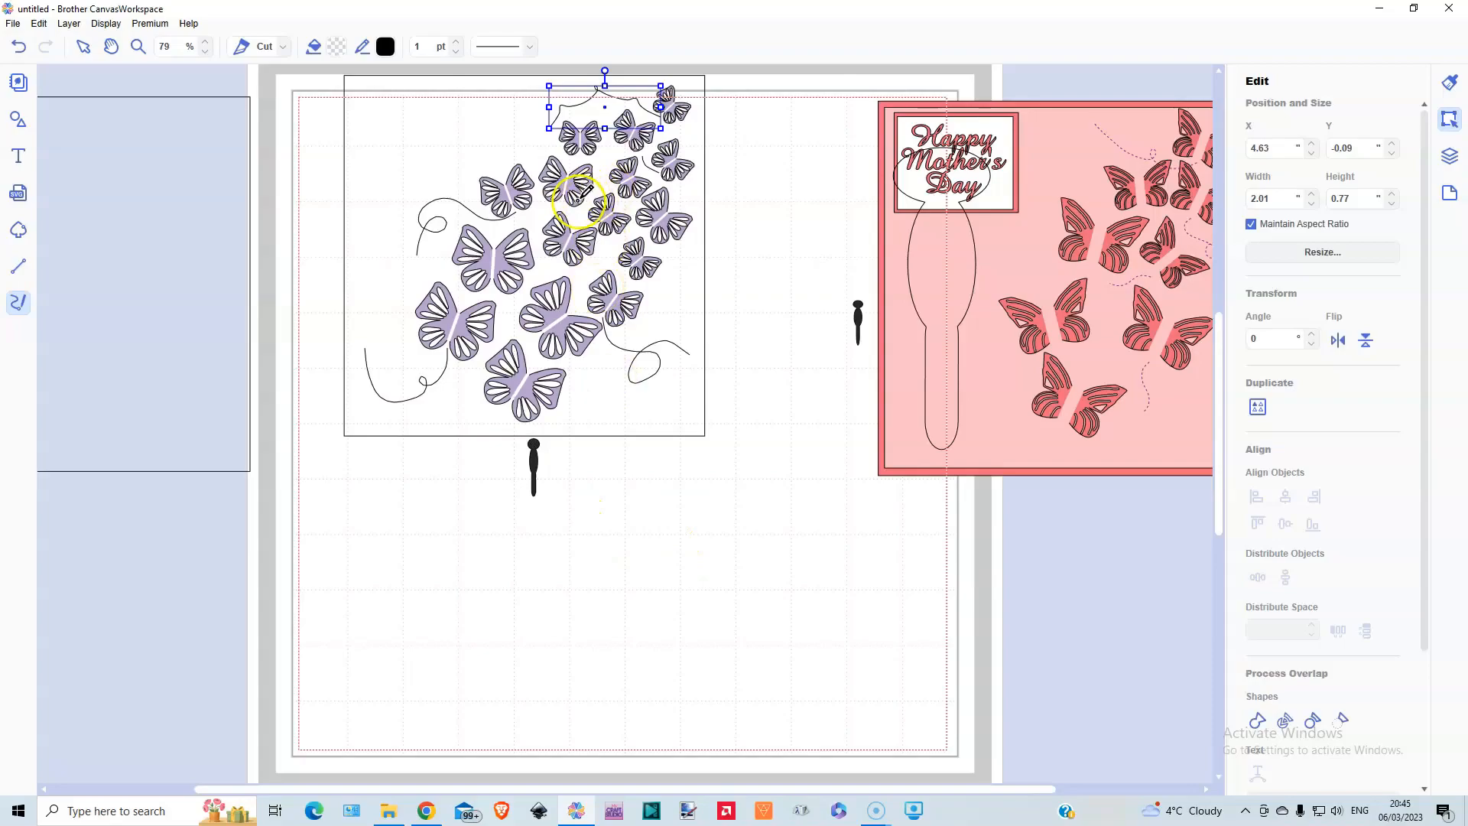
{"action": "mouse_move", "coordinate": [560, 260]}
{"action": "left_mouse_down"}
{"action": "mouse_move", "coordinate": [508, 327]}
{"action": "mouse_move", "coordinate": [522, 368]}
{"action": "left_mouse_up"}
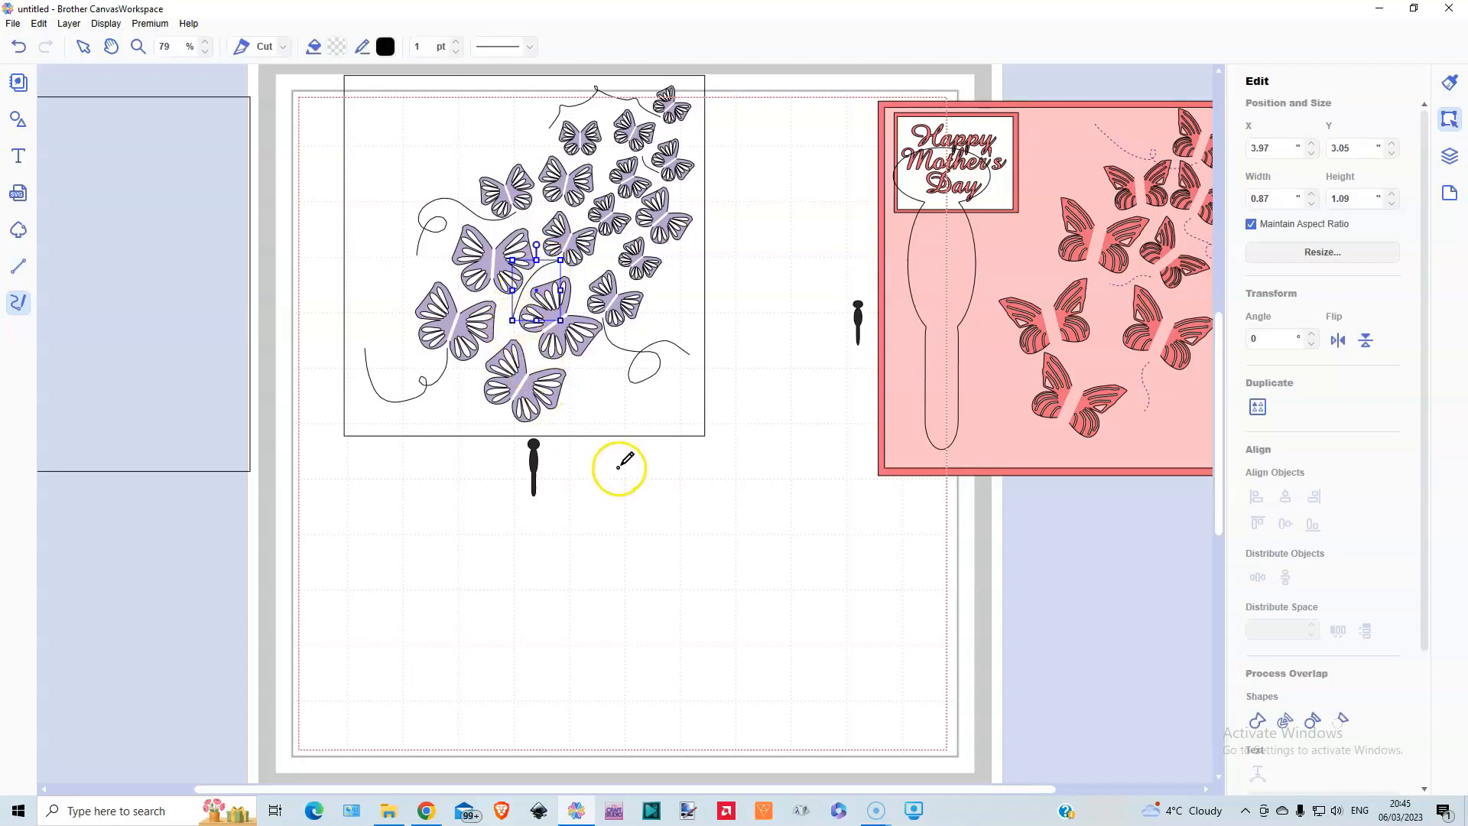
{"action": "left_click", "coordinate": [82, 49]}
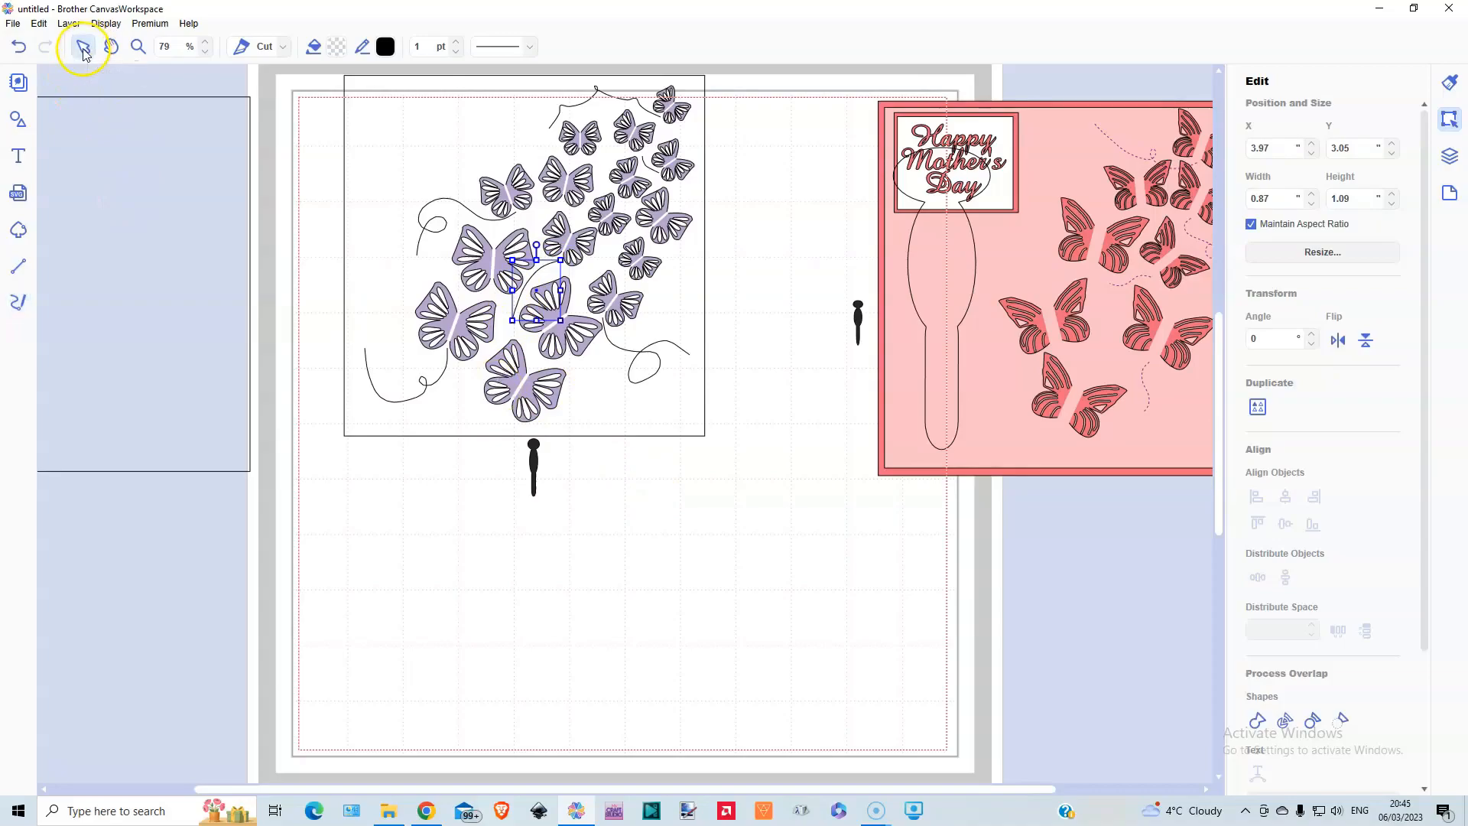
- Select all six flight trails, give them a short-dashed line style and change their line type to Draw
{"action": "left_click", "coordinate": [1456, 160]}
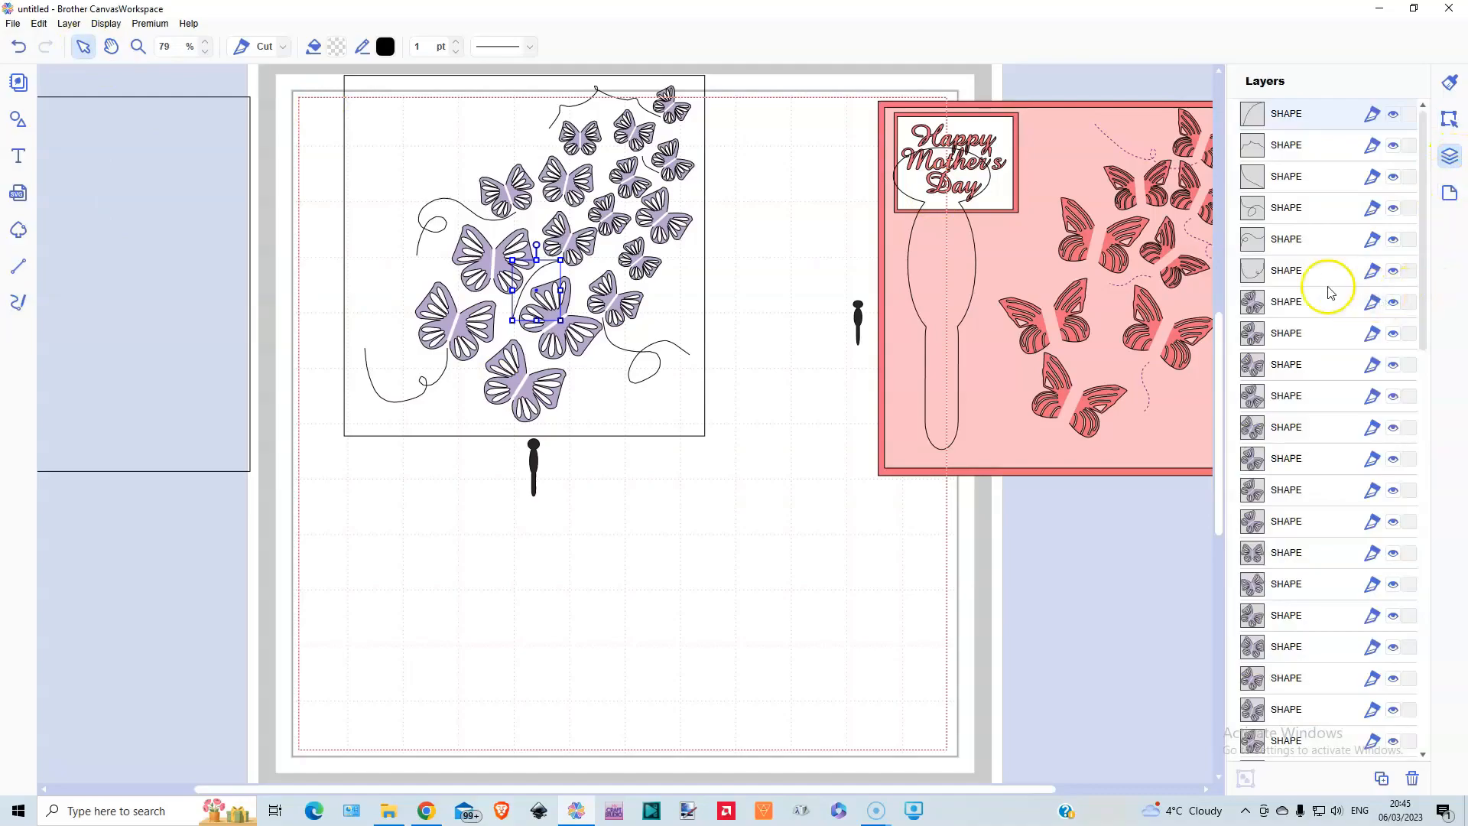
{"action": "left_click", "coordinate": [1311, 270]}
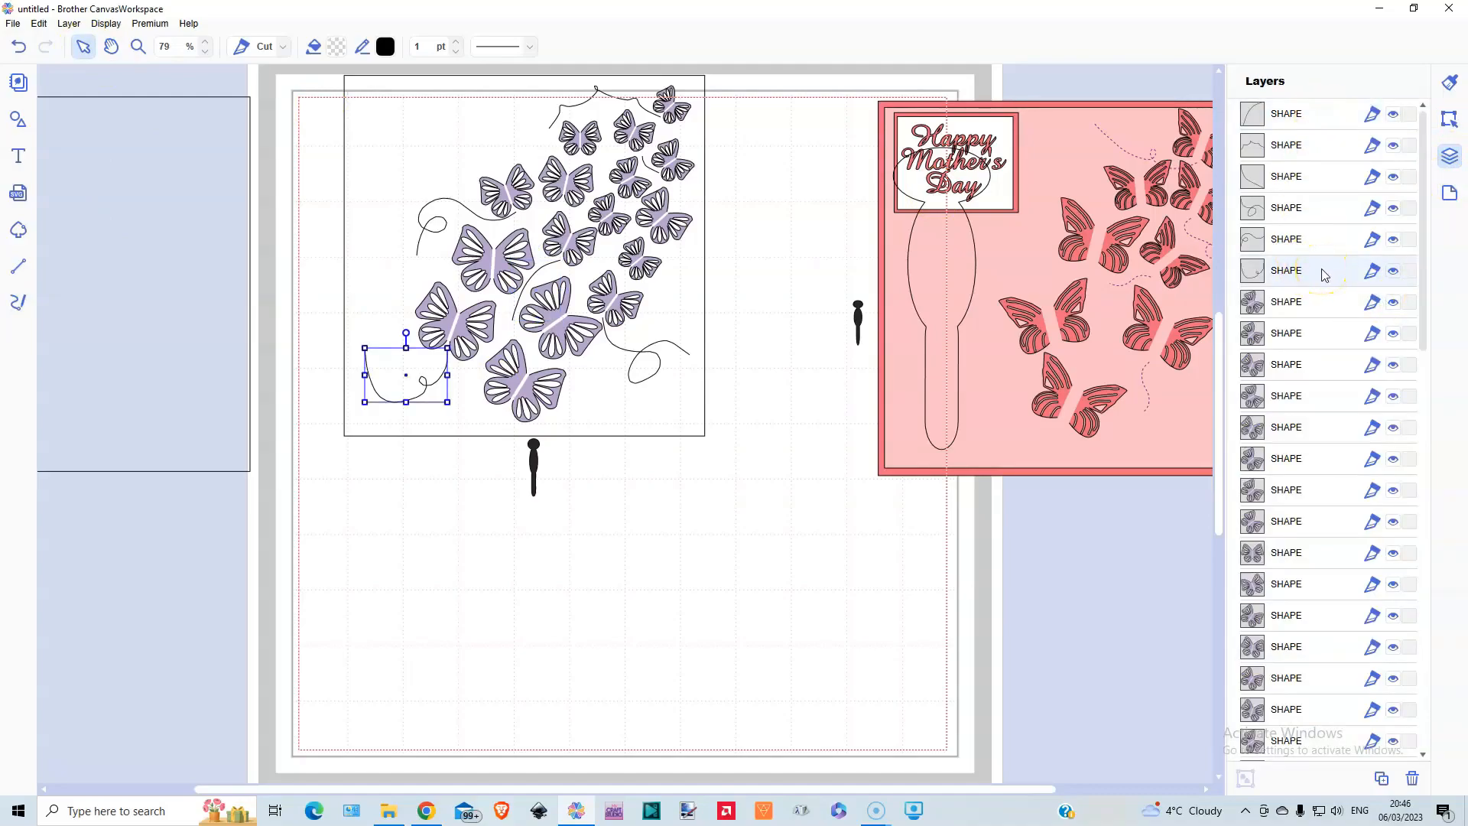
{"action": "left_click", "coordinate": [1328, 120], "text": "shift"}
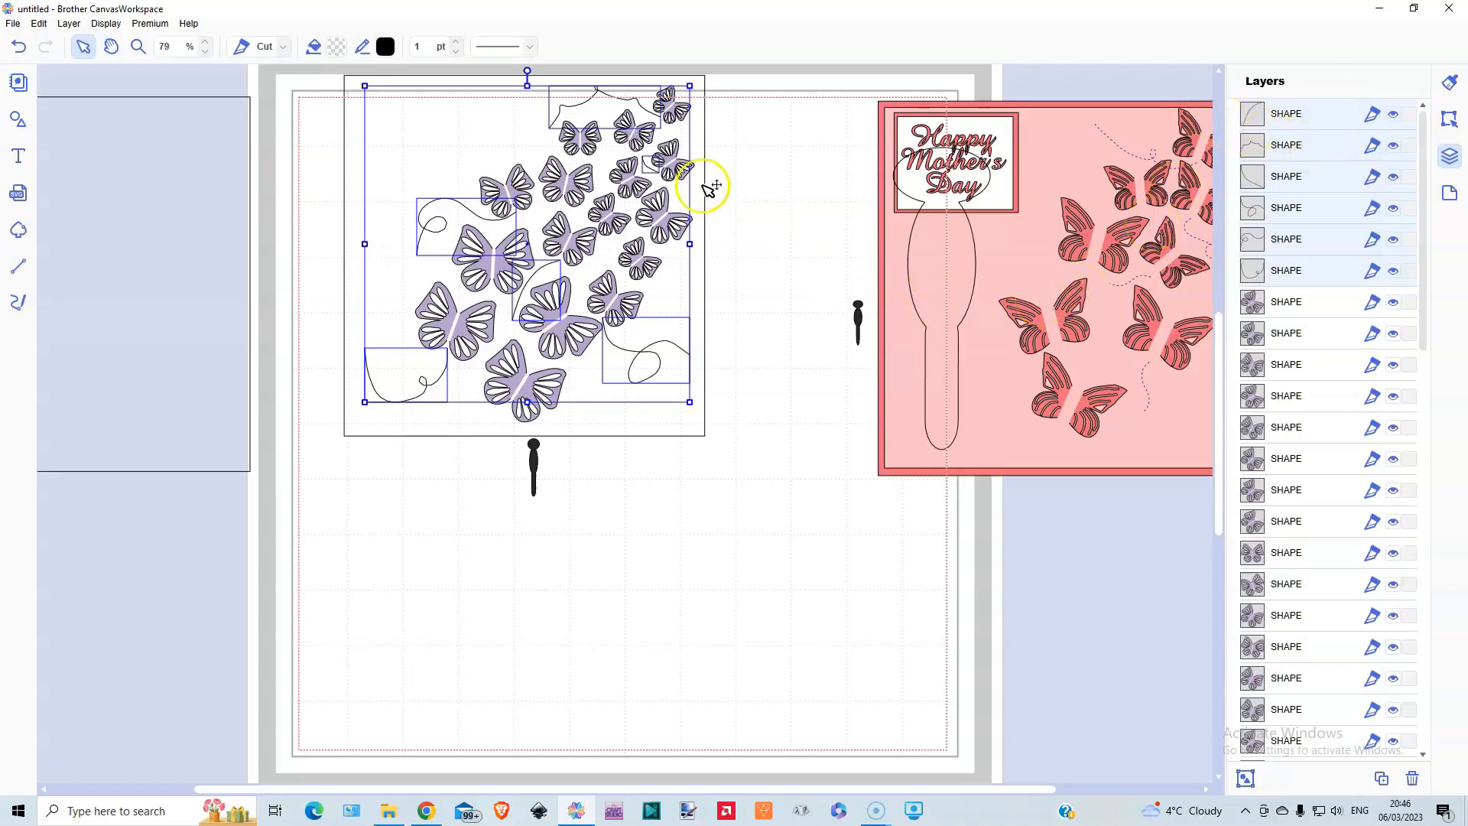
{"action": "left_click", "coordinate": [505, 47]}
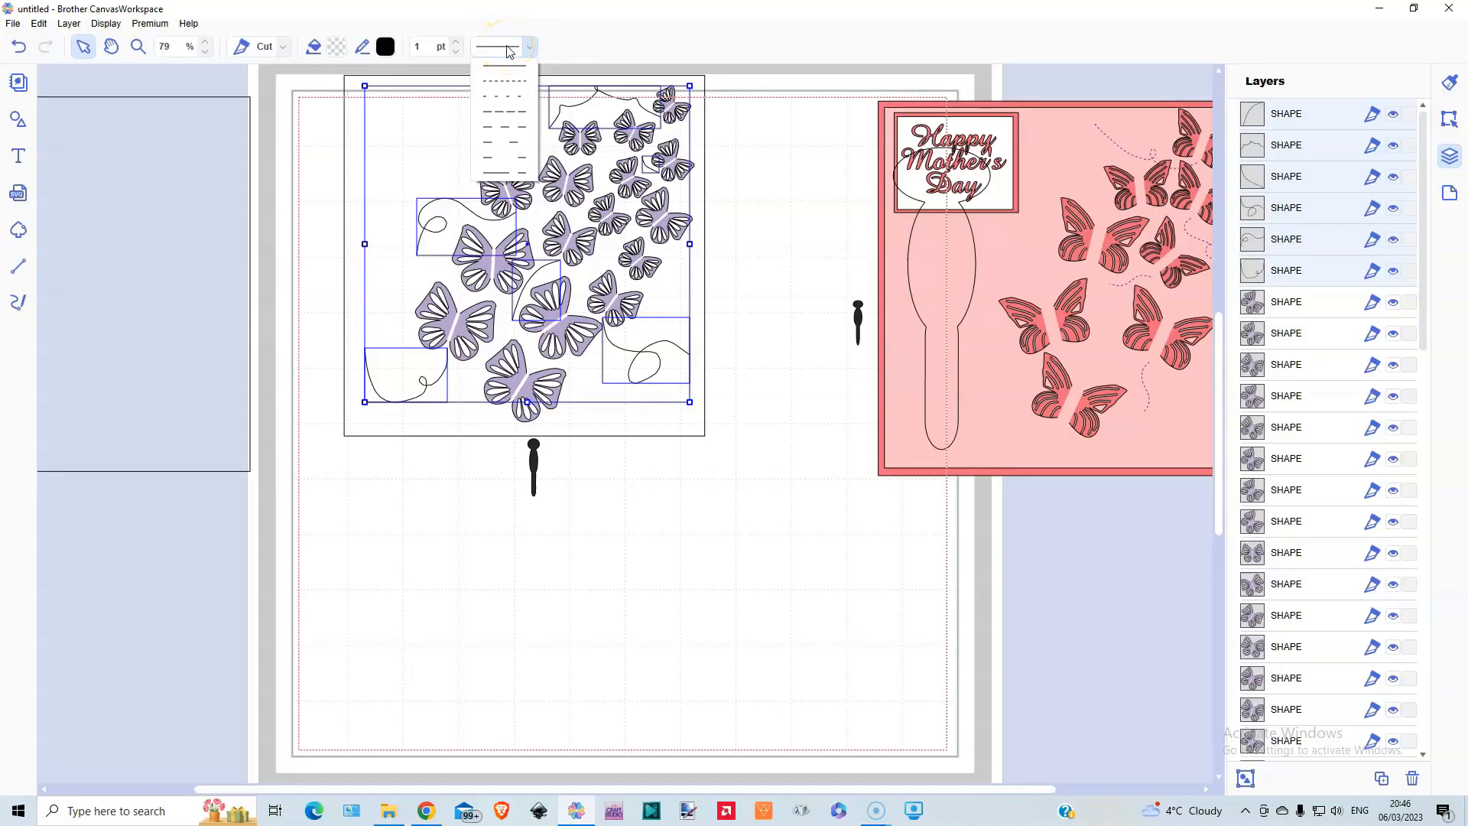
{"action": "left_click", "coordinate": [505, 81]}
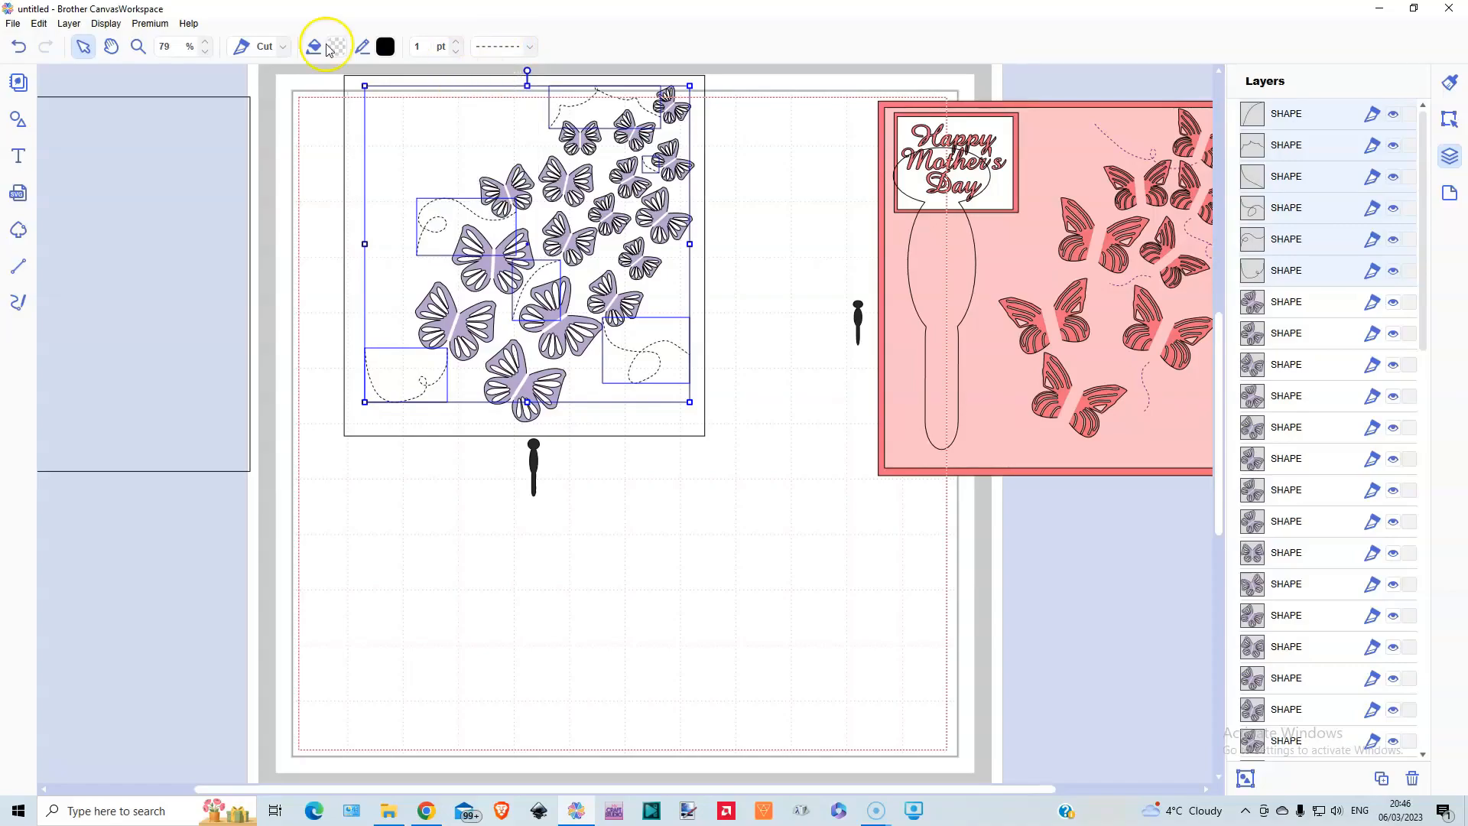
{"action": "left_click", "coordinate": [283, 46]}
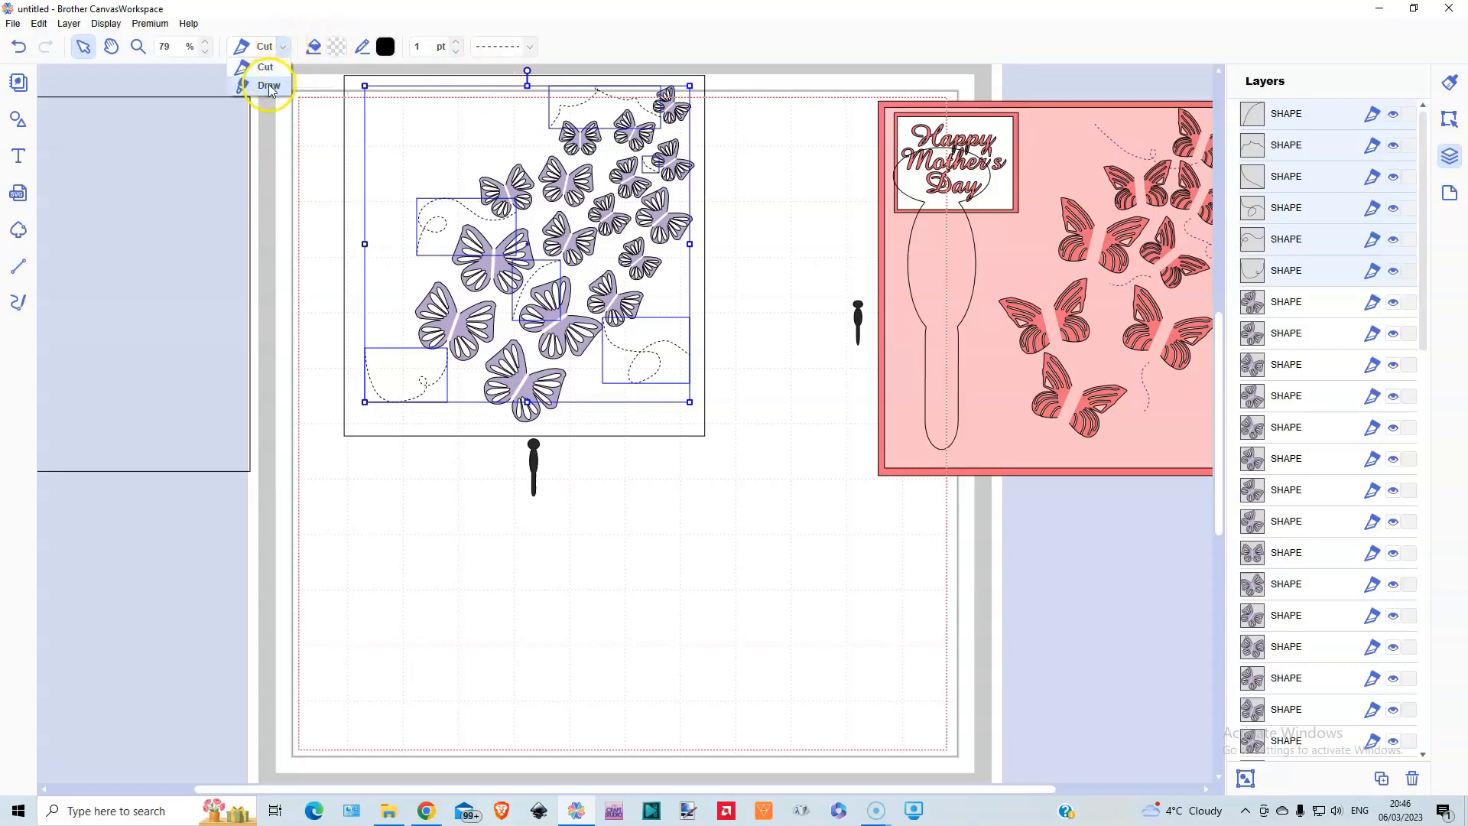
{"action": "left_click", "coordinate": [269, 86]}
{"action": "left_click", "coordinate": [791, 444]}
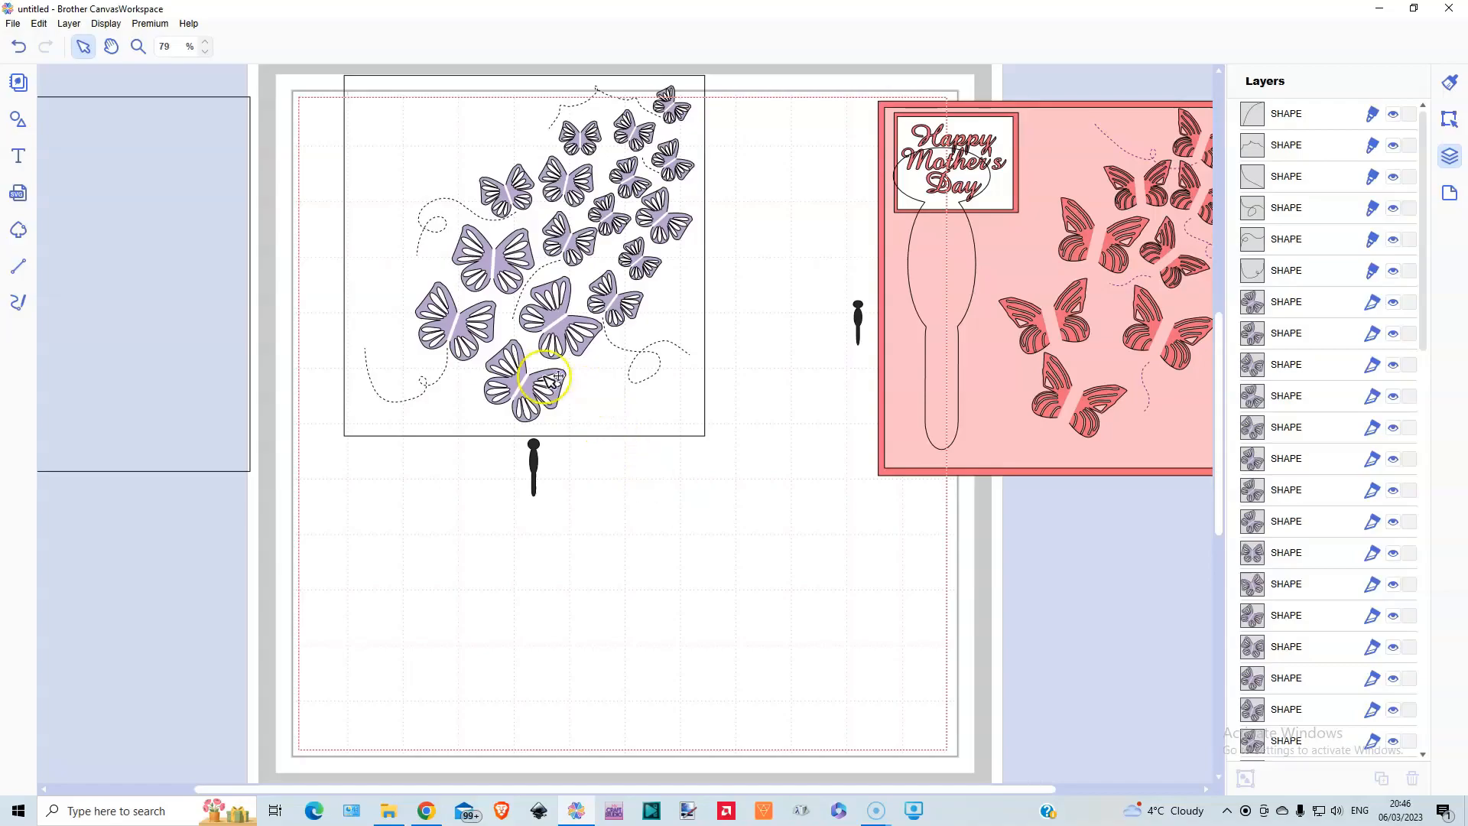
- Move the larger square lying outside the mat towards the card with the scattered wings
{"action": "left_click_drag", "start_coordinate": [192, 311], "coordinate": [274, 286]}
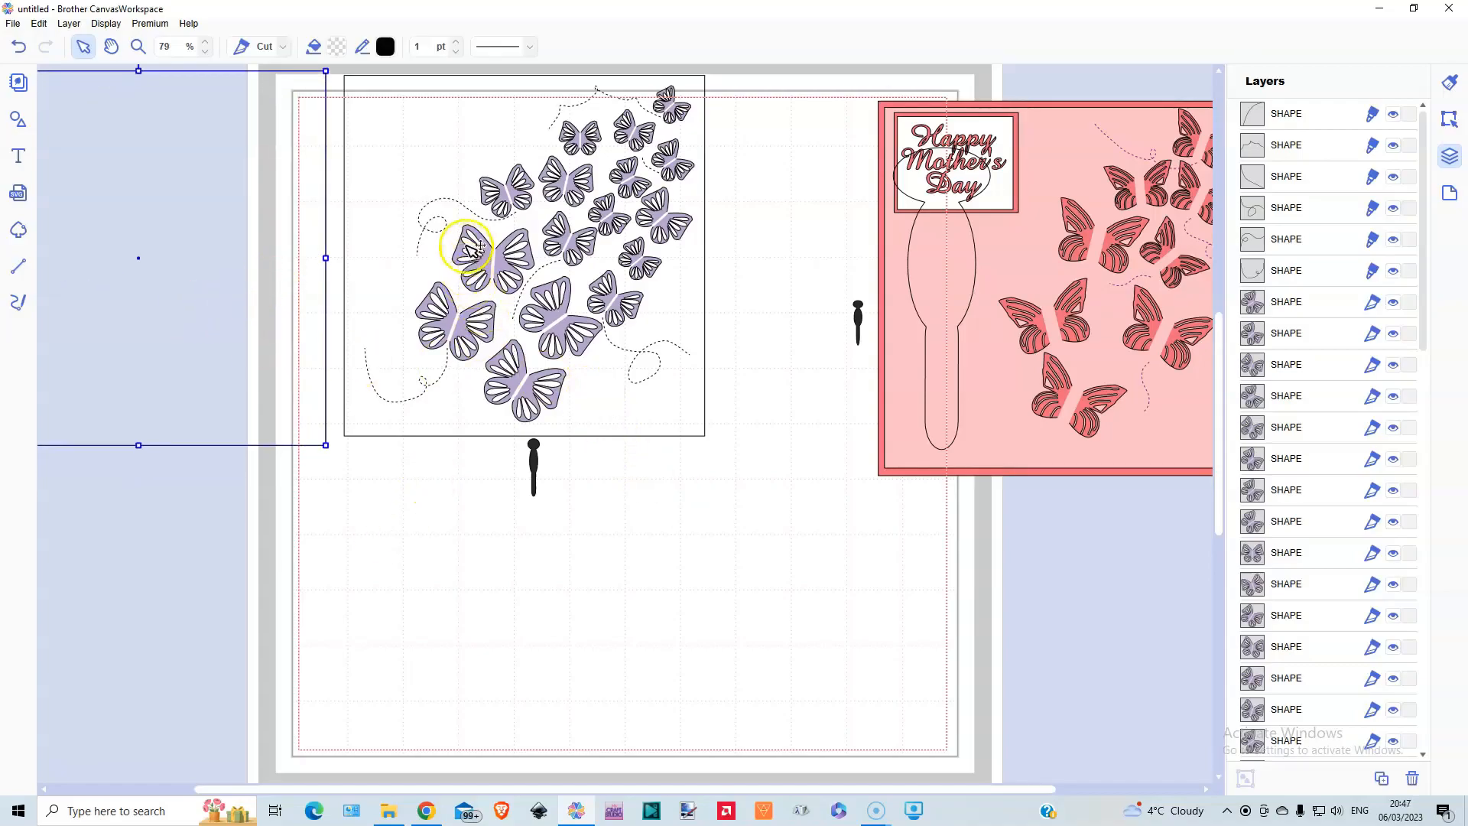